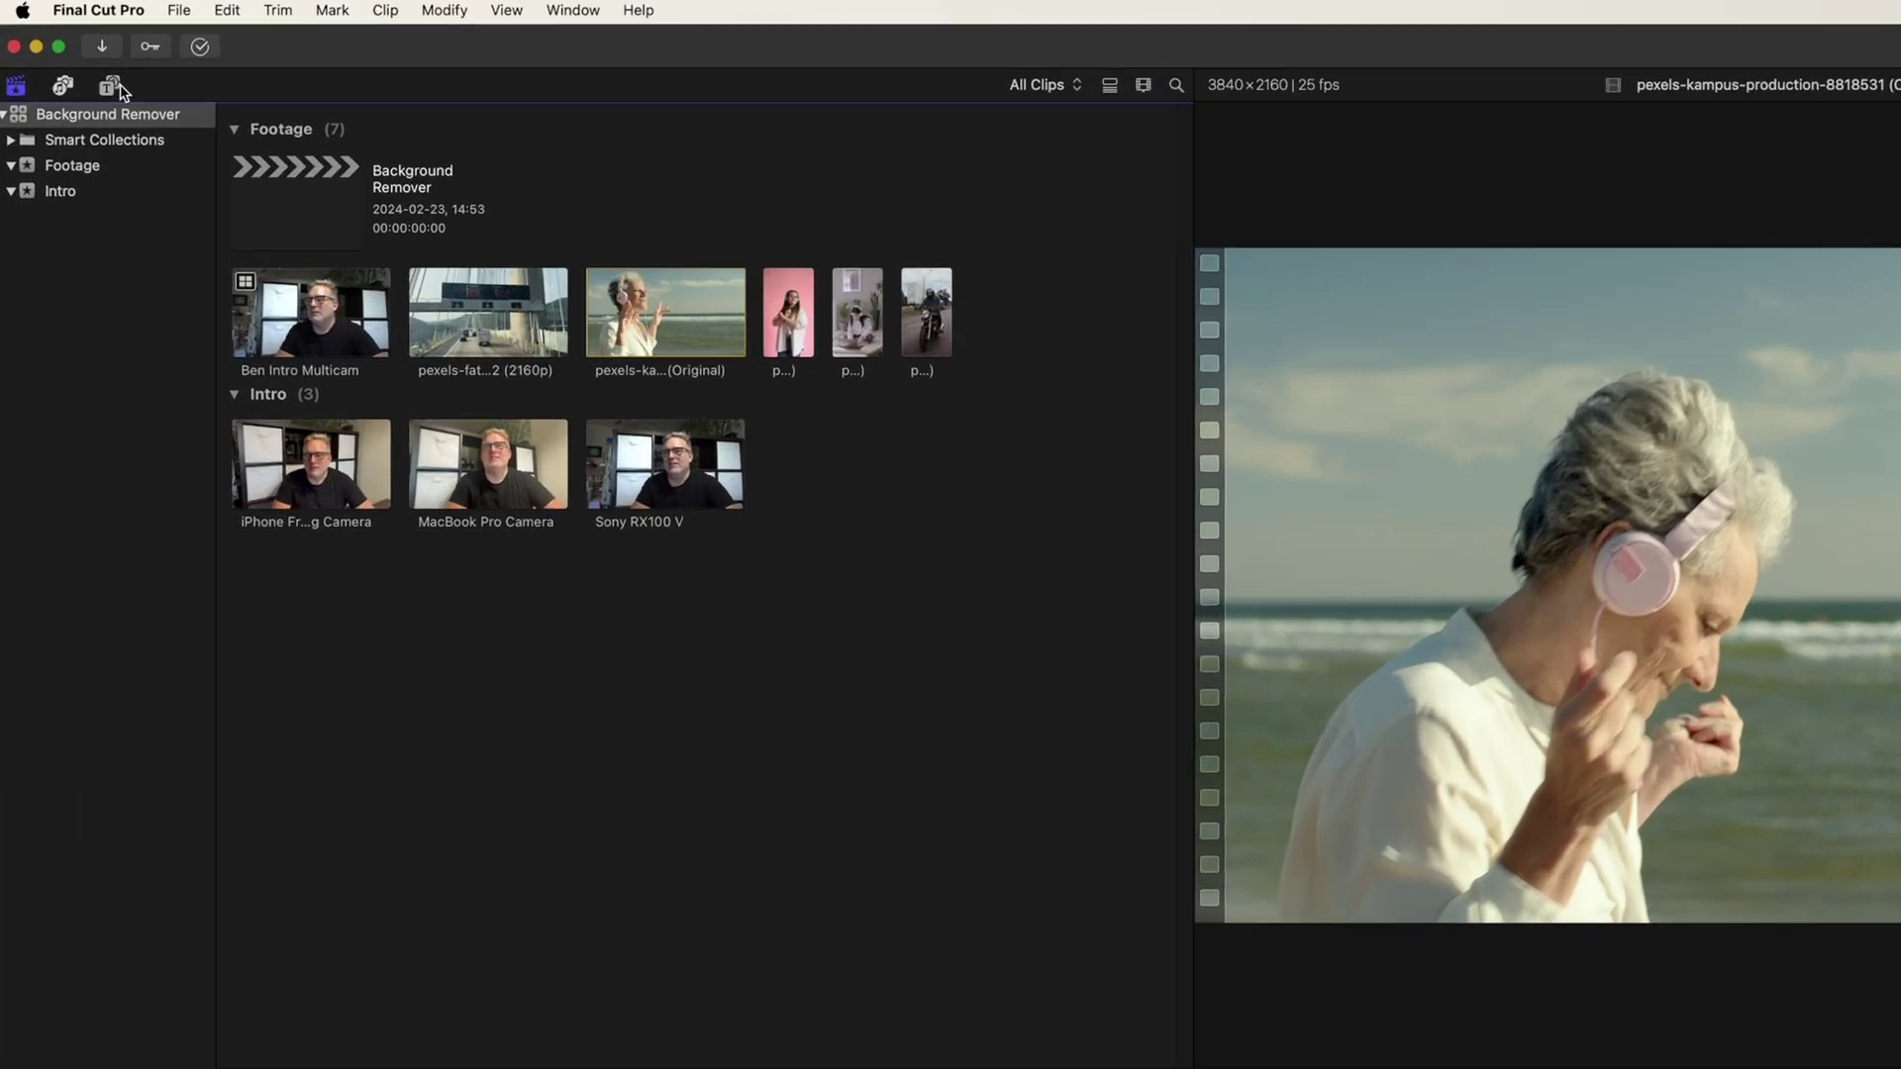
# Step: Add a Custom solid generator to the timeline and colour it yellow (R 200, G 169, B 49)
pyautogui.click(78, 58)
pyautogui.scroll(-15, 135, 597)
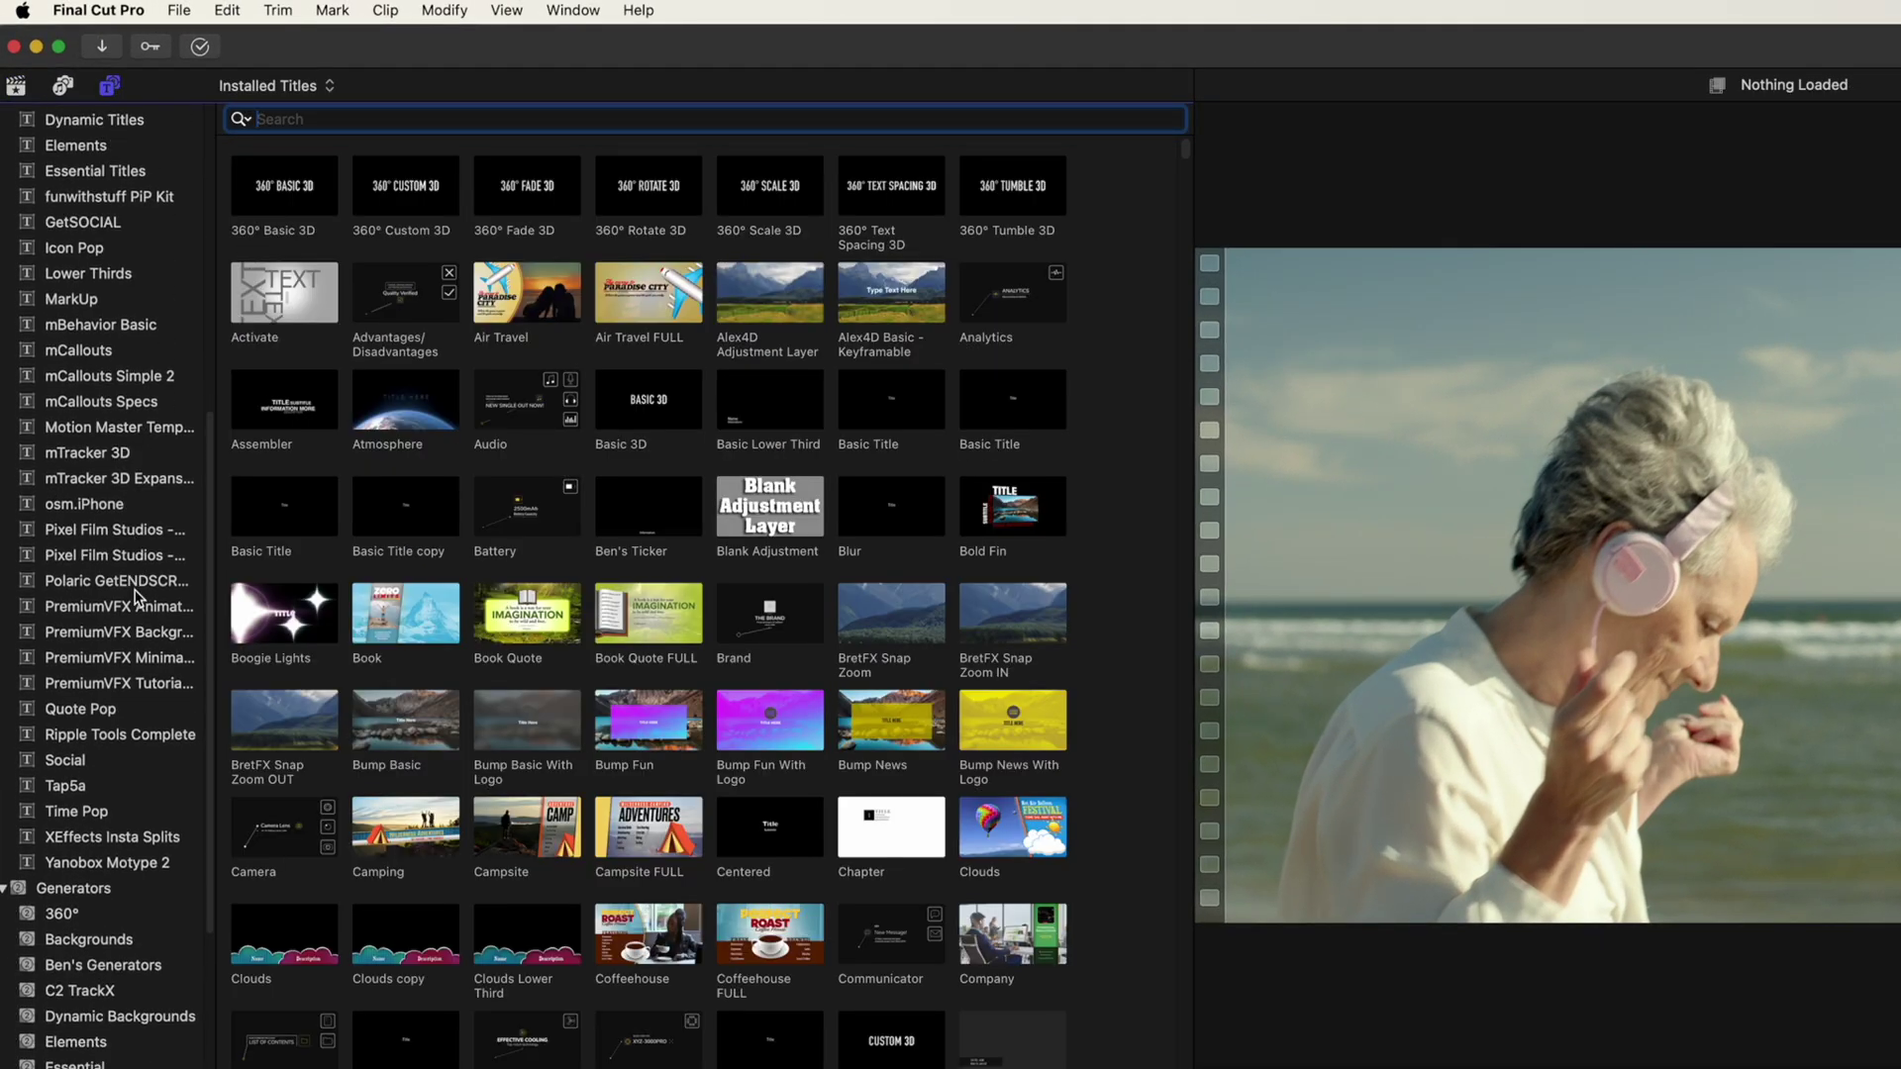
pyautogui.click(95, 1014)
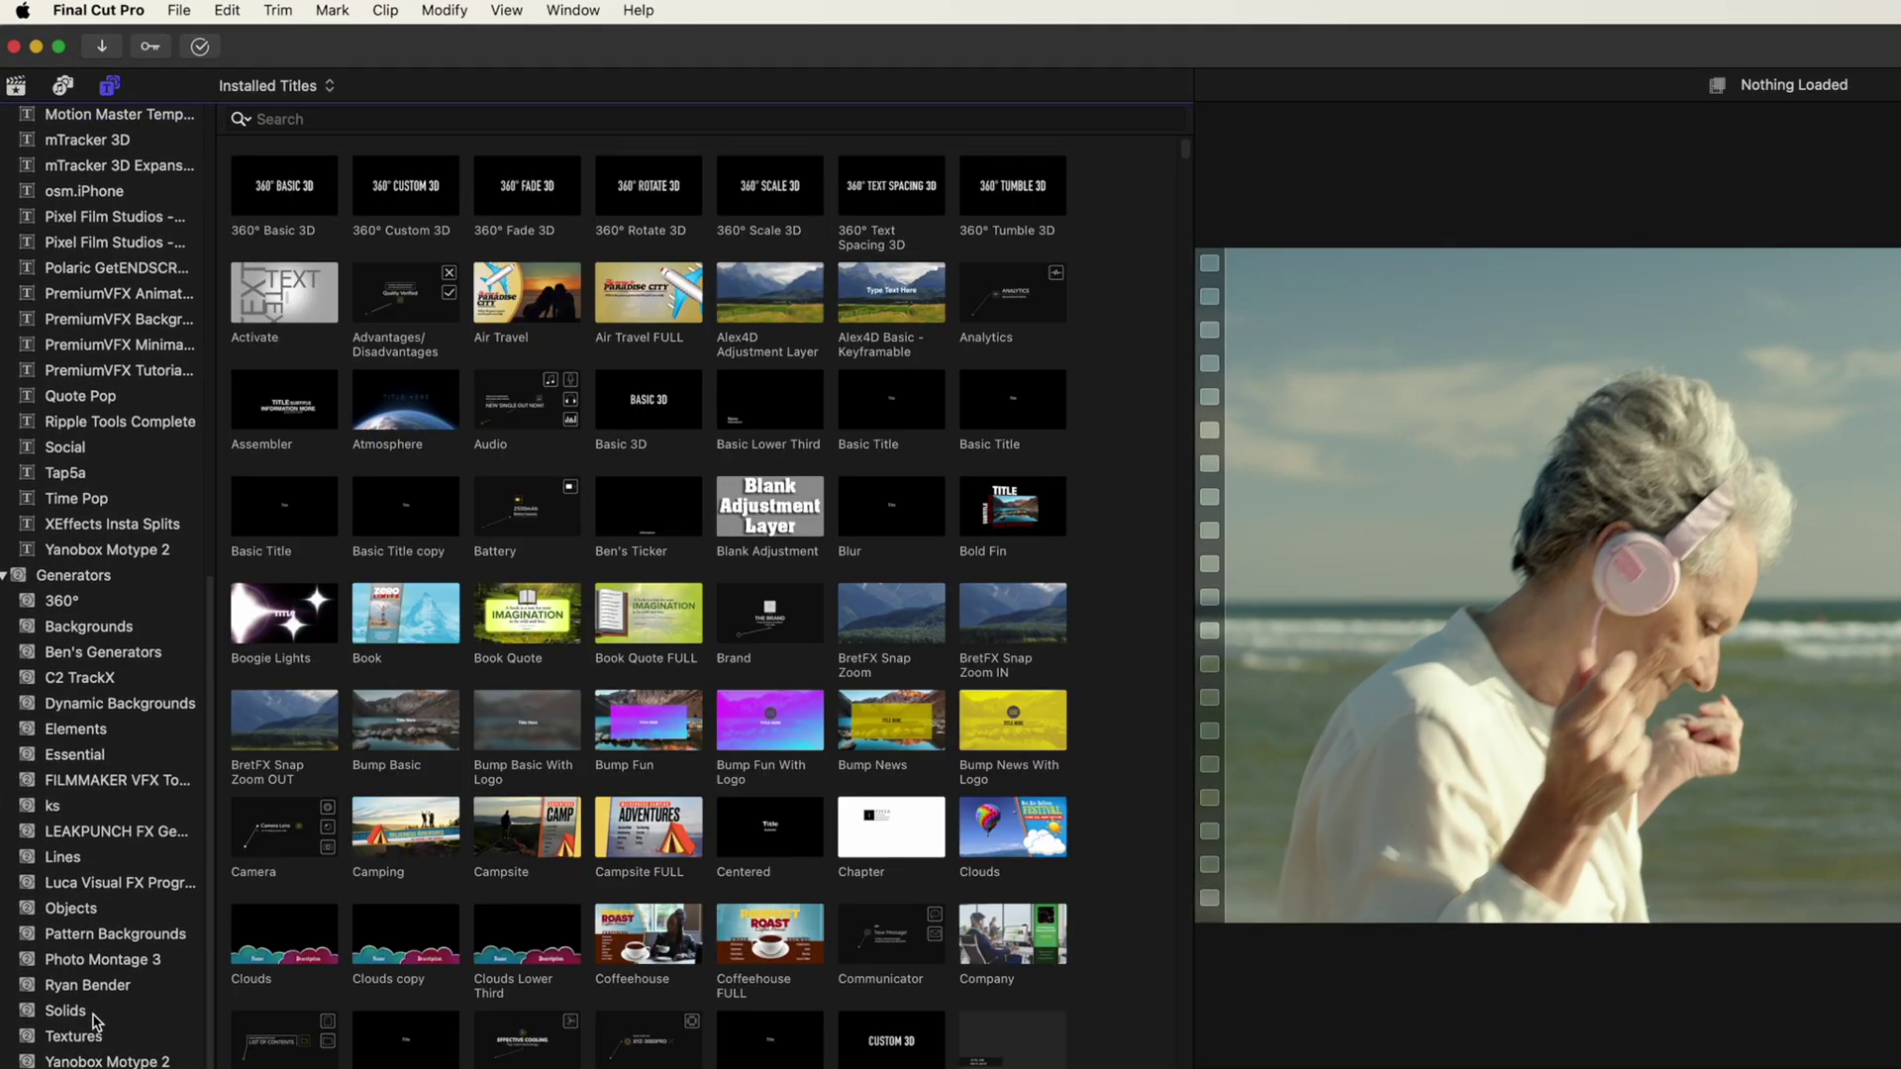
pyautogui.moveTo(271, 196); pyautogui.dragTo(101, 1068)
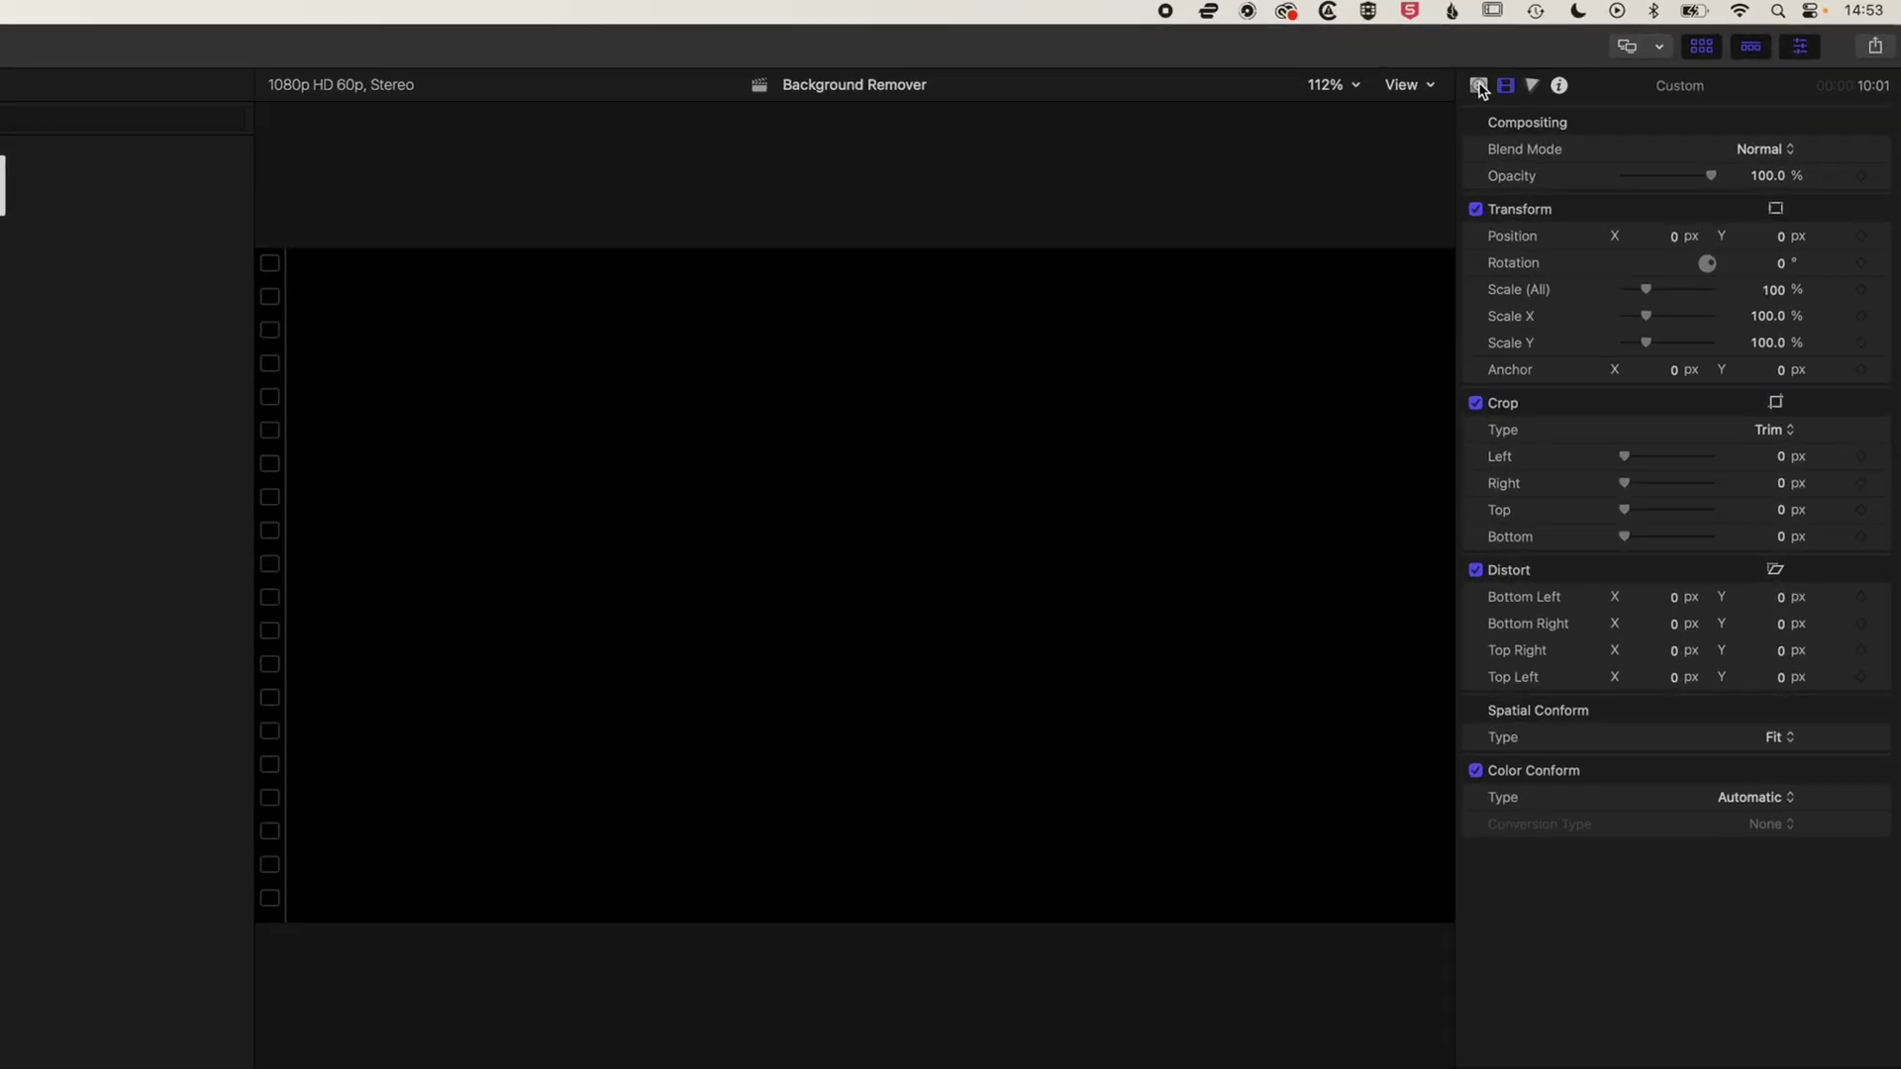
pyautogui.click(1617, 59)
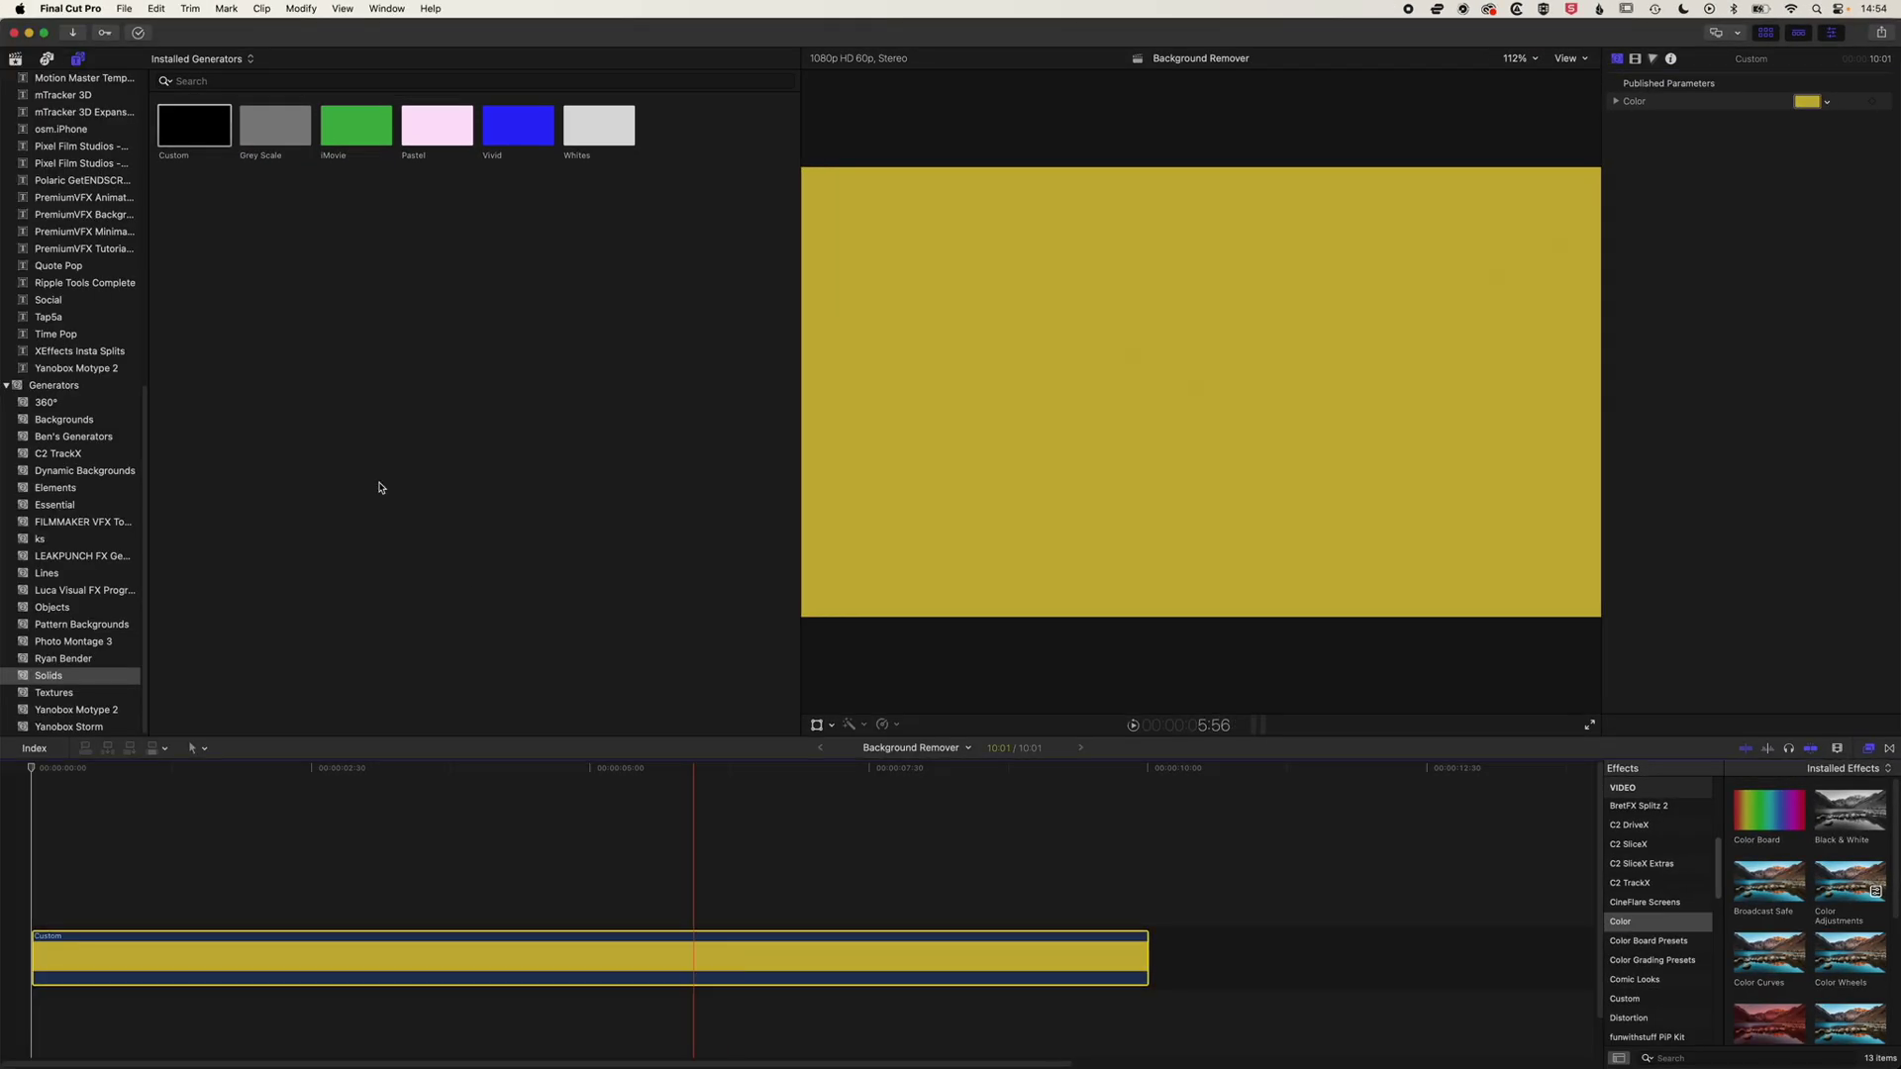
pyautogui.press('Home')
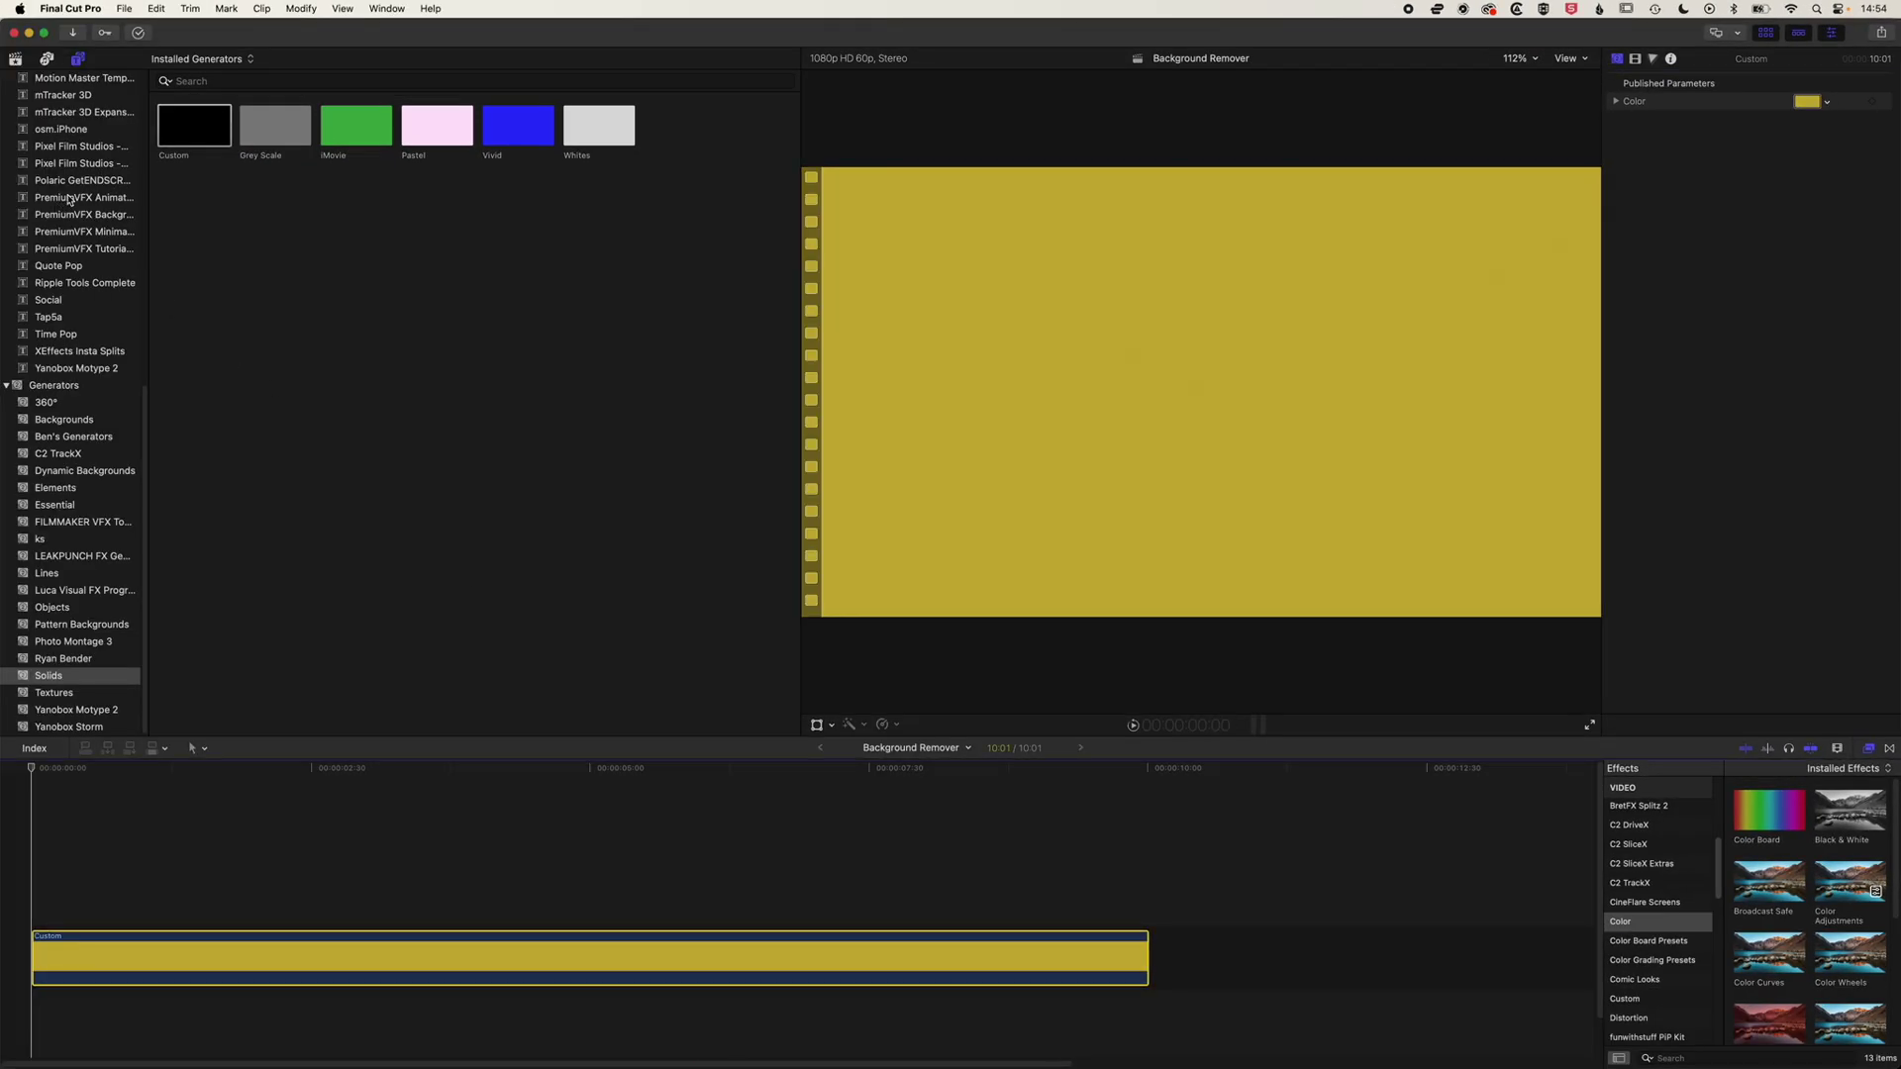
# Step: Preview the iPhone Front Facing Camera, MacBook Pro Camera and Sony RX100 V clips
pyautogui.click(20, 60)
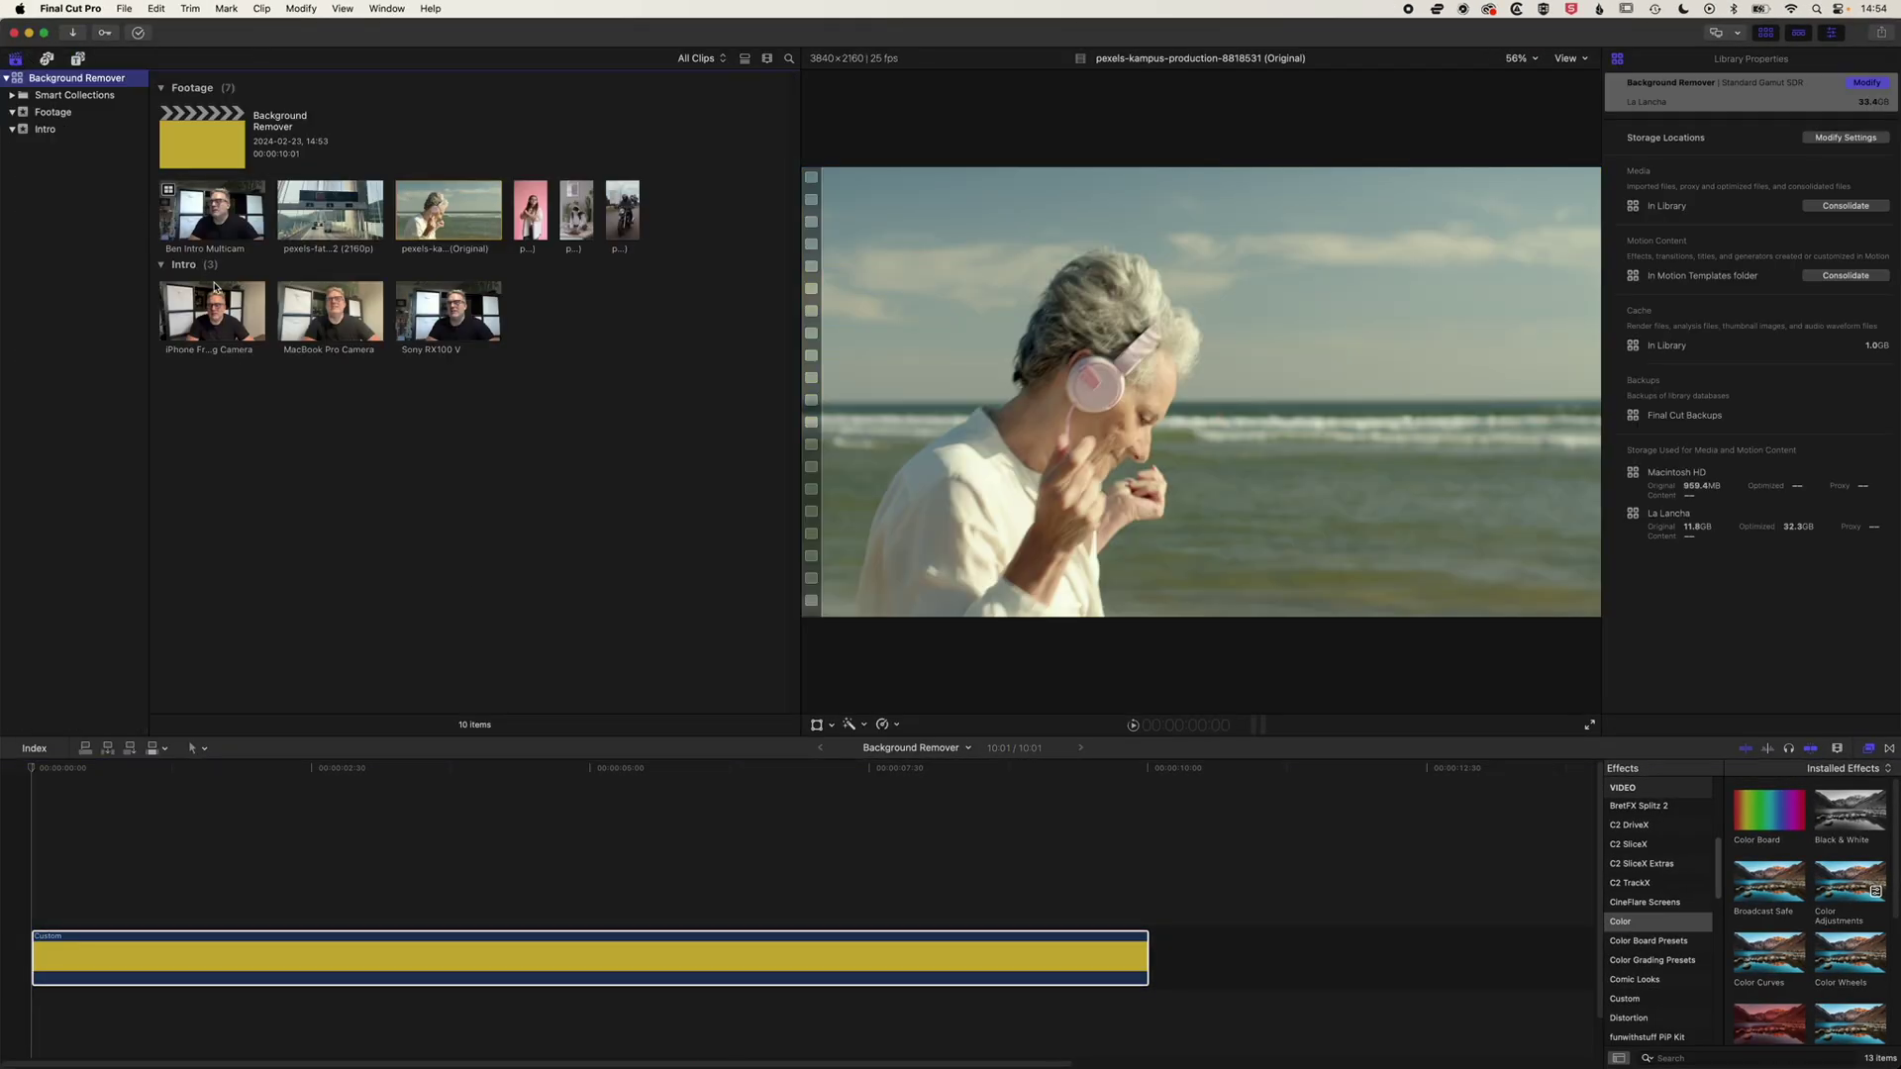
pyautogui.click(215, 287)
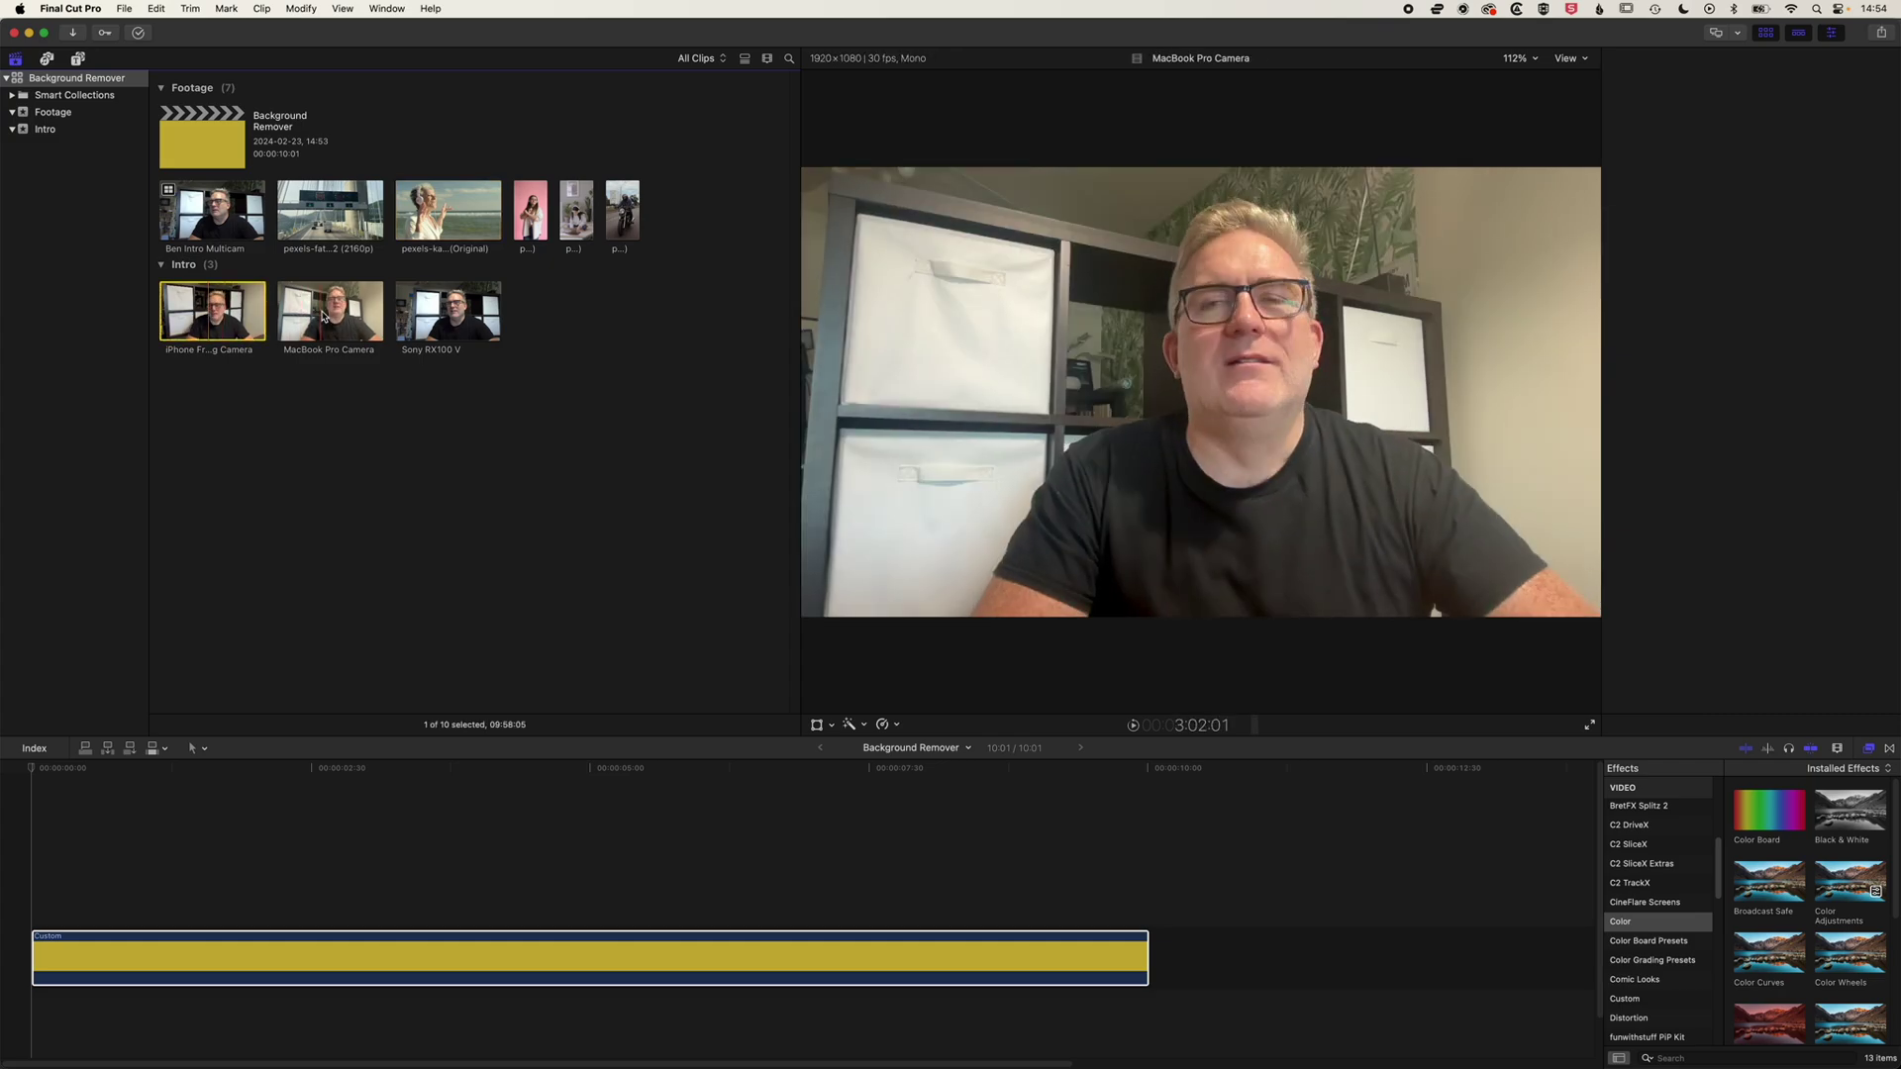
pyautogui.click(321, 315)
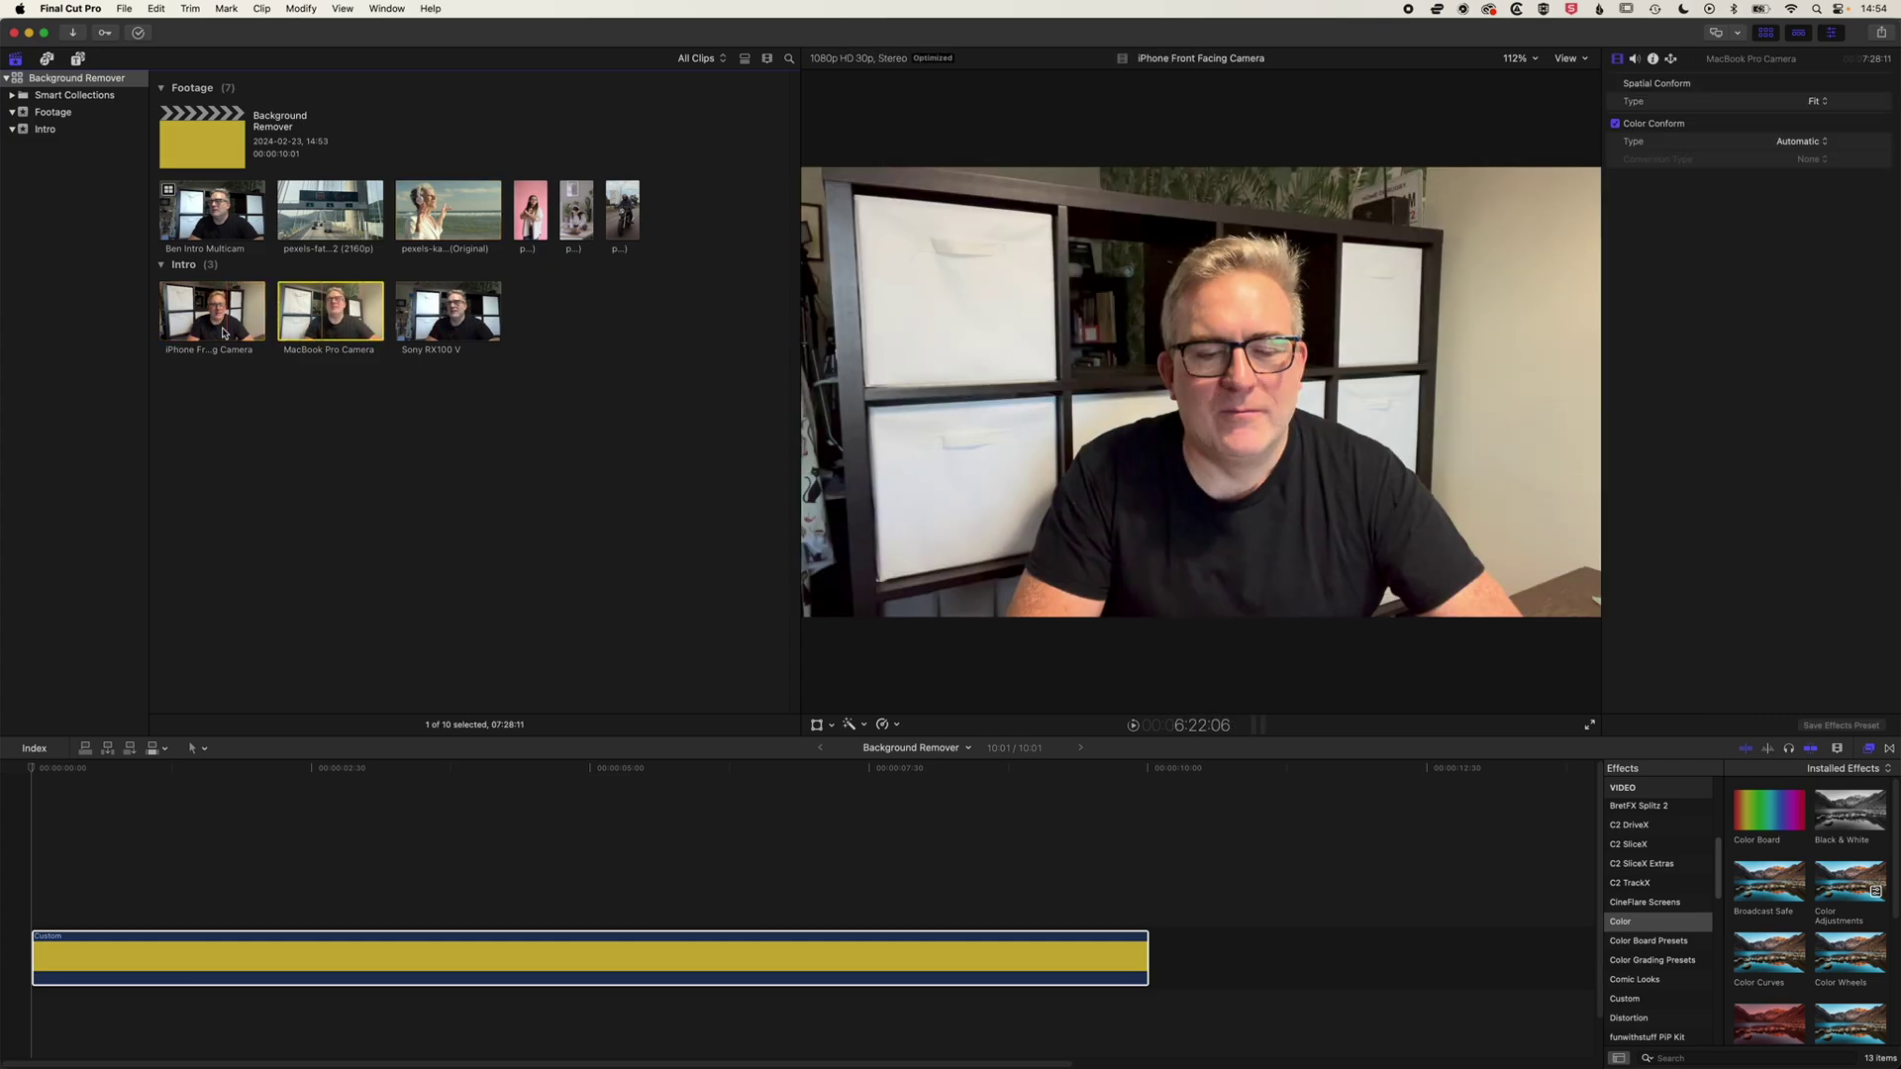
pyautogui.click(222, 327)
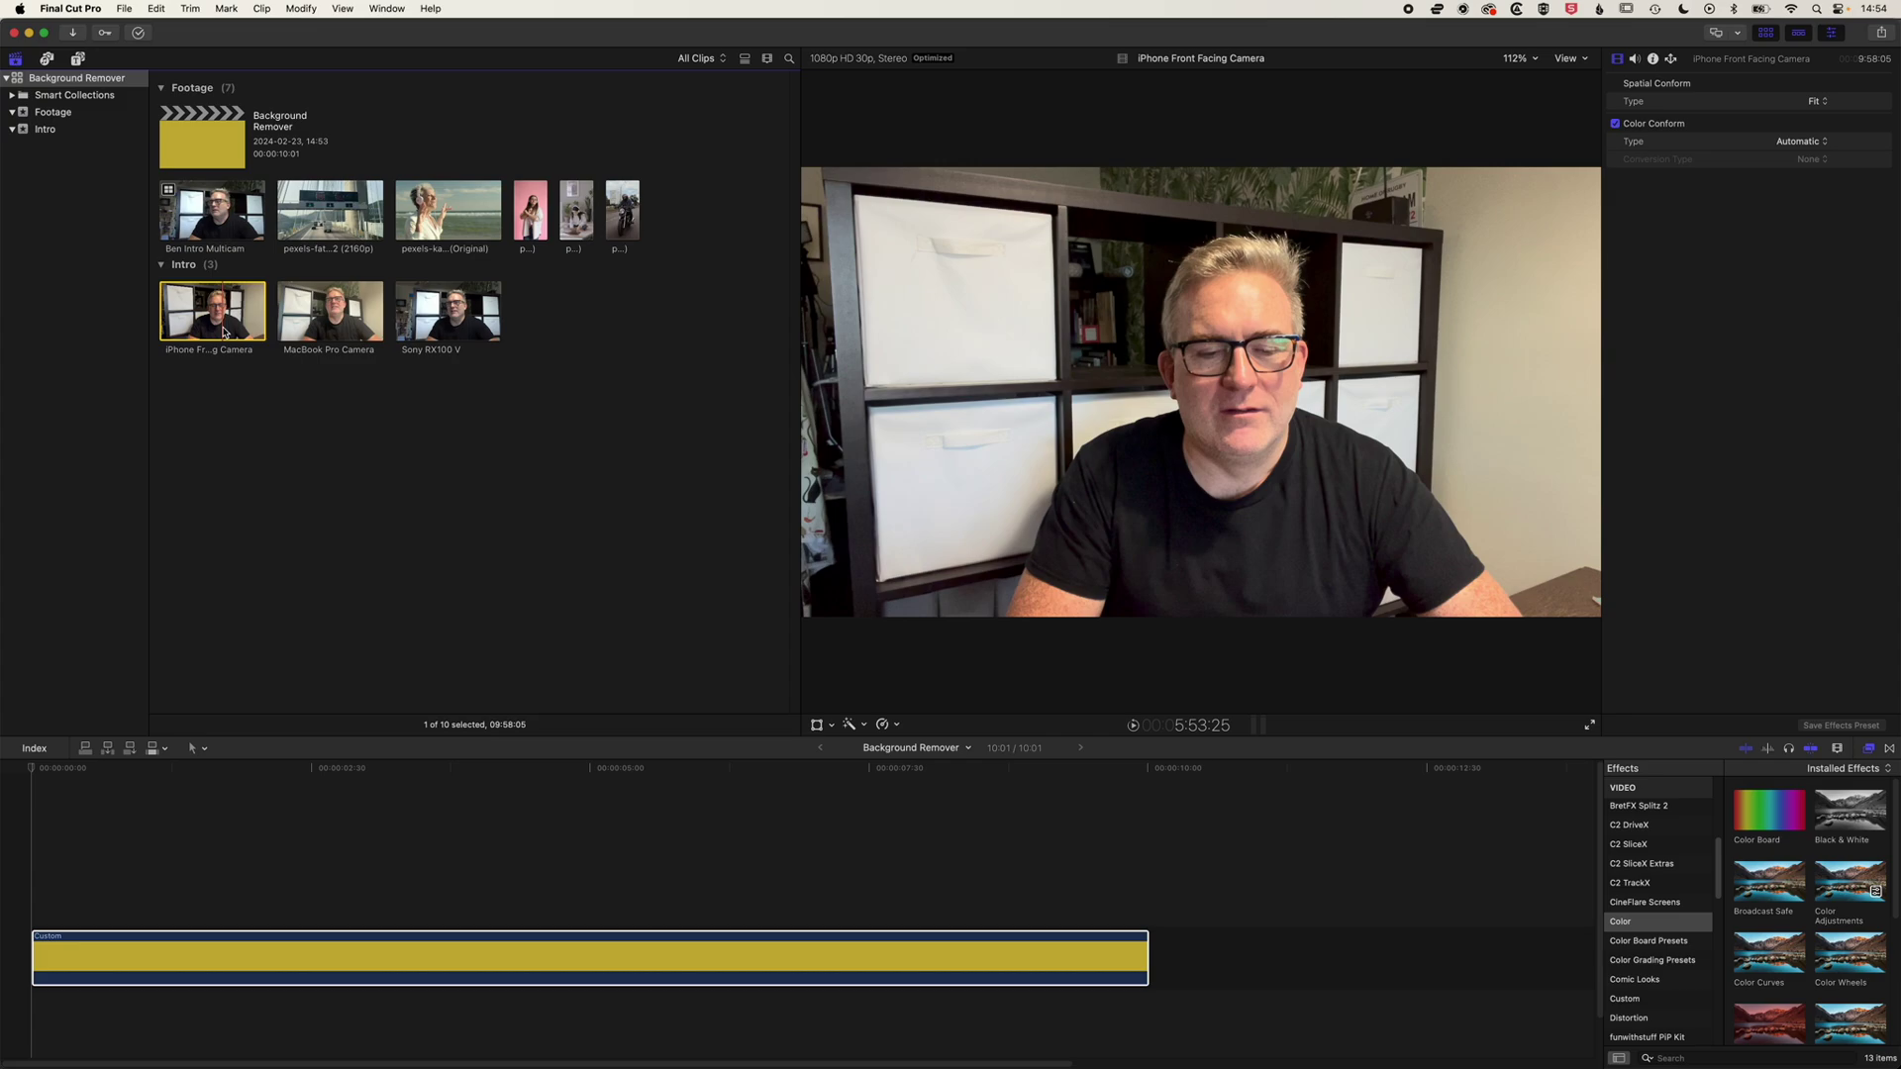
pyautogui.click(340, 319)
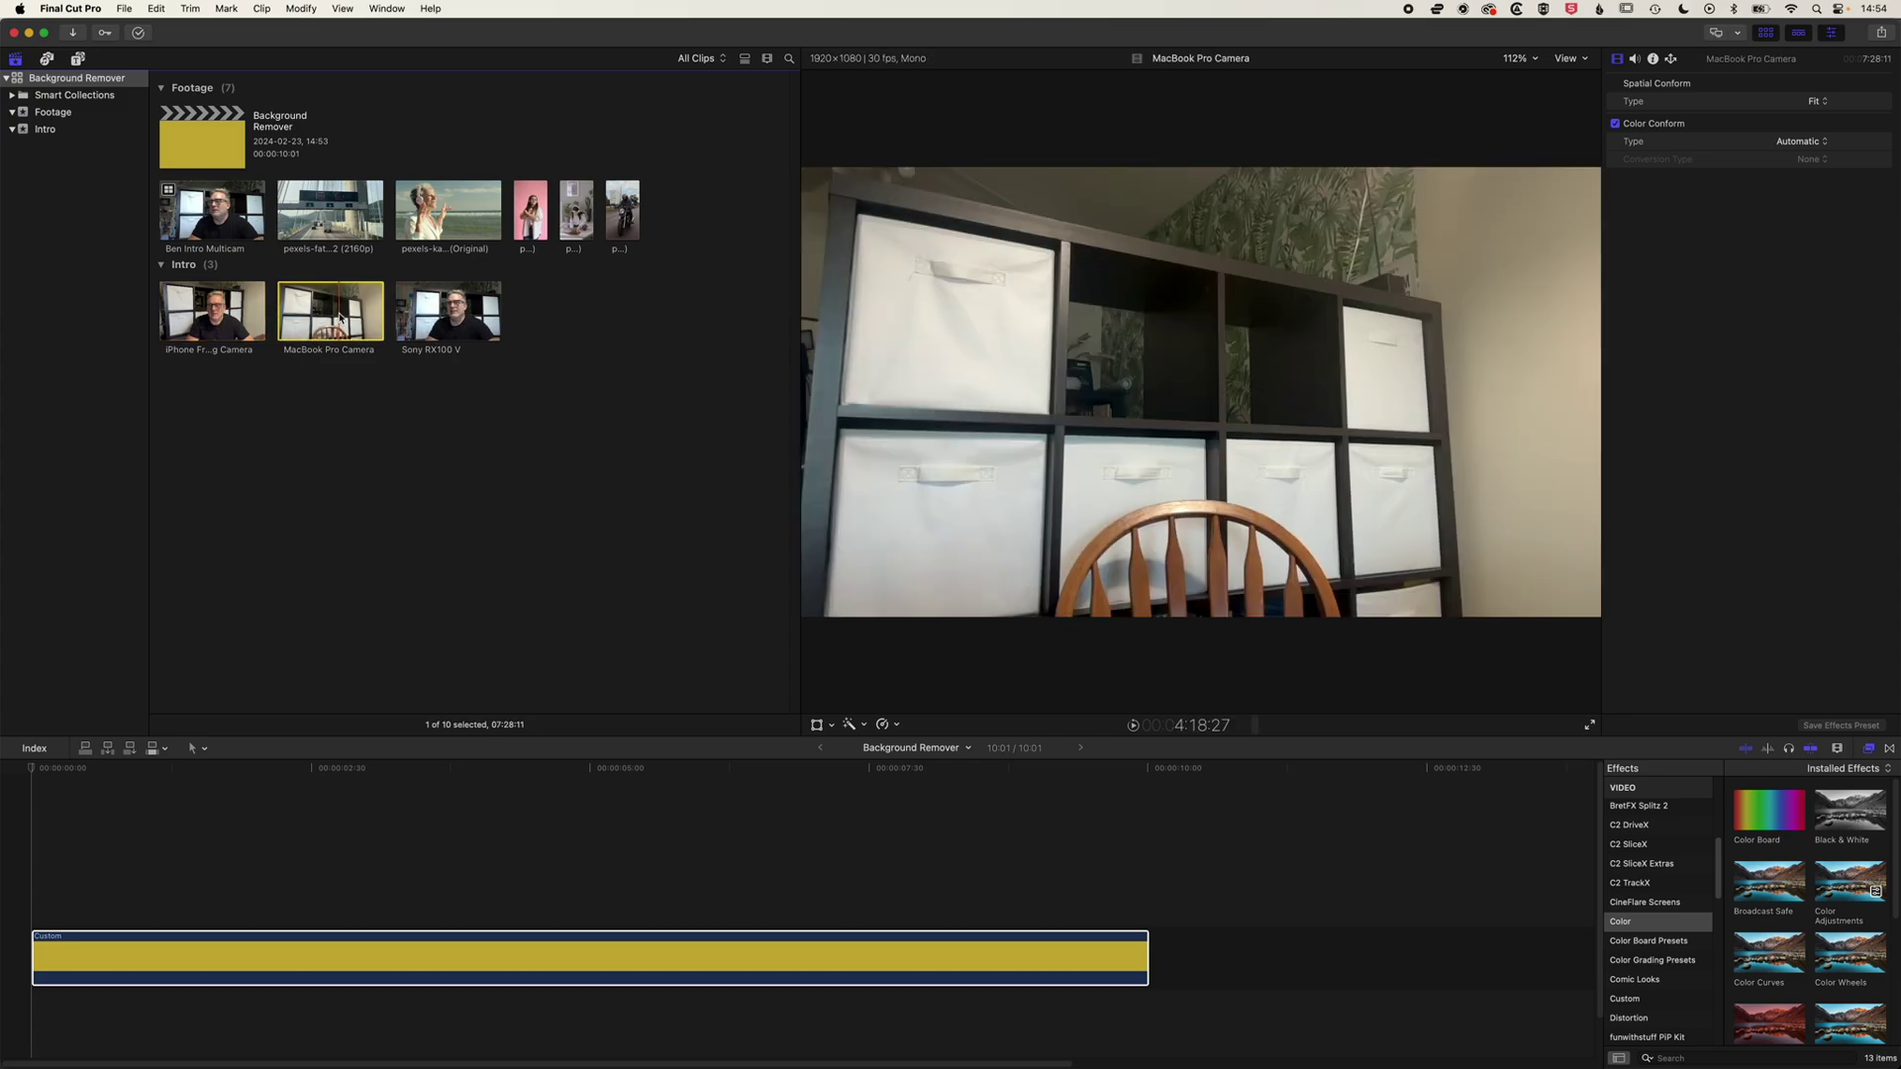
pyautogui.click(428, 320)
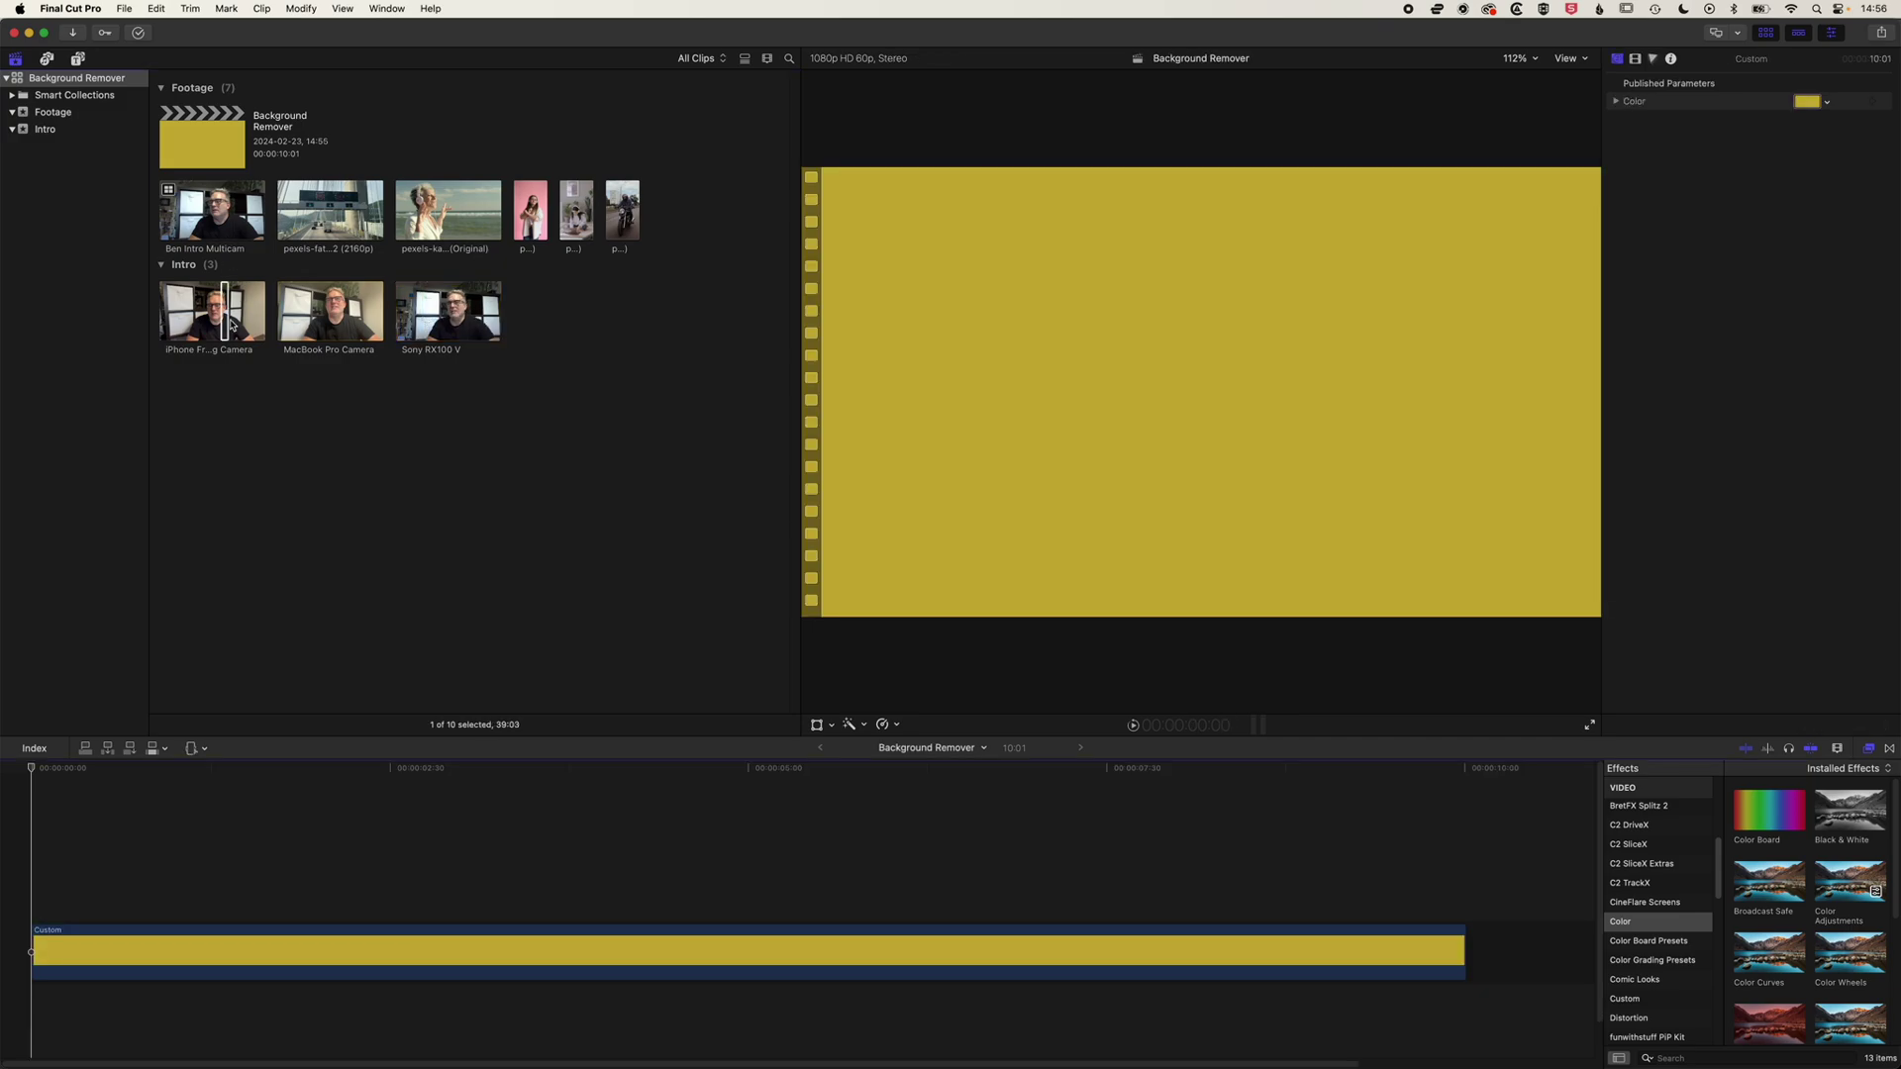
pyautogui.click(226, 314)
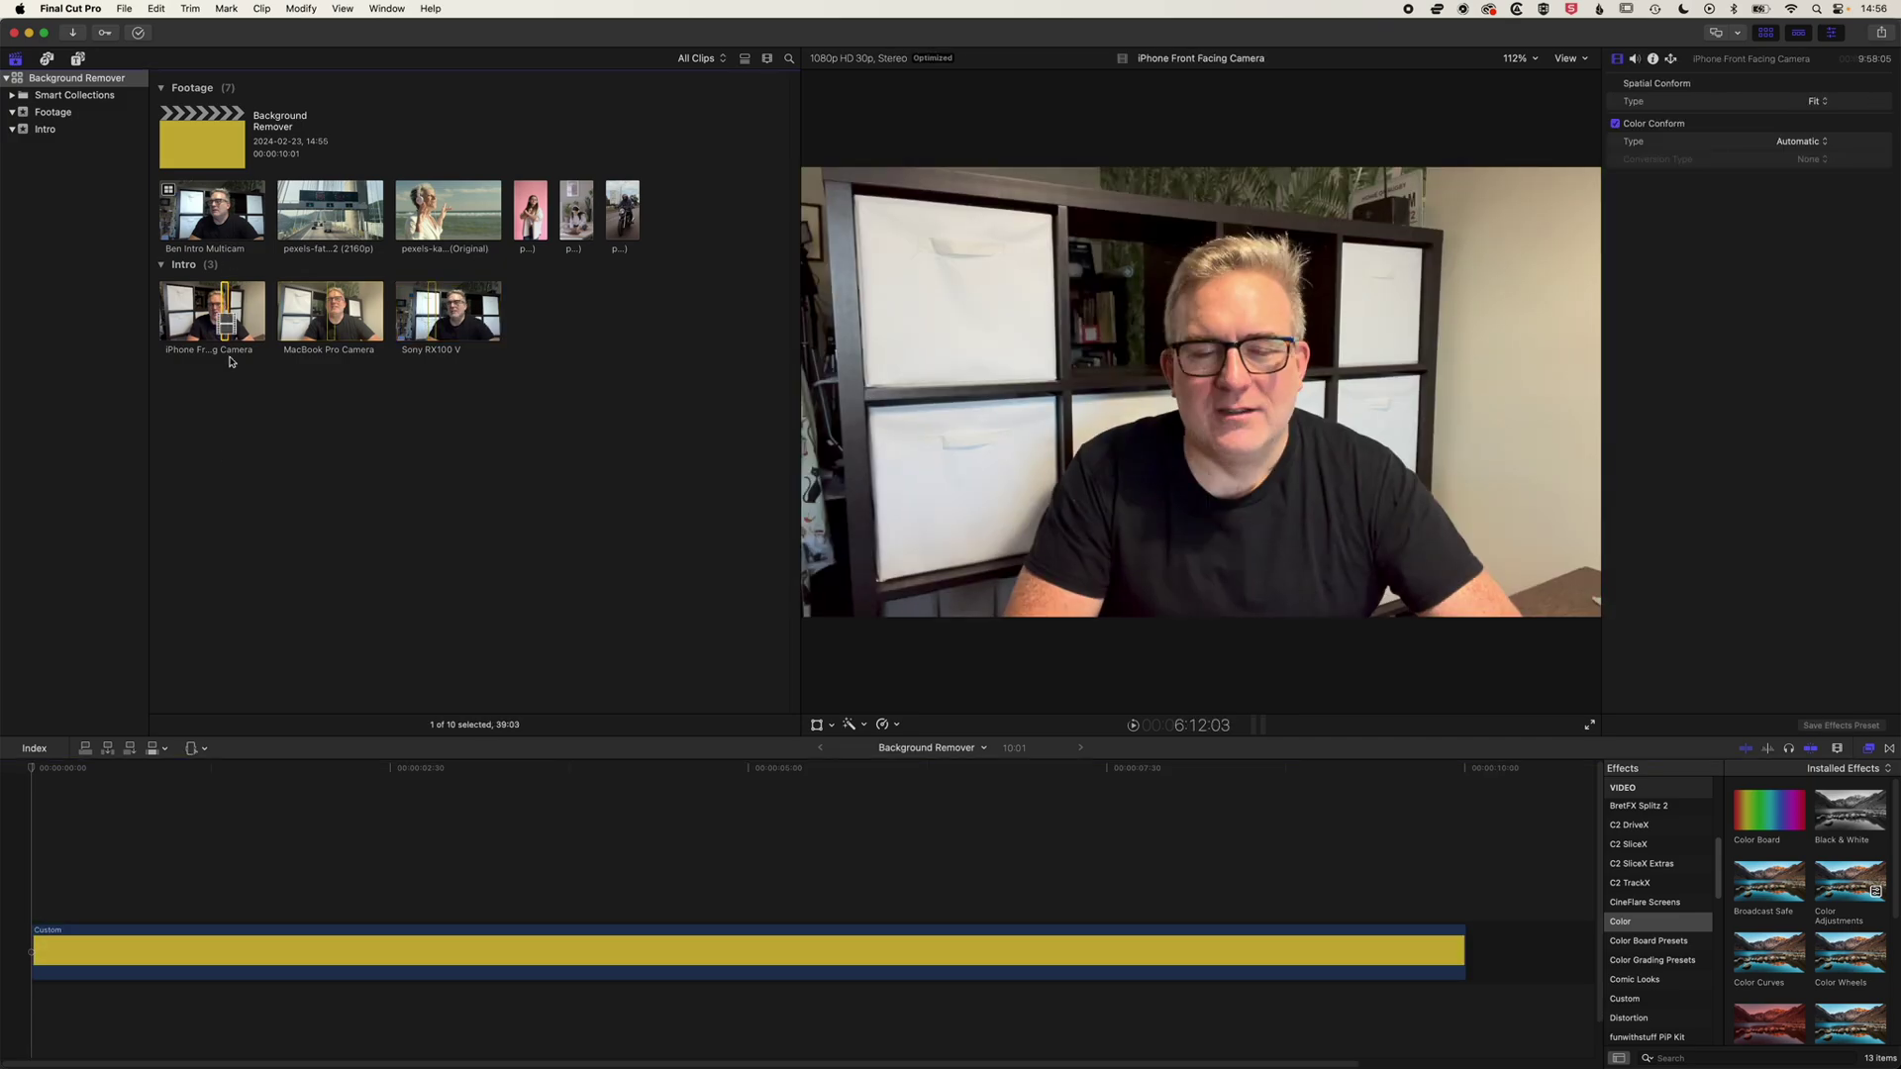
# Step: Layer the iPhone Front Facing Camera clip above the yellow solid and trim its end to 9:01
pyautogui.moveTo(229, 361); pyautogui.dragTo(227, 860)
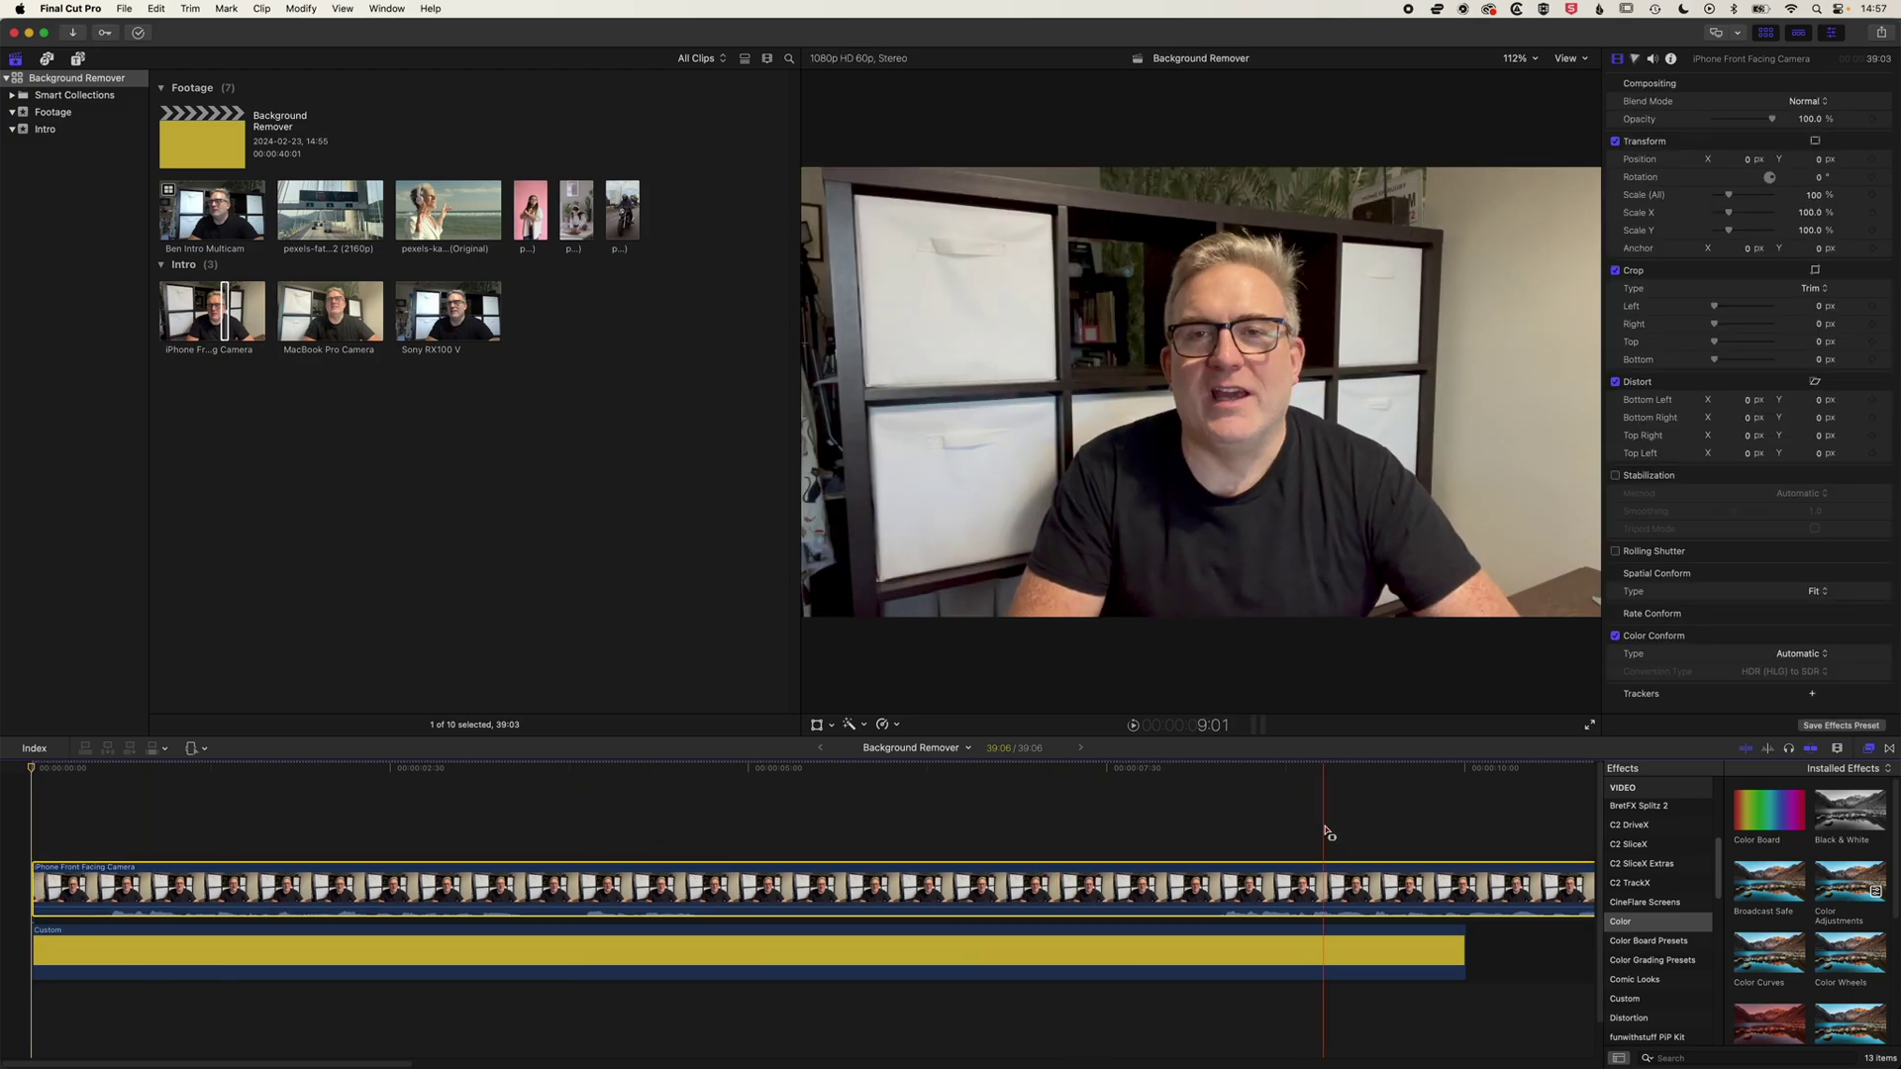
pyautogui.hotkey('alt', ']')
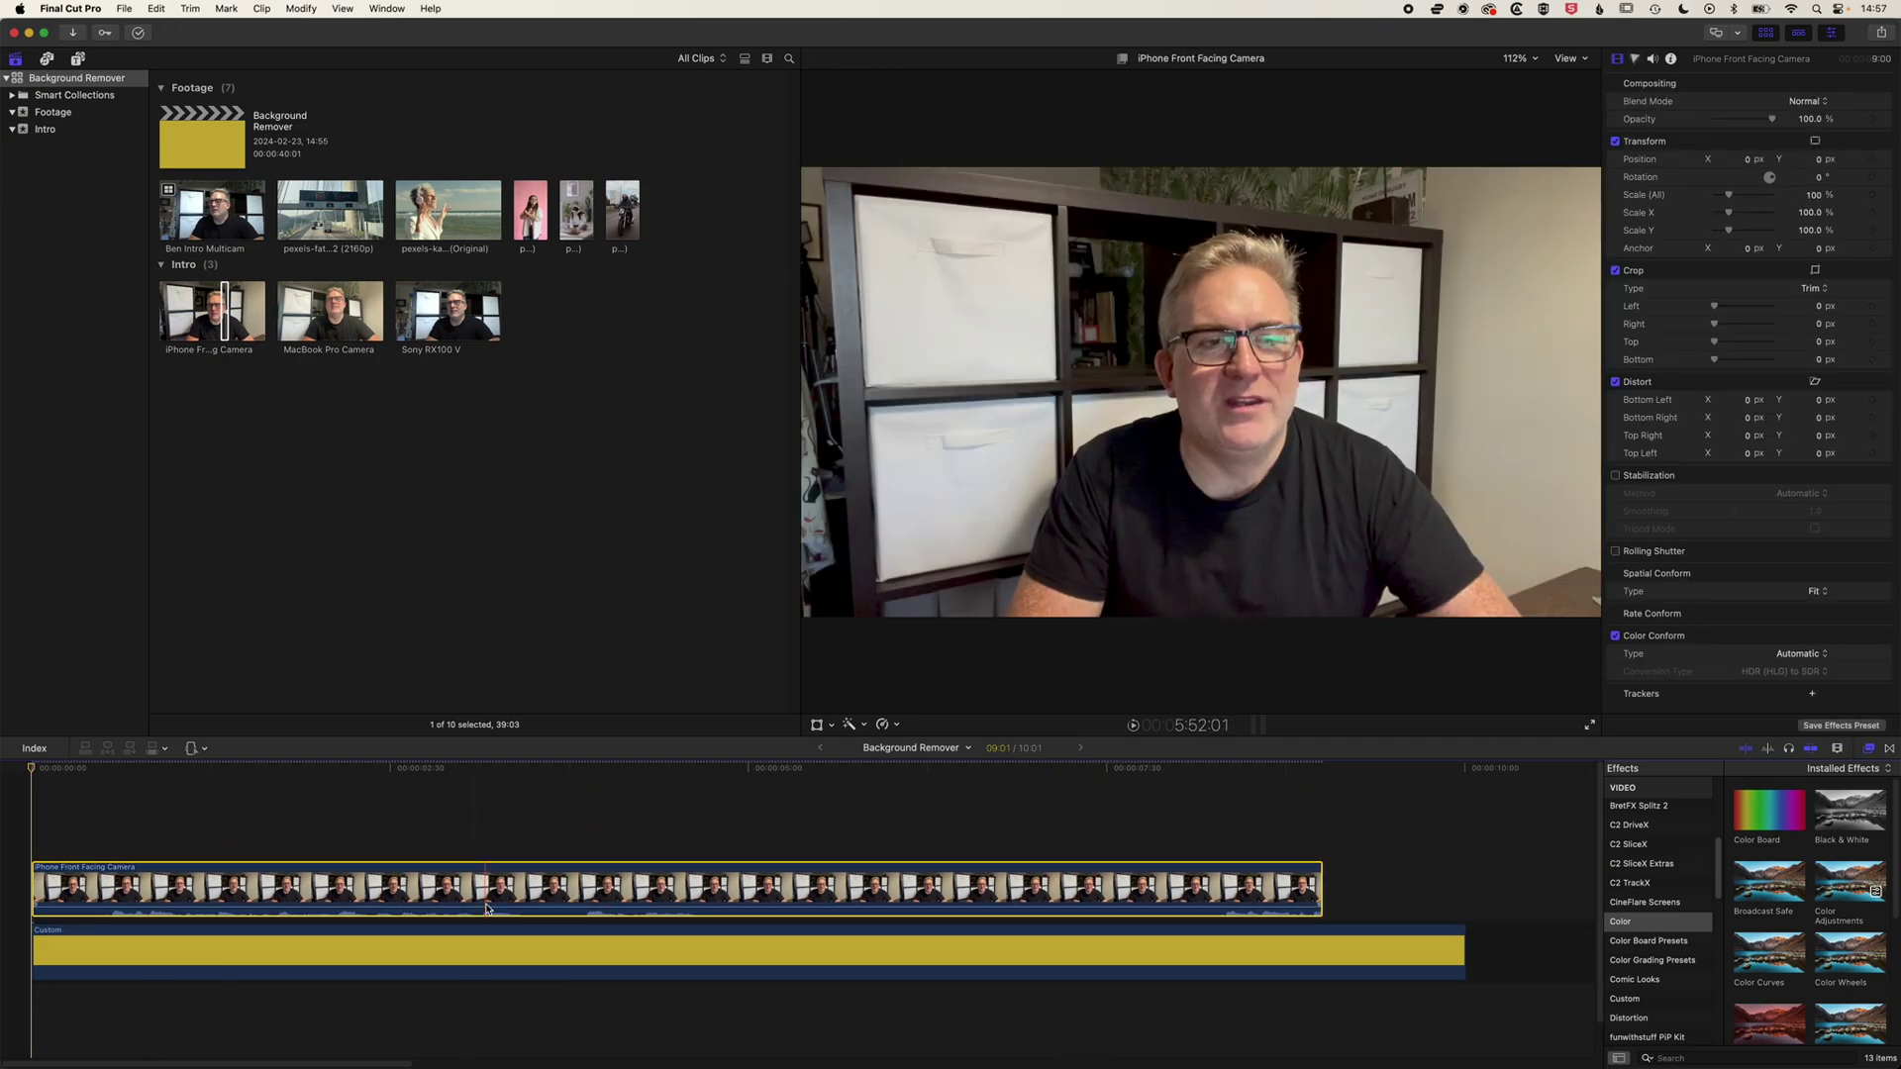
pyautogui.click(509, 888)
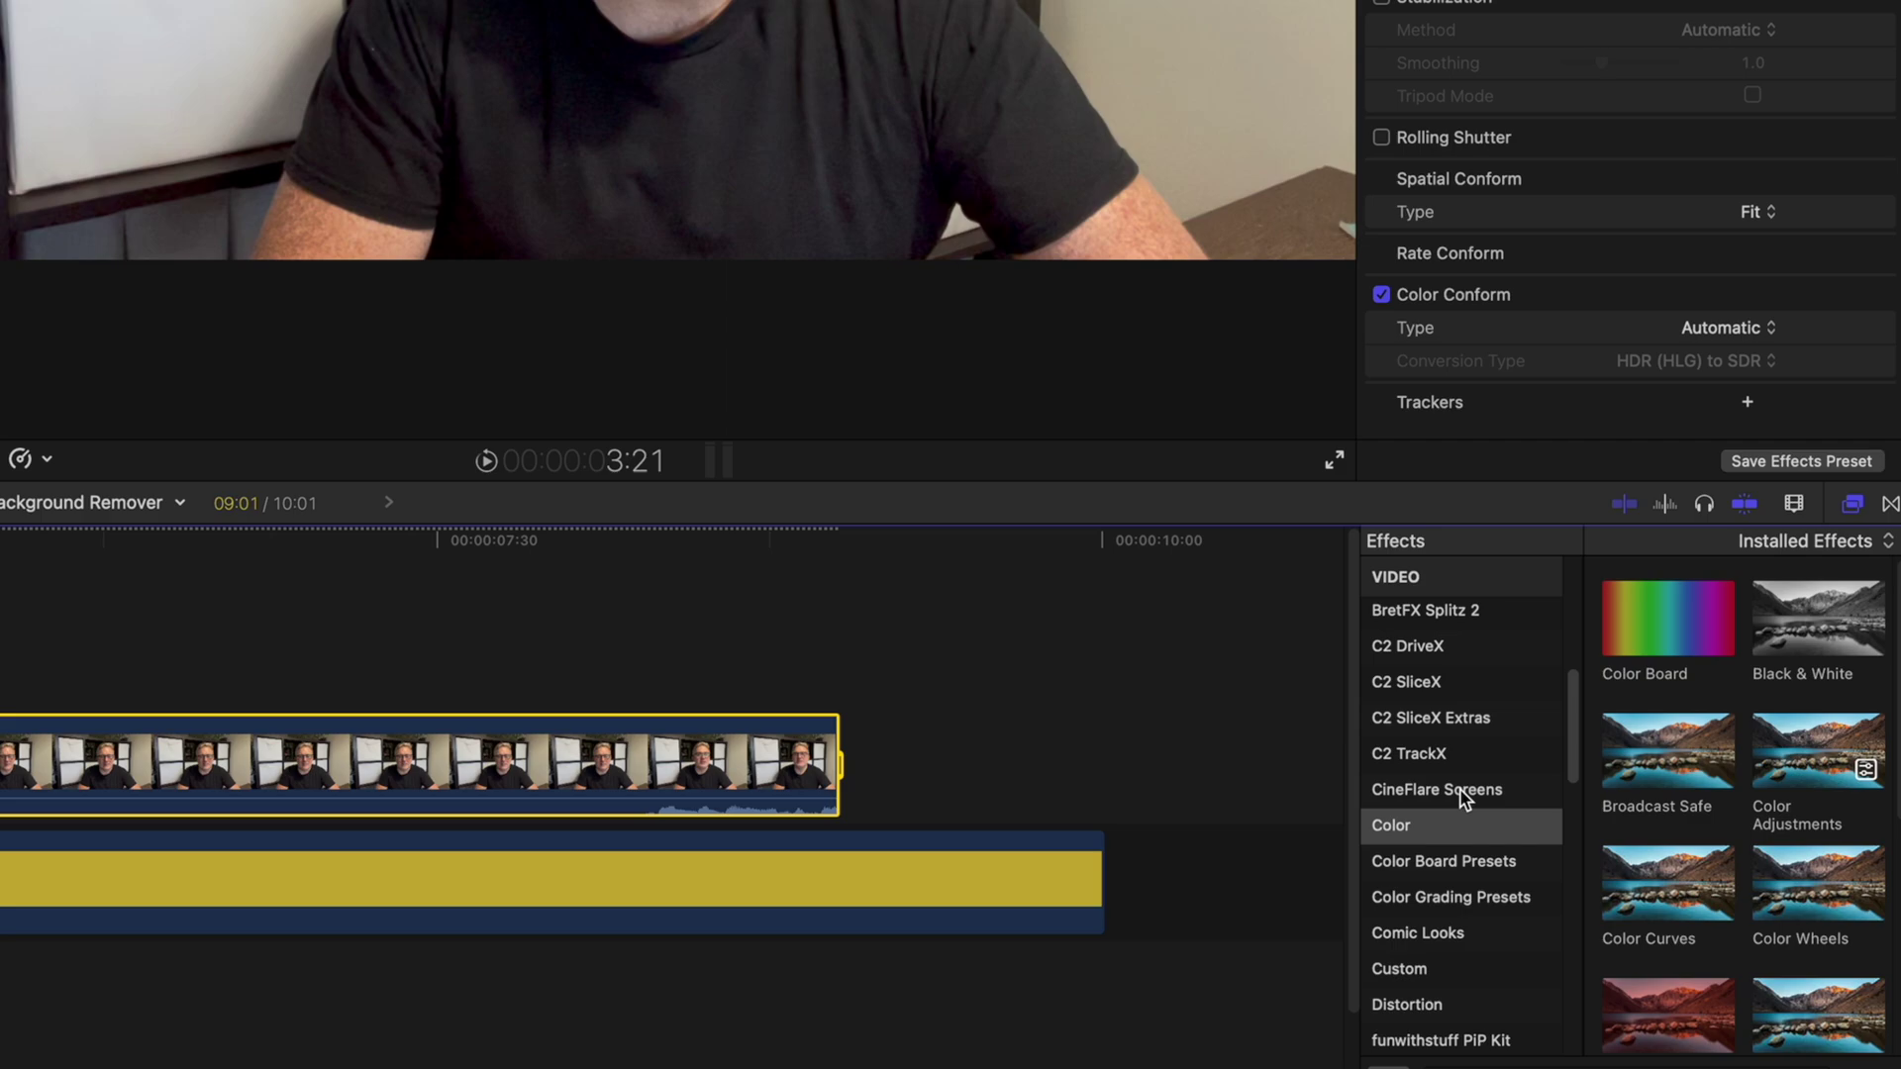
# Step: Apply Background Remover to the iPhone clip, test 56% Sensitivity in playback, then set 100%
pyautogui.scroll(5, 1461, 787)
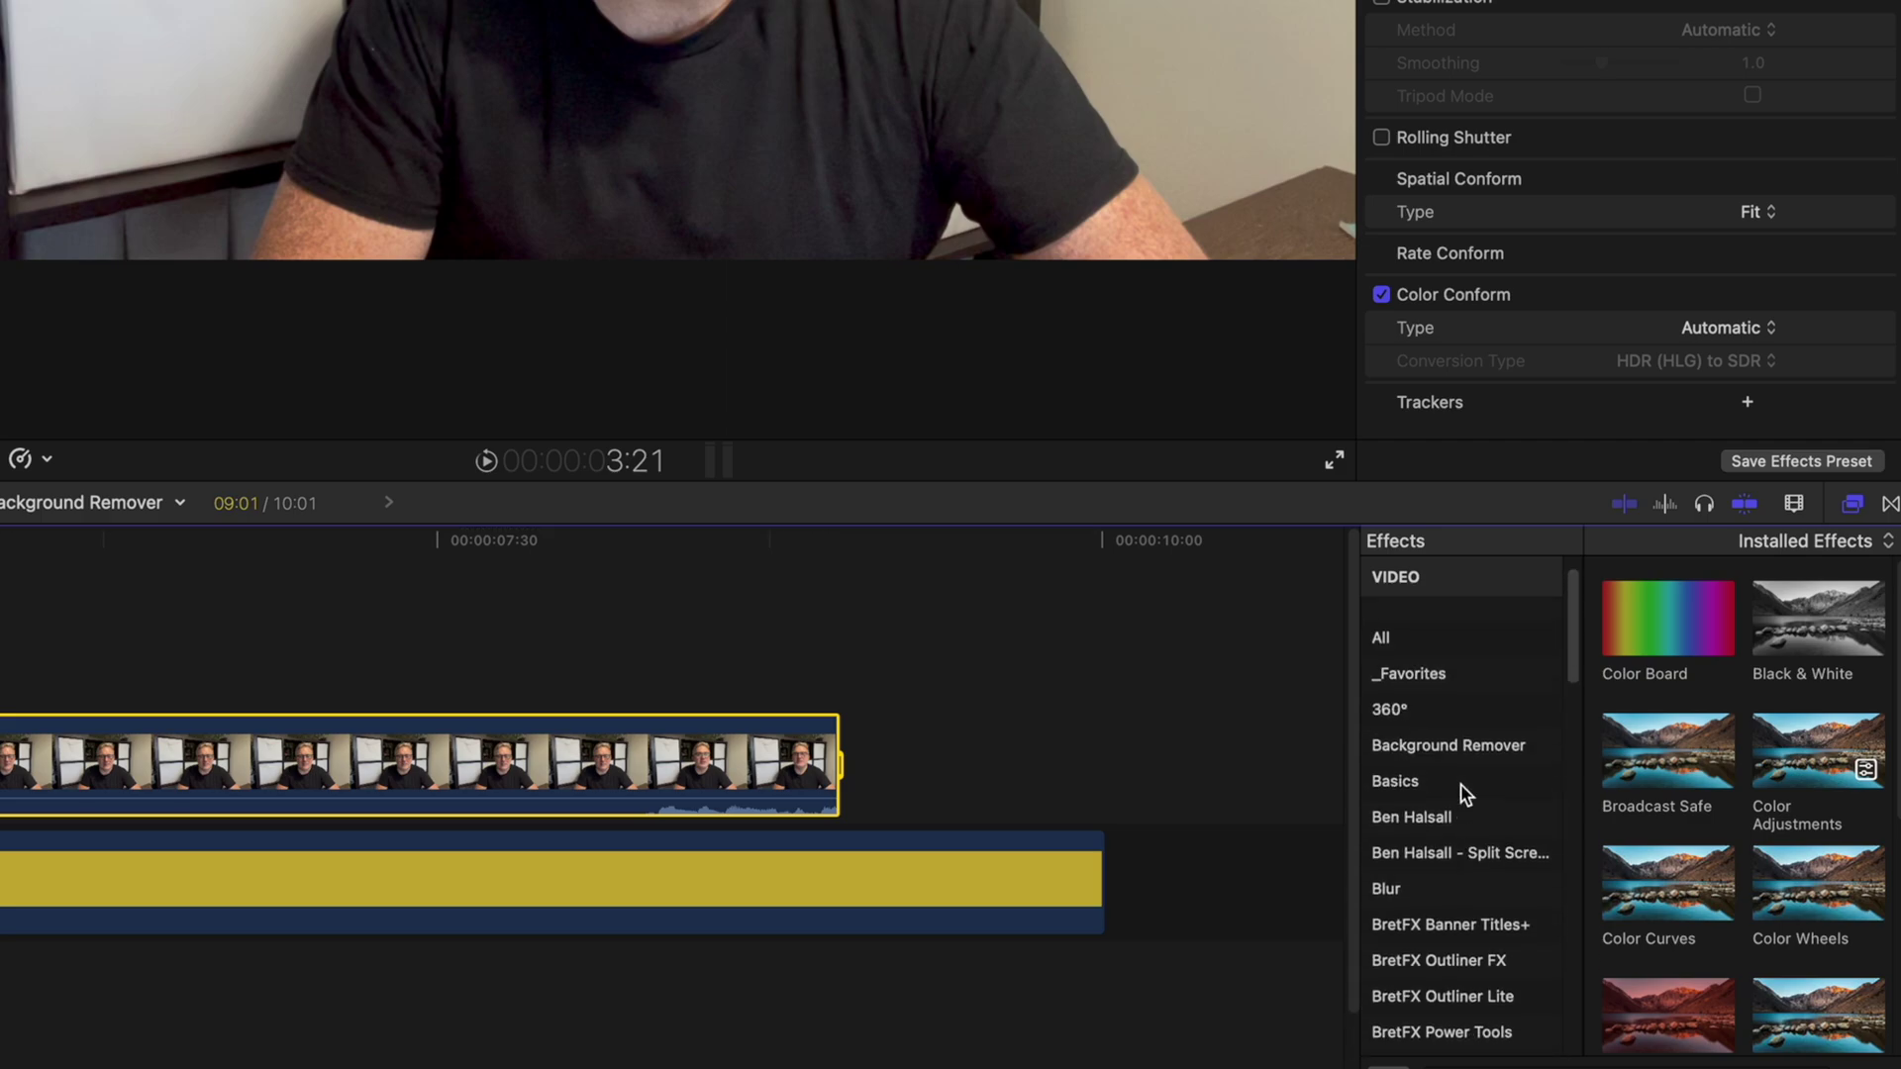
pyautogui.click(1456, 784)
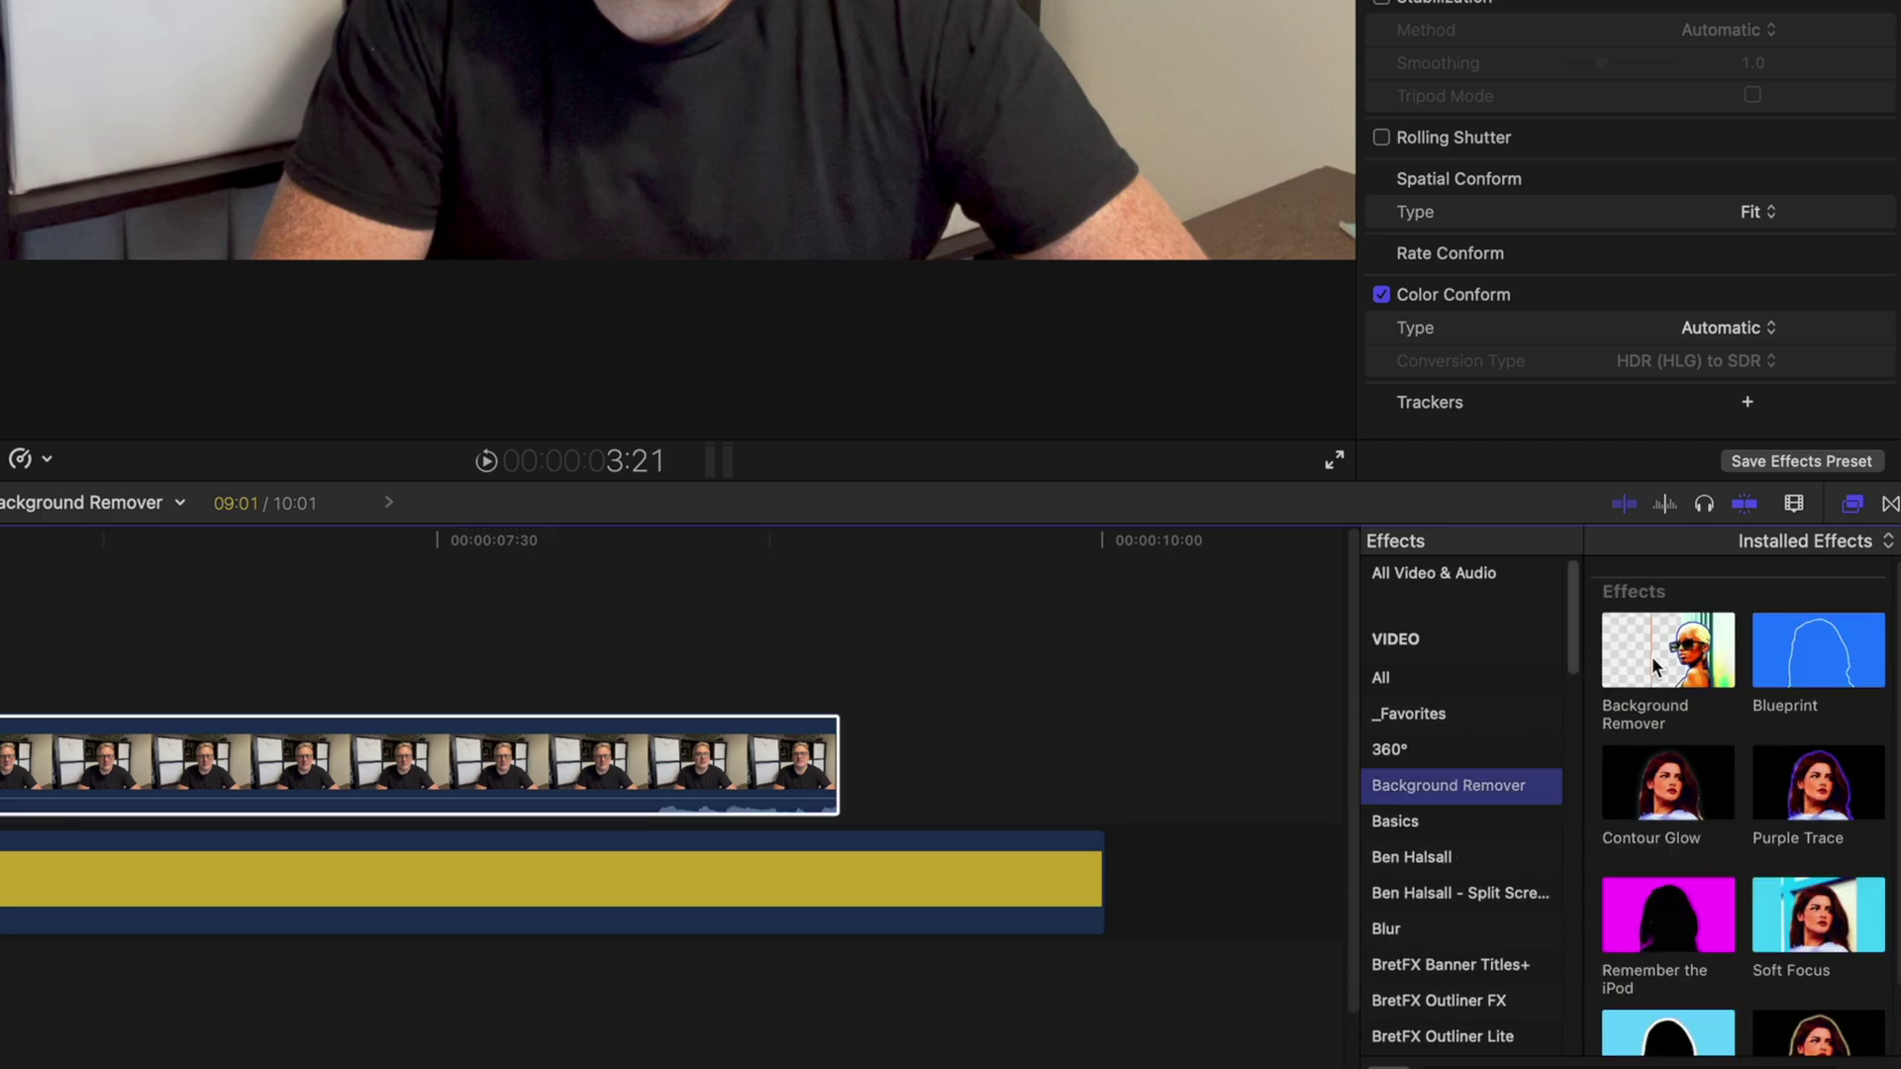
pyautogui.moveTo(1651, 656); pyautogui.dragTo(732, 884)
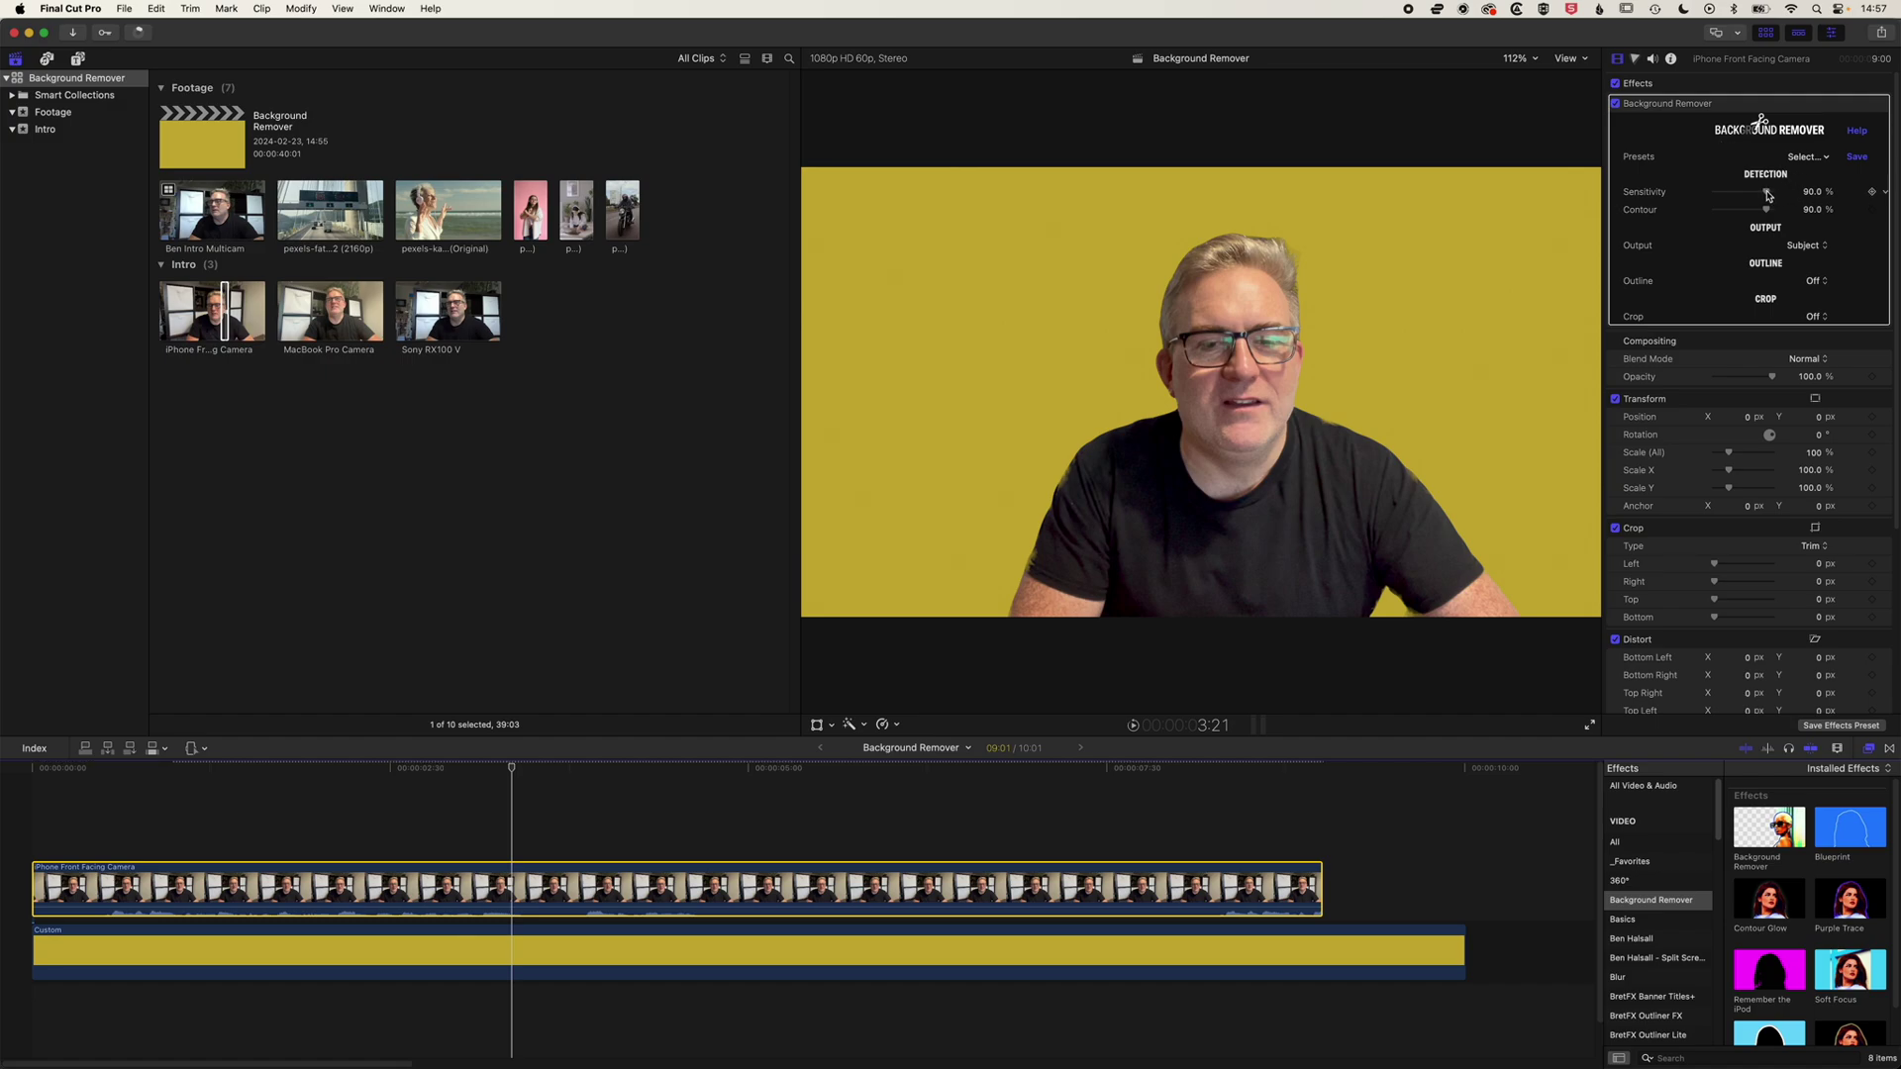
pyautogui.moveTo(1768, 195); pyautogui.dragTo(1746, 195)
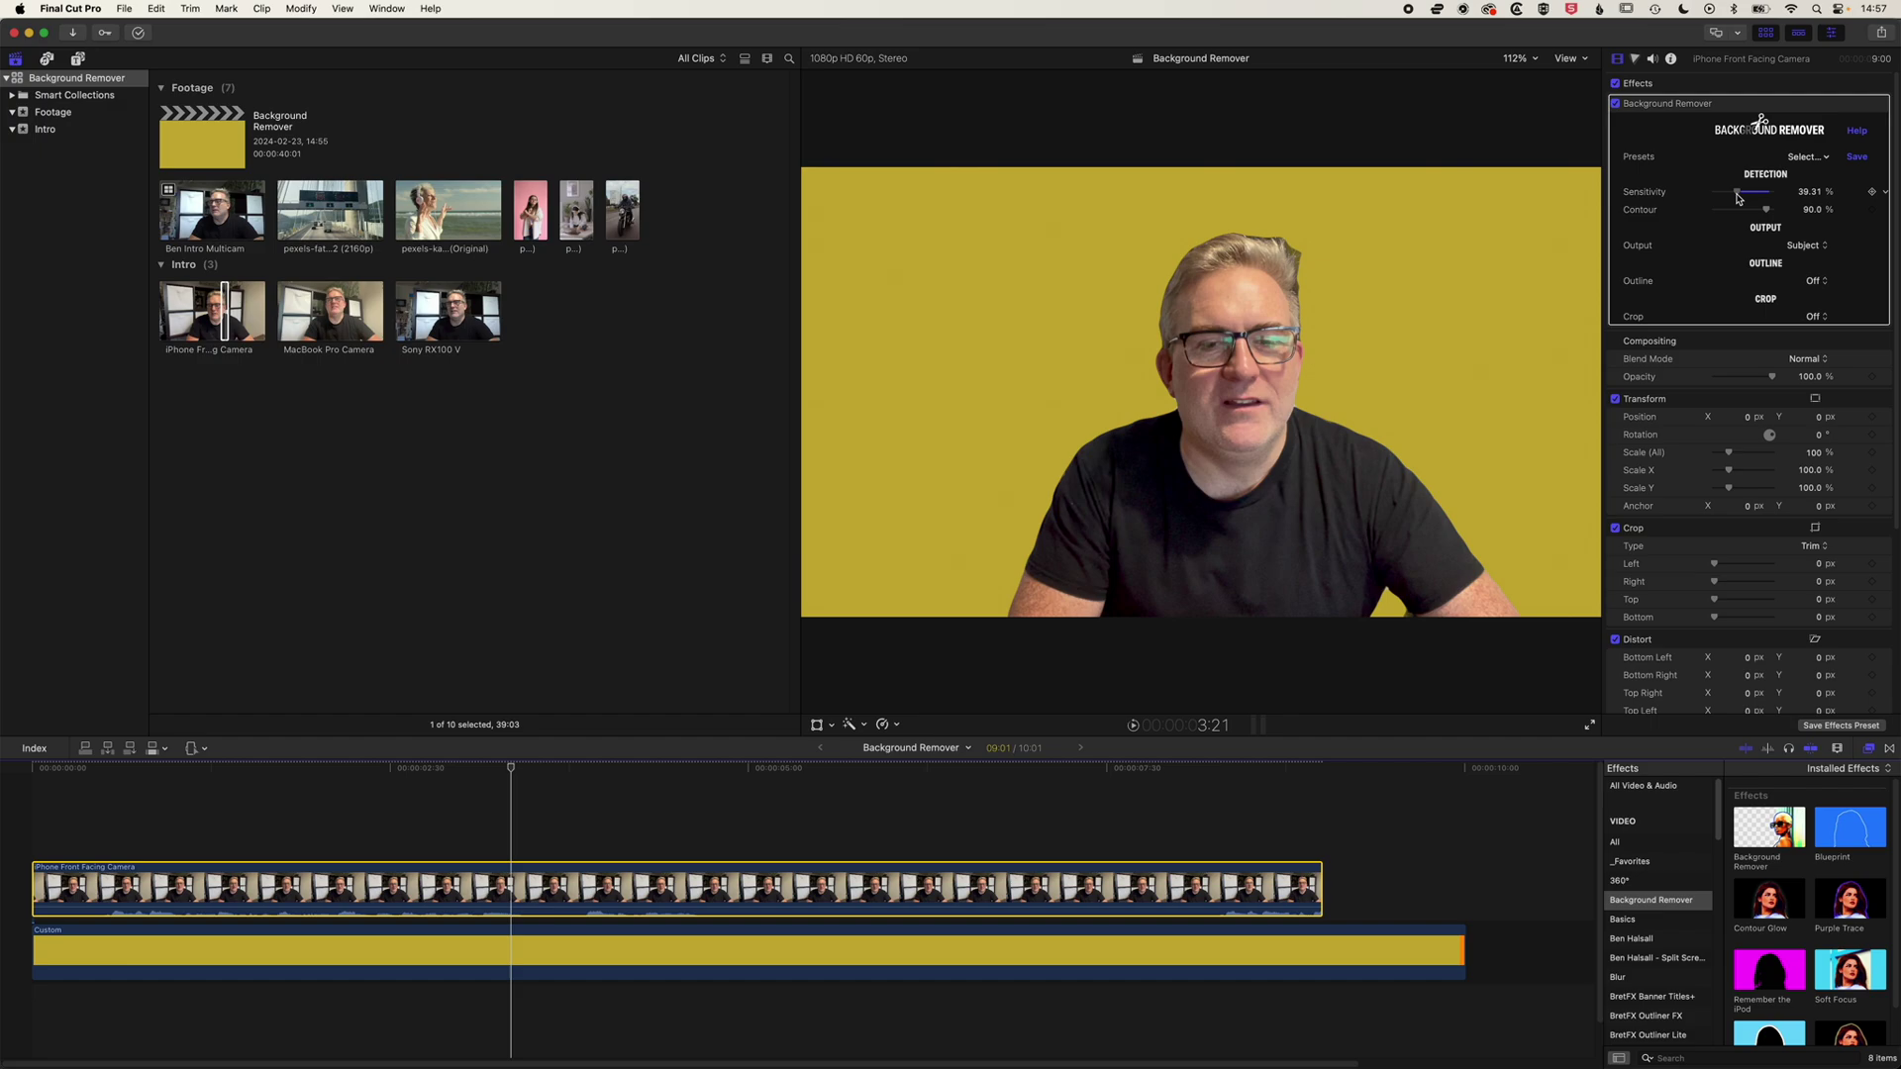
pyautogui.press('space')
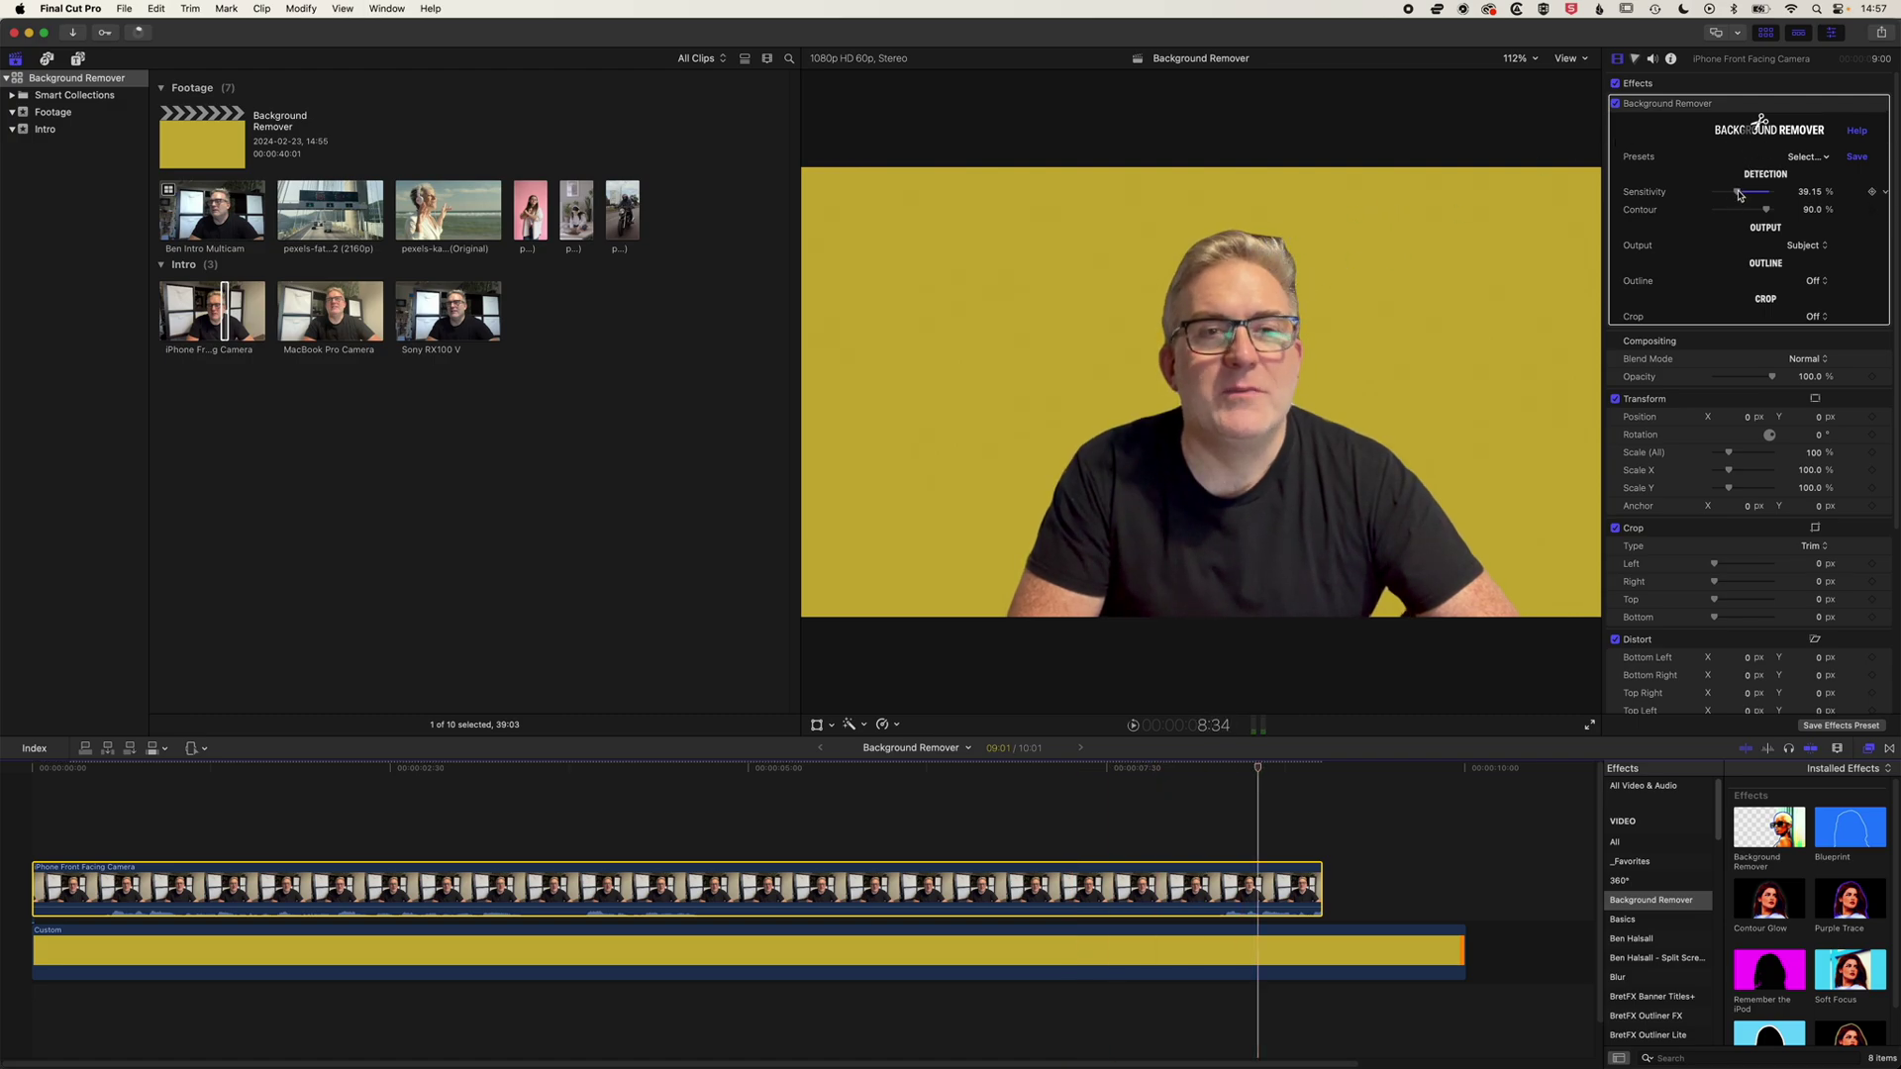
pyautogui.moveTo(1739, 195); pyautogui.dragTo(1797, 197)
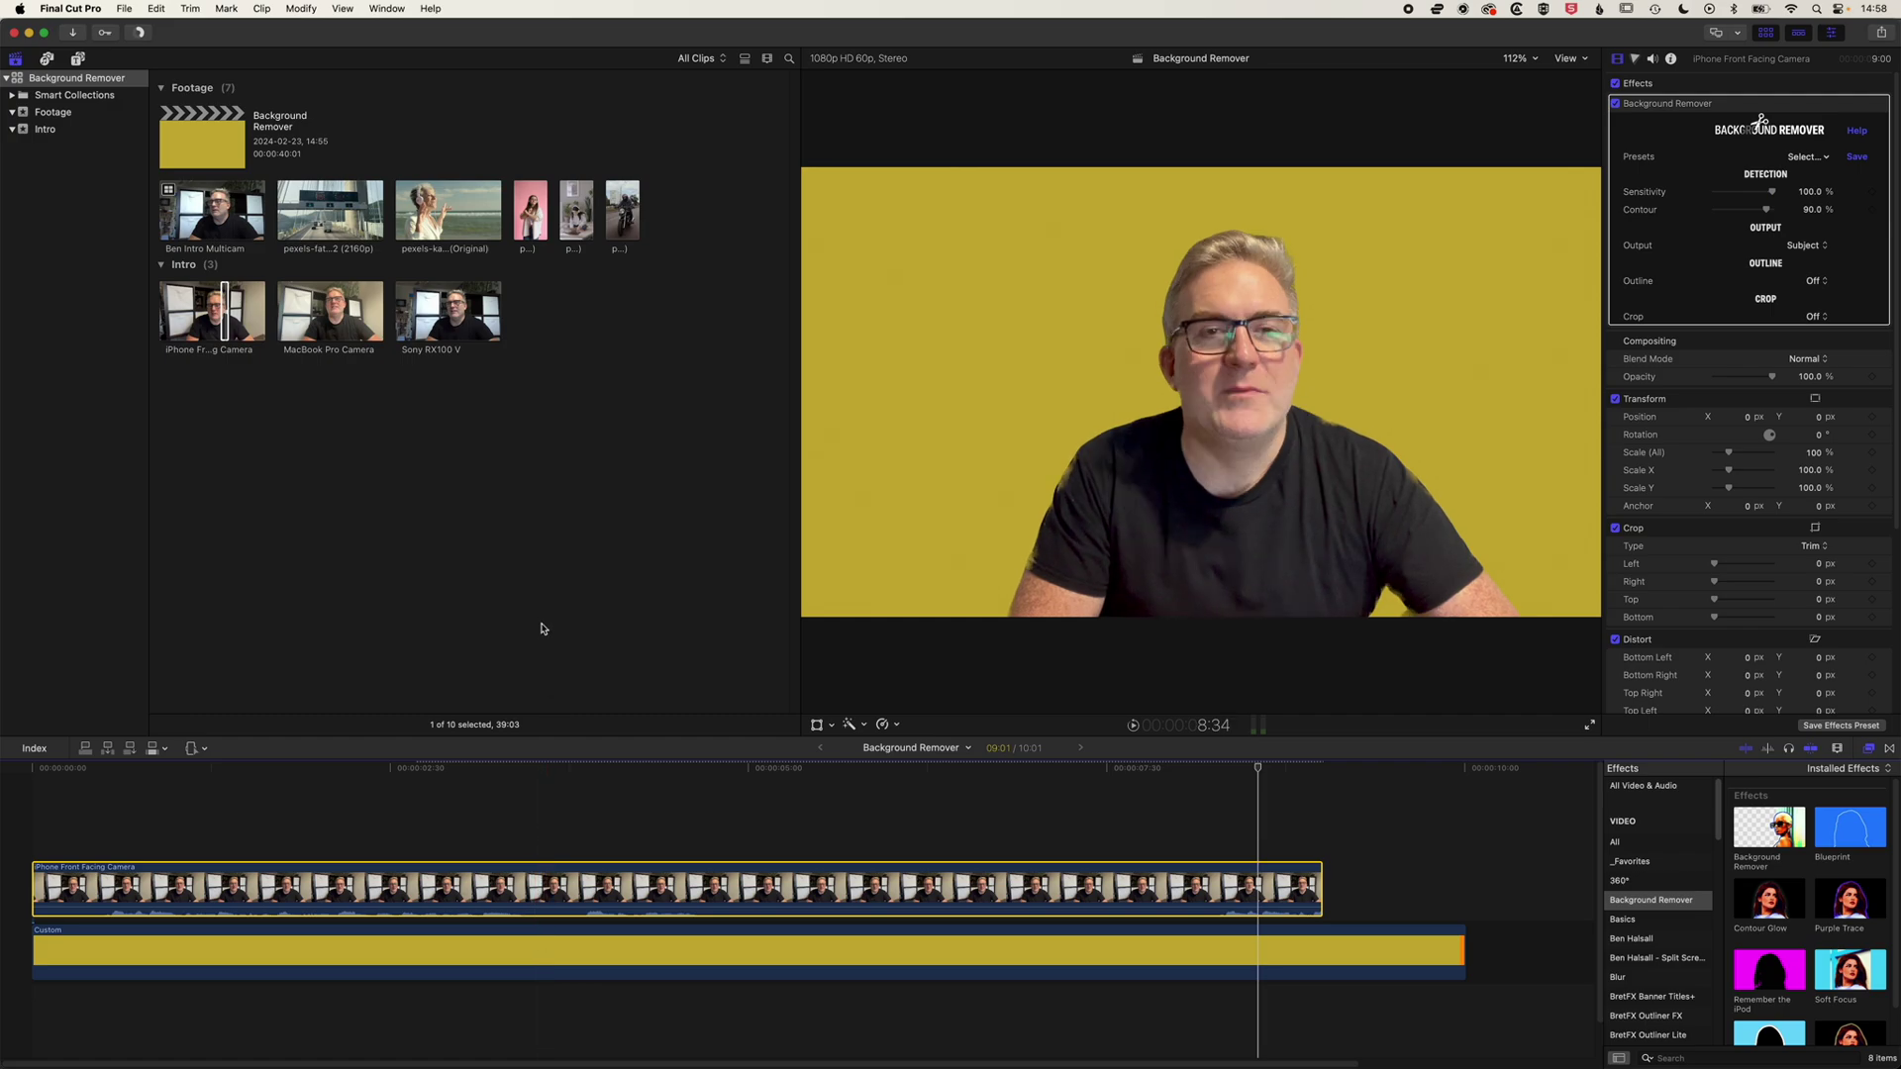
pyautogui.click(347, 342)
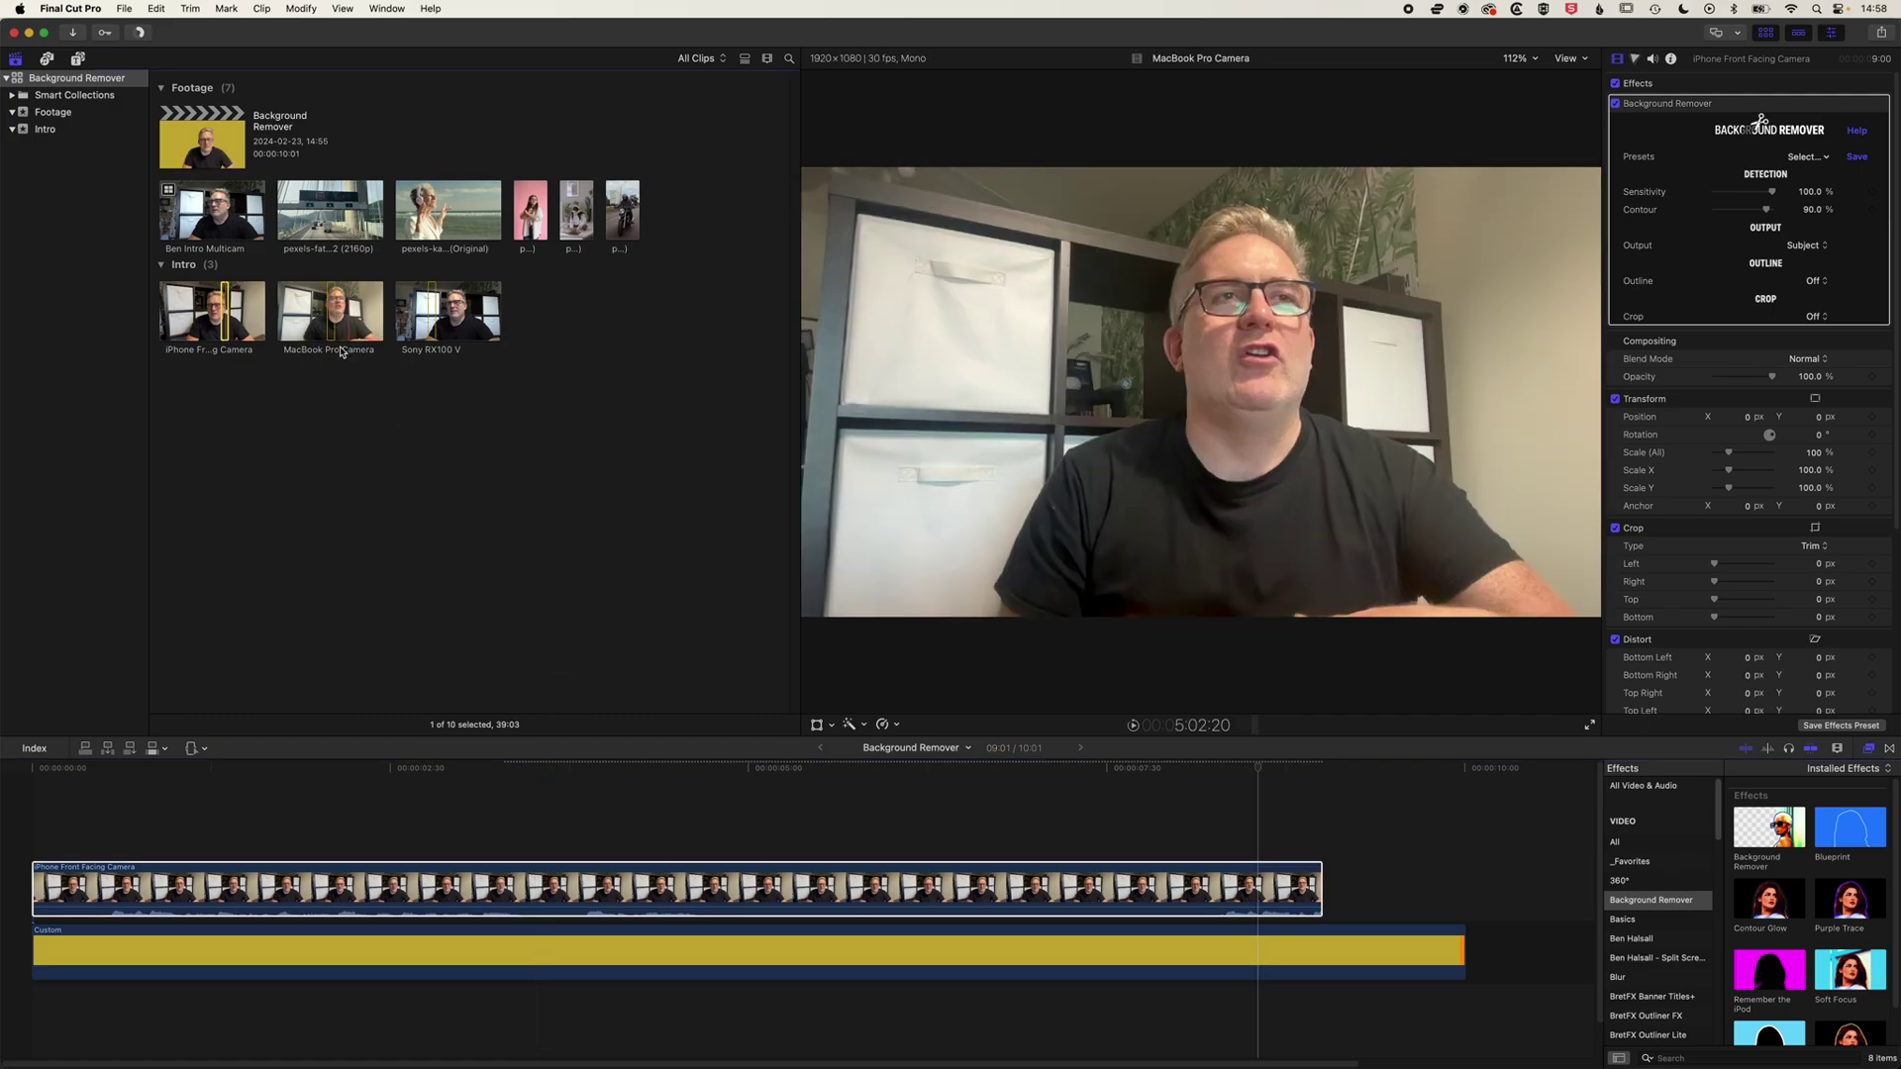
# Step: Zoom the timeline out and lengthen the yellow Custom solid much further
pyautogui.click(347, 891)
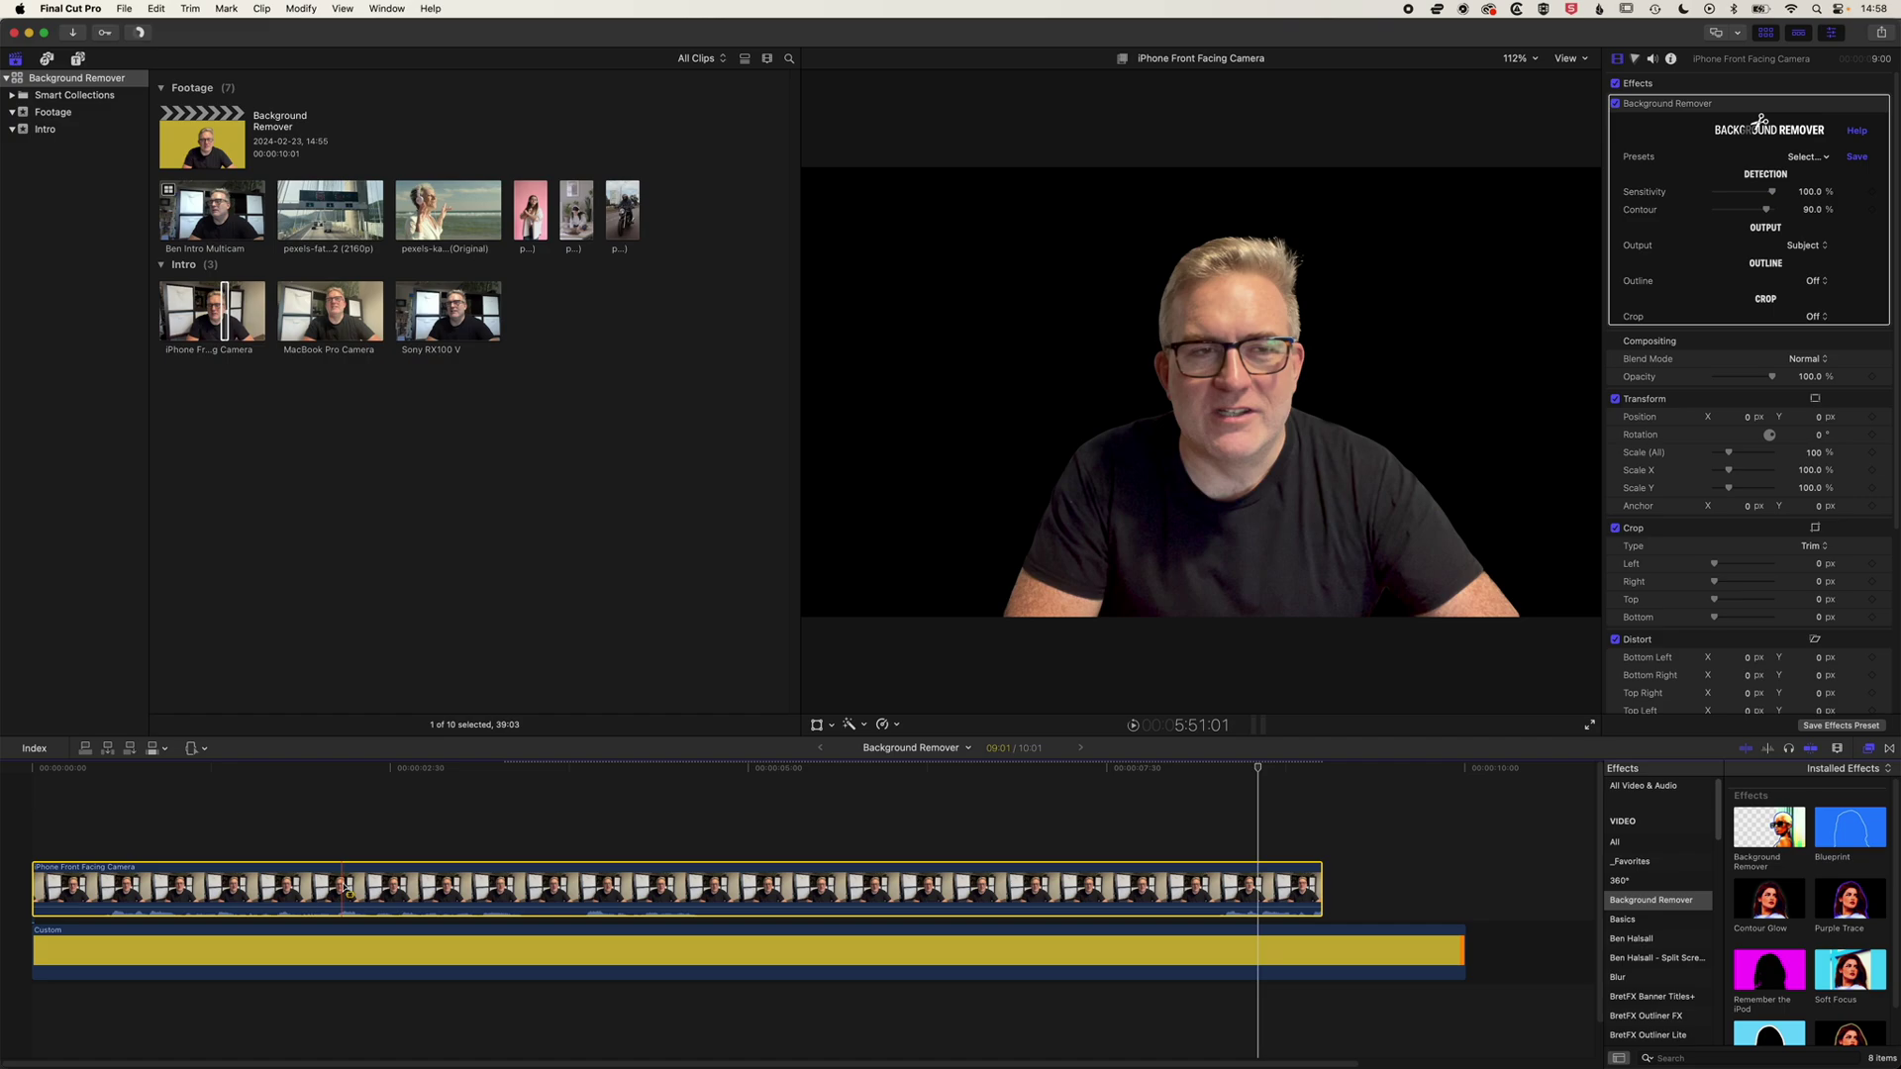
pyautogui.press('super+minus')
pyautogui.press('super+minus')
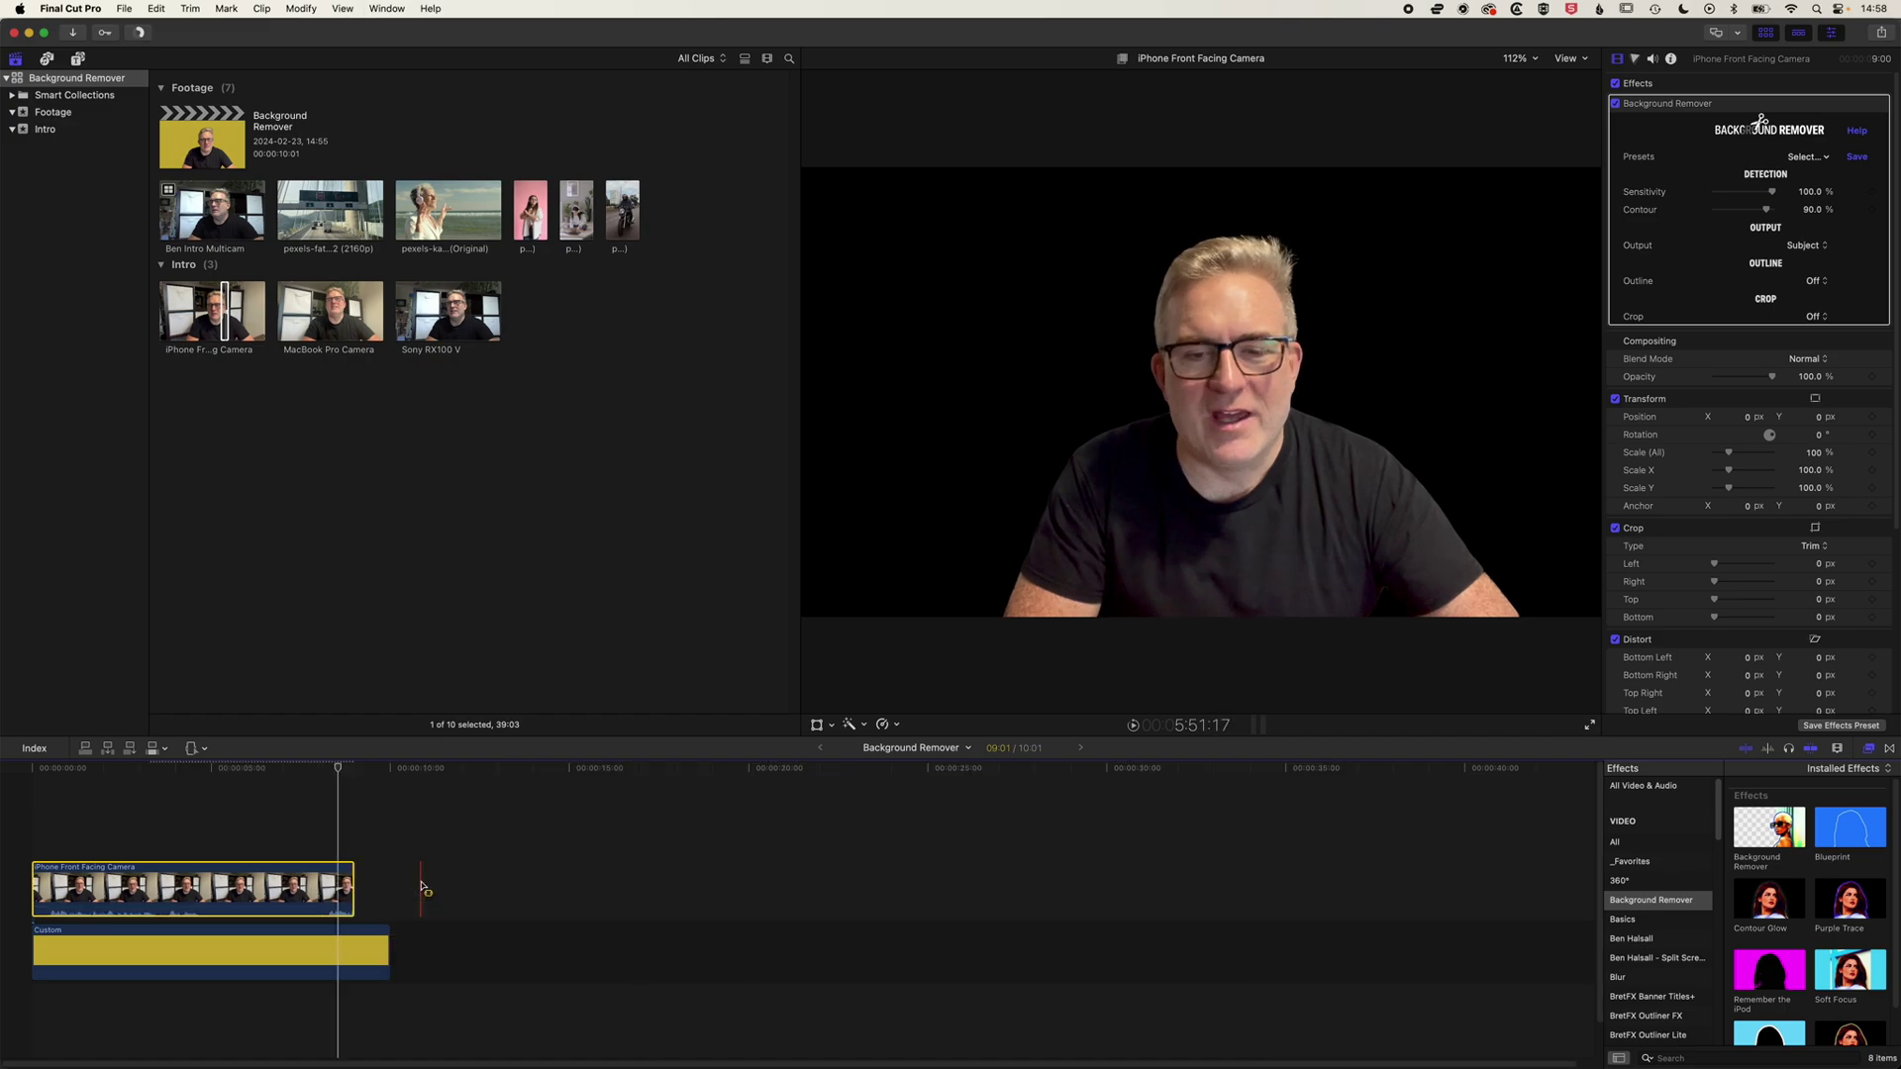
pyautogui.moveTo(384, 946); pyautogui.dragTo(978, 949)
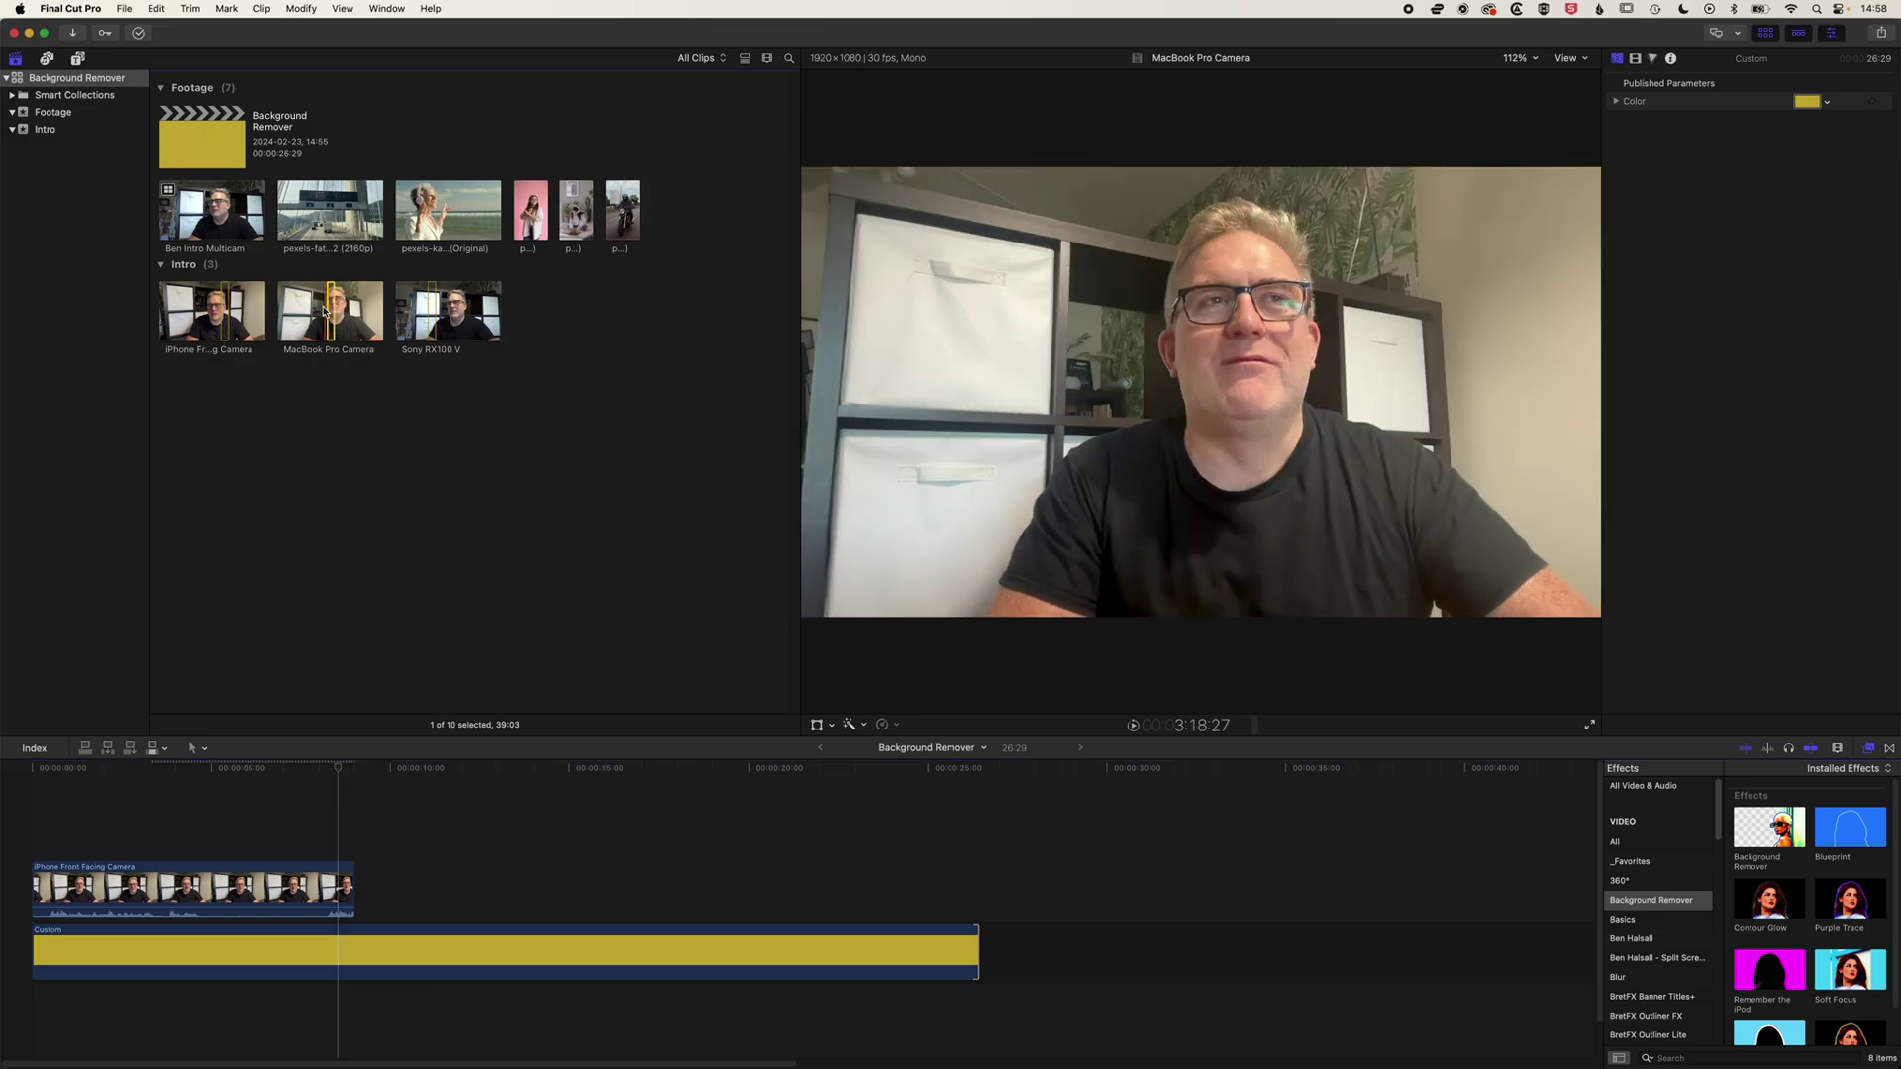
# Step: Place the MacBook Pro Camera clip right after the iPhone clip and shorten its end
pyautogui.click(332, 315)
pyautogui.moveTo(332, 315); pyautogui.dragTo(507, 893)
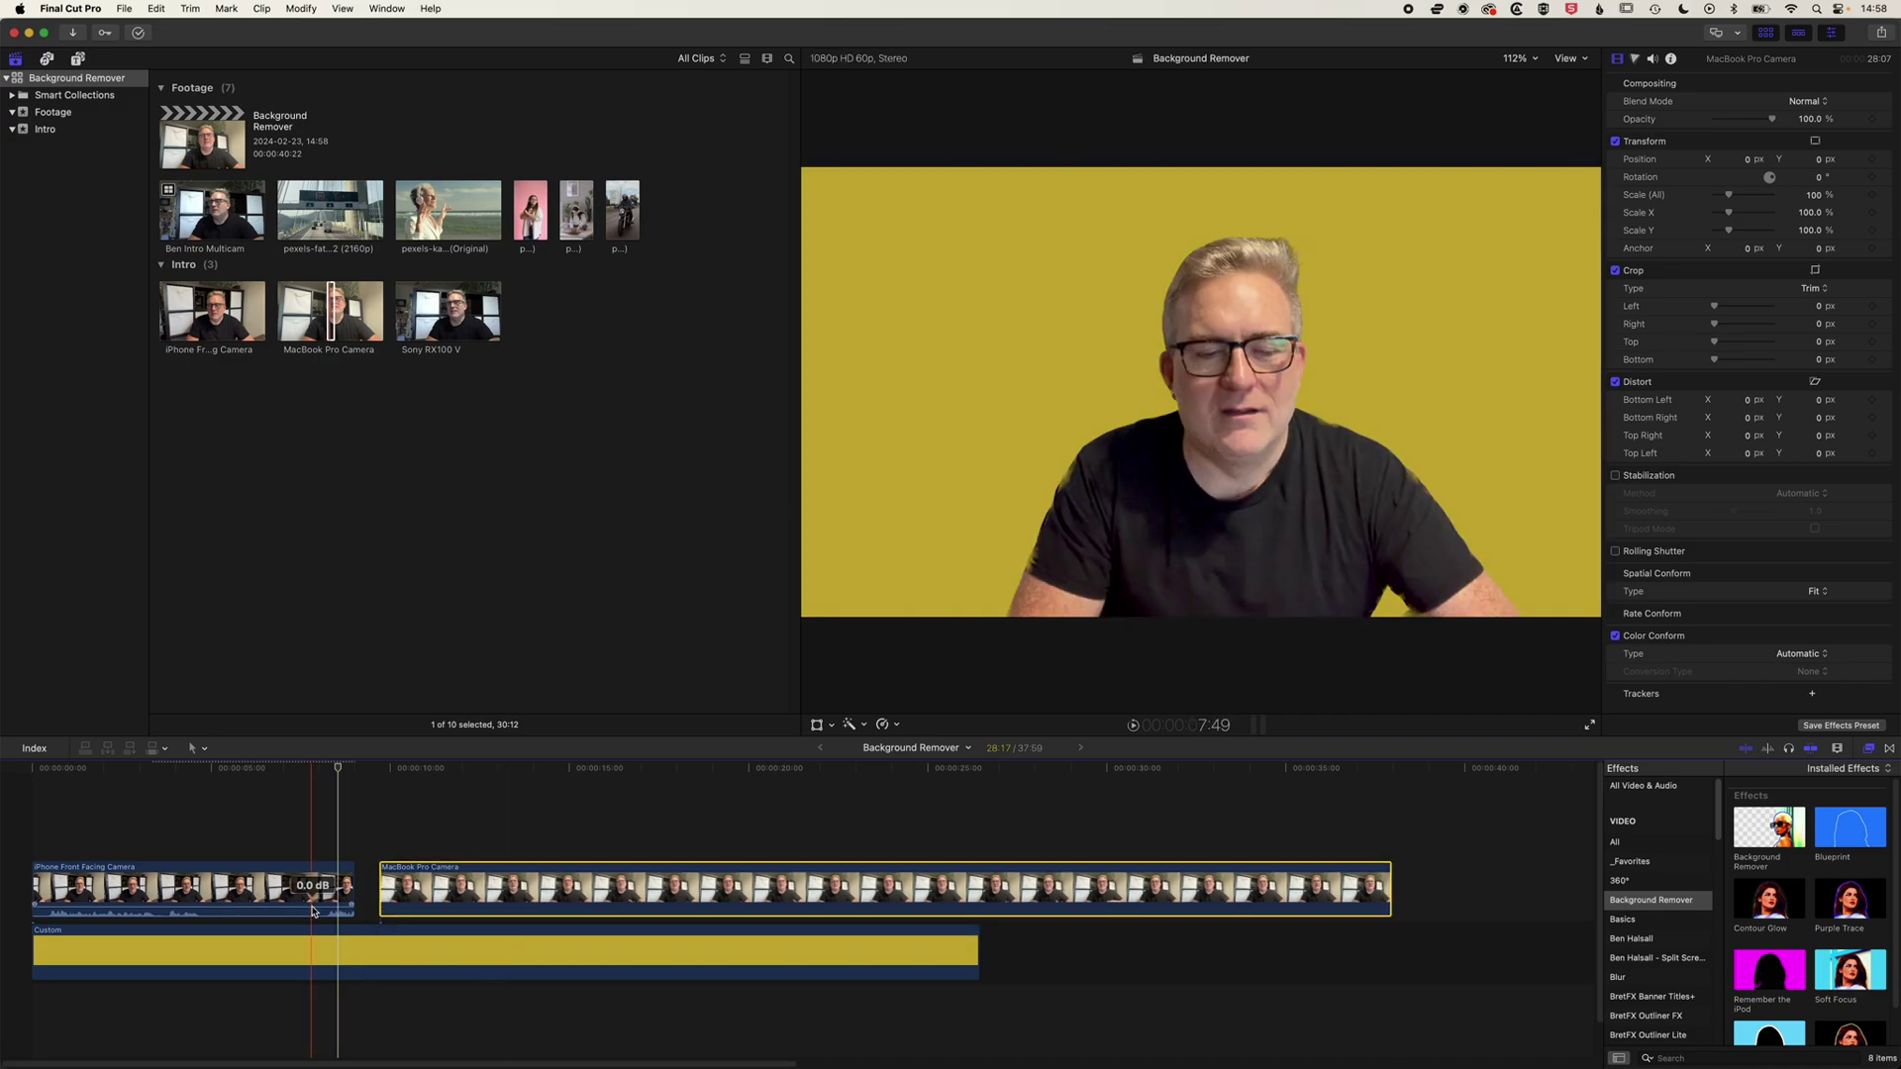
pyautogui.moveTo(507, 890); pyautogui.dragTo(494, 890)
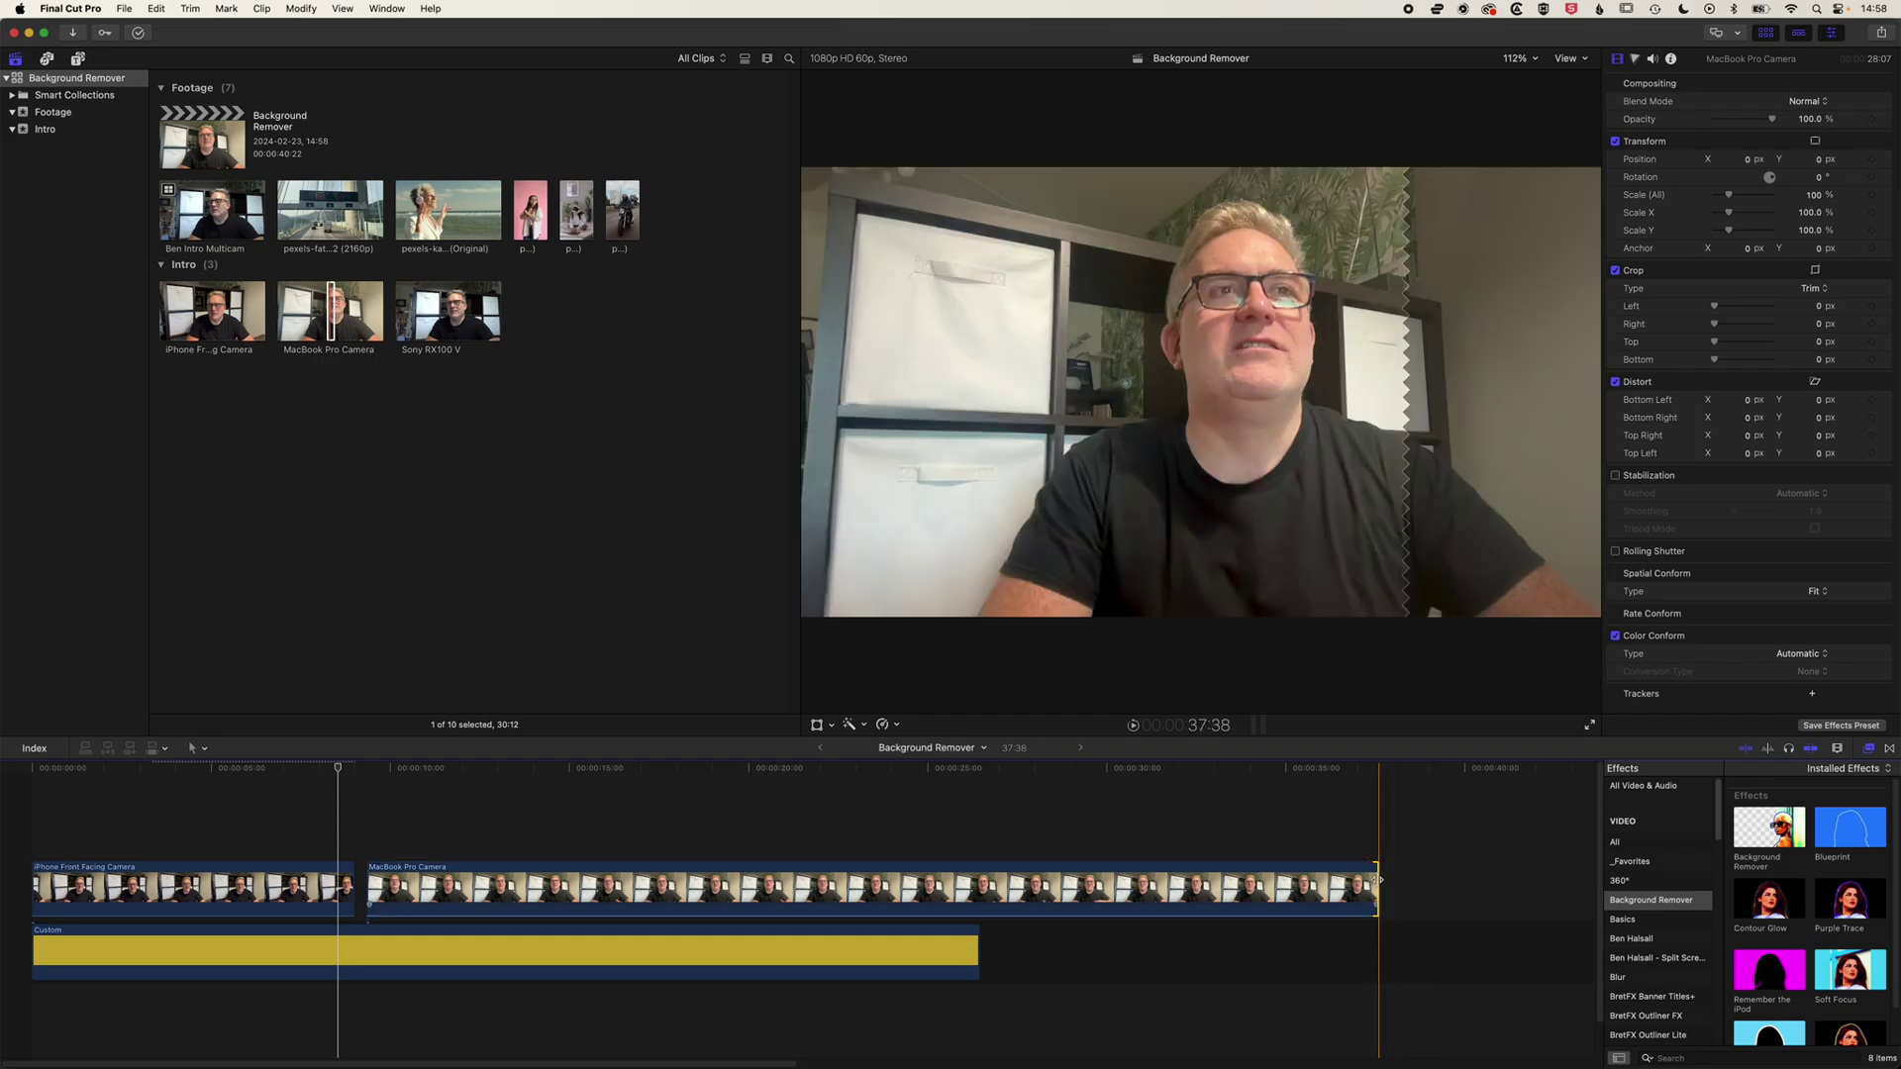
pyautogui.moveTo(1377, 883); pyautogui.dragTo(825, 883)
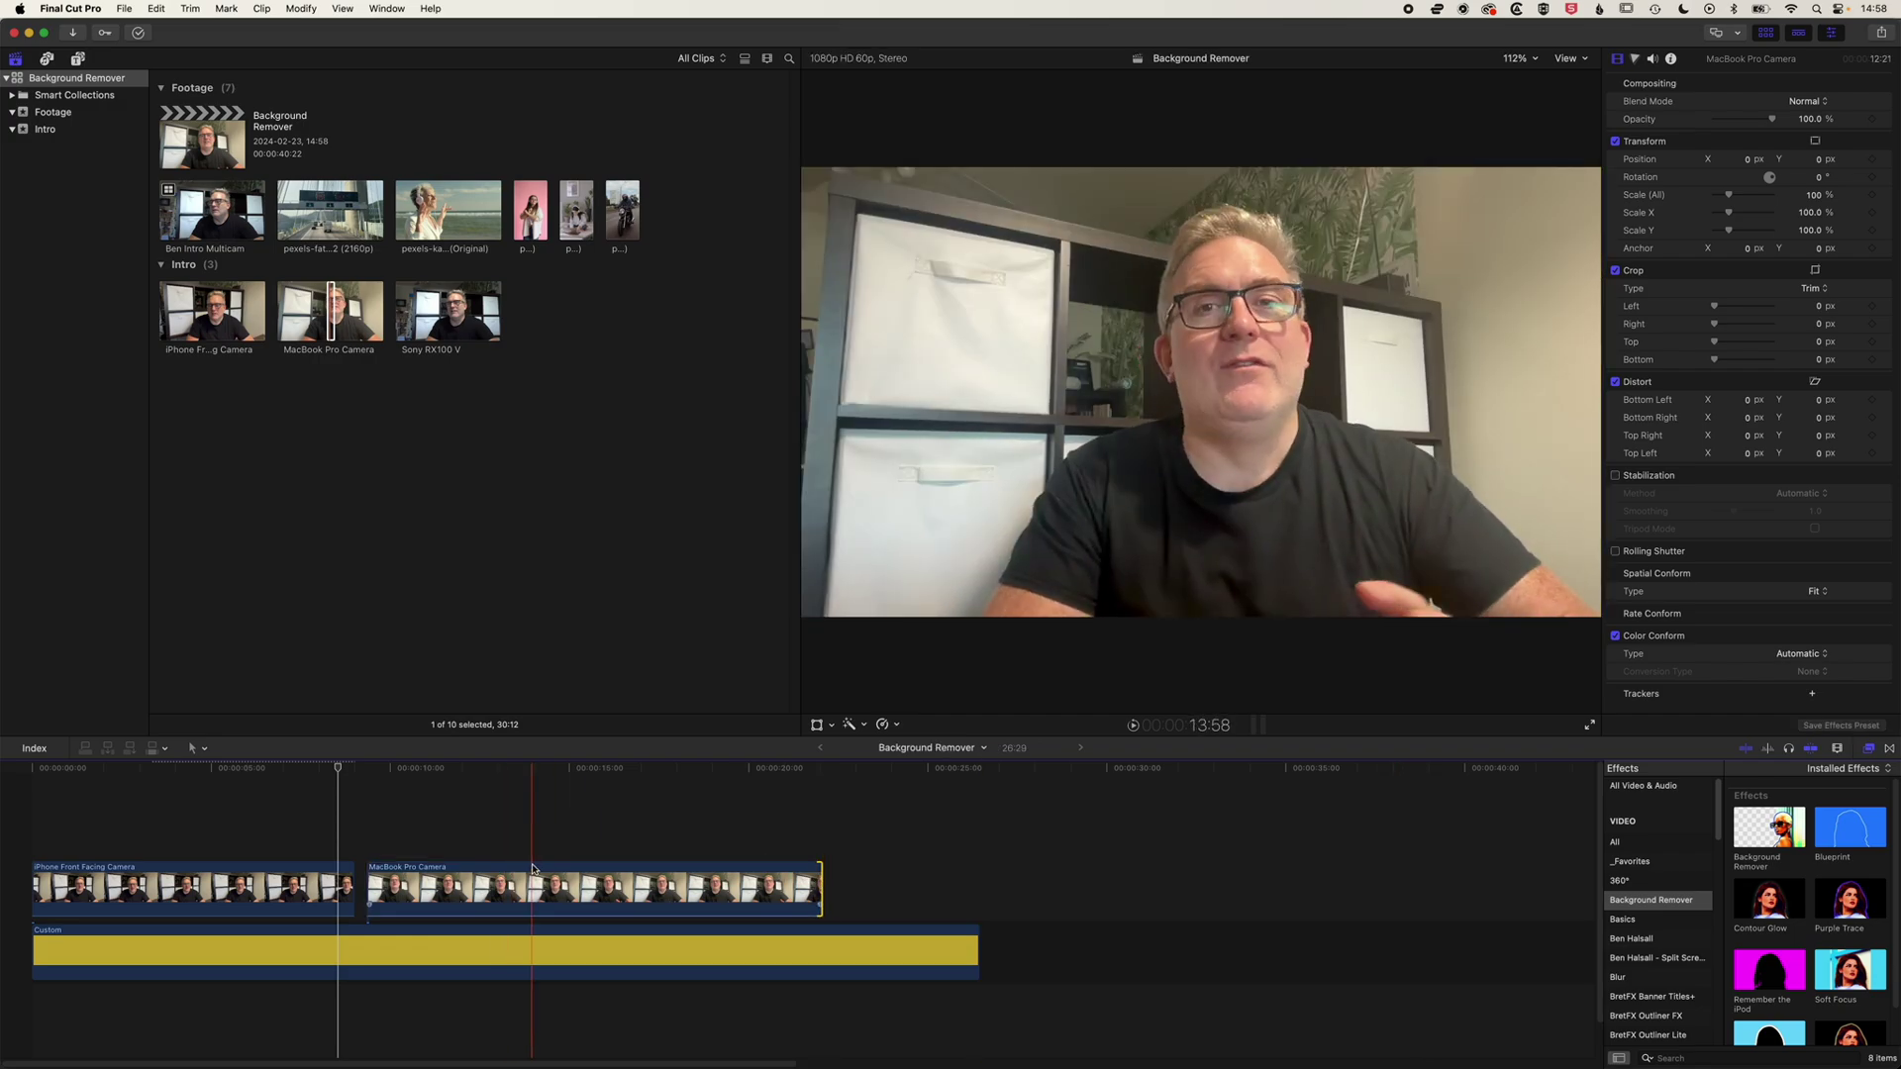
# Step: Apply Background Remover to the MacBook Pro clip at about 47% Sensitivity and extend the yellow solid to 47:31
pyautogui.click(537, 886)
pyautogui.moveTo(1779, 827); pyautogui.dragTo(660, 890)
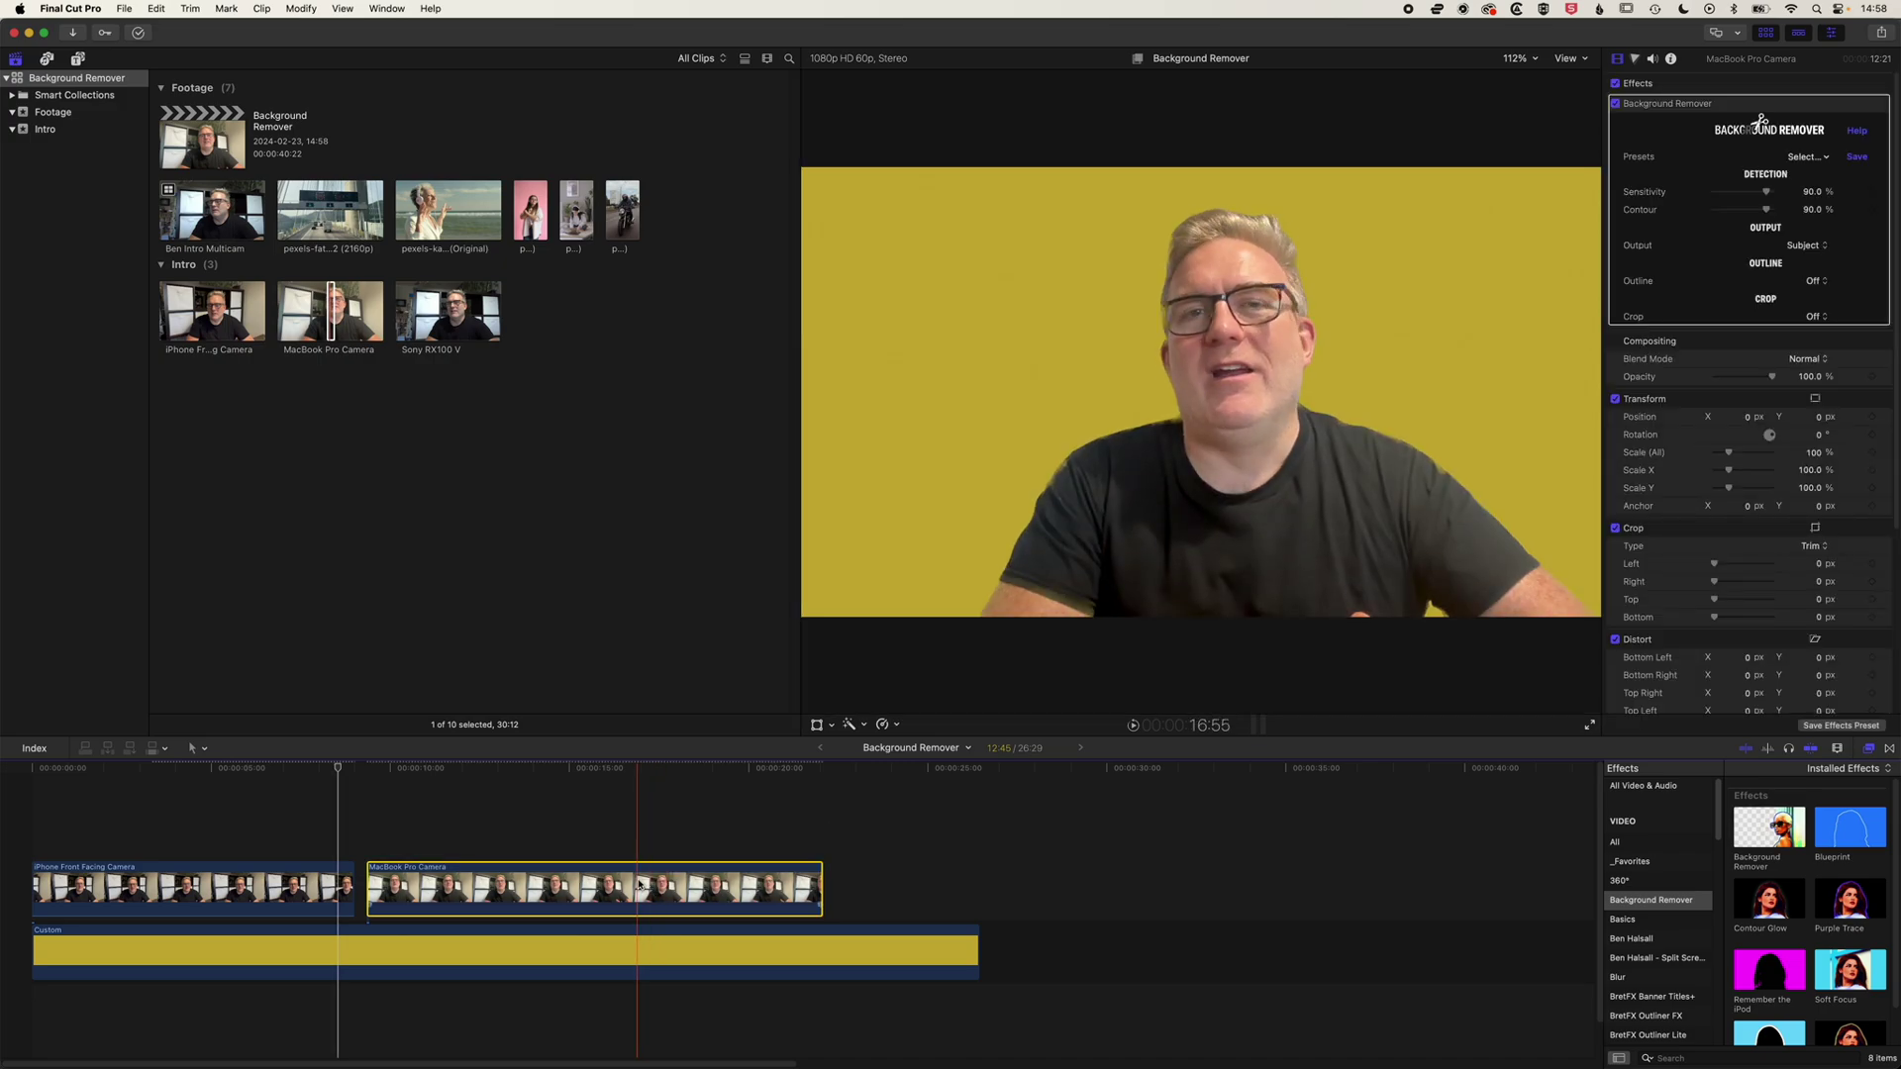
pyautogui.click(434, 769)
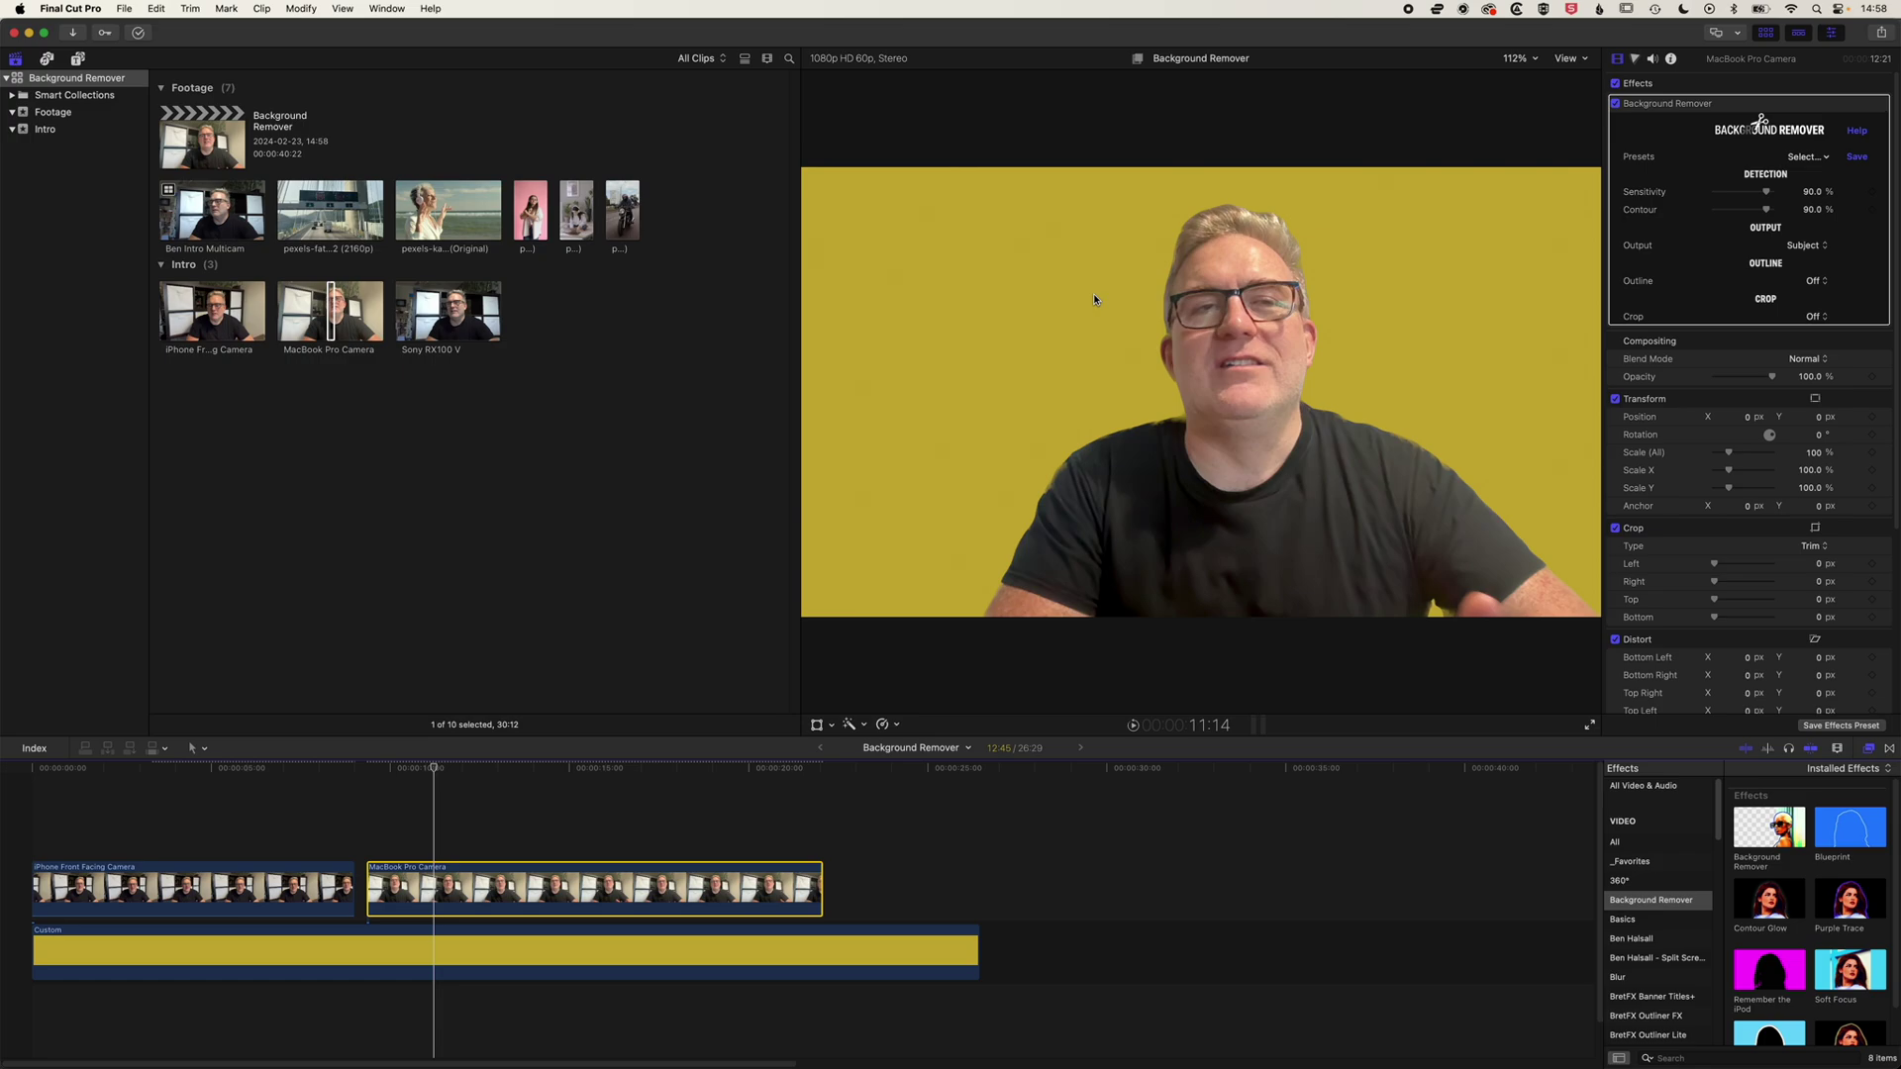
pyautogui.press('space')
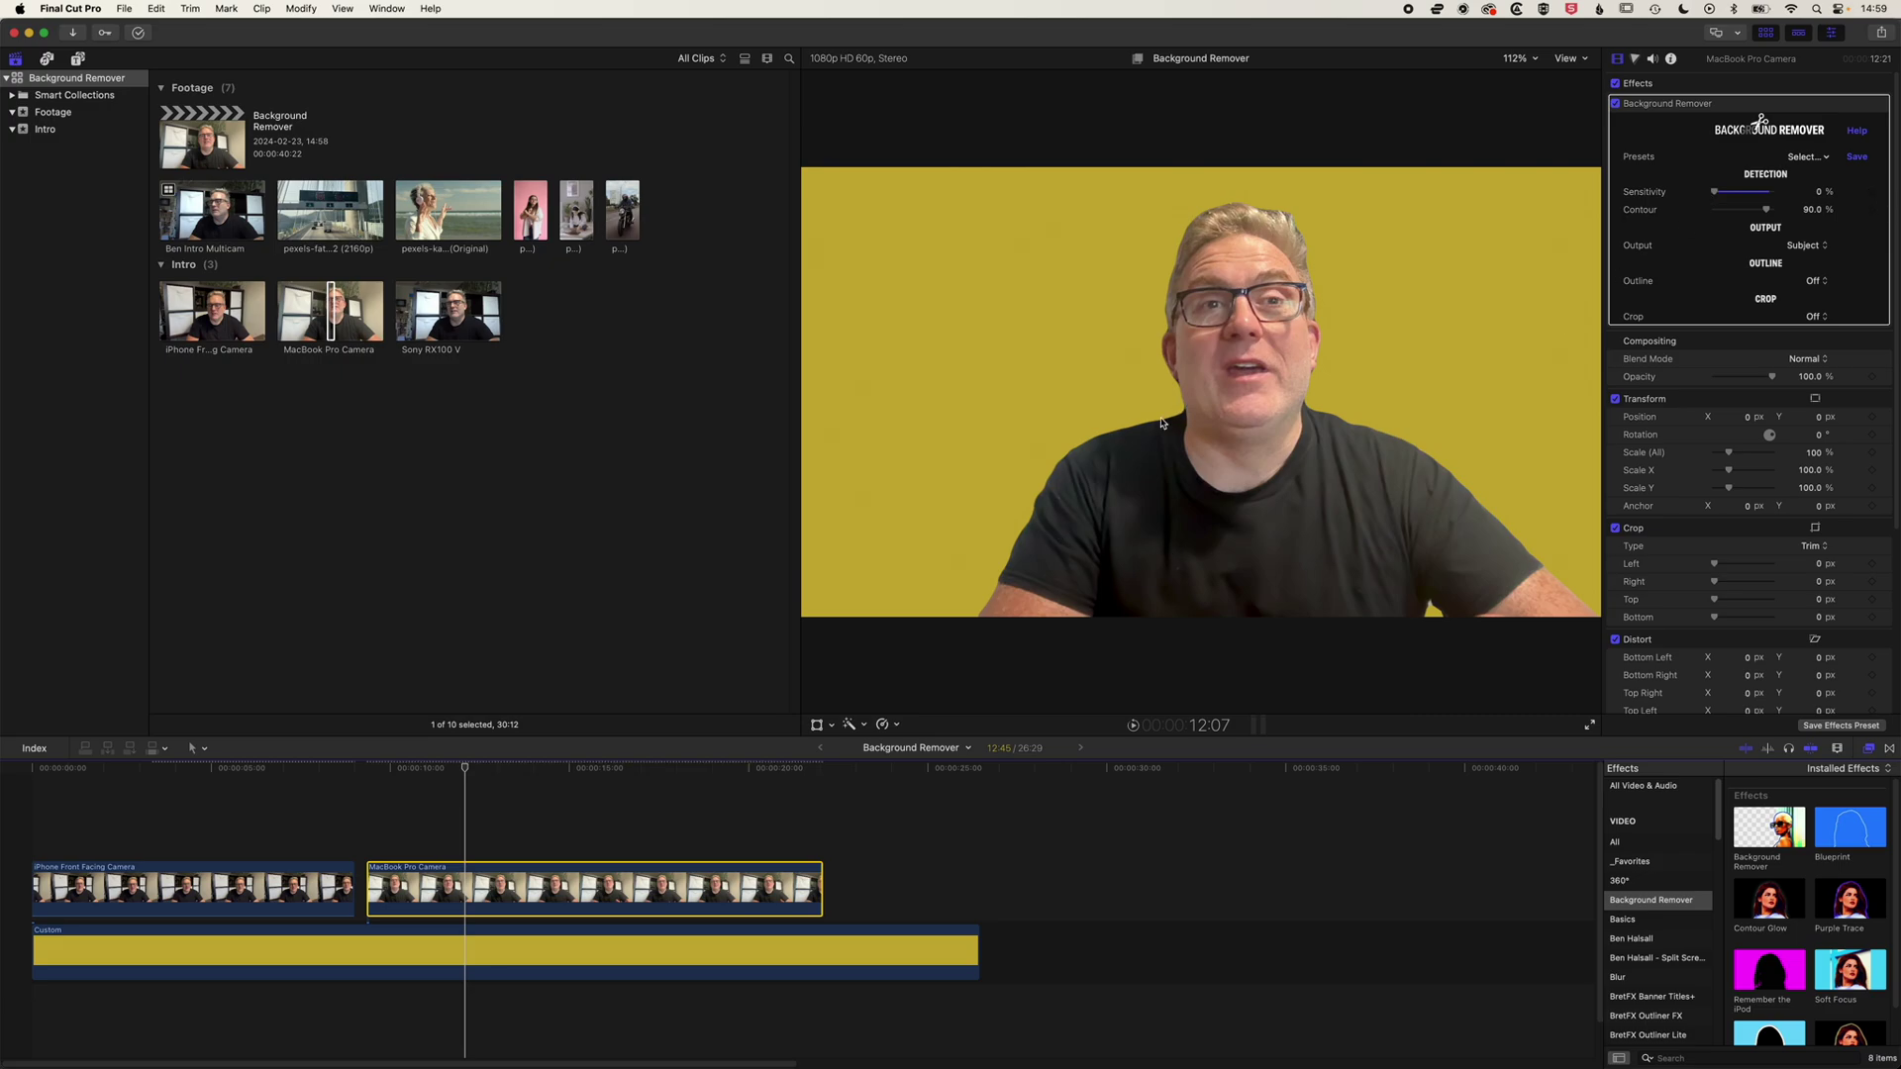
pyautogui.press('space')
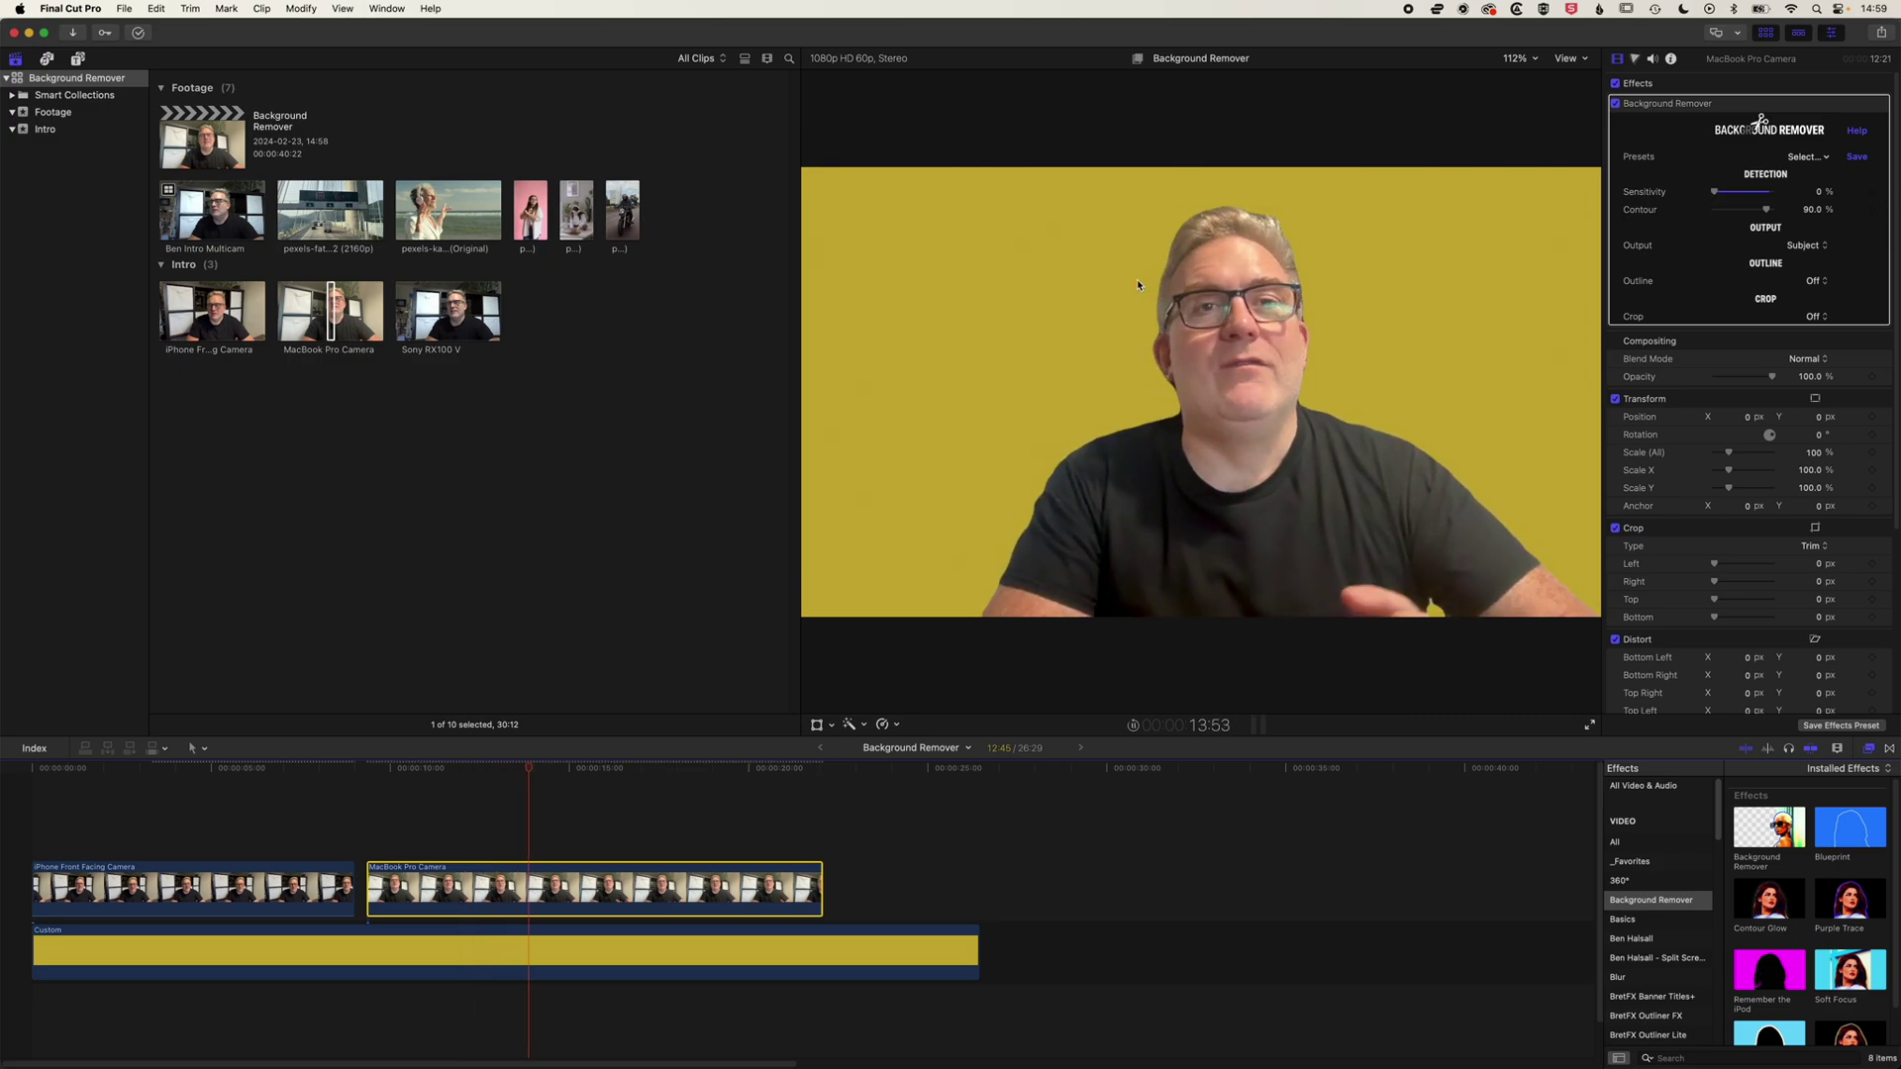
pyautogui.press('space')
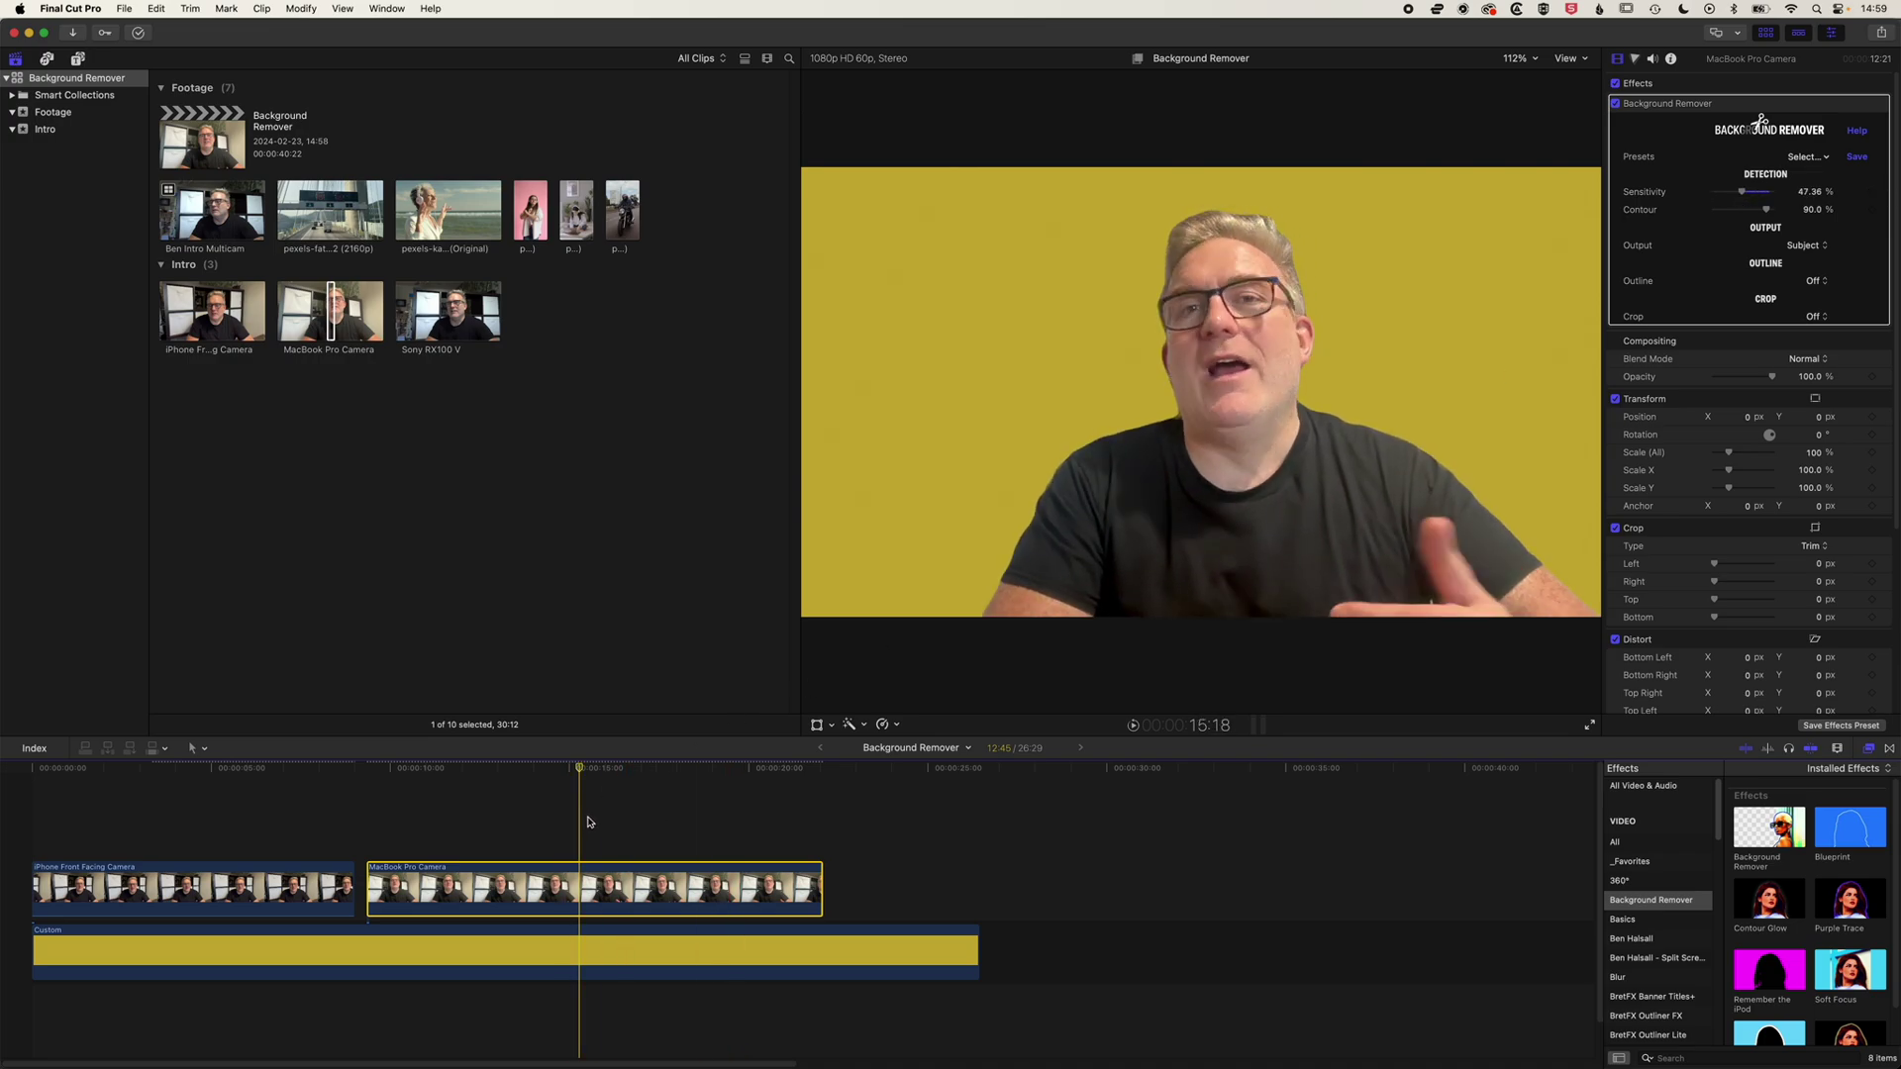
pyautogui.press('super+minus')
pyautogui.moveTo(504, 953); pyautogui.dragTo(879, 955)
# Step: Add the Sony RX100 V clip after the MacBook clip, trim its end, and apply Background Remover
pyautogui.click(432, 307)
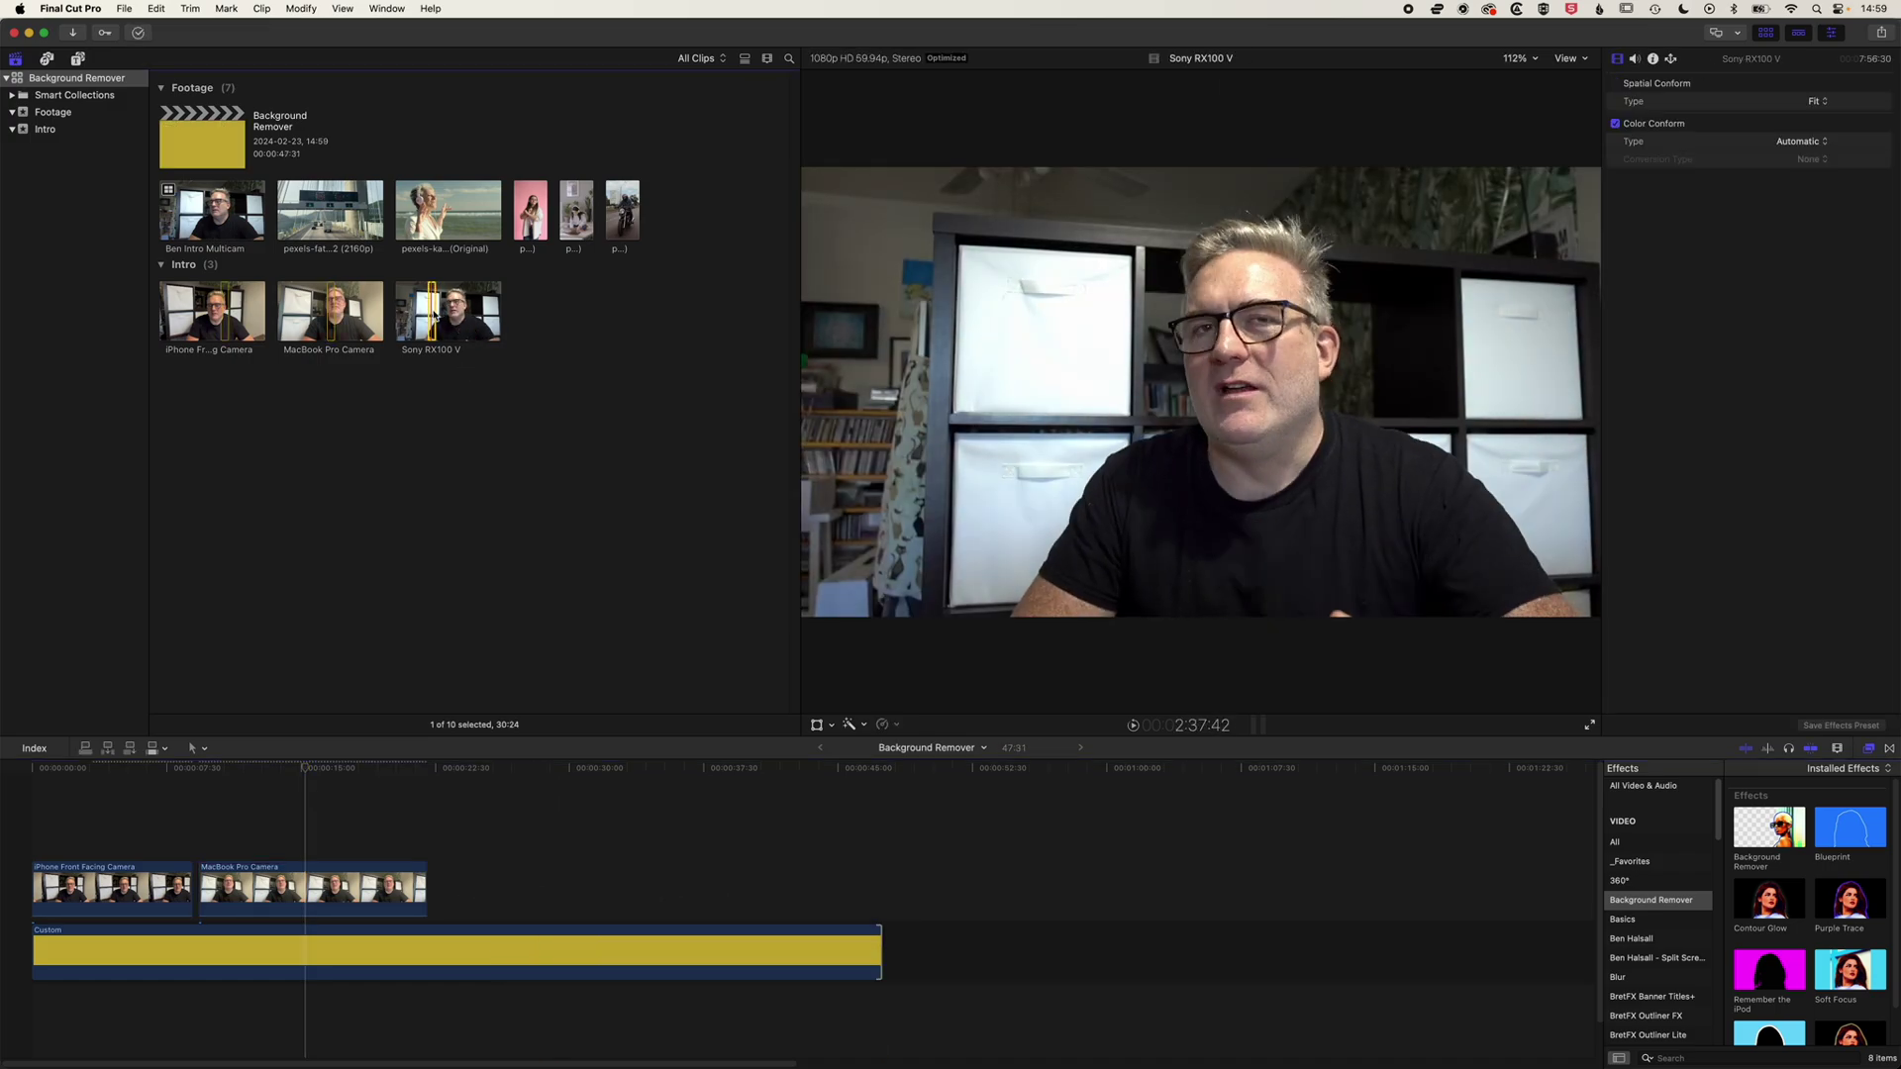
pyautogui.moveTo(432, 306); pyautogui.dragTo(454, 884)
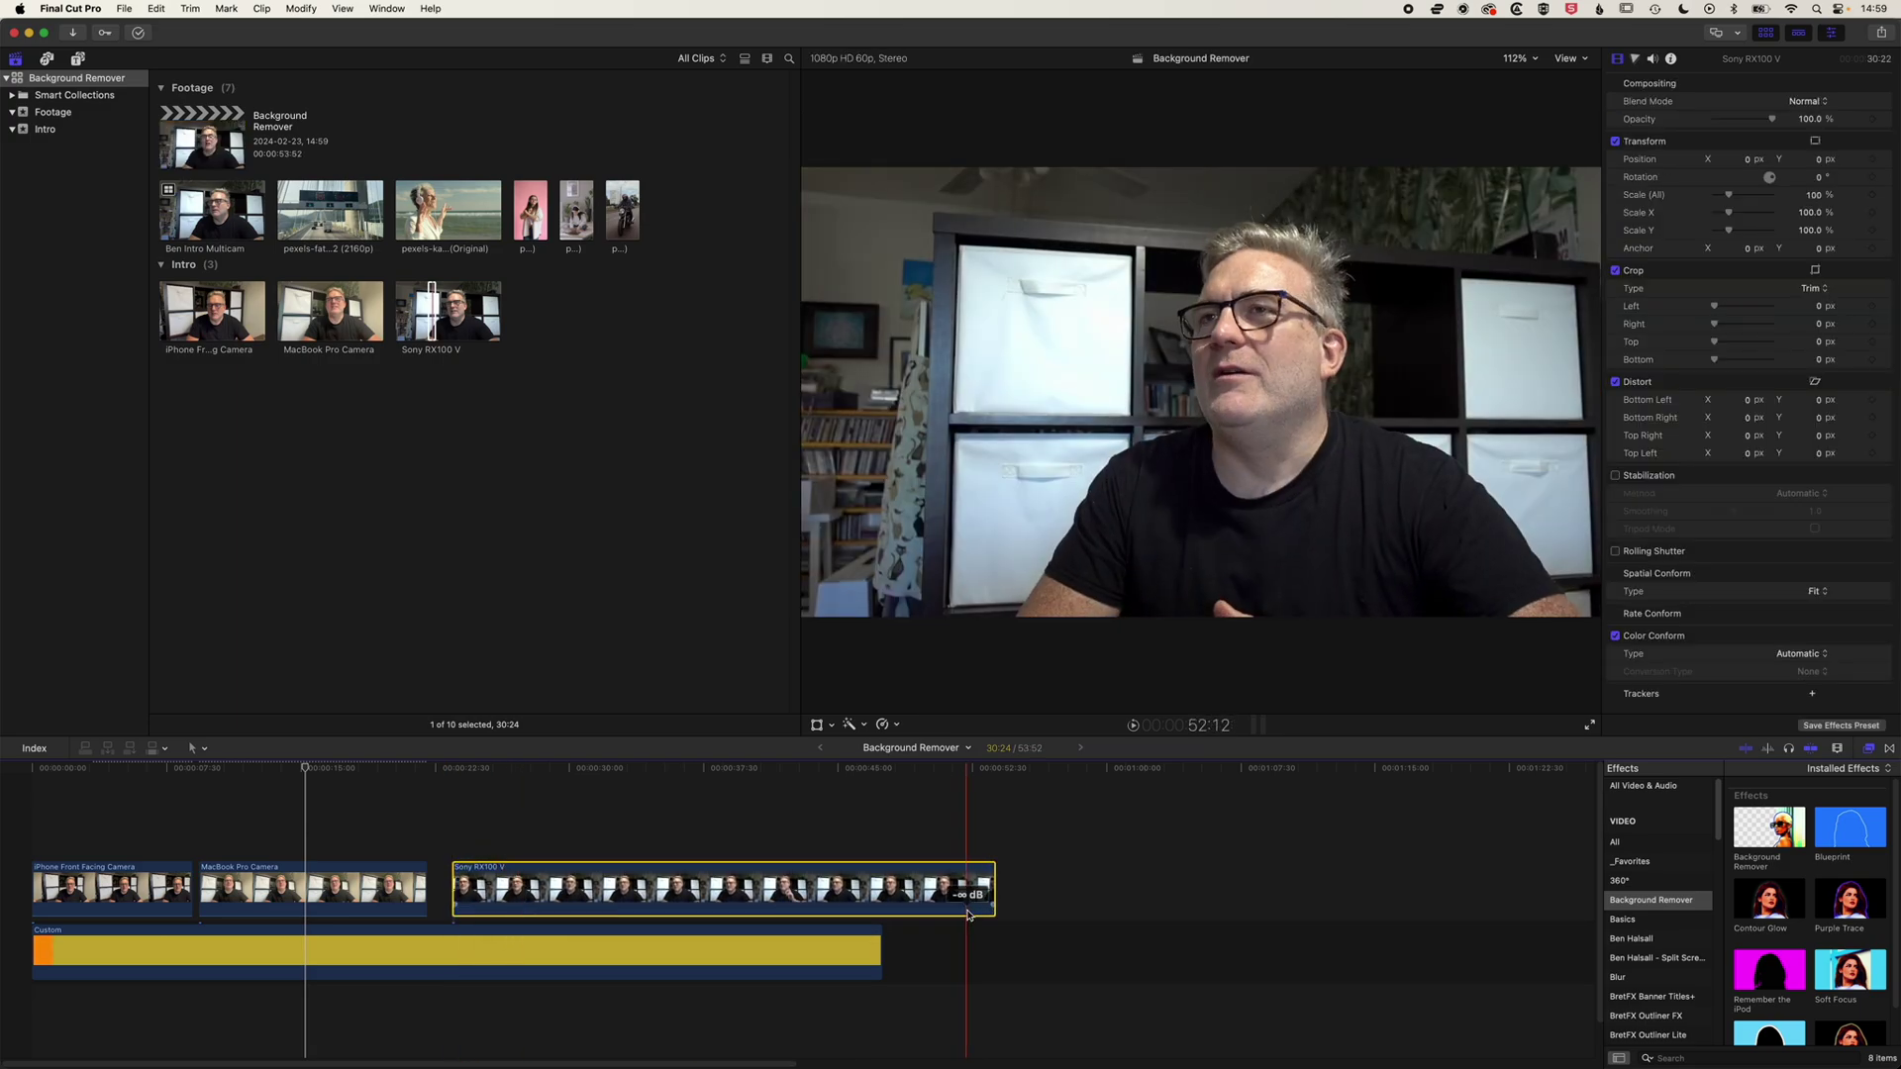
pyautogui.moveTo(994, 891); pyautogui.dragTo(815, 891)
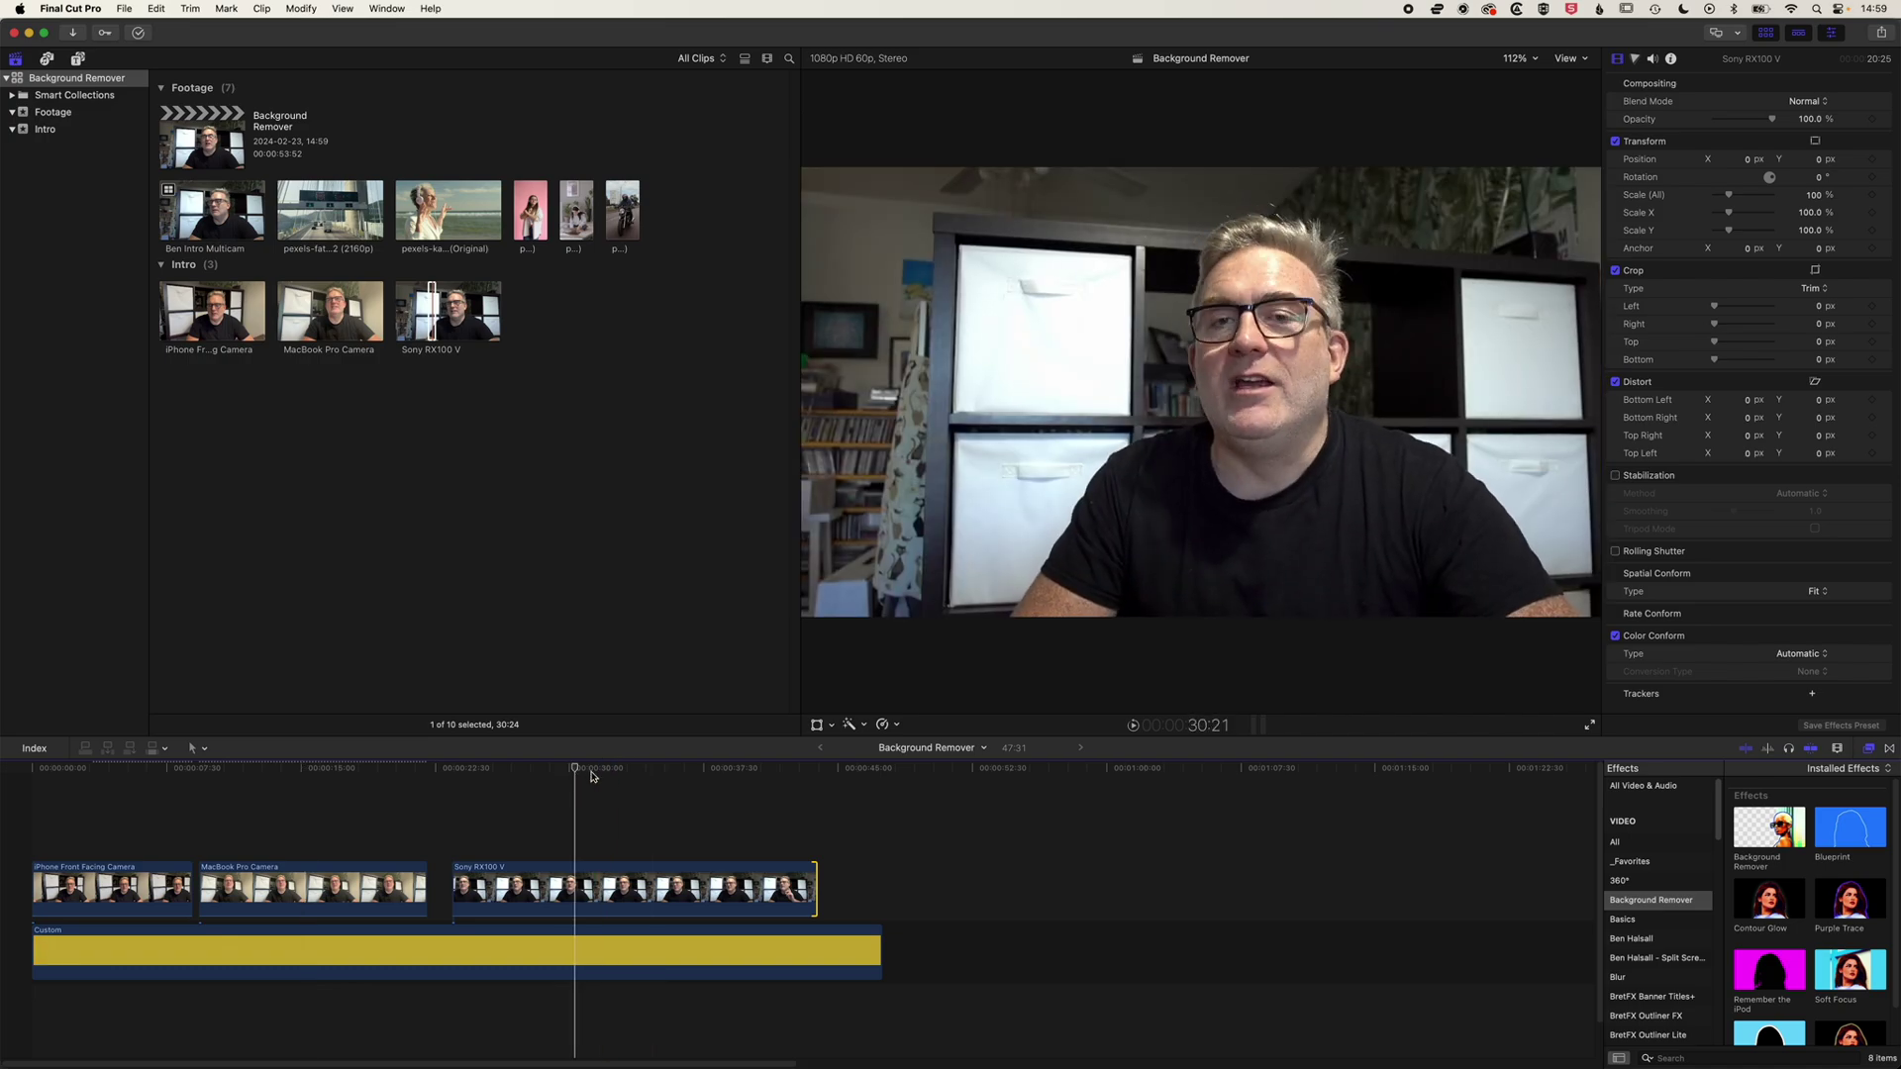
pyautogui.click(594, 889)
pyautogui.moveTo(1768, 826); pyautogui.dragTo(577, 895)
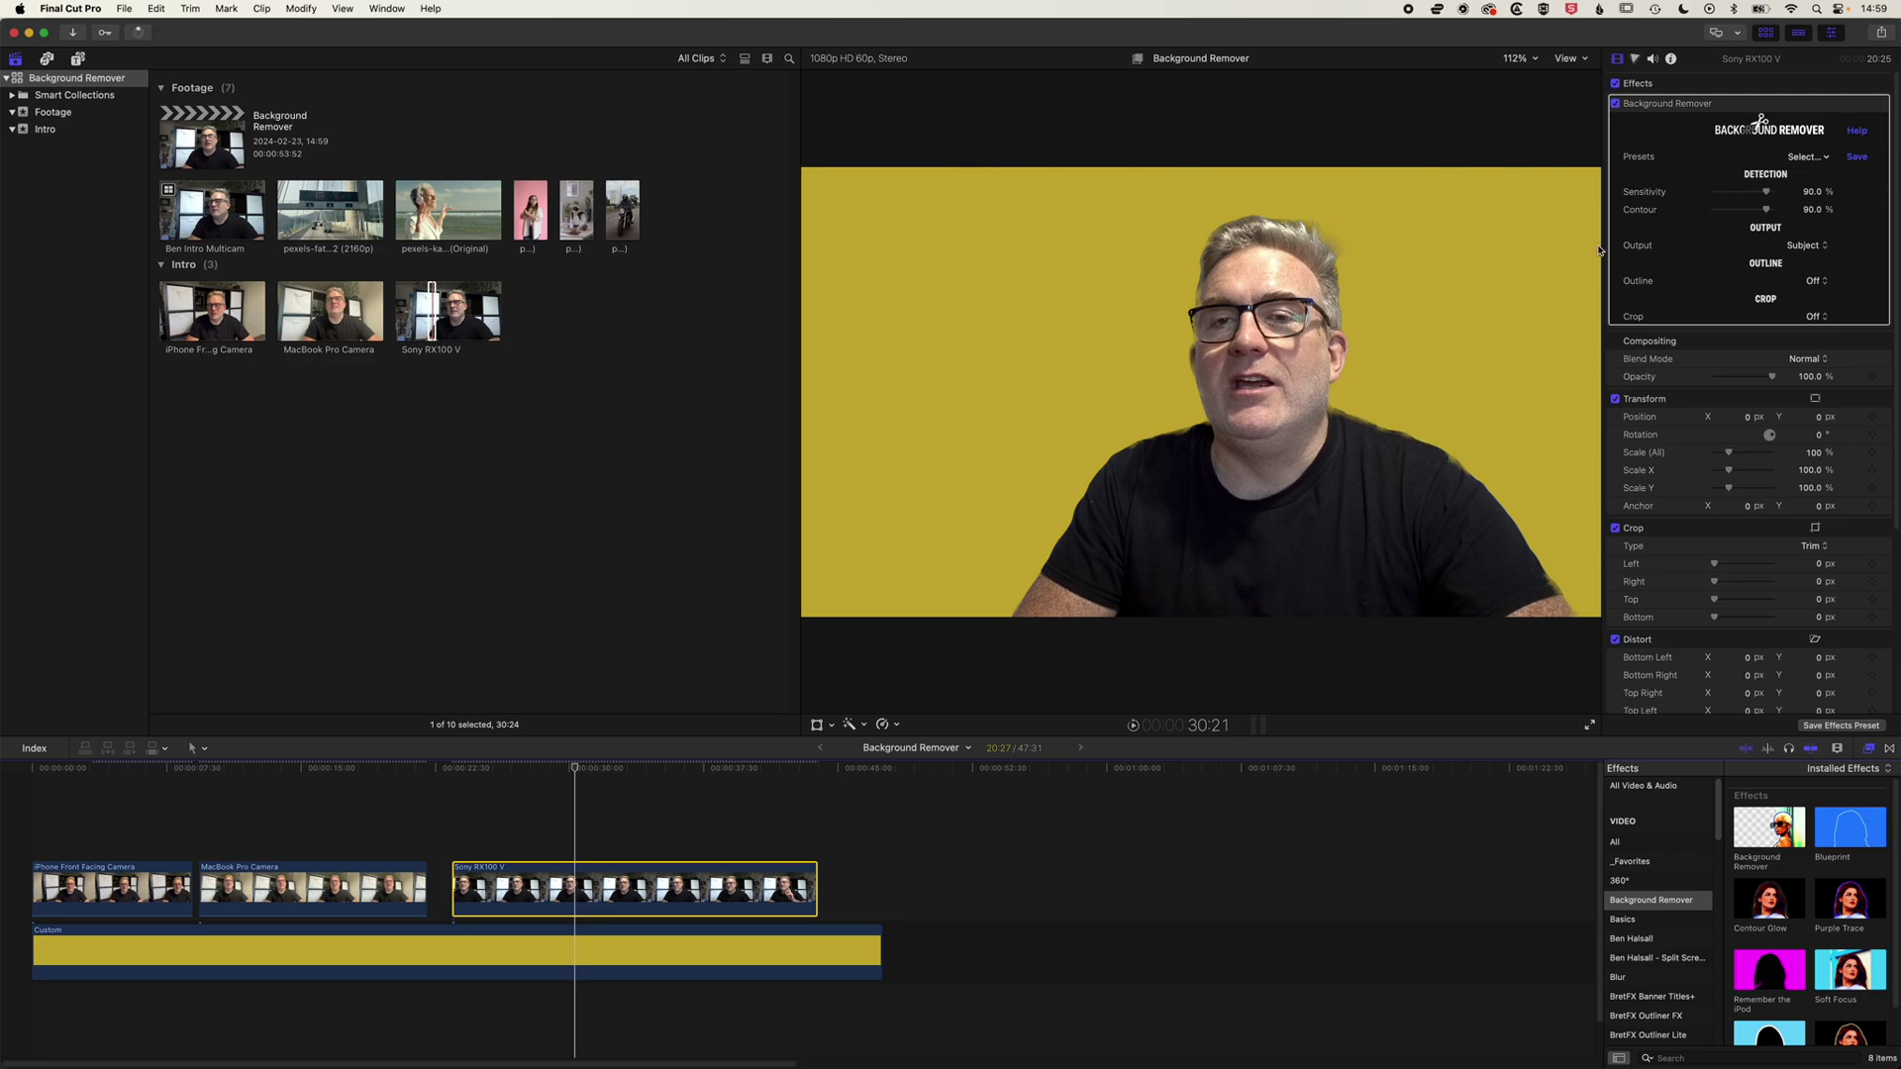
# Step: Lower the Sony clip's Sensitivity to about 29% and add a shape mask to Background Remover
pyautogui.moveTo(1763, 201)
pyautogui.mouseDown()
pyautogui.moveTo(1735, 196)
pyautogui.moveTo(1777, 194)
pyautogui.mouseUp()
pyautogui.press('space')
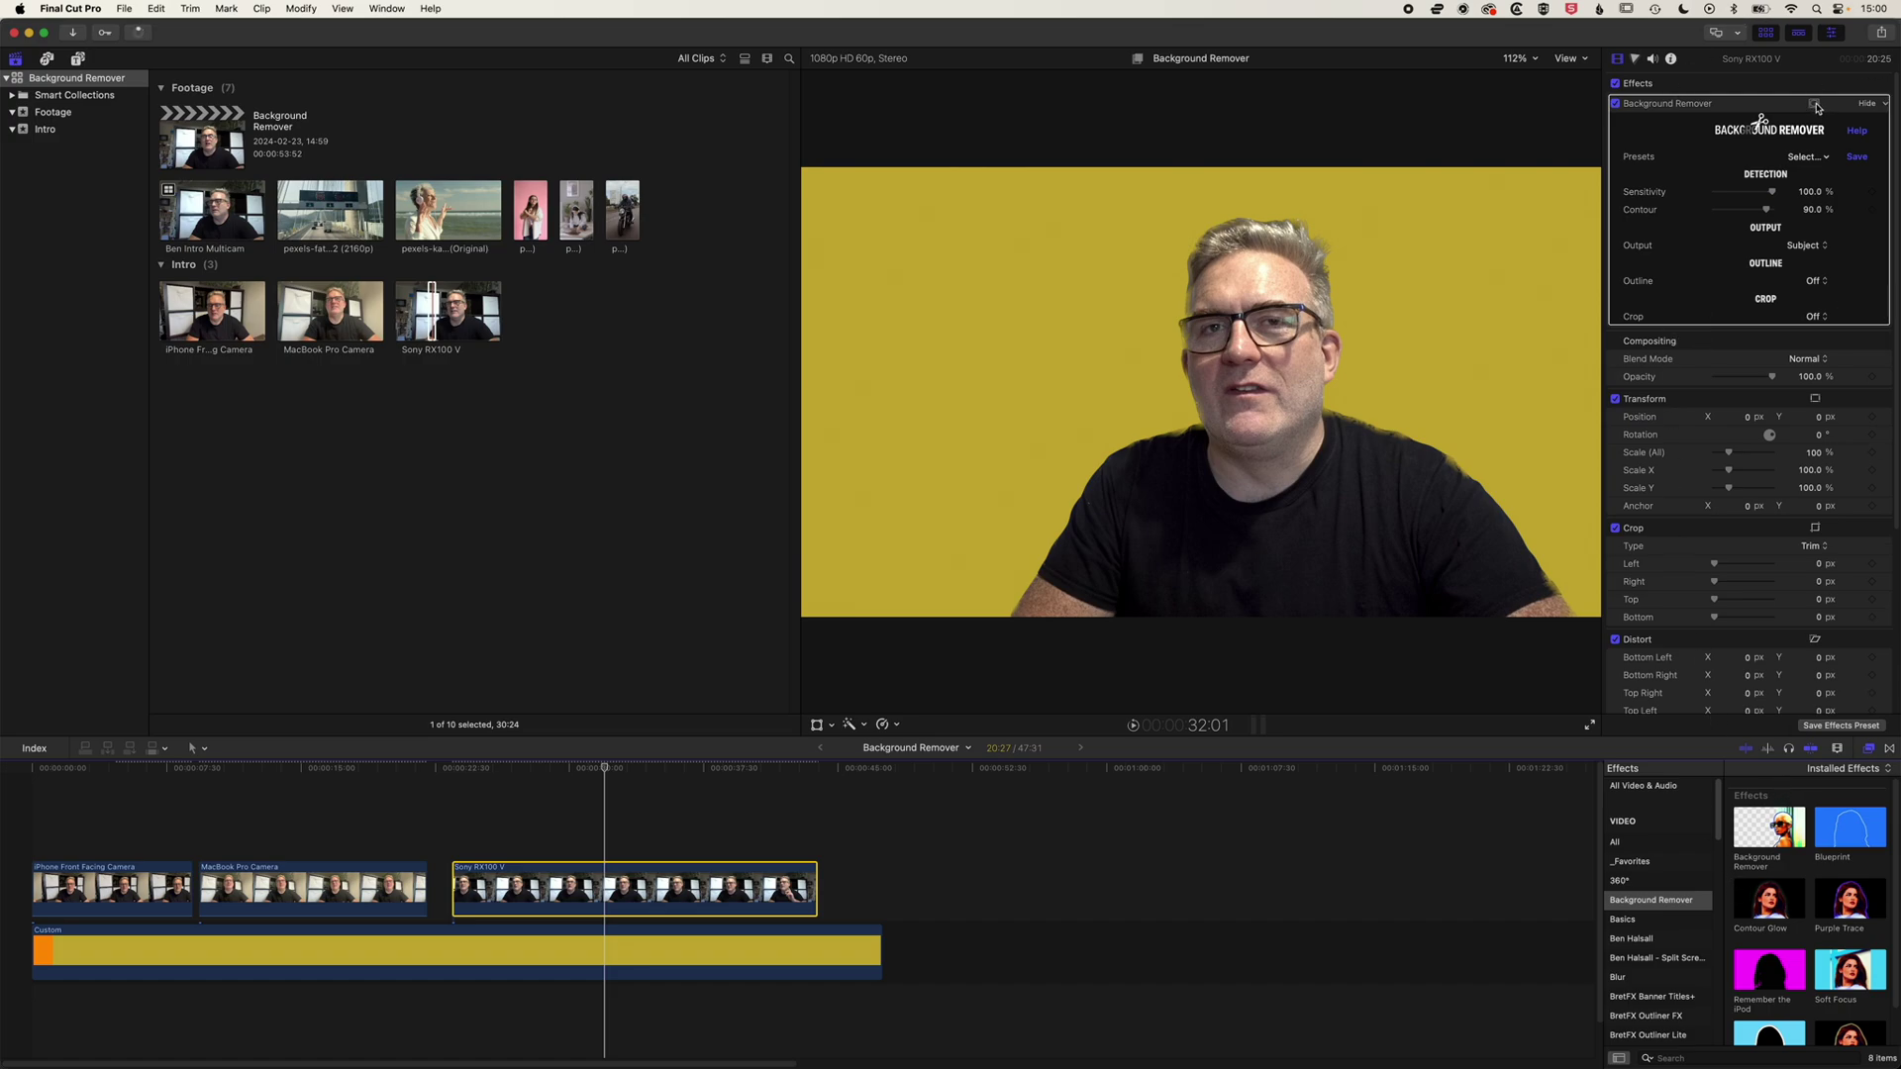
pyautogui.click(1818, 107)
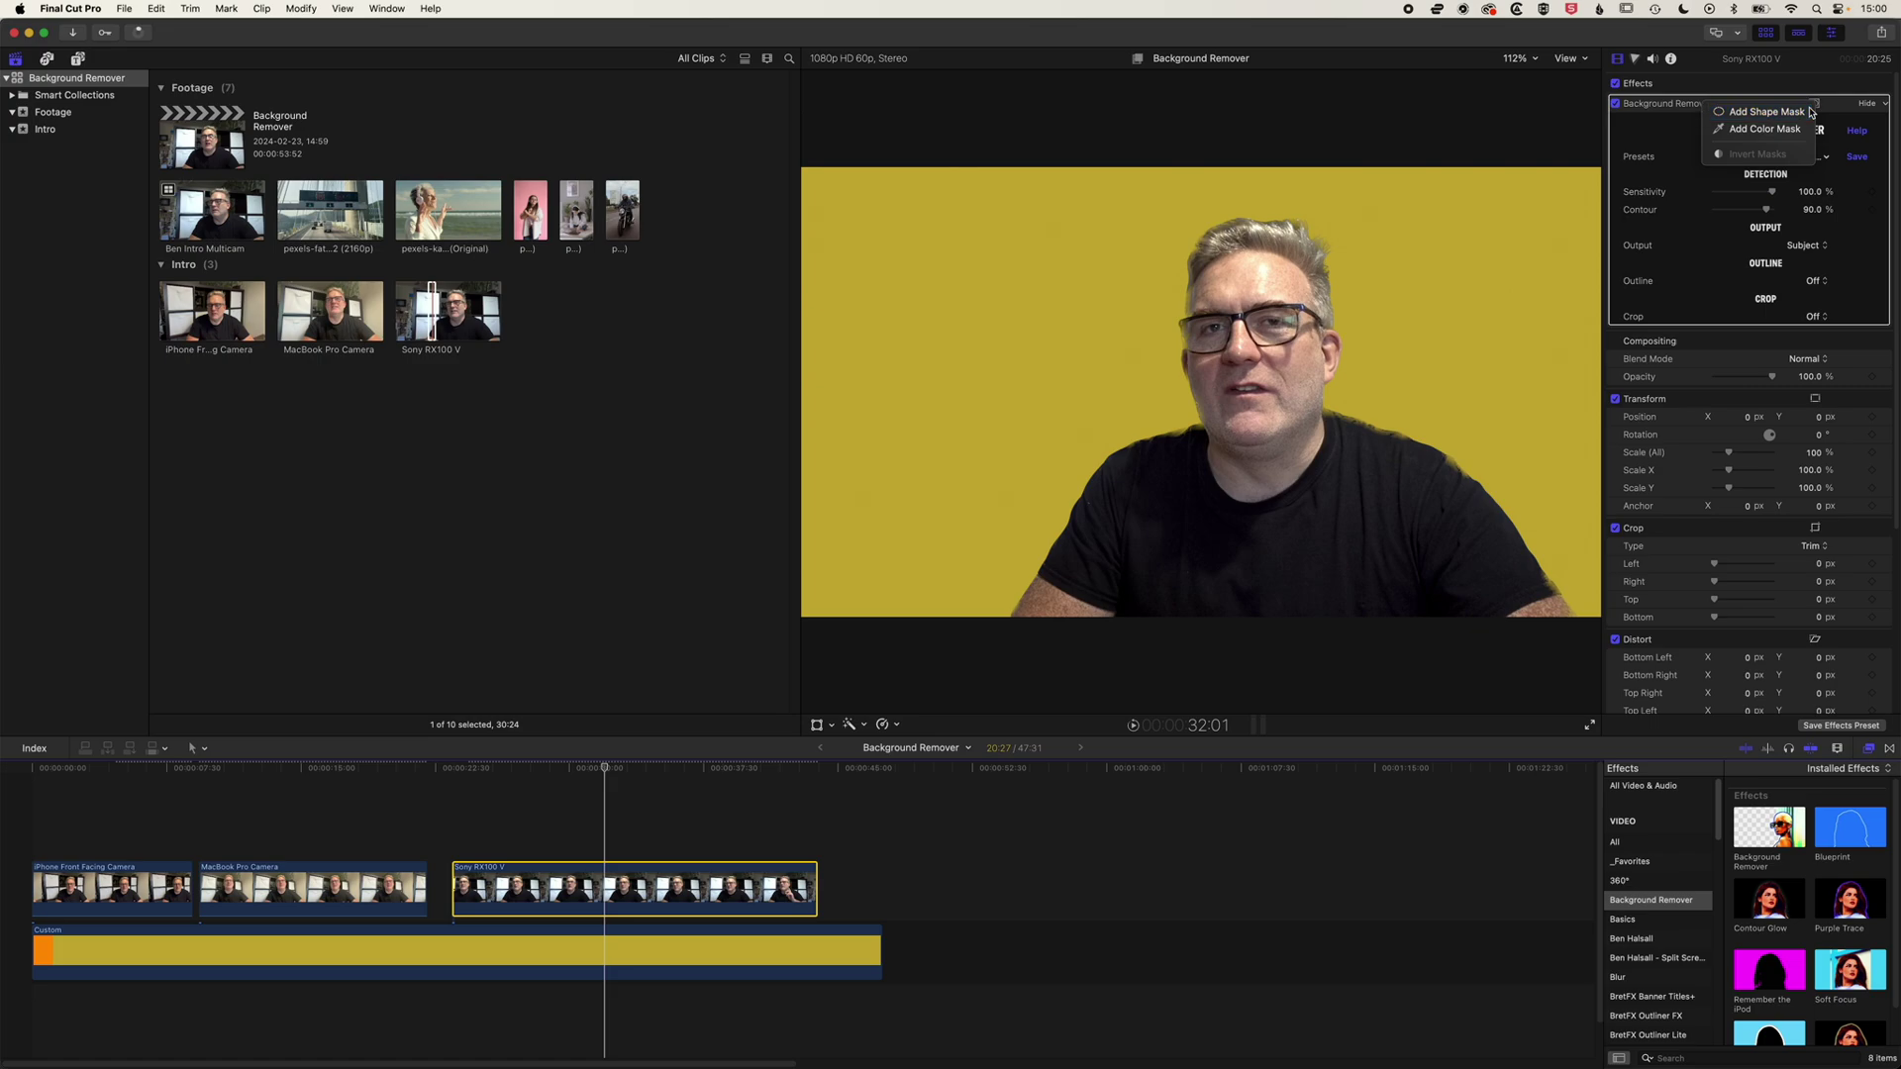
pyautogui.click(1782, 116)
# Step: Reshape the mask into a flat ellipse over the top of the head and stack a second Background Remover
pyautogui.moveTo(1202, 393); pyautogui.dragTo(1254, 244)
pyautogui.moveTo(1254, 134); pyautogui.dragTo(1256, 167)
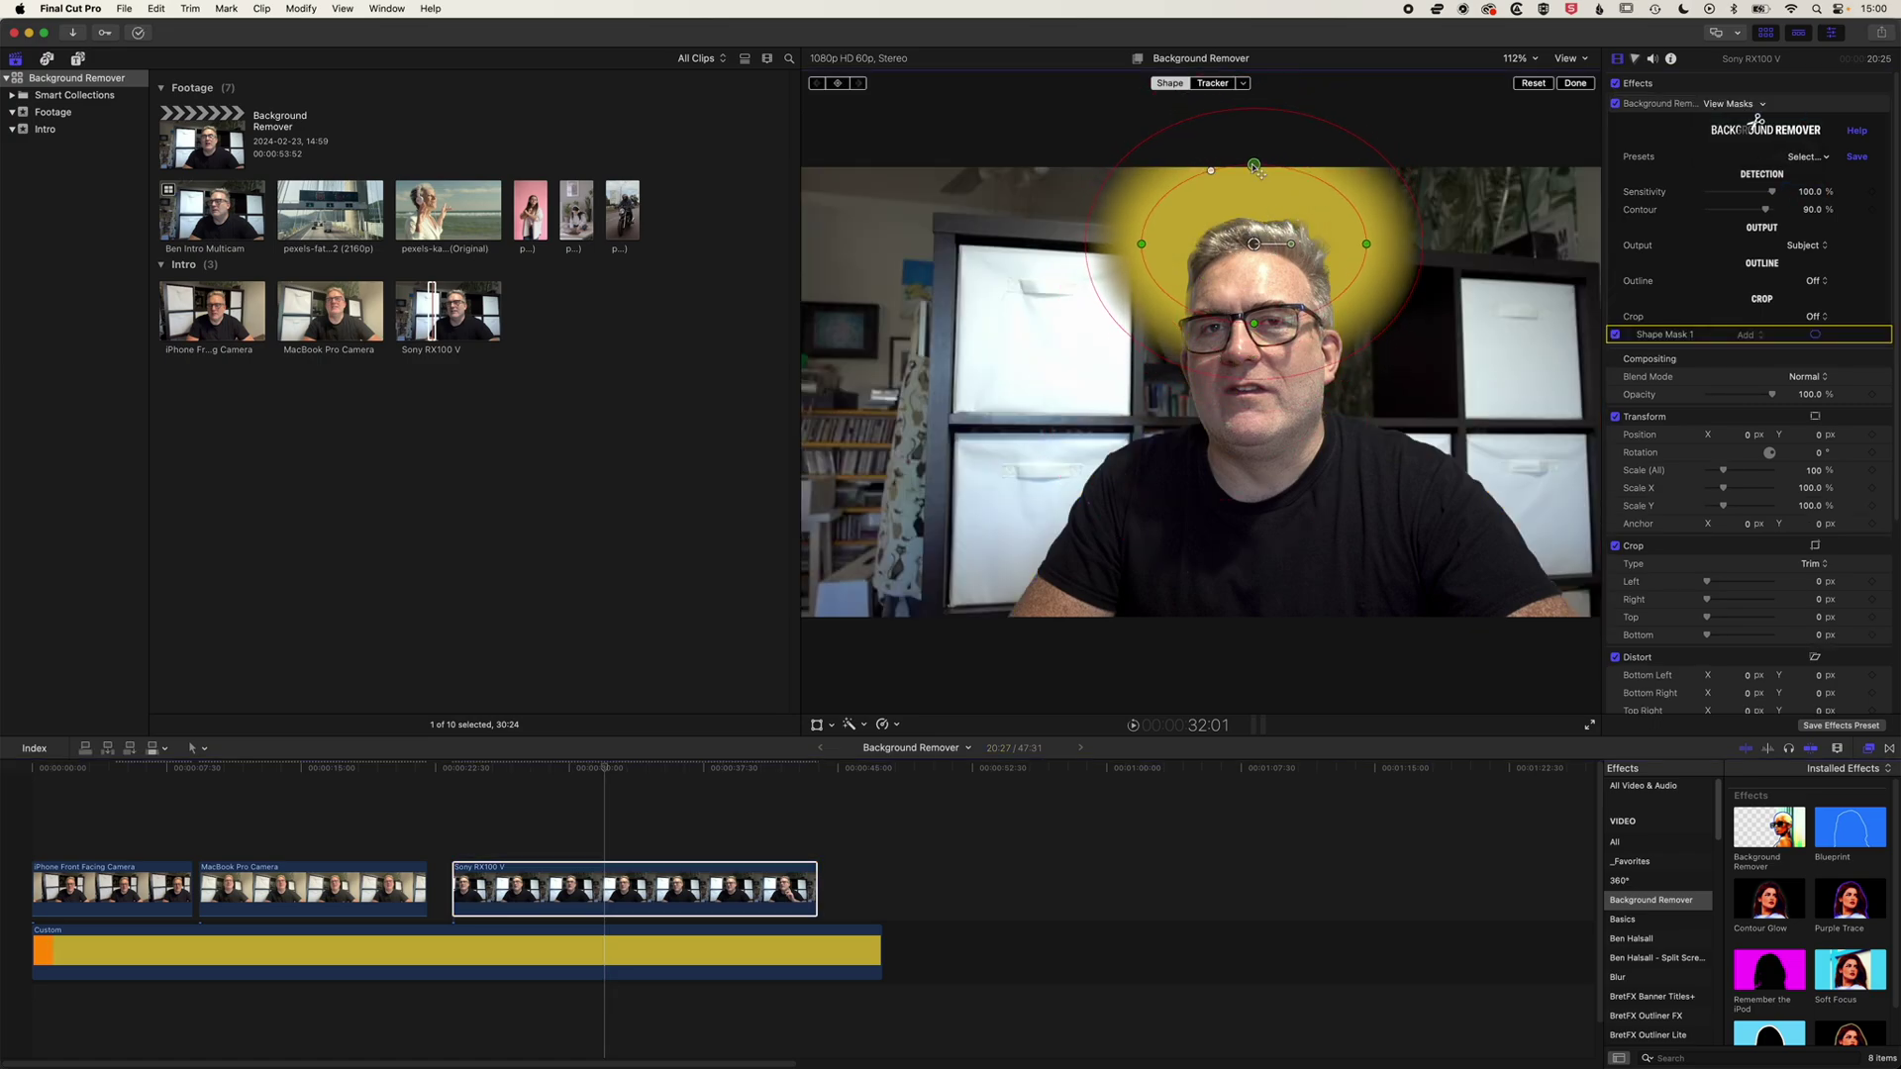
pyautogui.moveTo(1141, 243); pyautogui.dragTo(1270, 246)
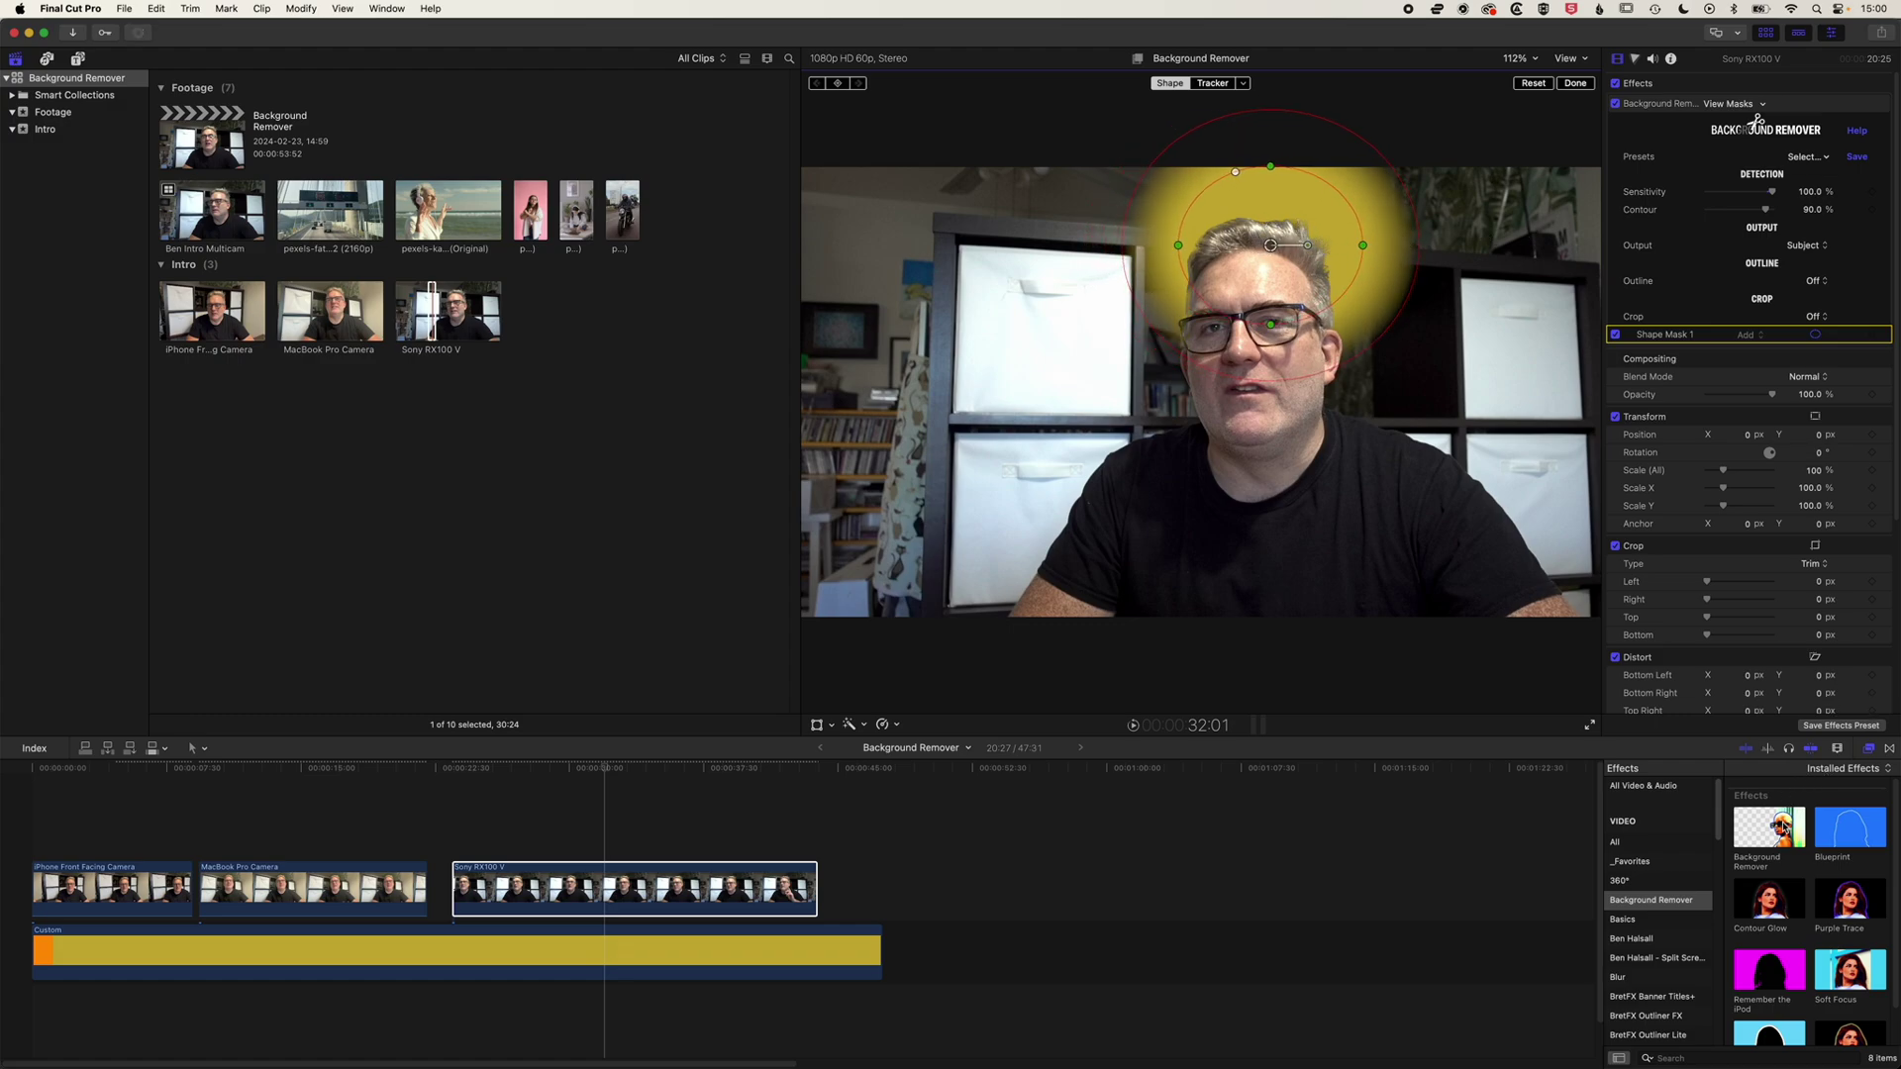
pyautogui.moveTo(1769, 827); pyautogui.dragTo(797, 886)
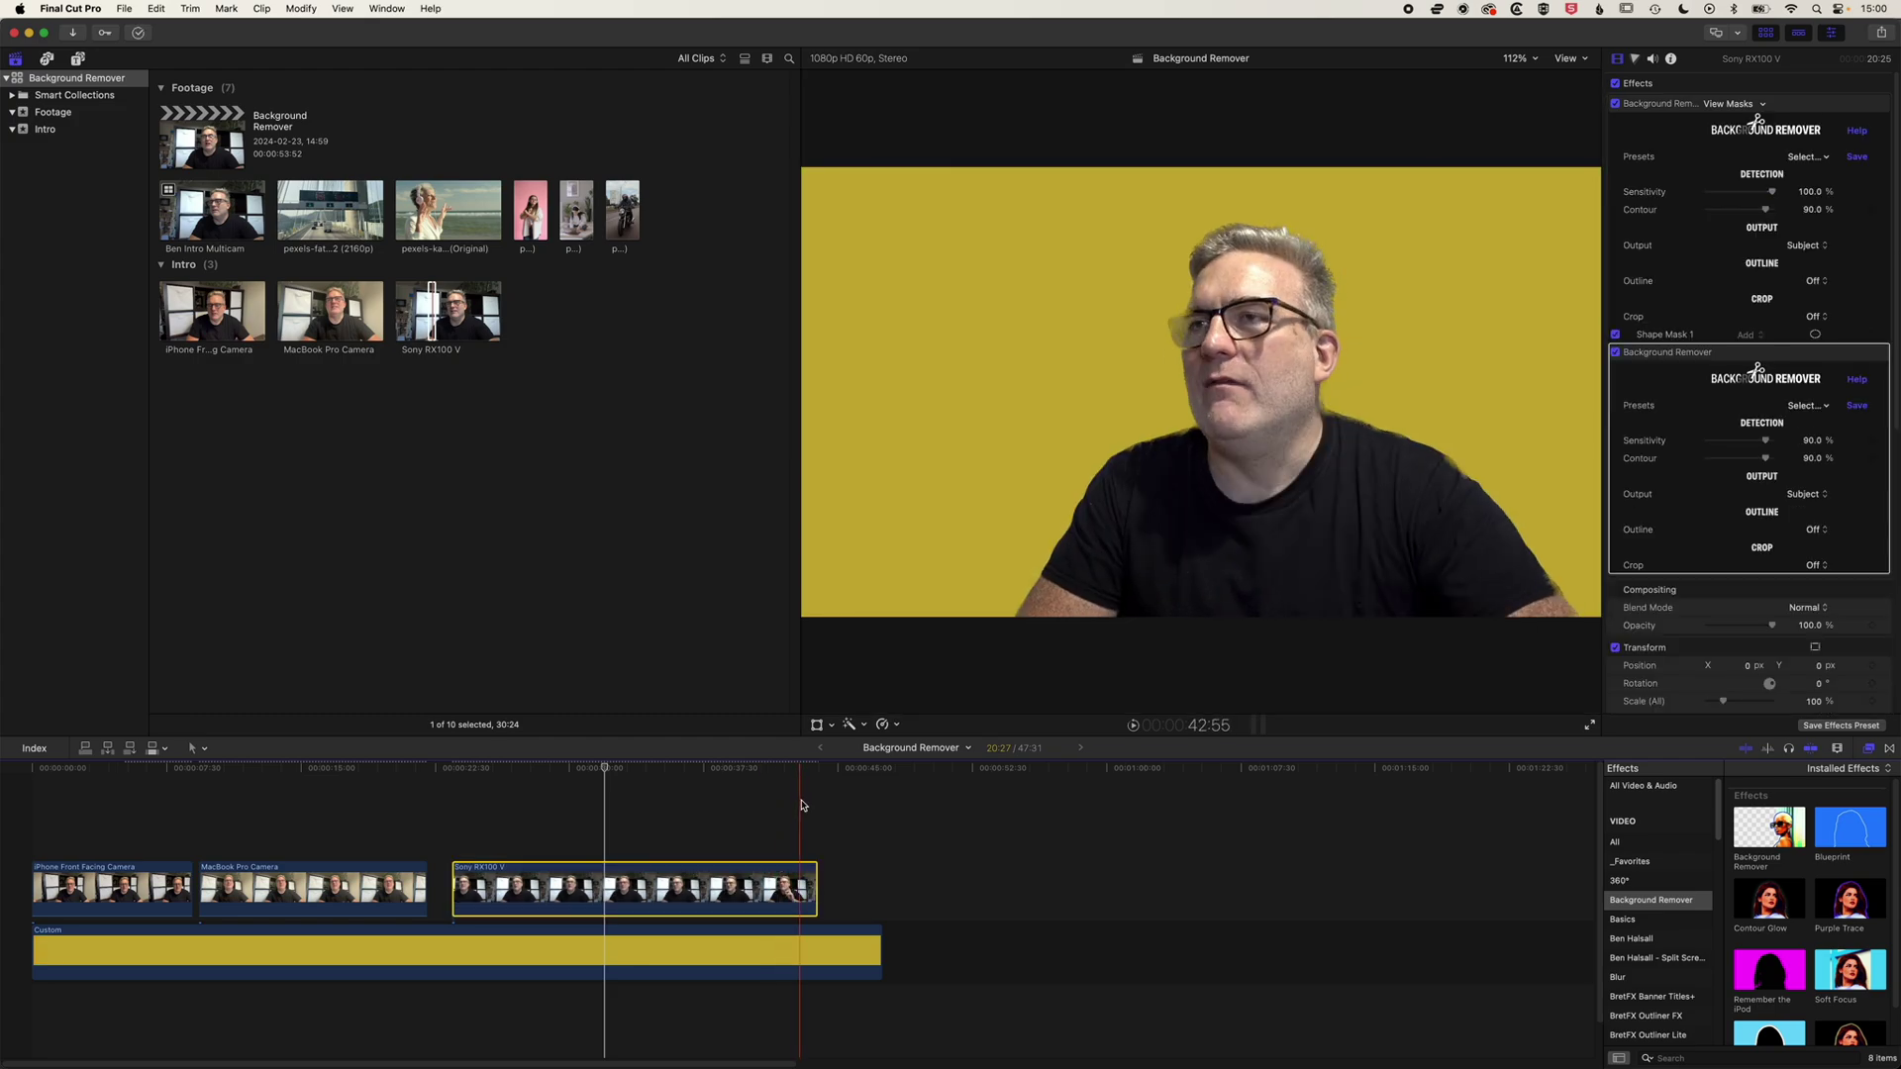
# Step: Drop Sensitivity to 0% on the first and second Background Remover effects
pyautogui.moveTo(1773, 191); pyautogui.dragTo(1648, 303)
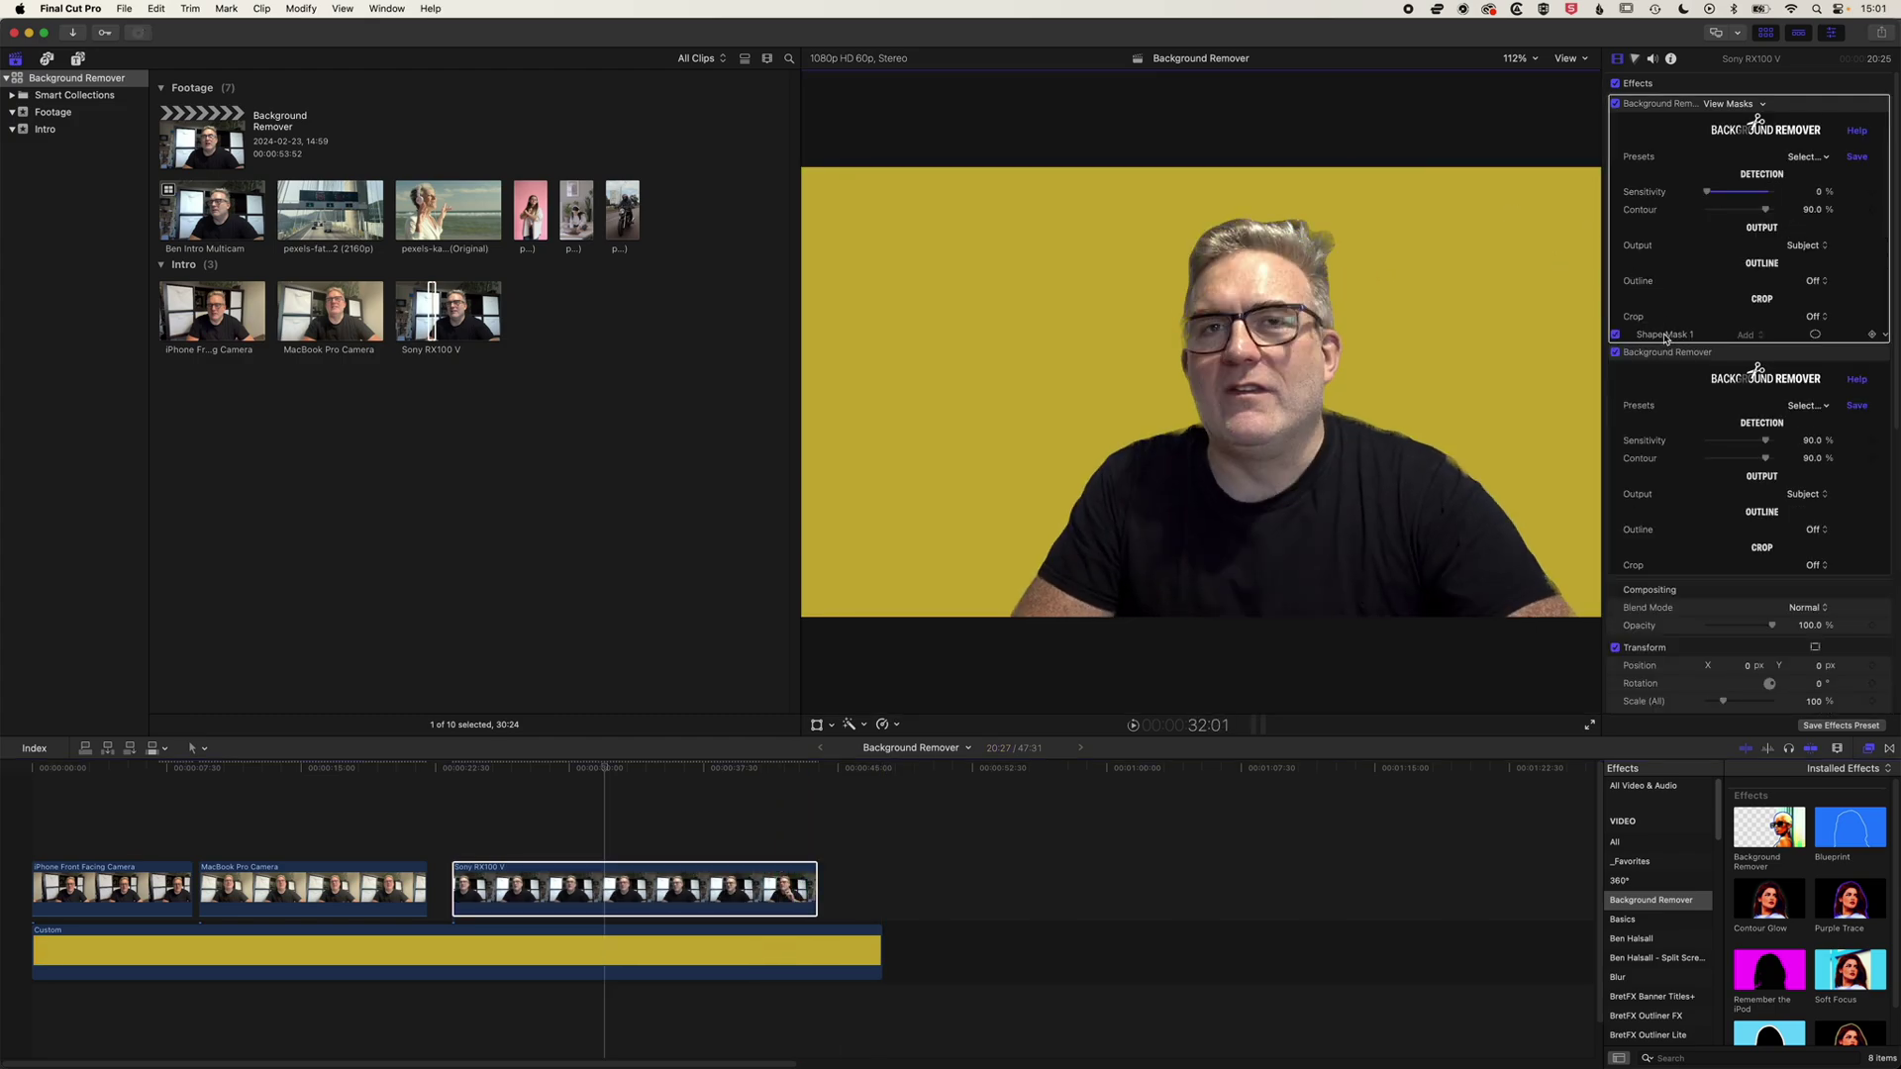
pyautogui.click(1643, 335)
pyautogui.click(1651, 355)
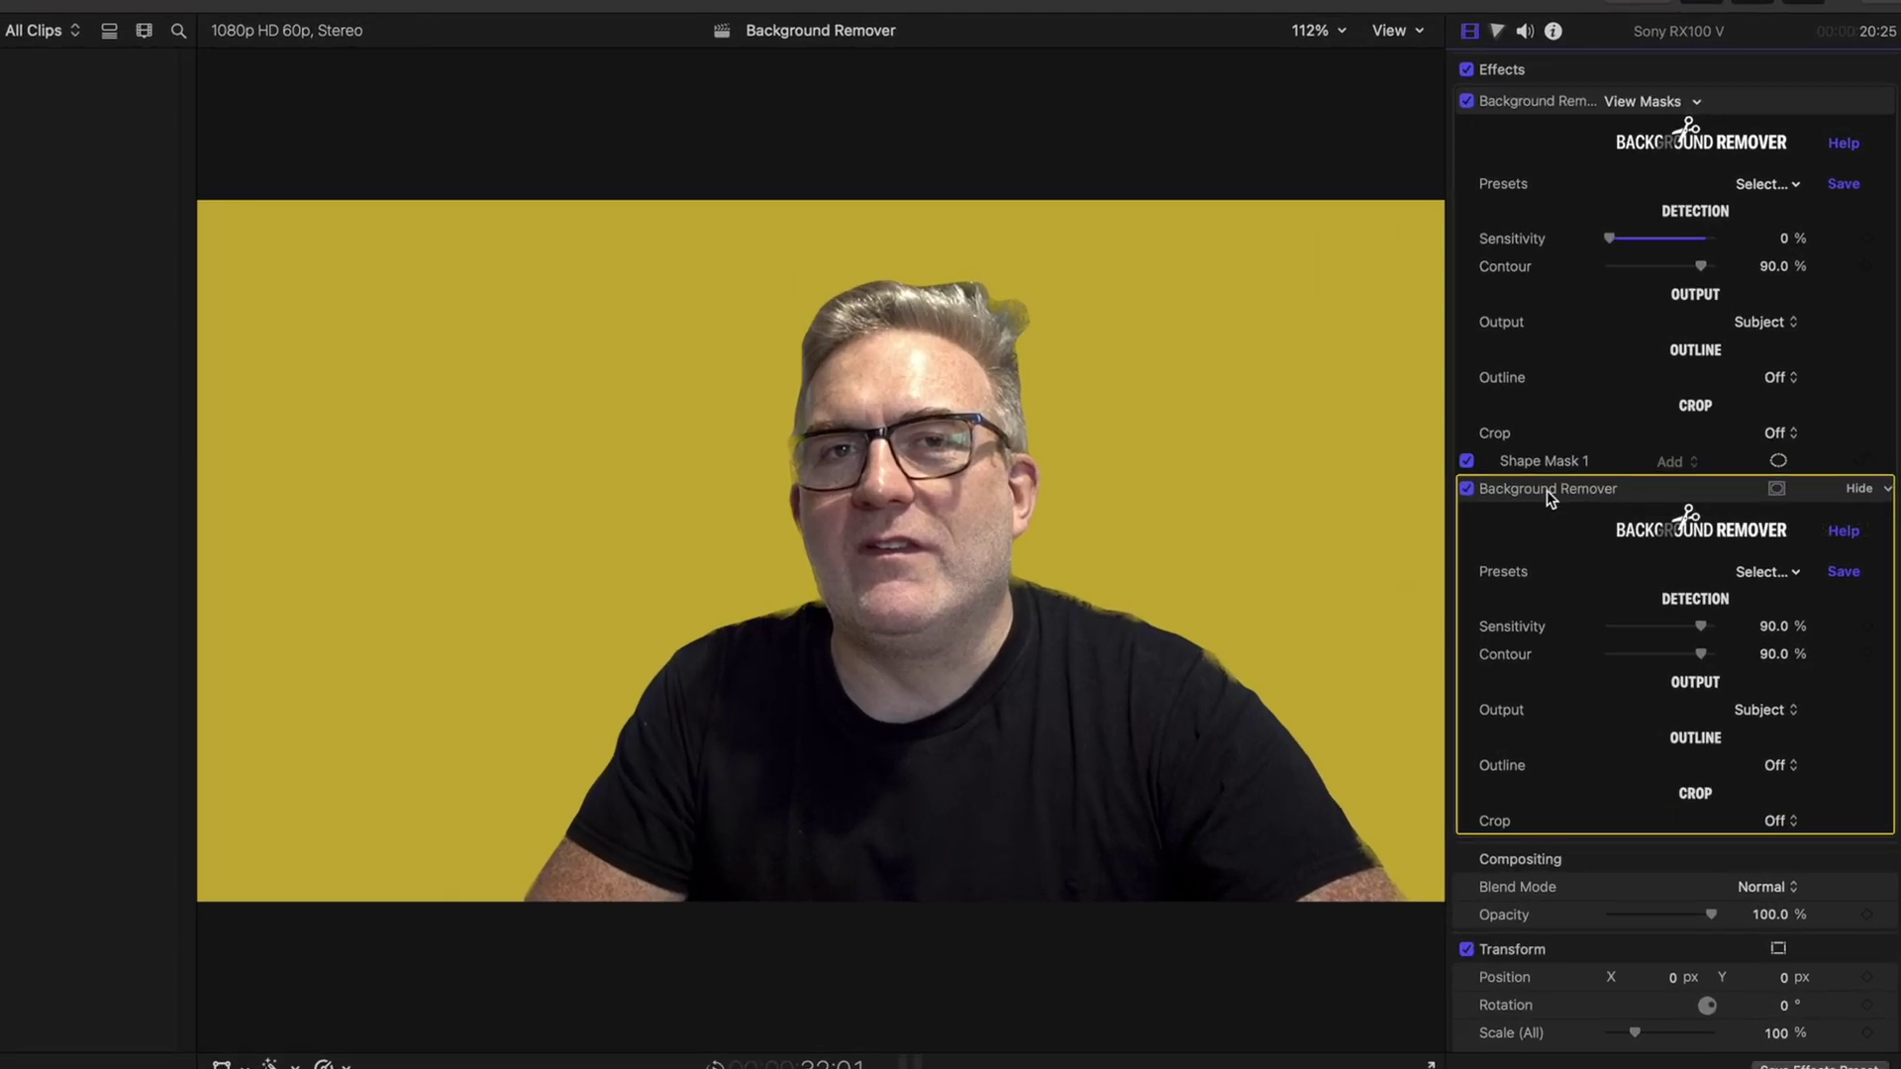
pyautogui.moveTo(1700, 629); pyautogui.dragTo(1601, 631)
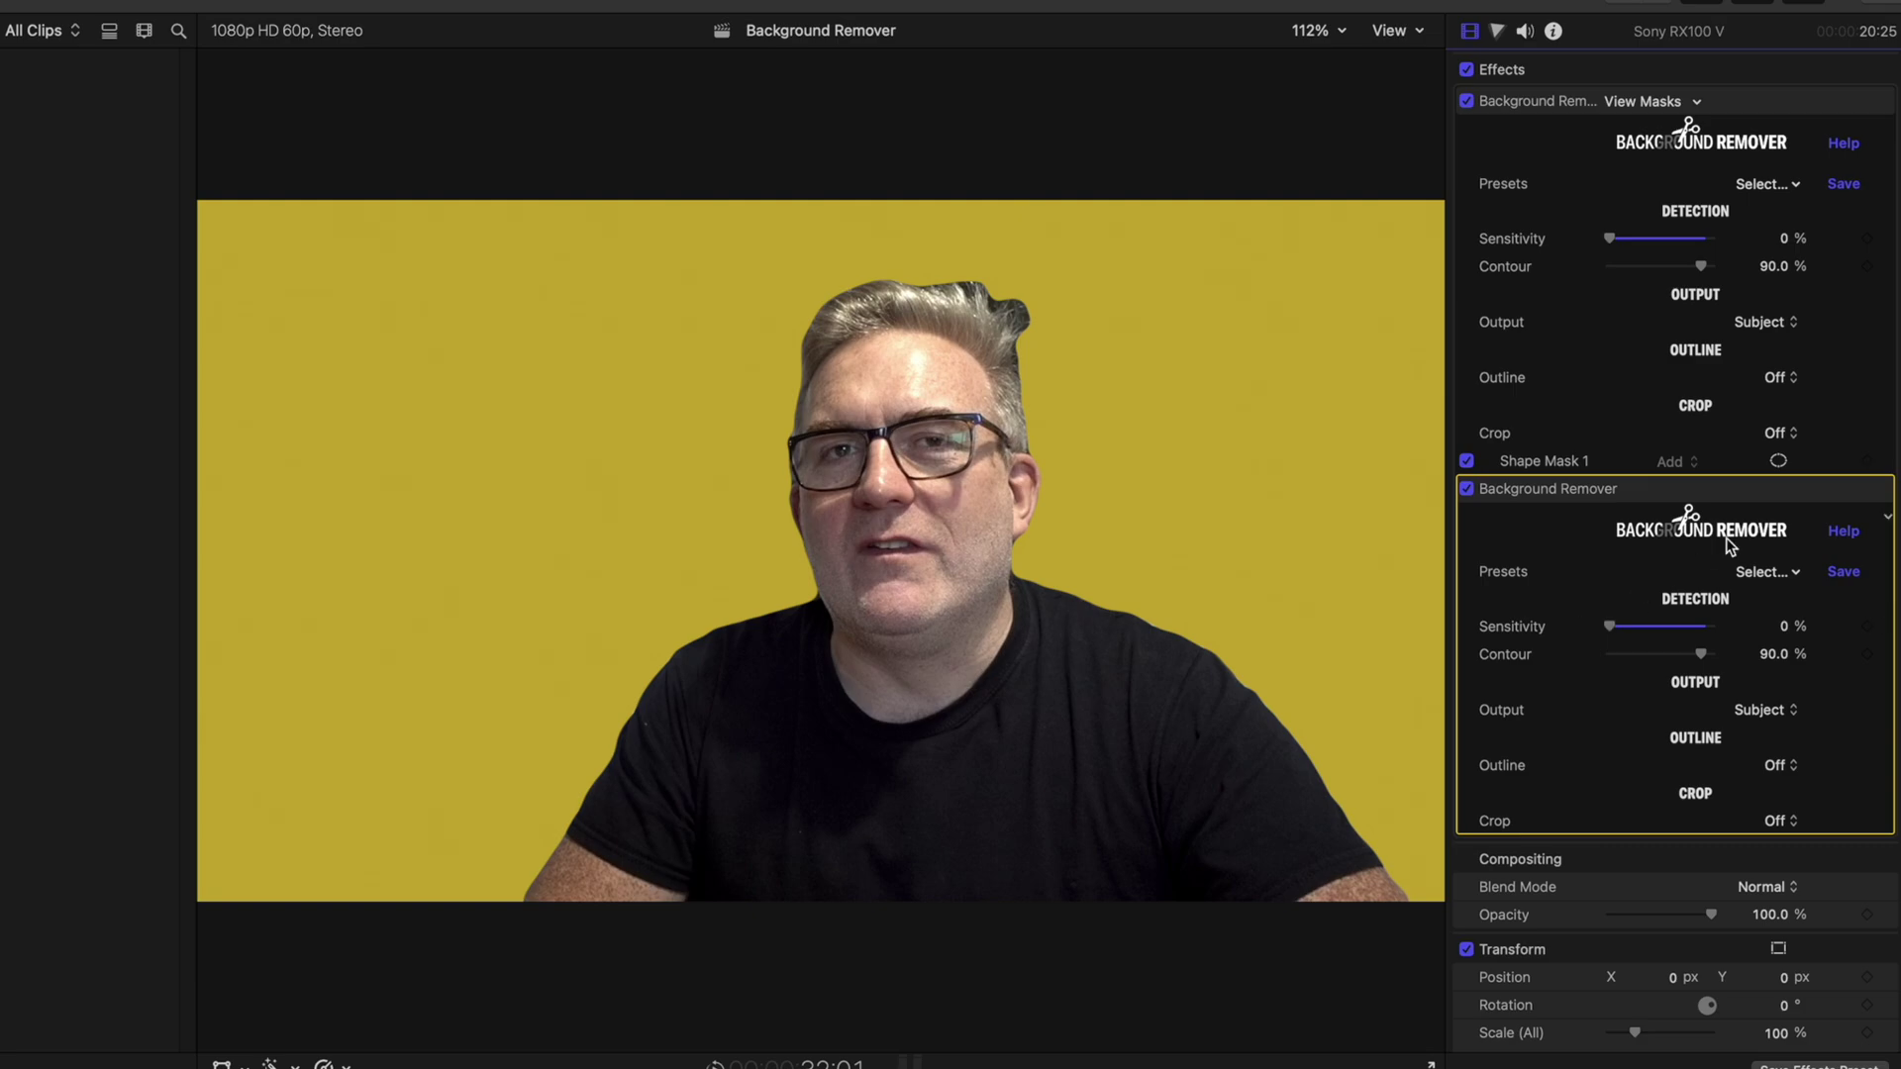
# Step: Add a shape mask to the second effect, square it into a rectangle, and stretch its bottom edge down
pyautogui.click(1777, 489)
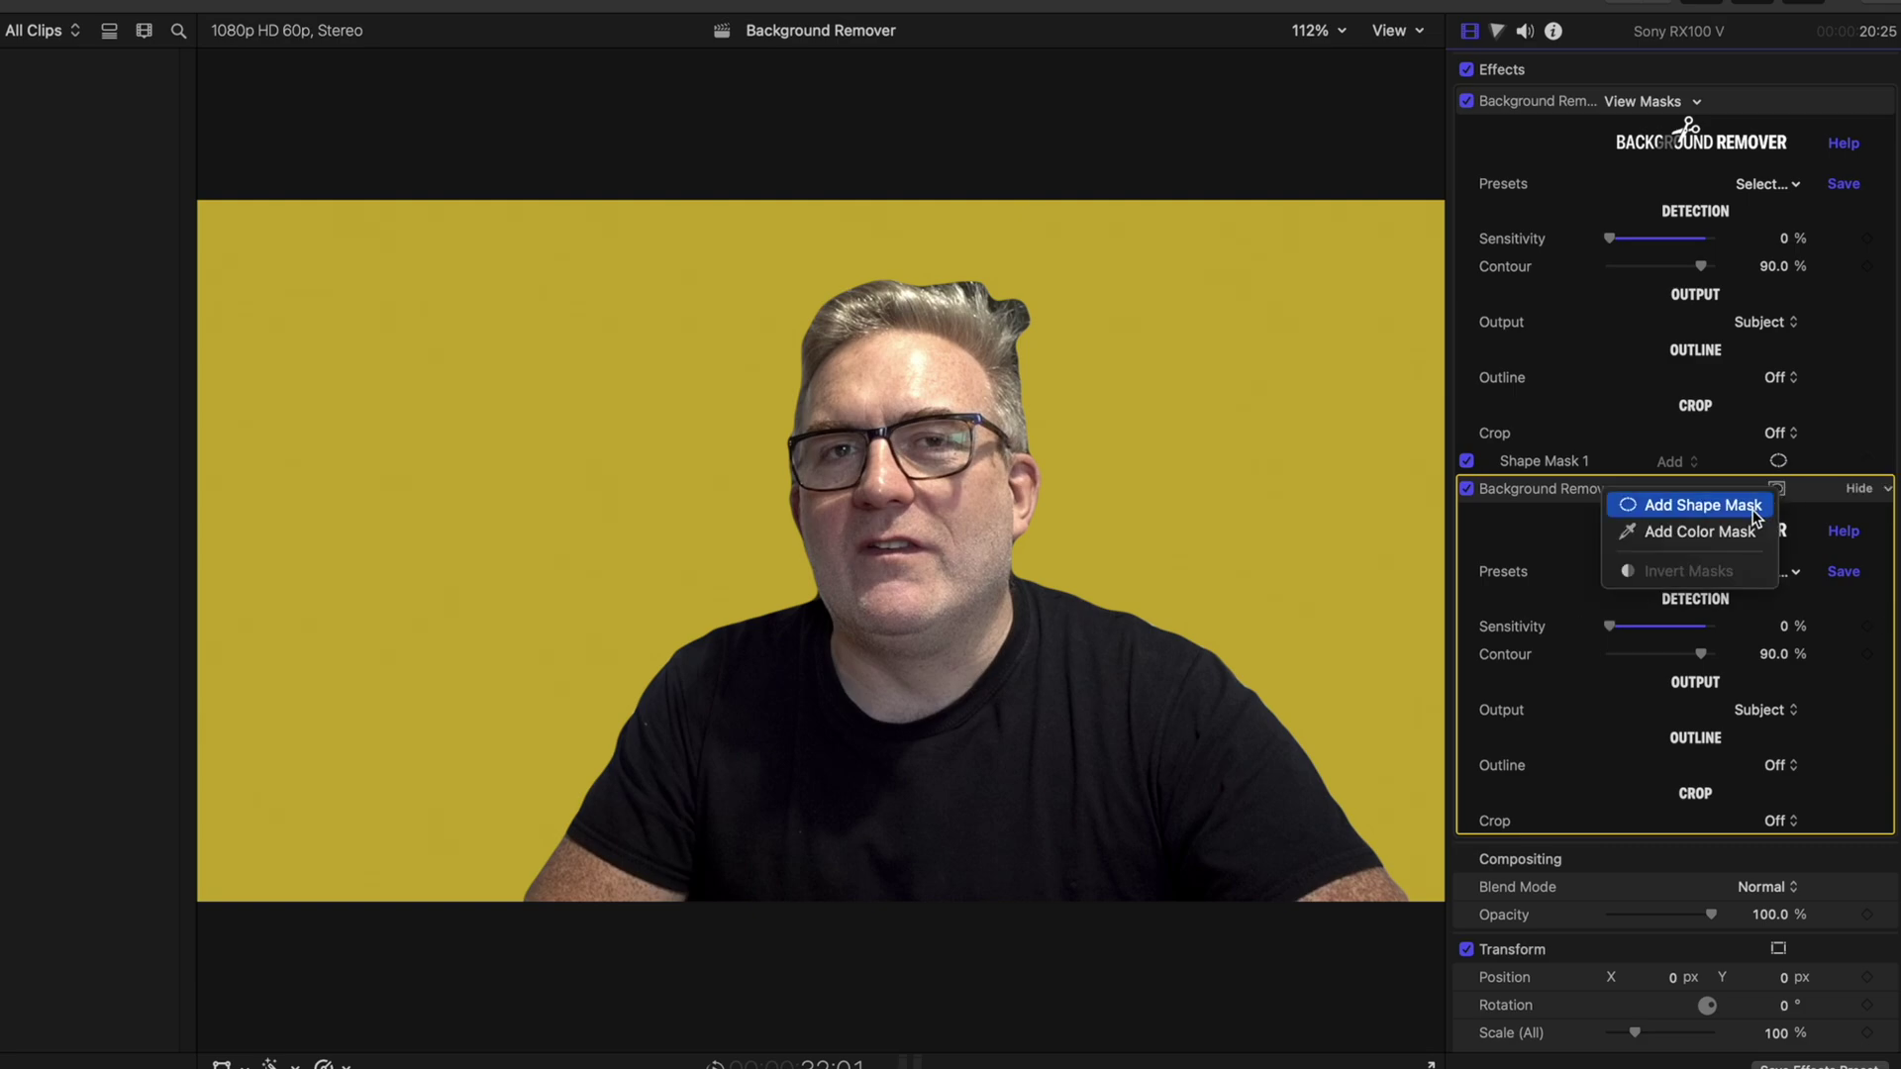
pyautogui.click(1753, 509)
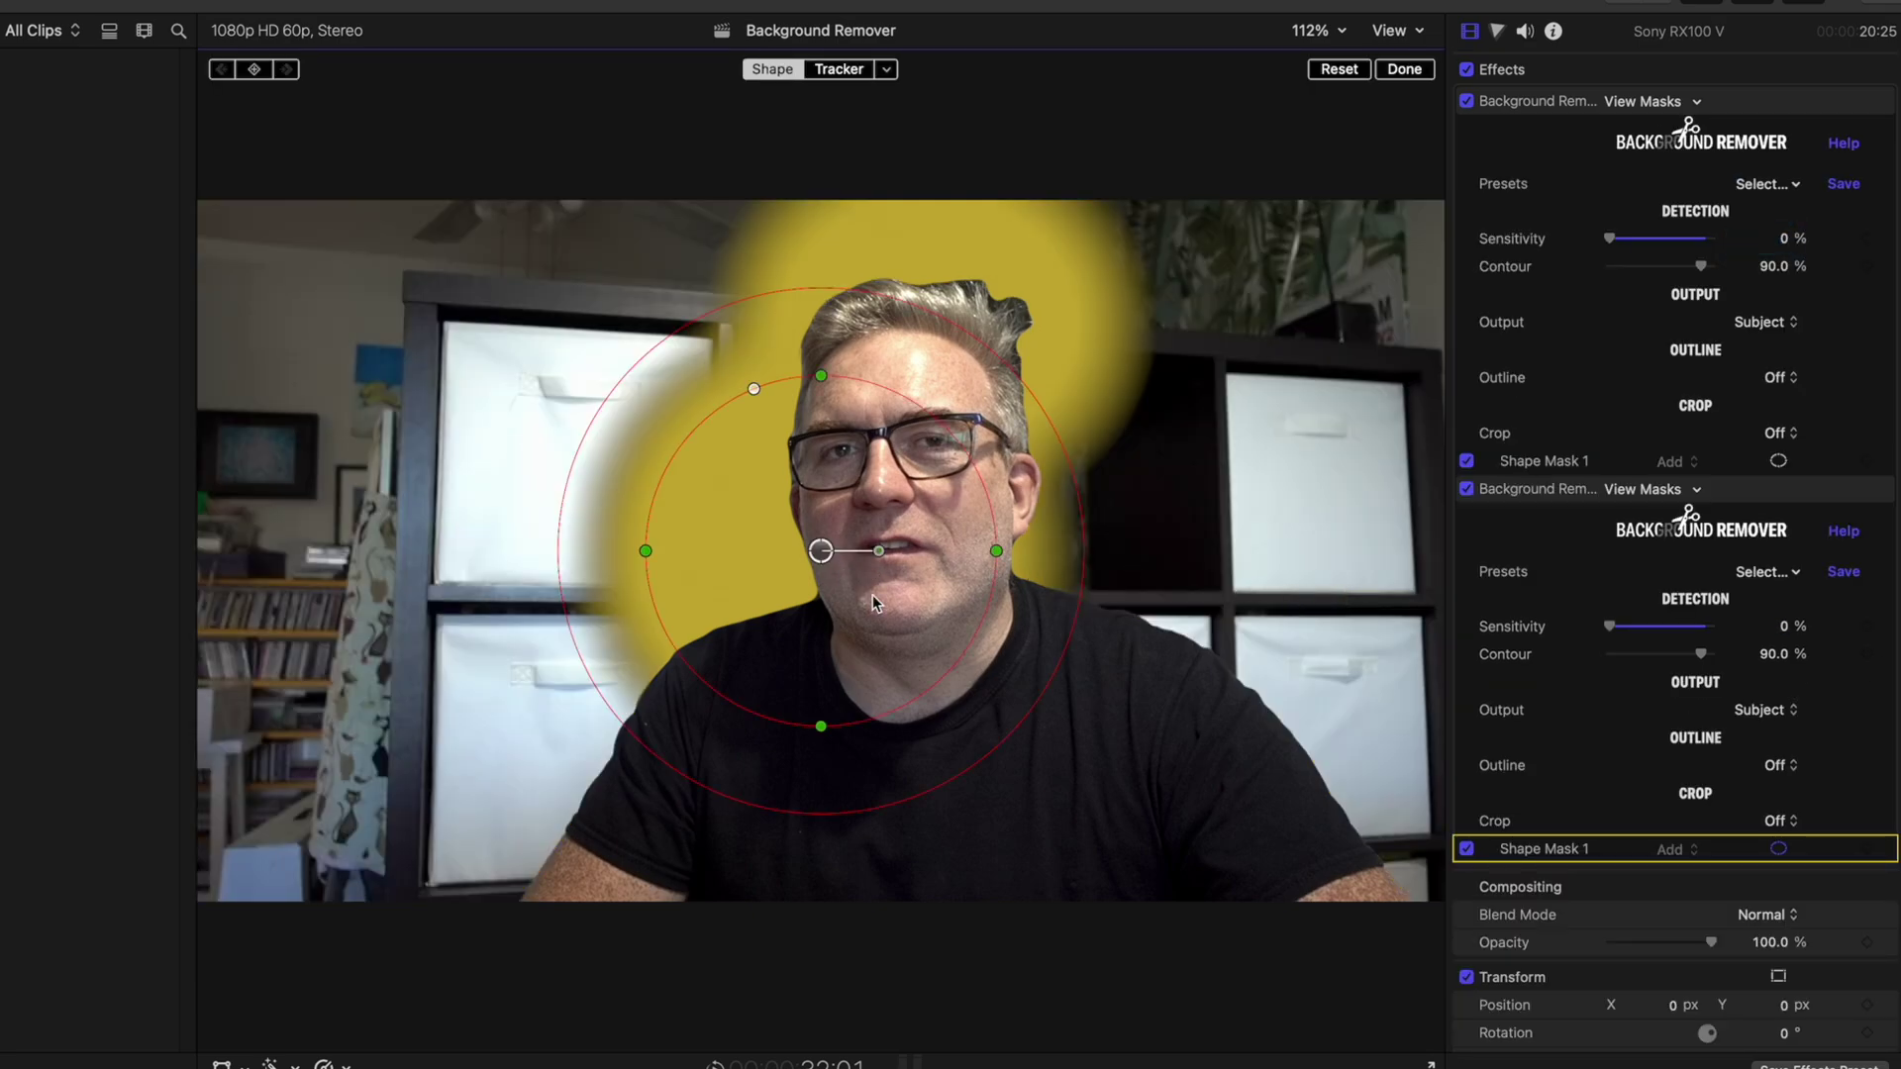
pyautogui.moveTo(871, 594); pyautogui.dragTo(935, 656)
pyautogui.moveTo(709, 613); pyautogui.dragTo(626, 613)
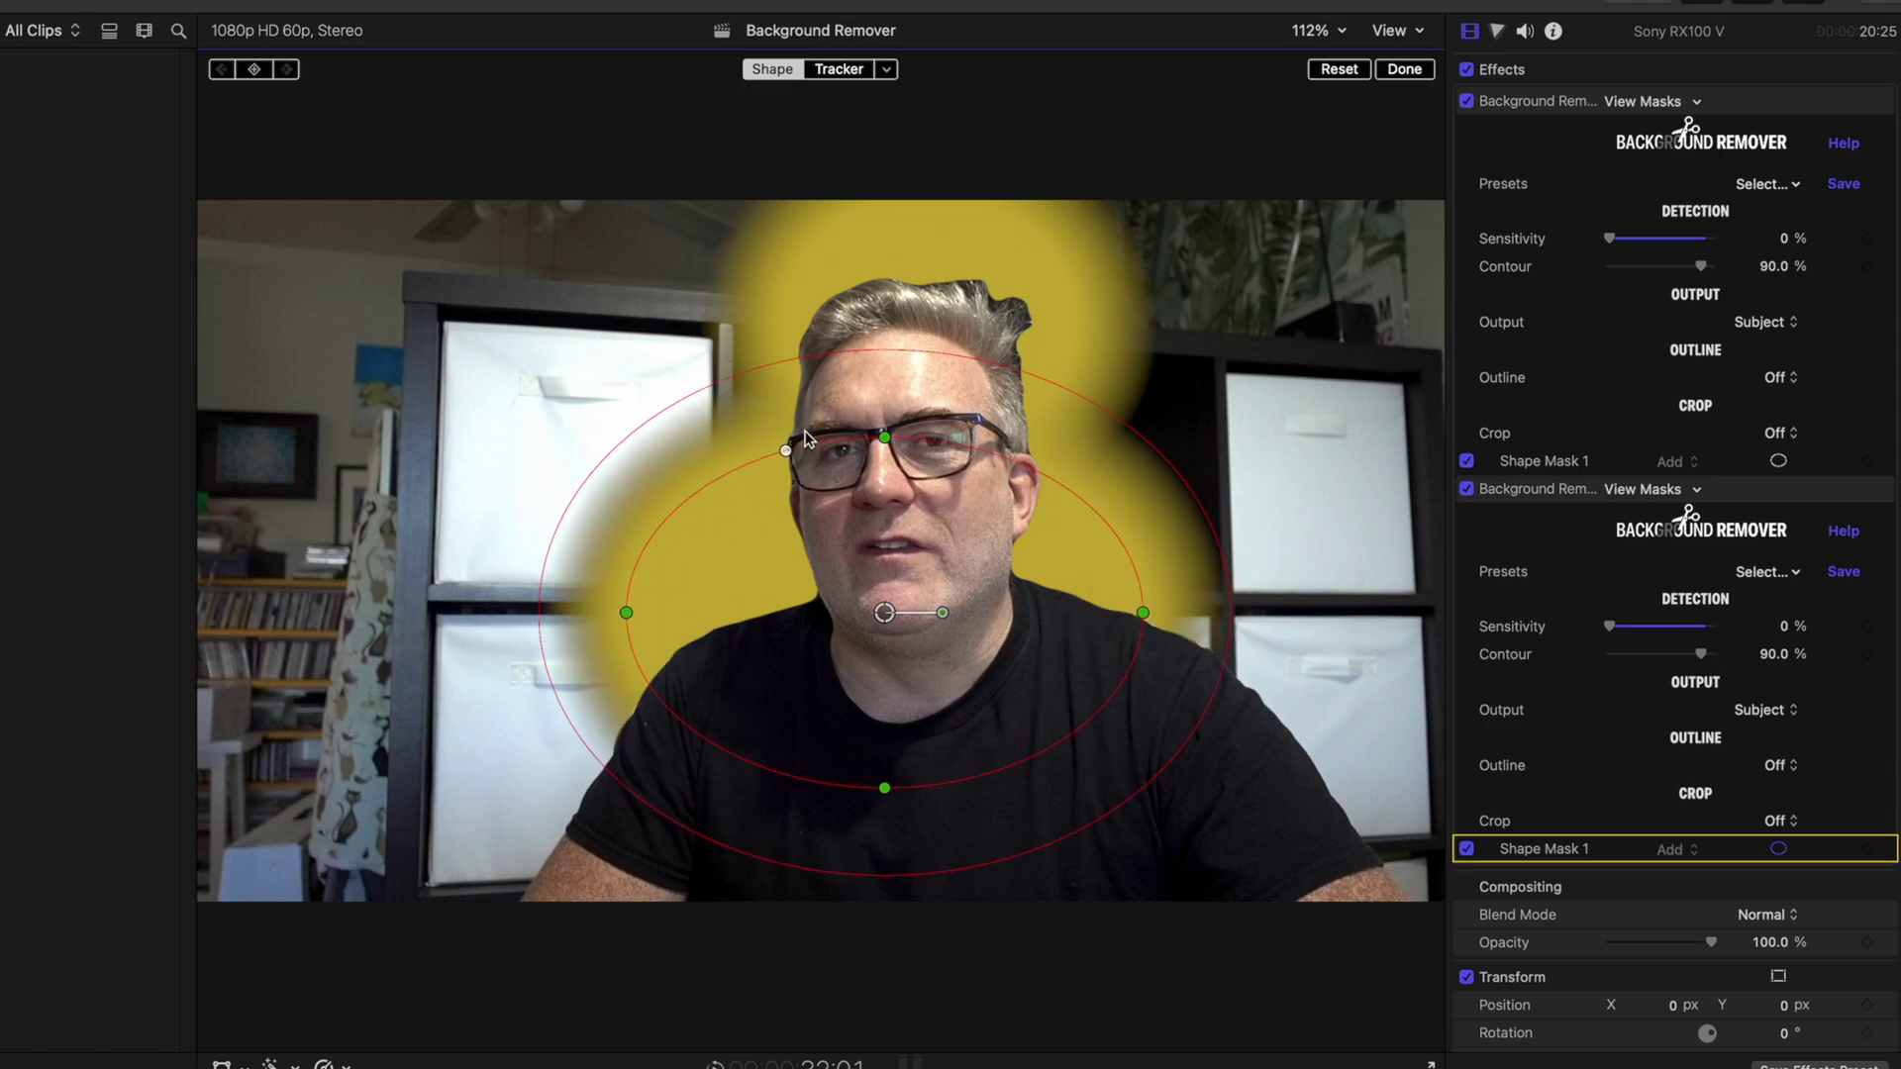
pyautogui.moveTo(769, 449); pyautogui.dragTo(720, 461)
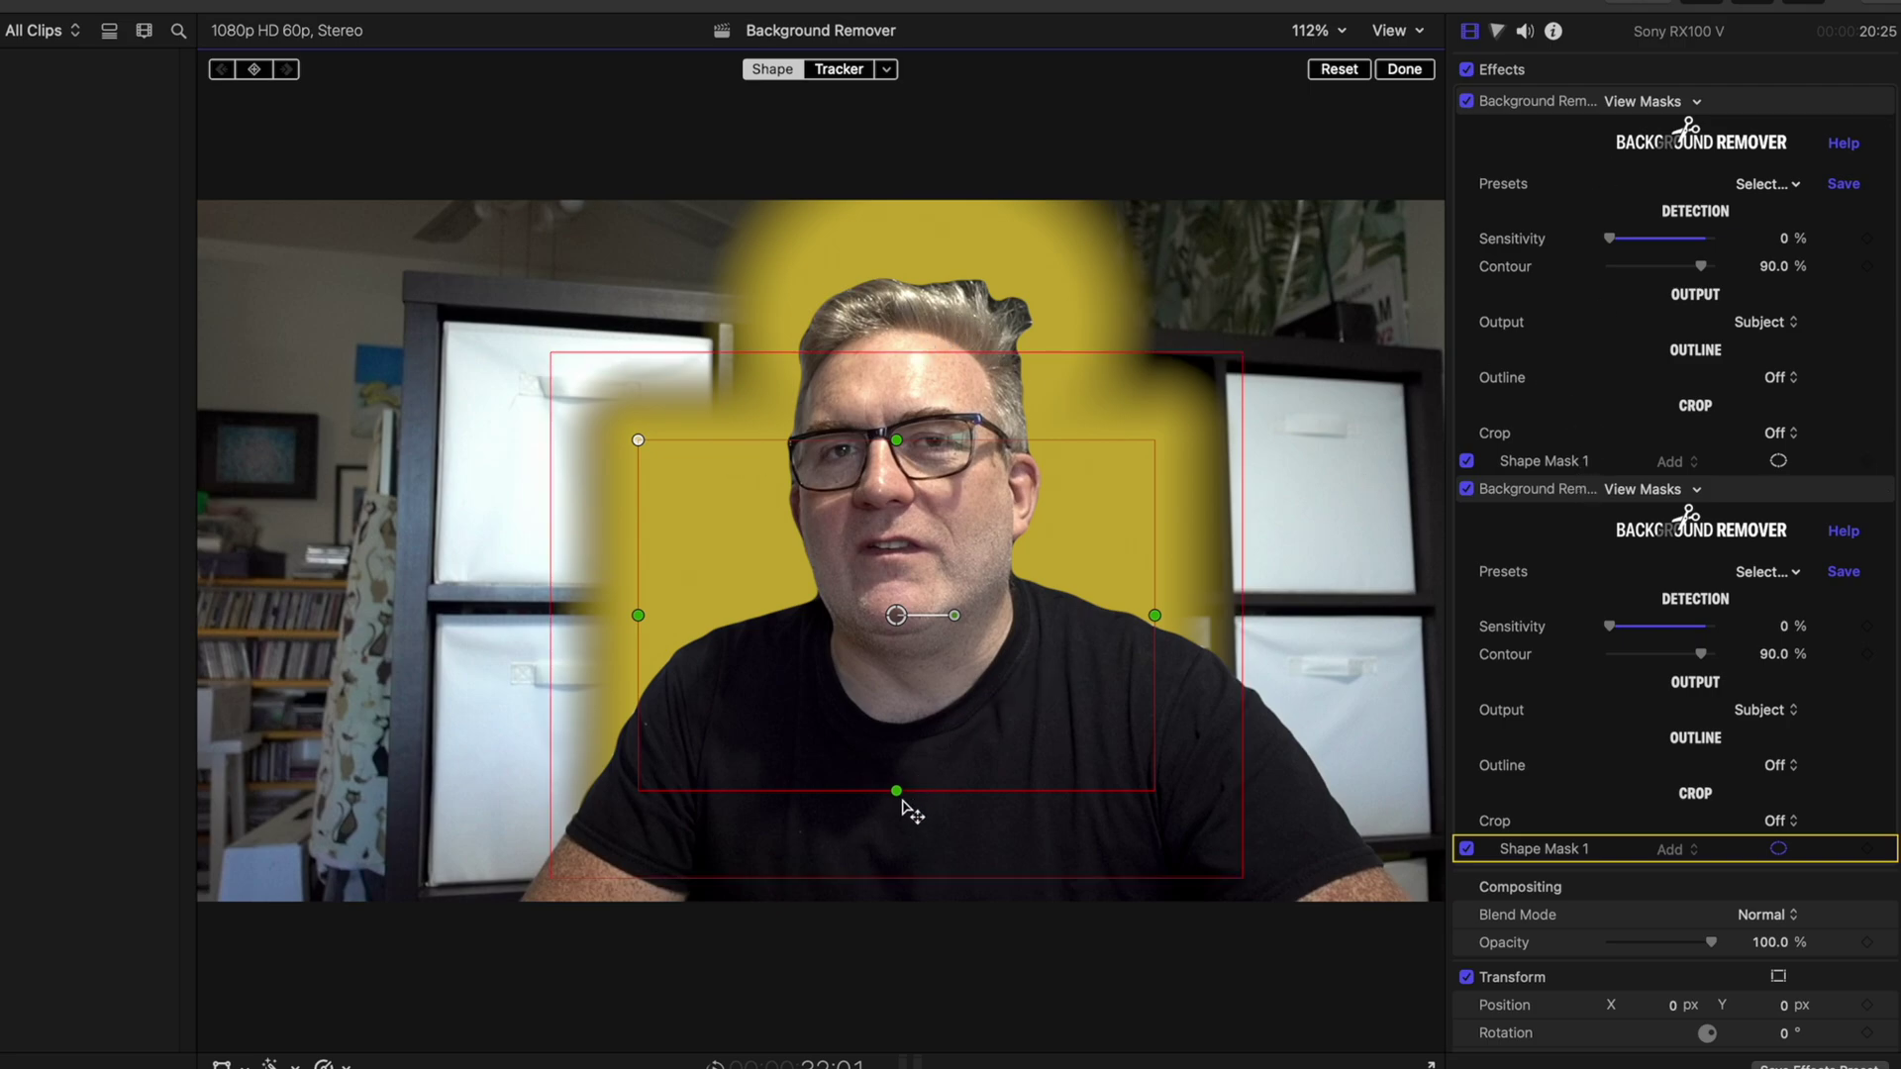
pyautogui.moveTo(896, 792); pyautogui.dragTo(906, 853)
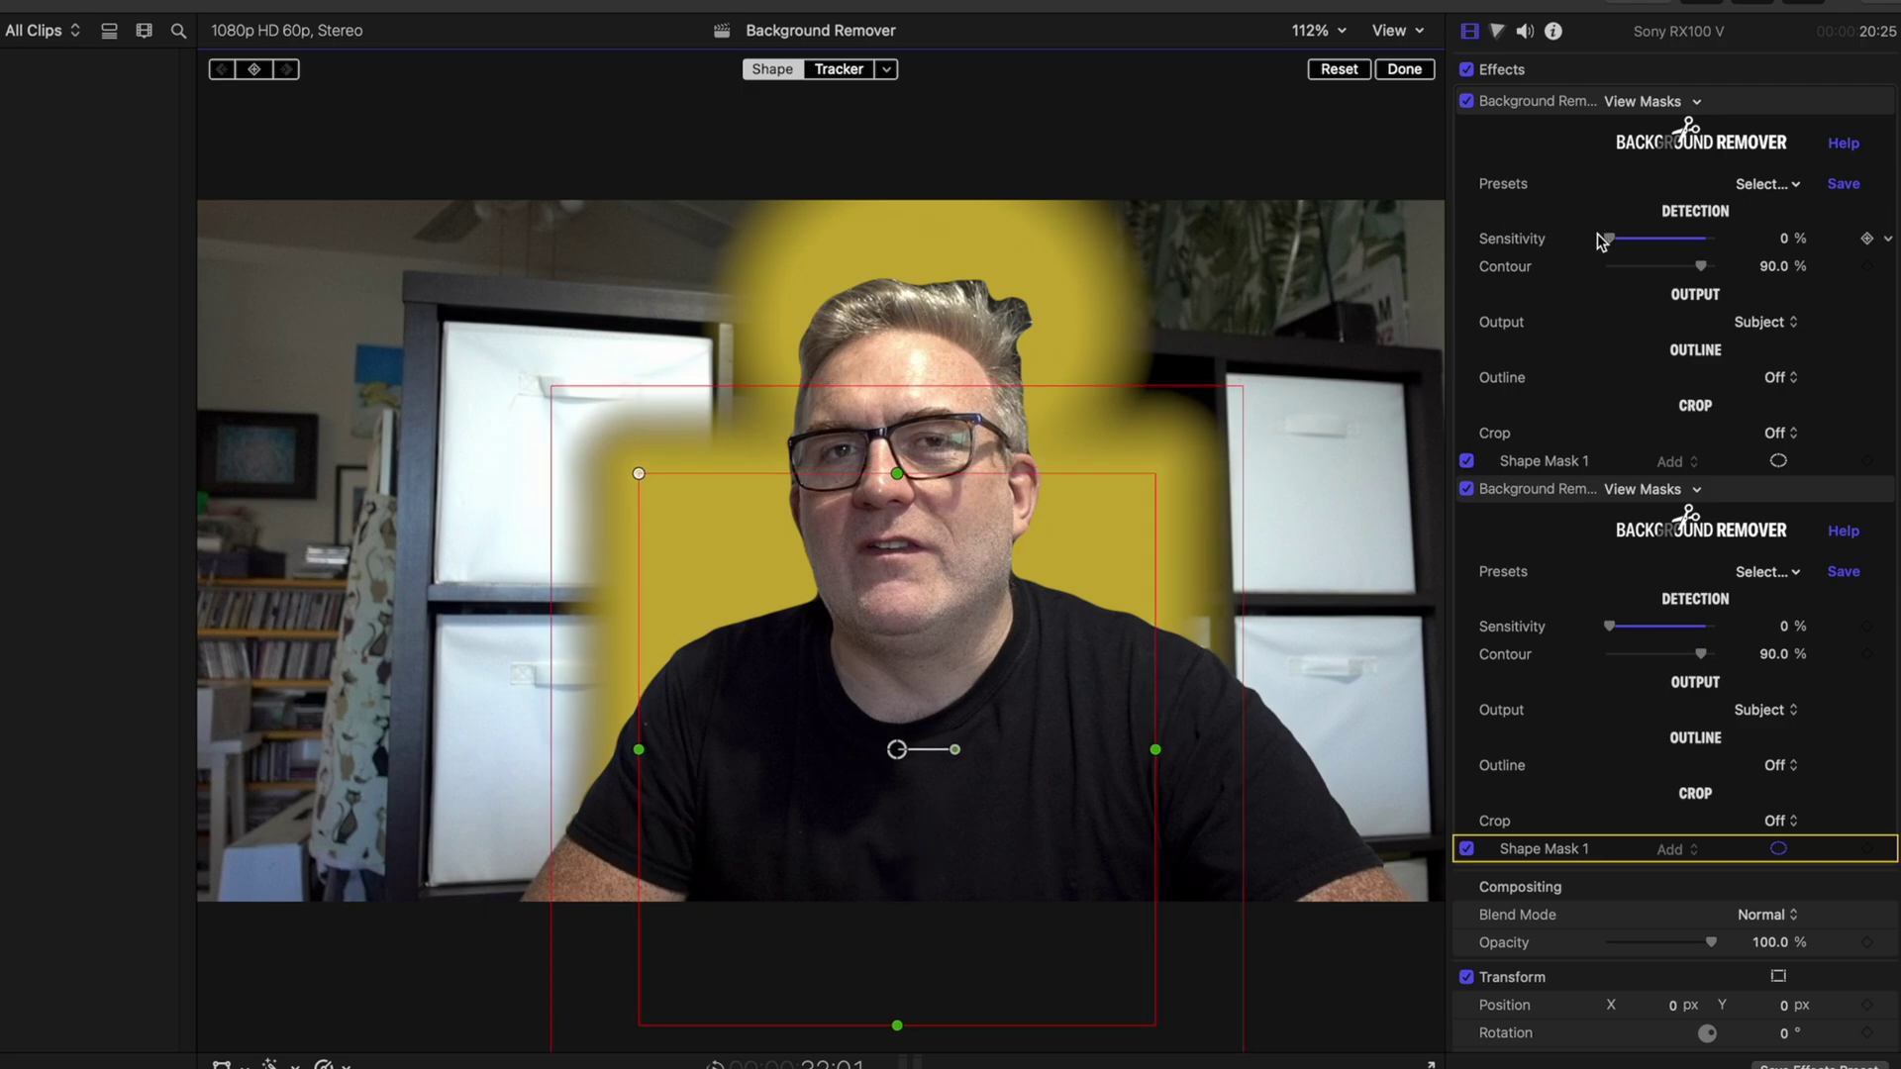
# Step: Raise the first effect's Sensitivity to 100% and widen the rectangle past the frame's left edge
pyautogui.moveTo(1609, 244); pyautogui.dragTo(1766, 250)
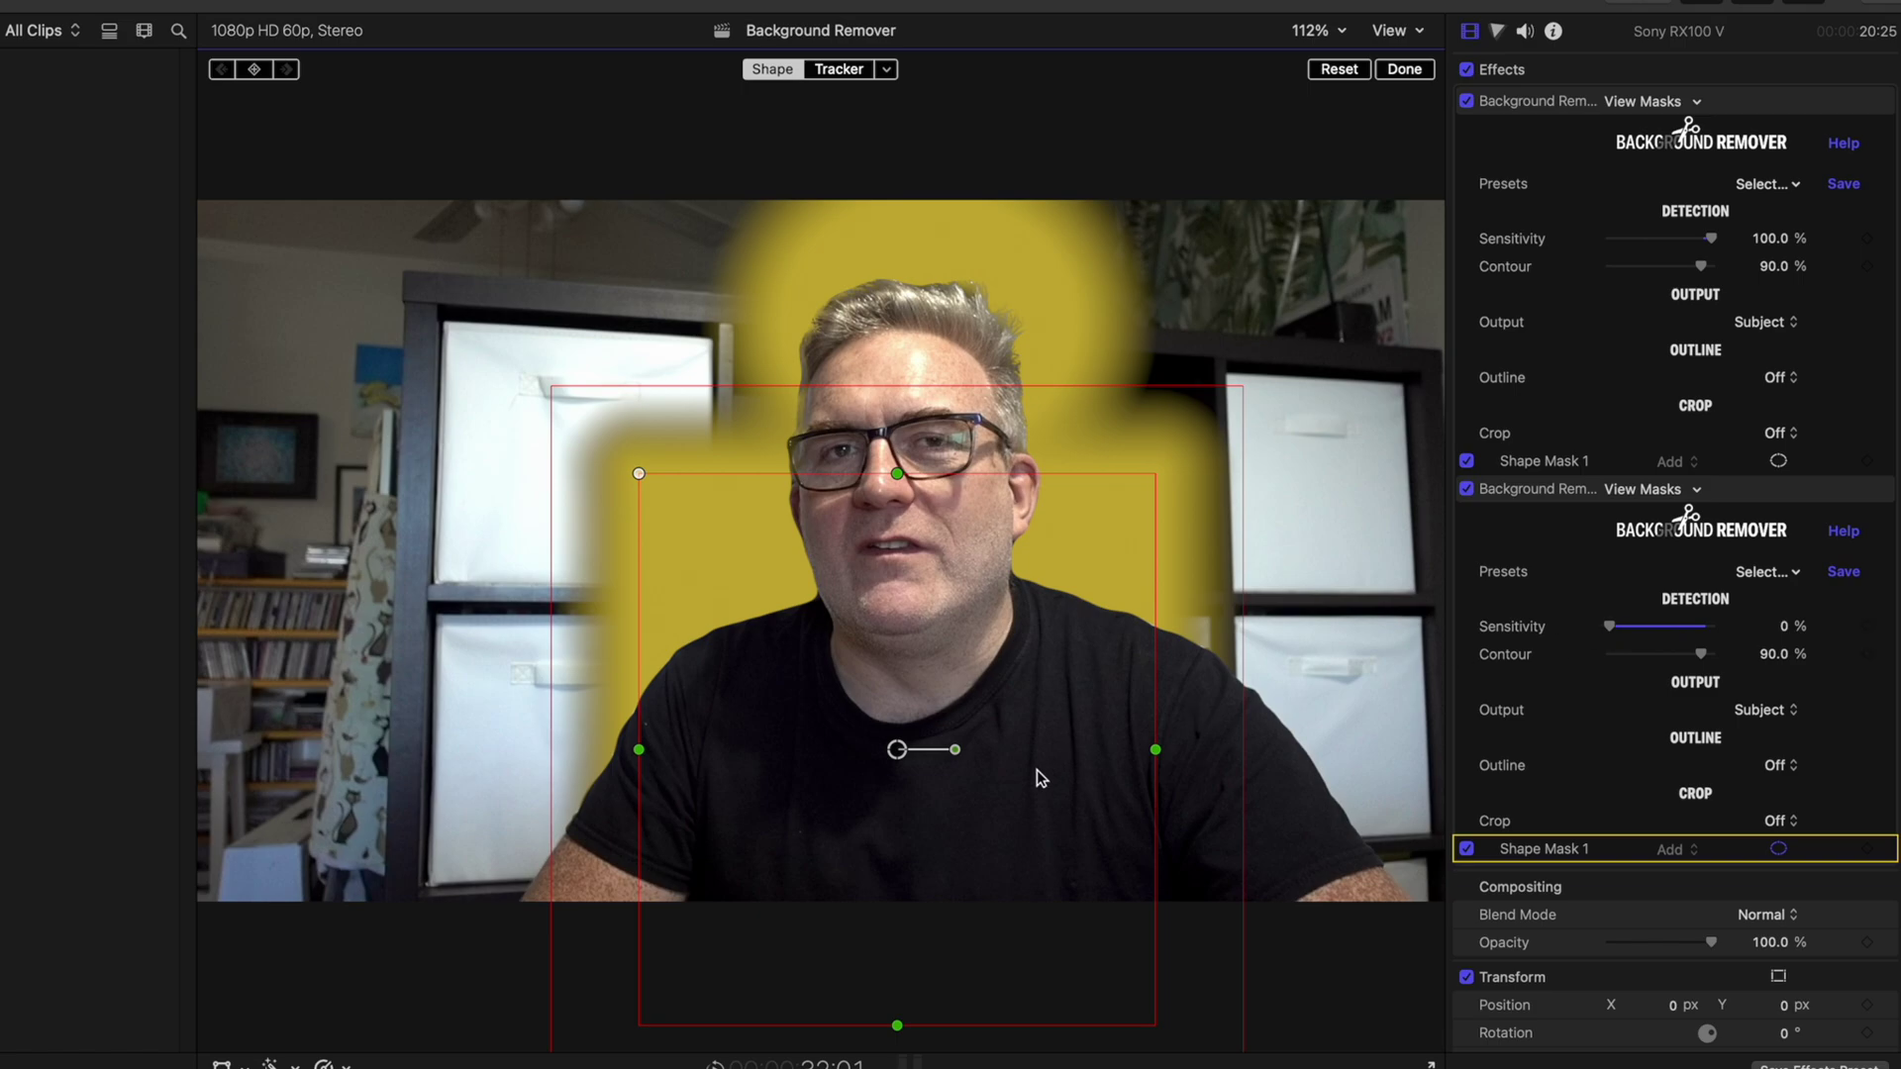
pyautogui.moveTo(1158, 753); pyautogui.dragTo(1522, 761)
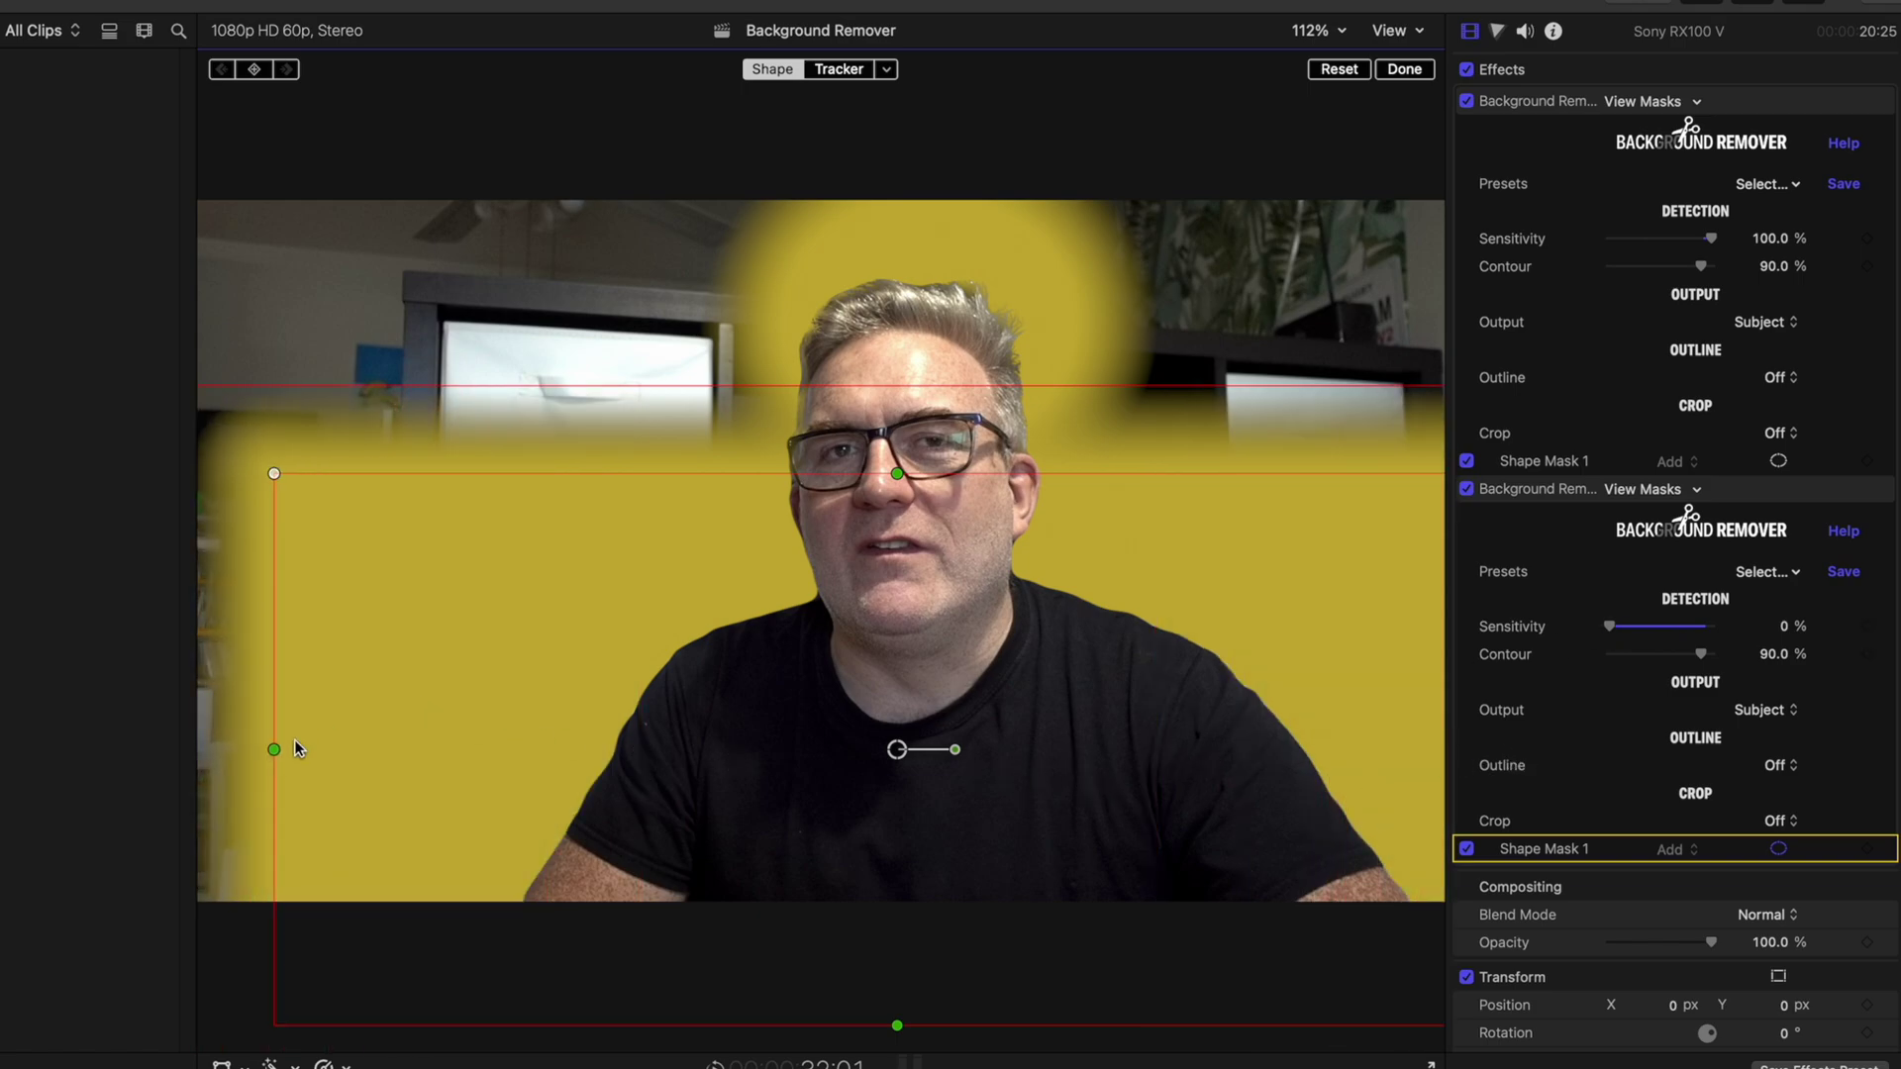
pyautogui.moveTo(274, 751); pyautogui.dragTo(96, 759)
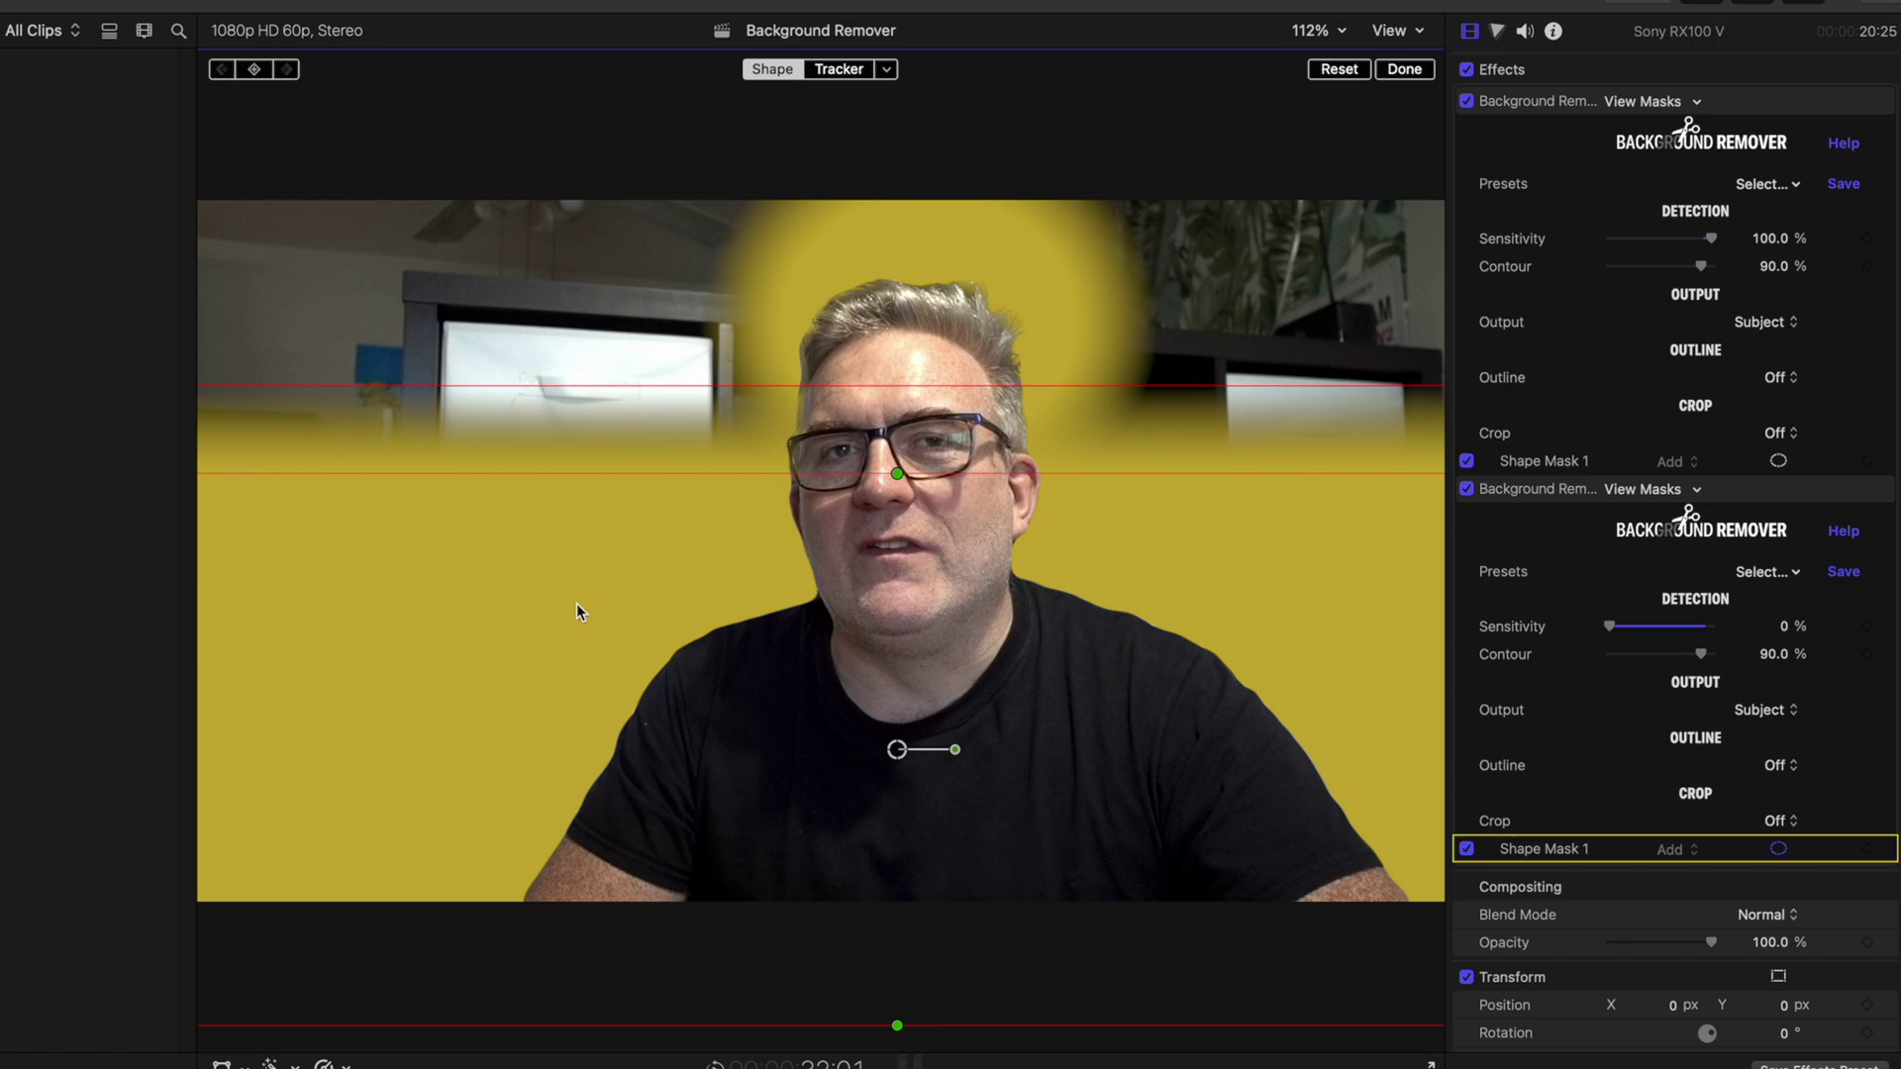
# Step: Stretch the first effect's mask into a full-width rectangular band at eye level, then select the second mask
pyautogui.click(1644, 489)
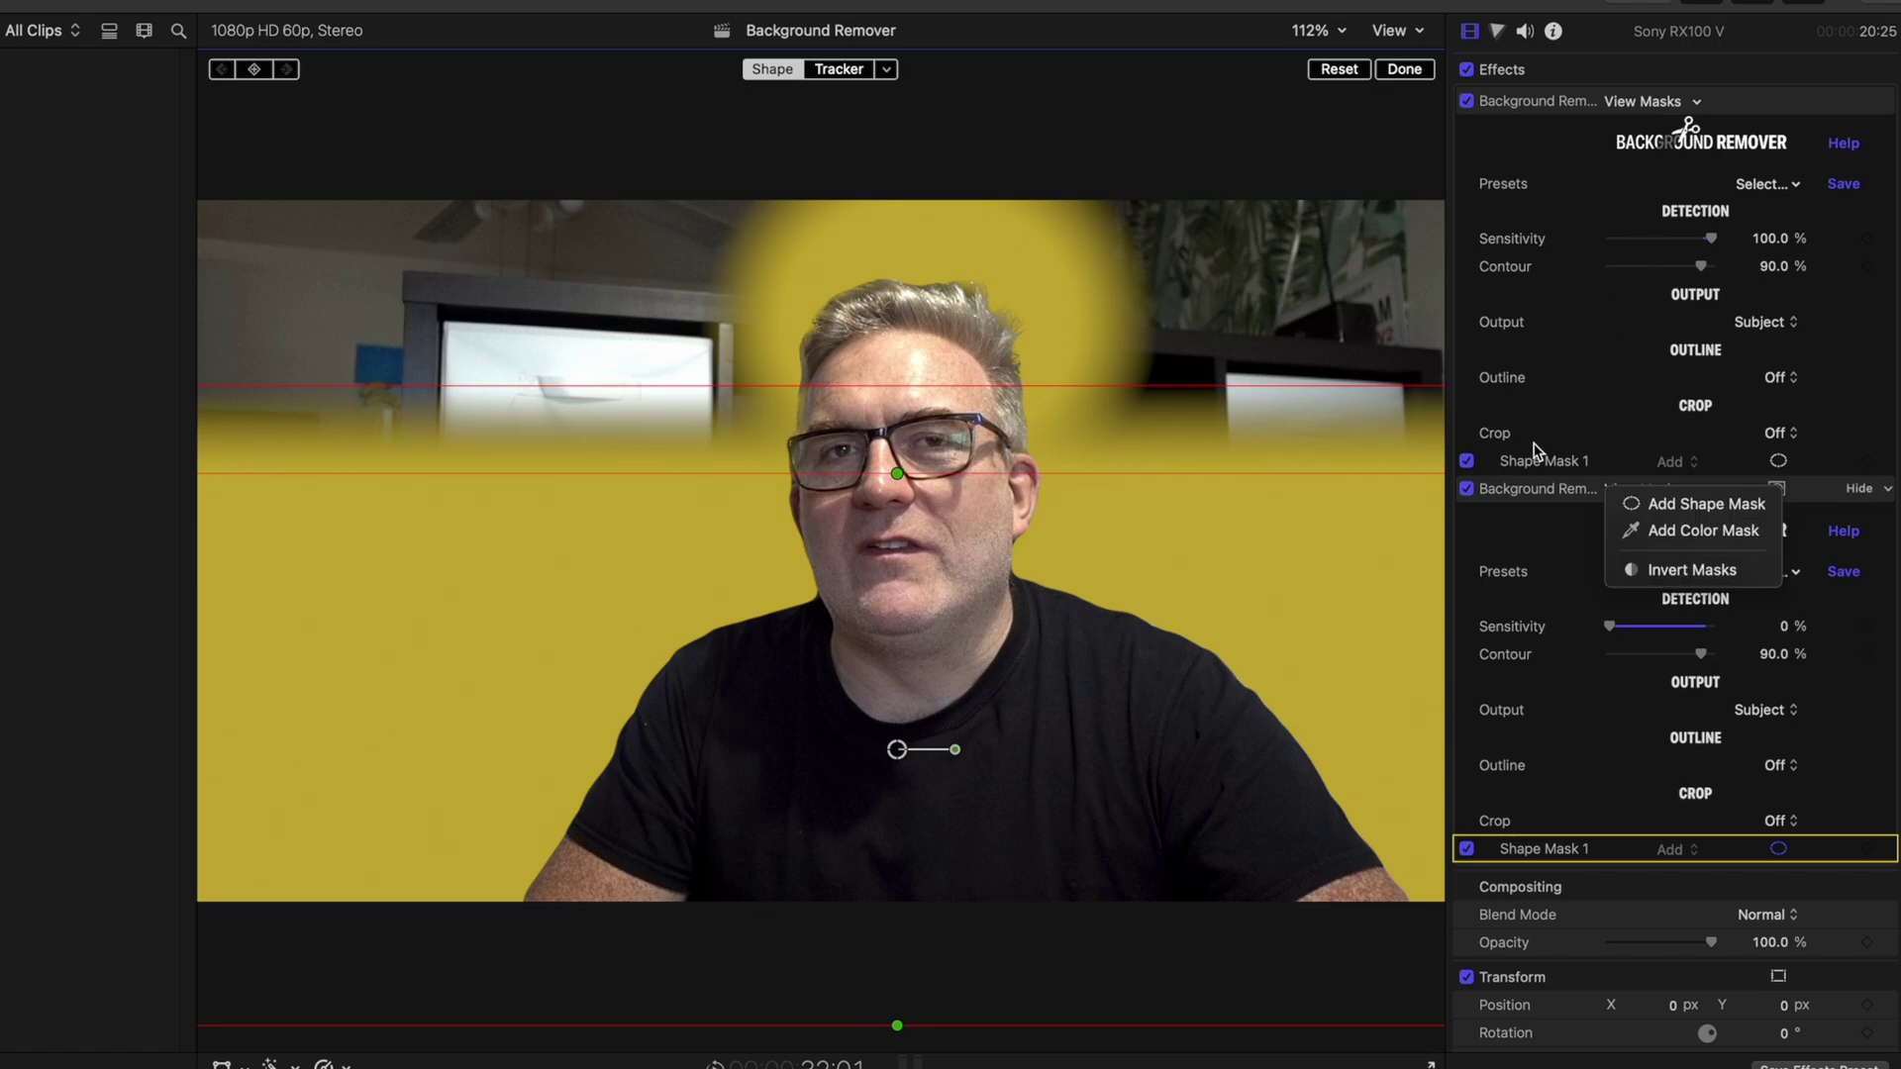
pyautogui.click(1564, 466)
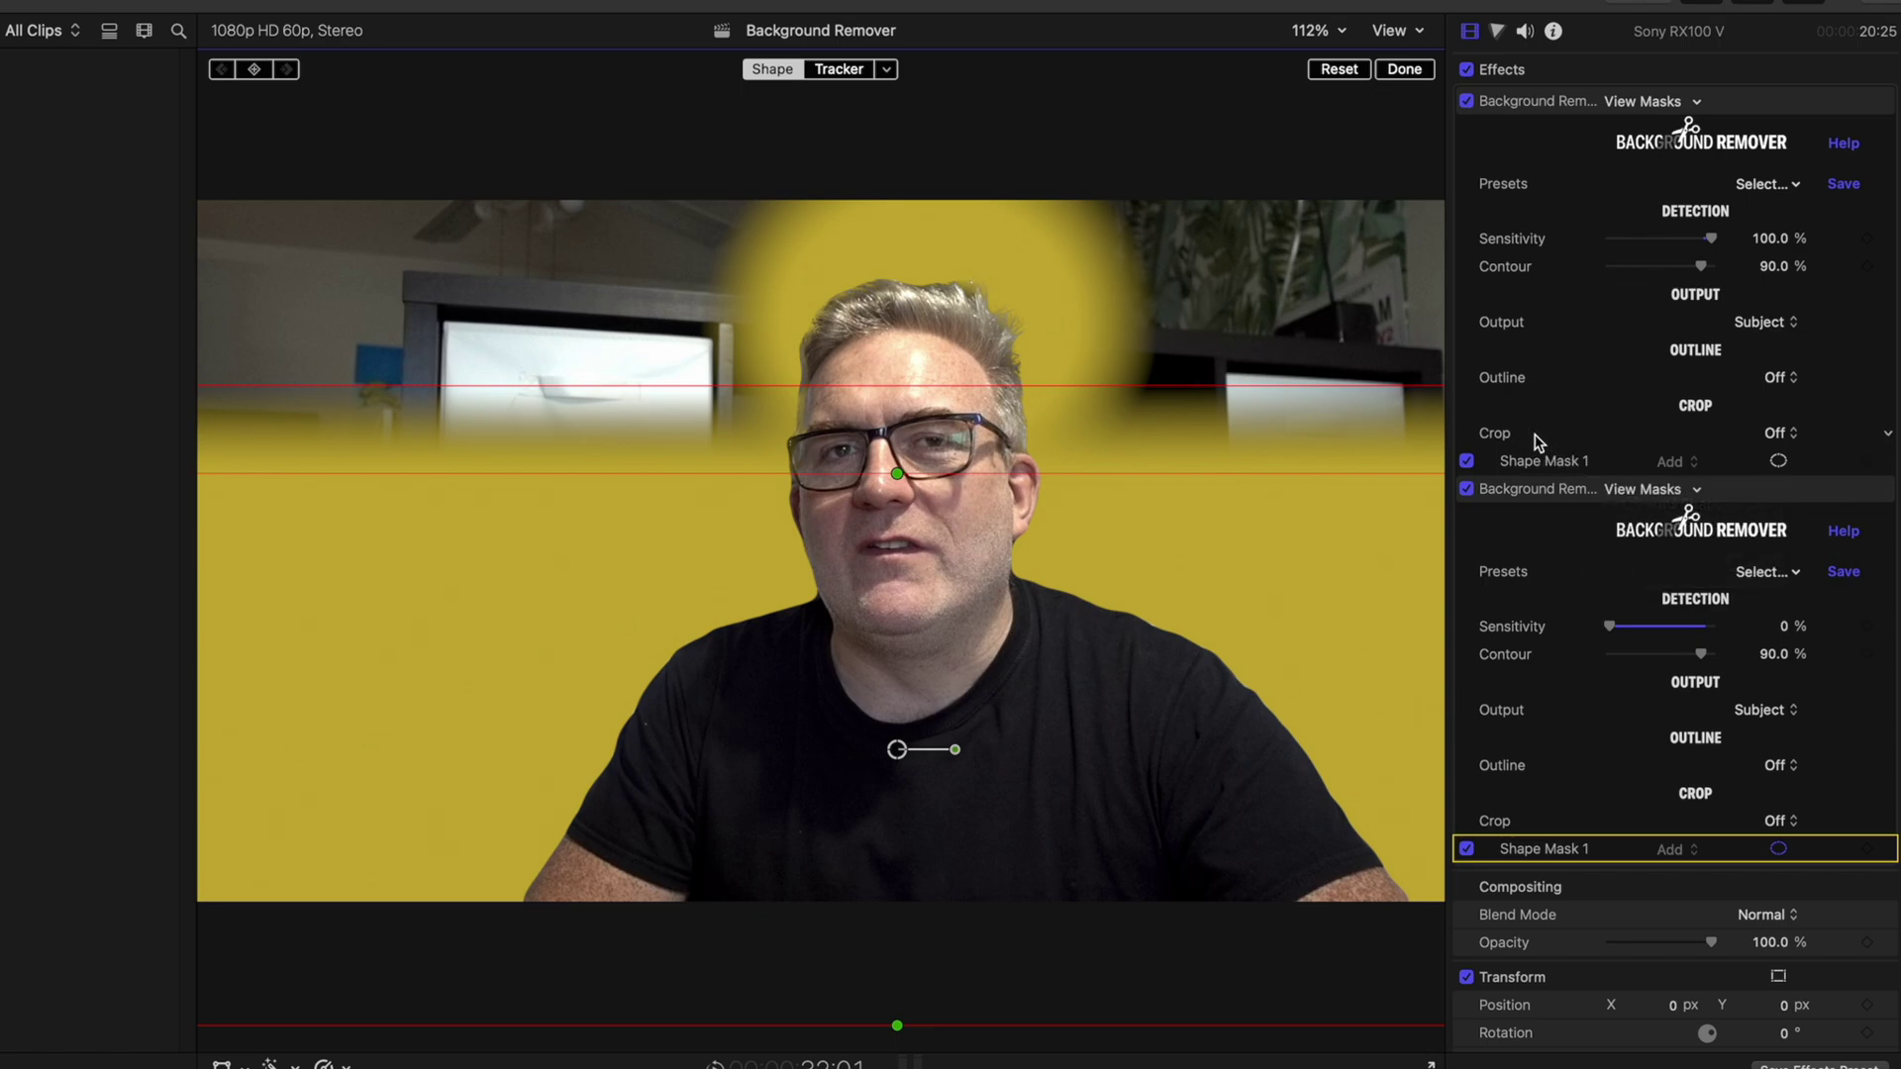
pyautogui.click(1560, 463)
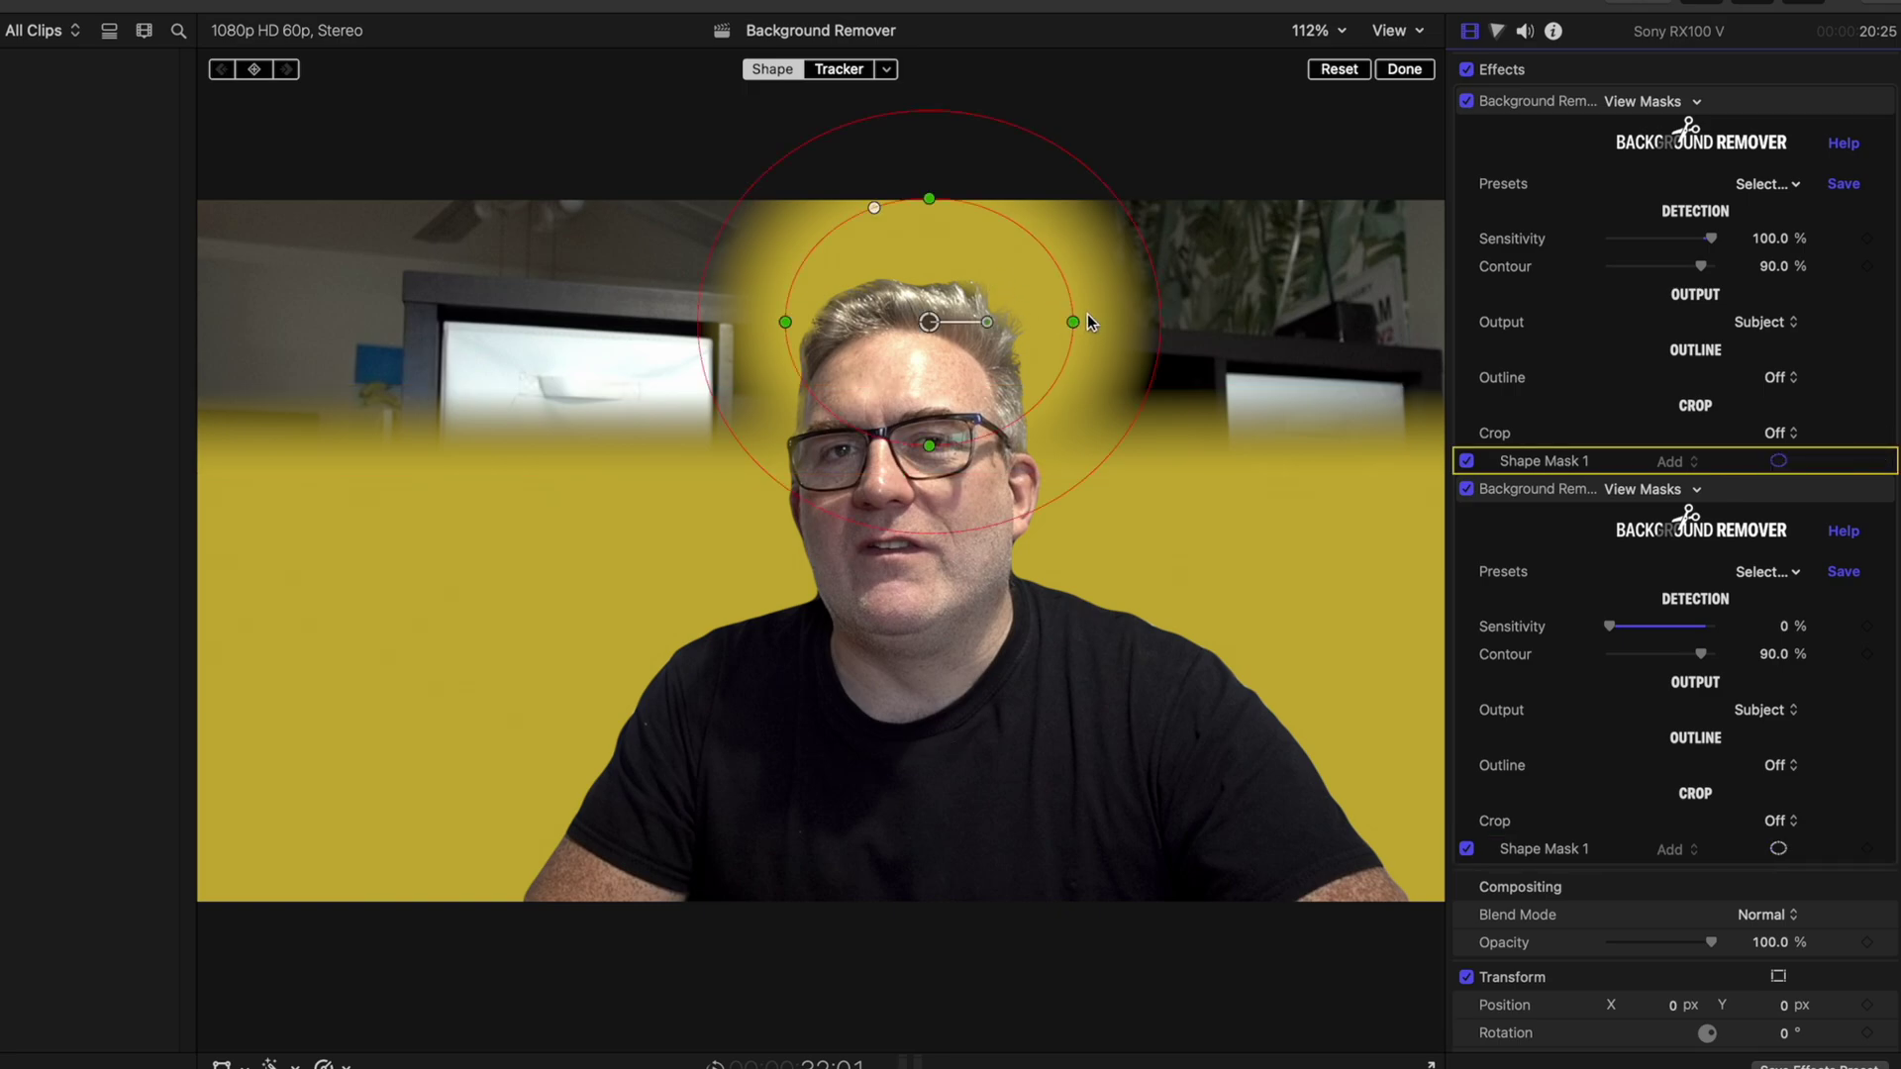
pyautogui.moveTo(1079, 322); pyautogui.dragTo(1504, 318)
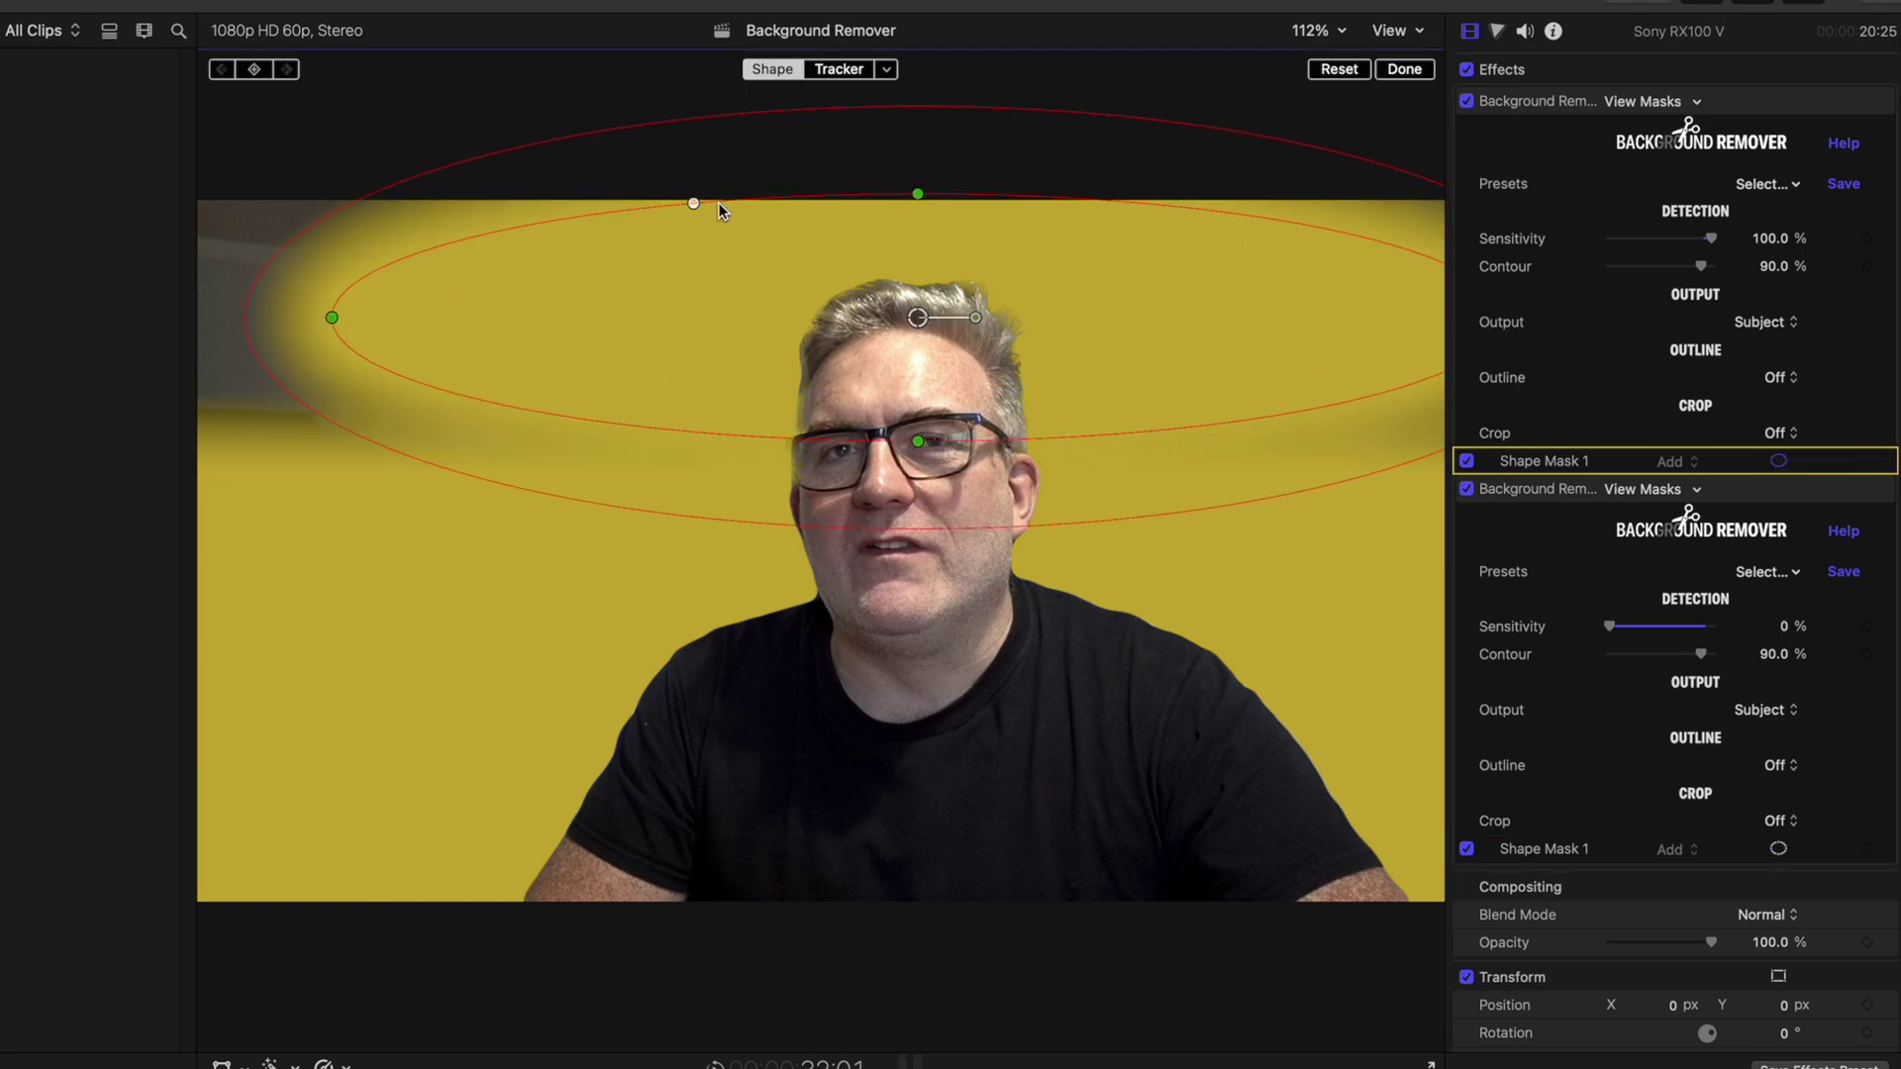
pyautogui.moveTo(693, 205); pyautogui.dragTo(255, 195)
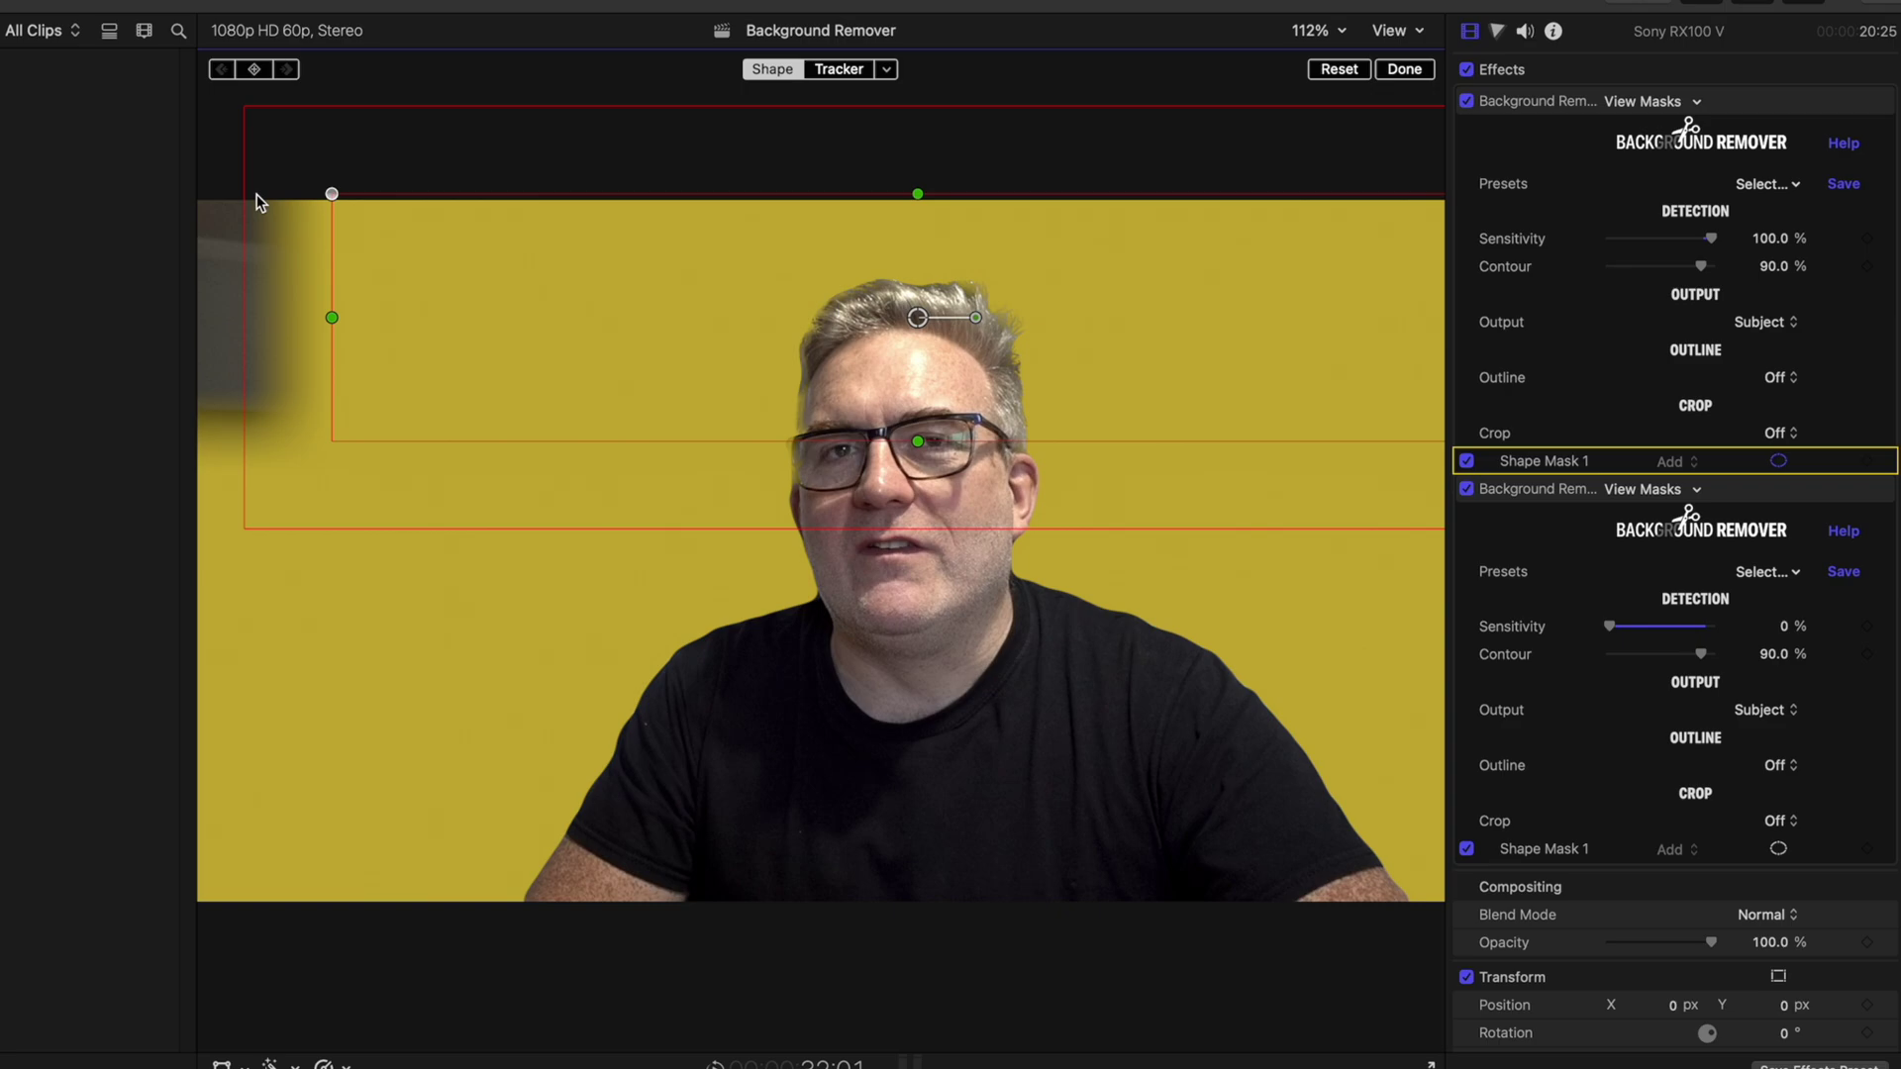
pyautogui.moveTo(339, 318); pyautogui.dragTo(141, 325)
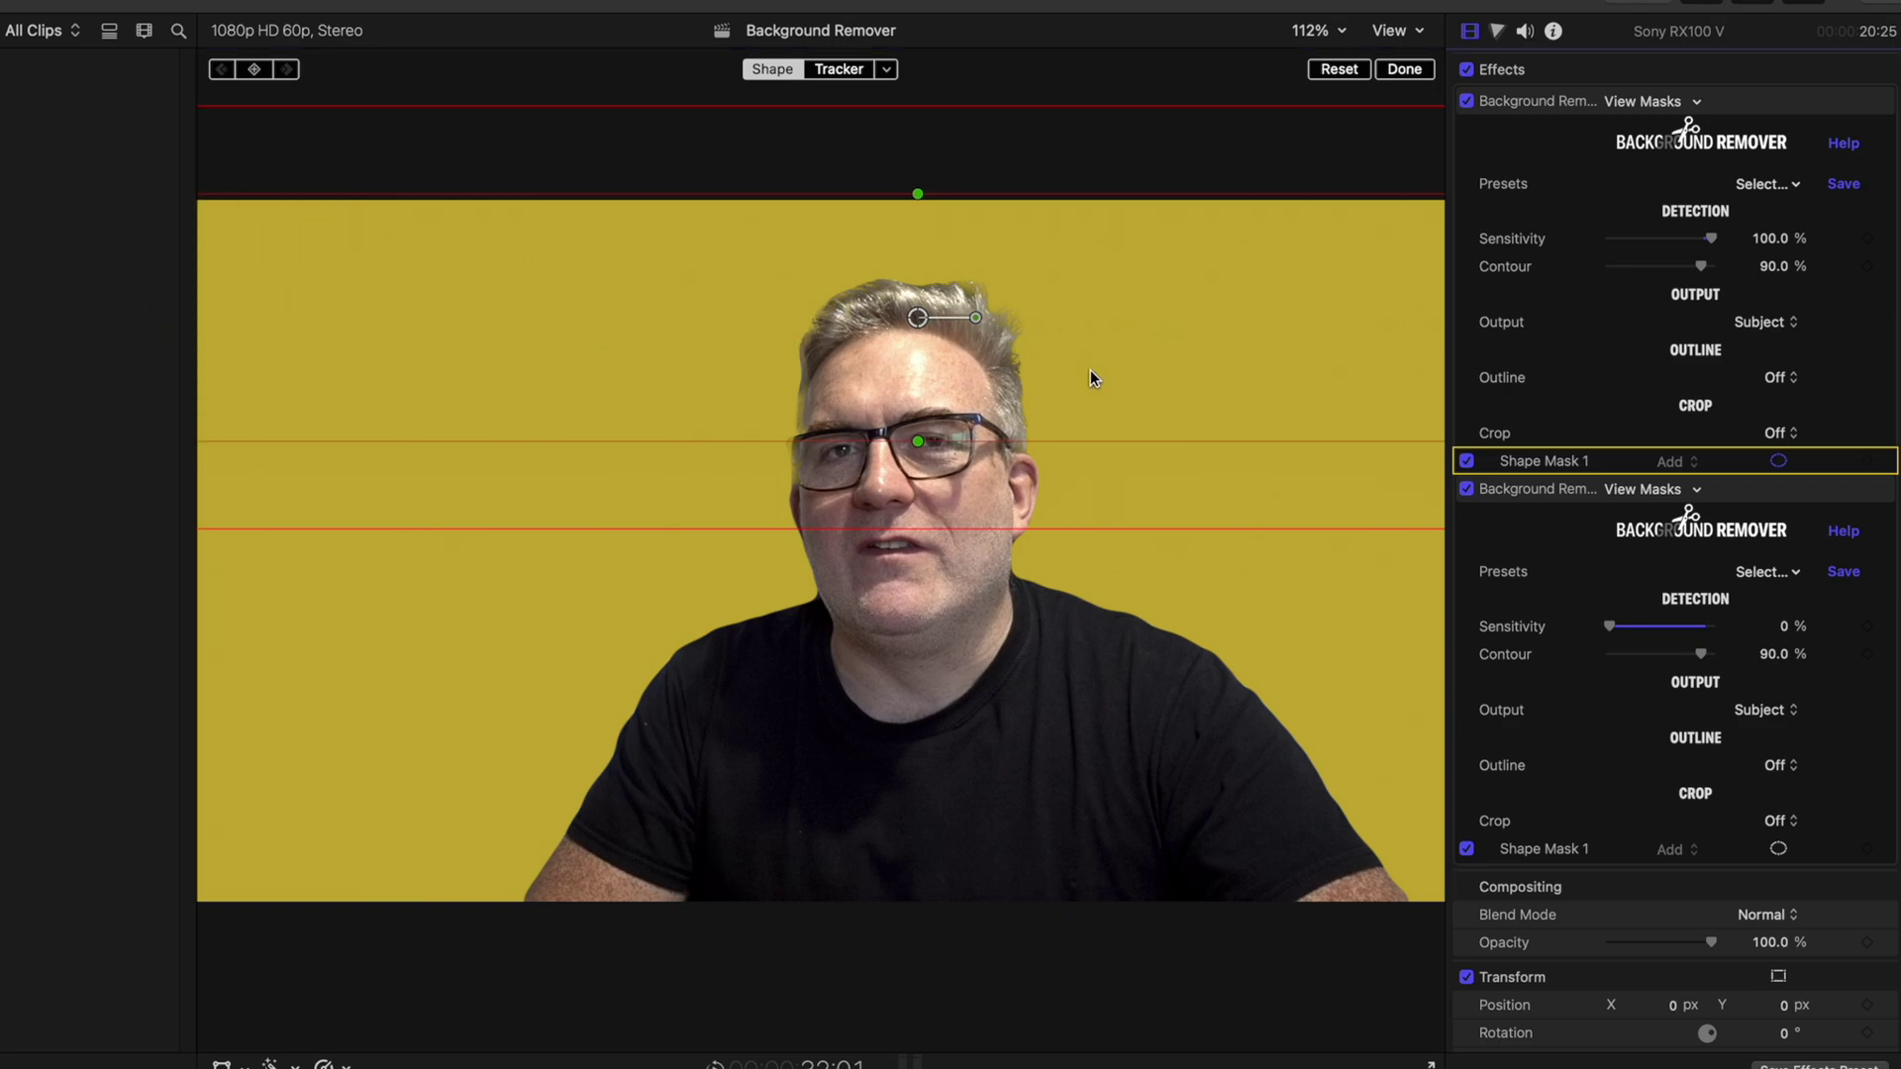
pyautogui.moveTo(928, 327); pyautogui.dragTo(912, 283)
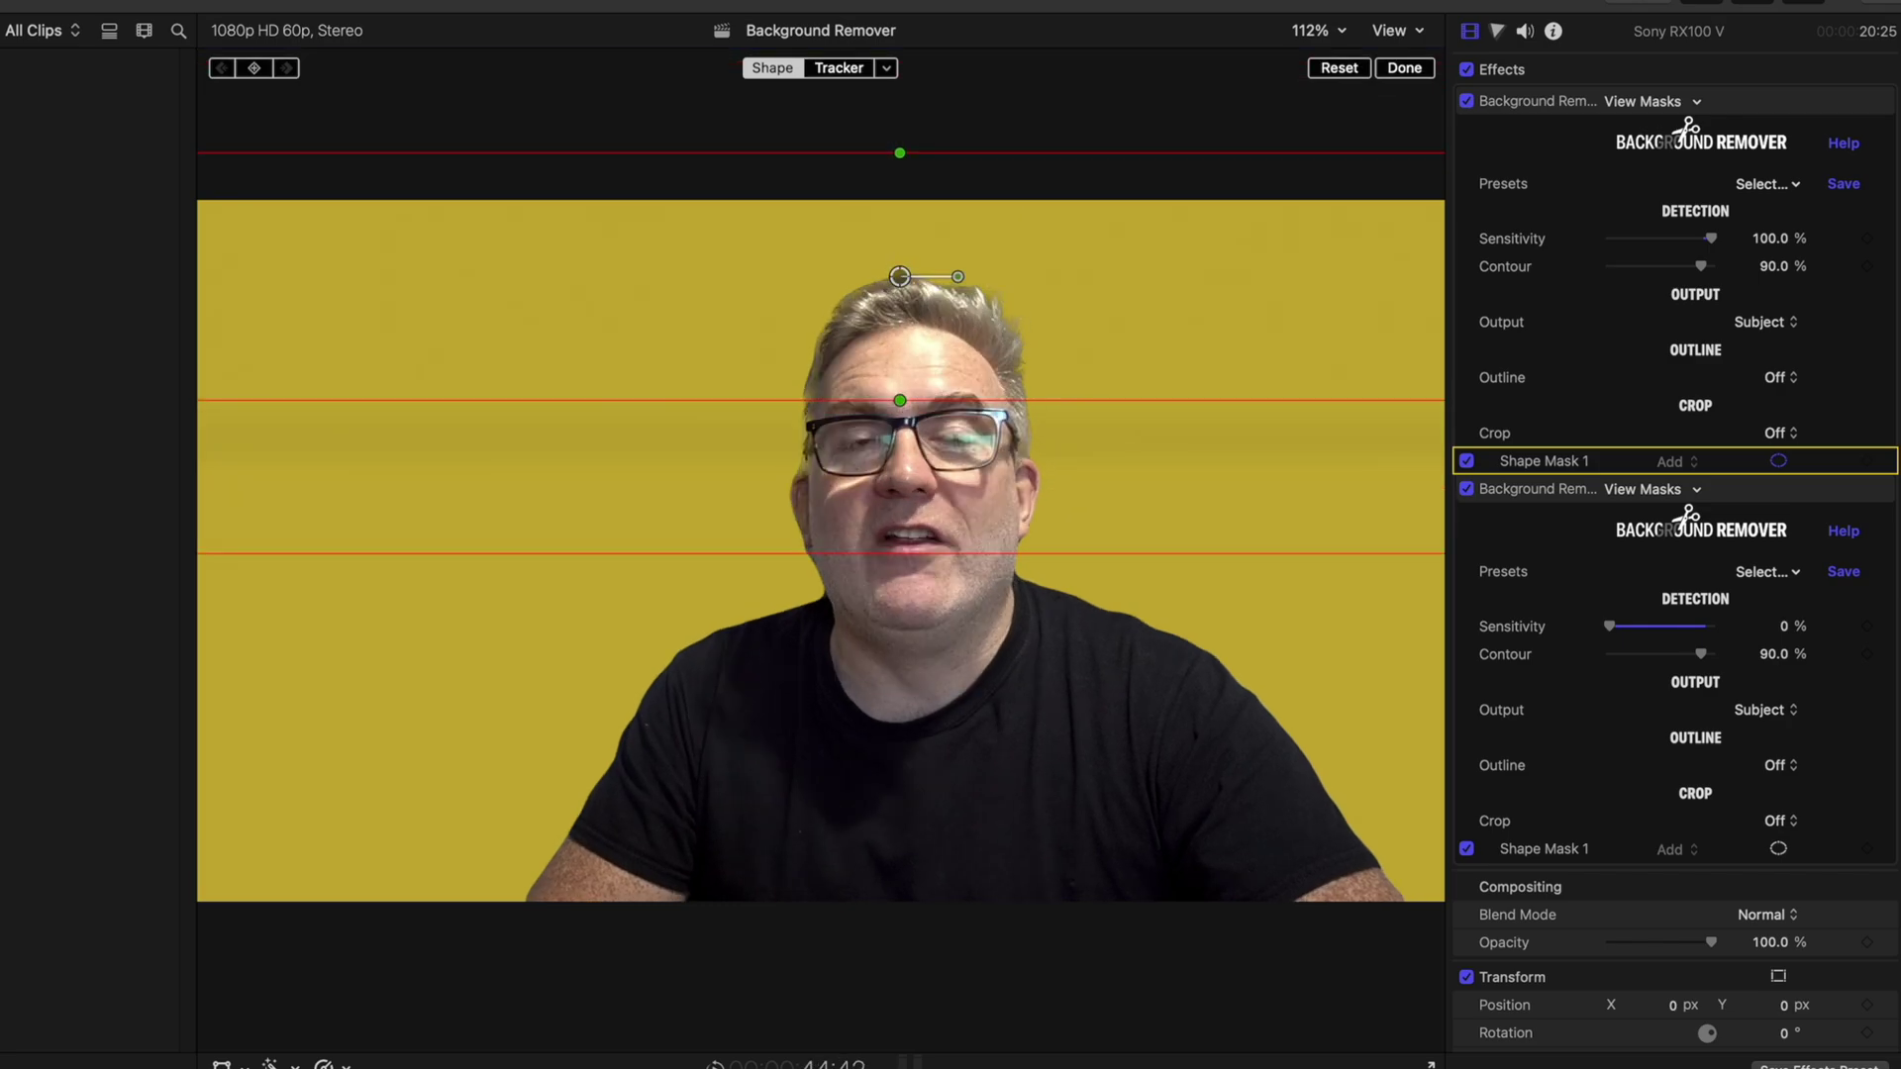
pyautogui.click(1560, 851)
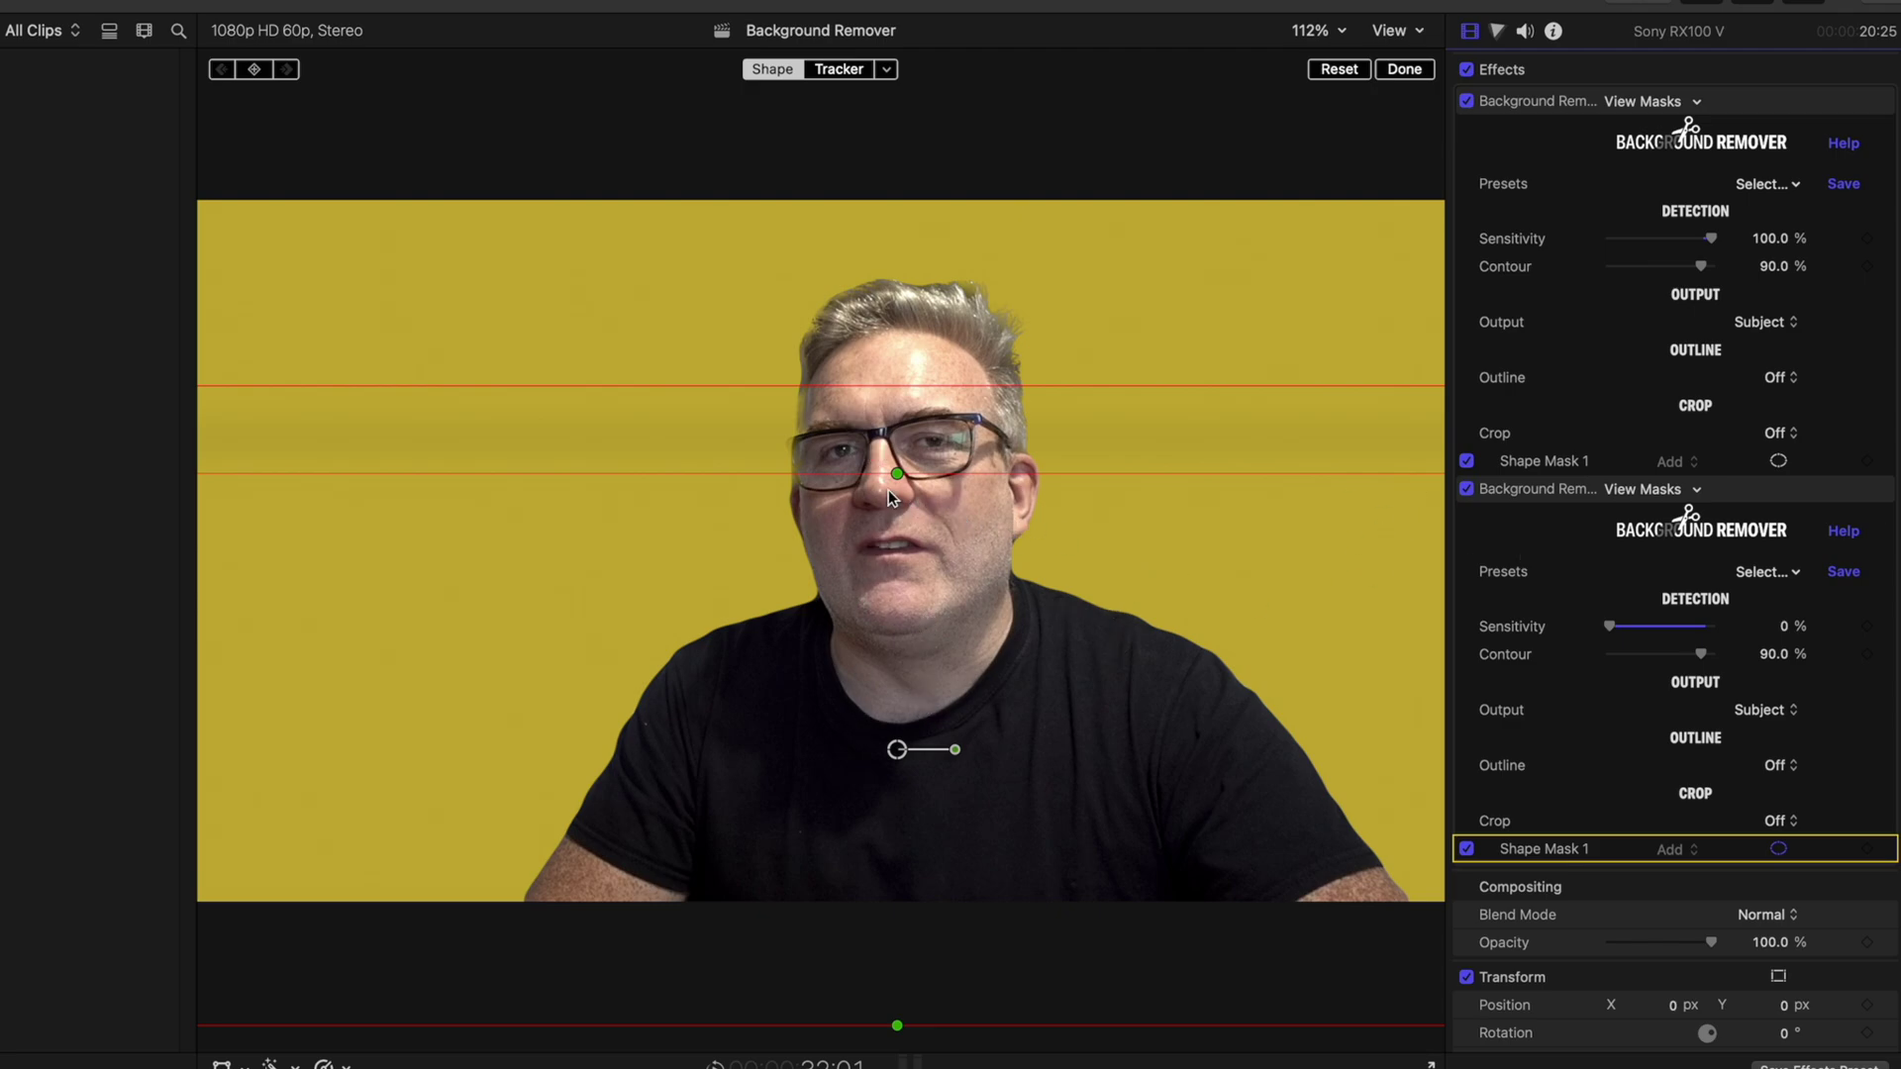
# Step: Drag the second mask's red edges higher on the presenter's frame and stop playback
pyautogui.moveTo(896, 475); pyautogui.dragTo(898, 408)
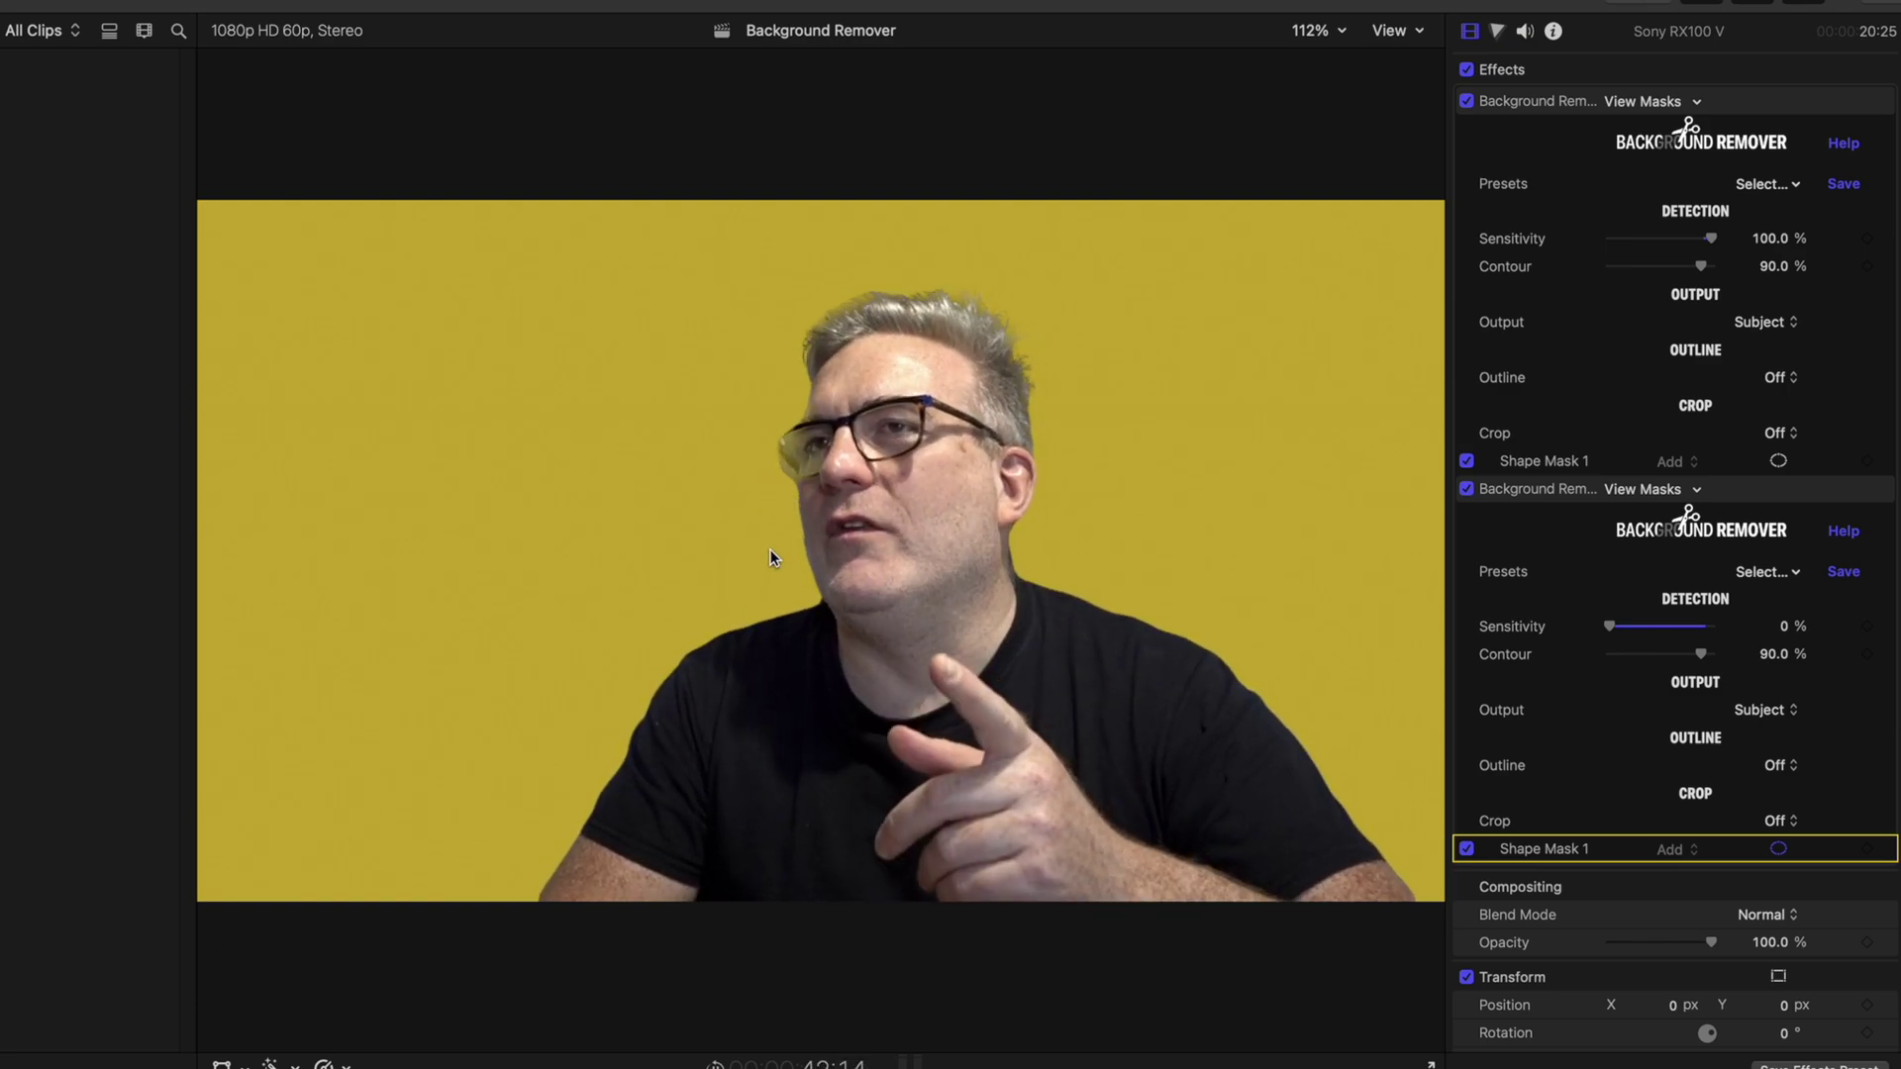
pyautogui.press('space')
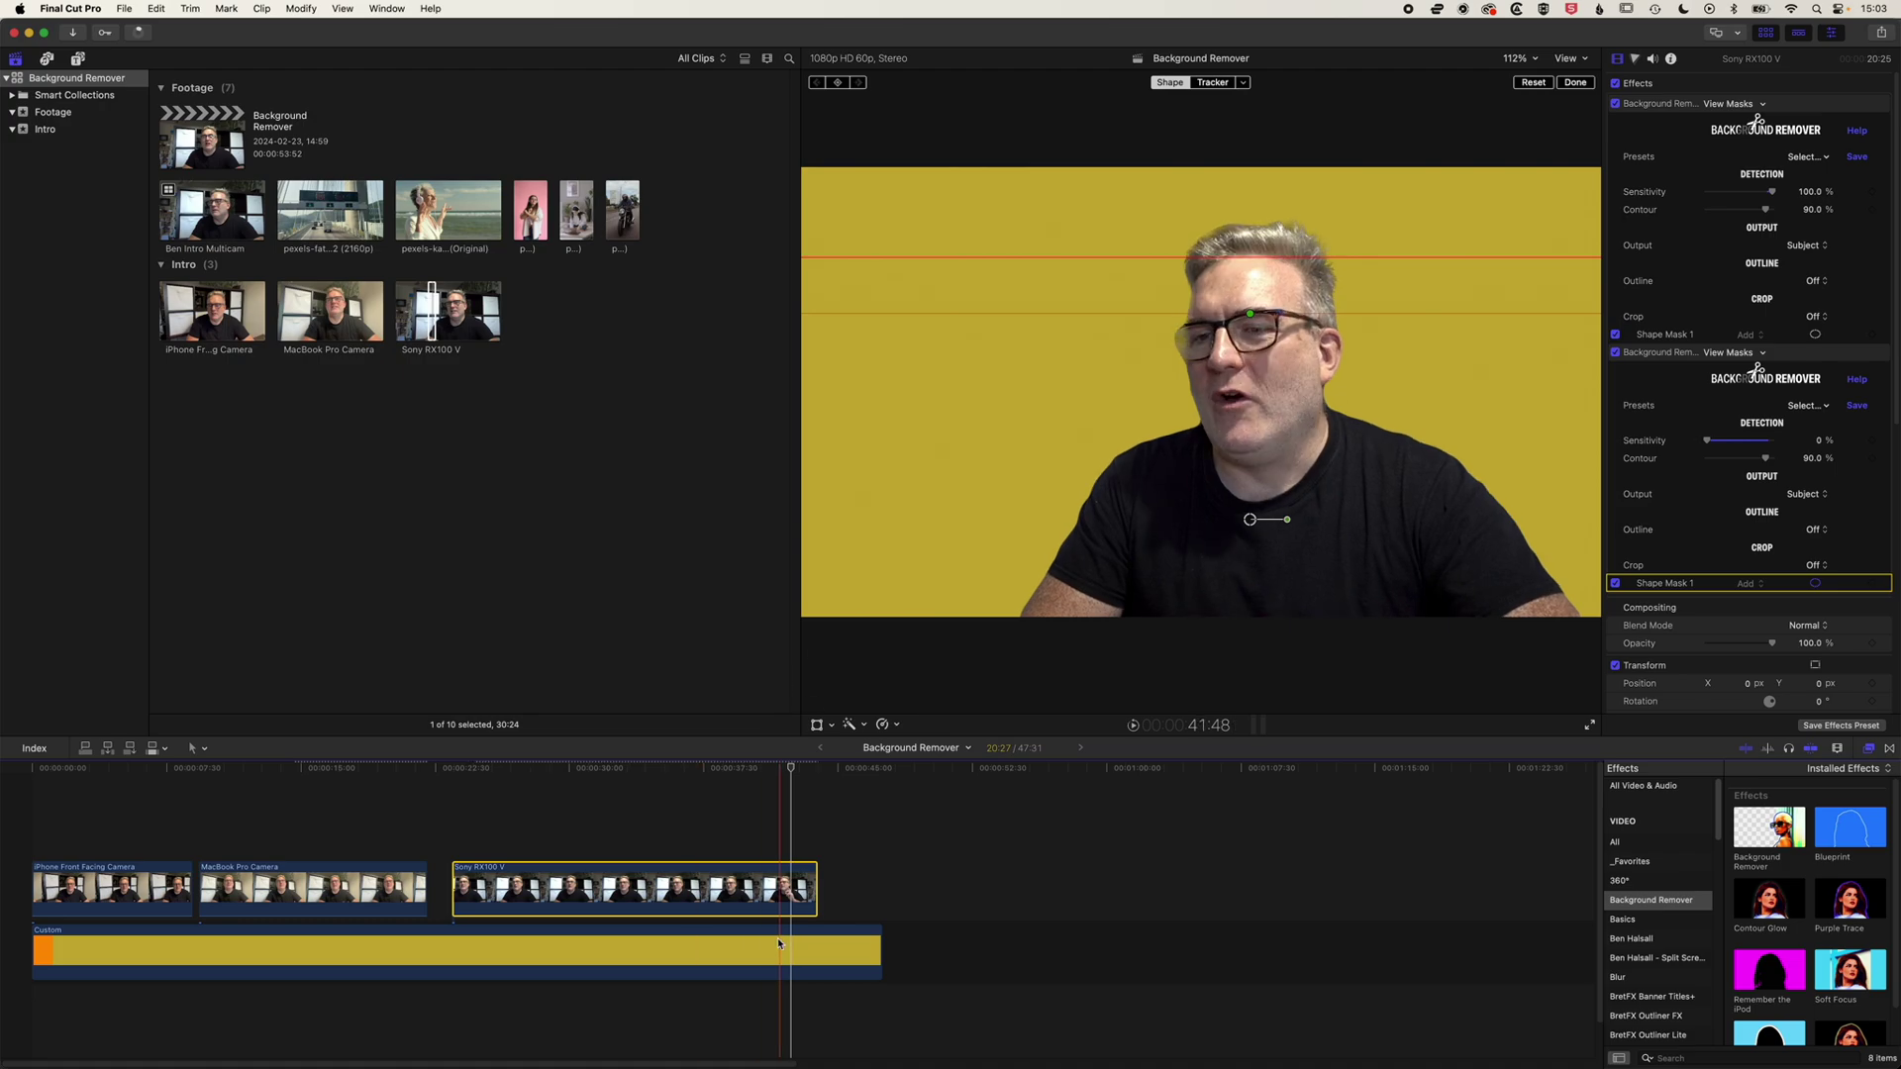
# Step: Extend the yellow Custom generator and add the pexels beach dancer clip after the Sony clip
pyautogui.moveTo(881, 955); pyautogui.dragTo(1452, 955)
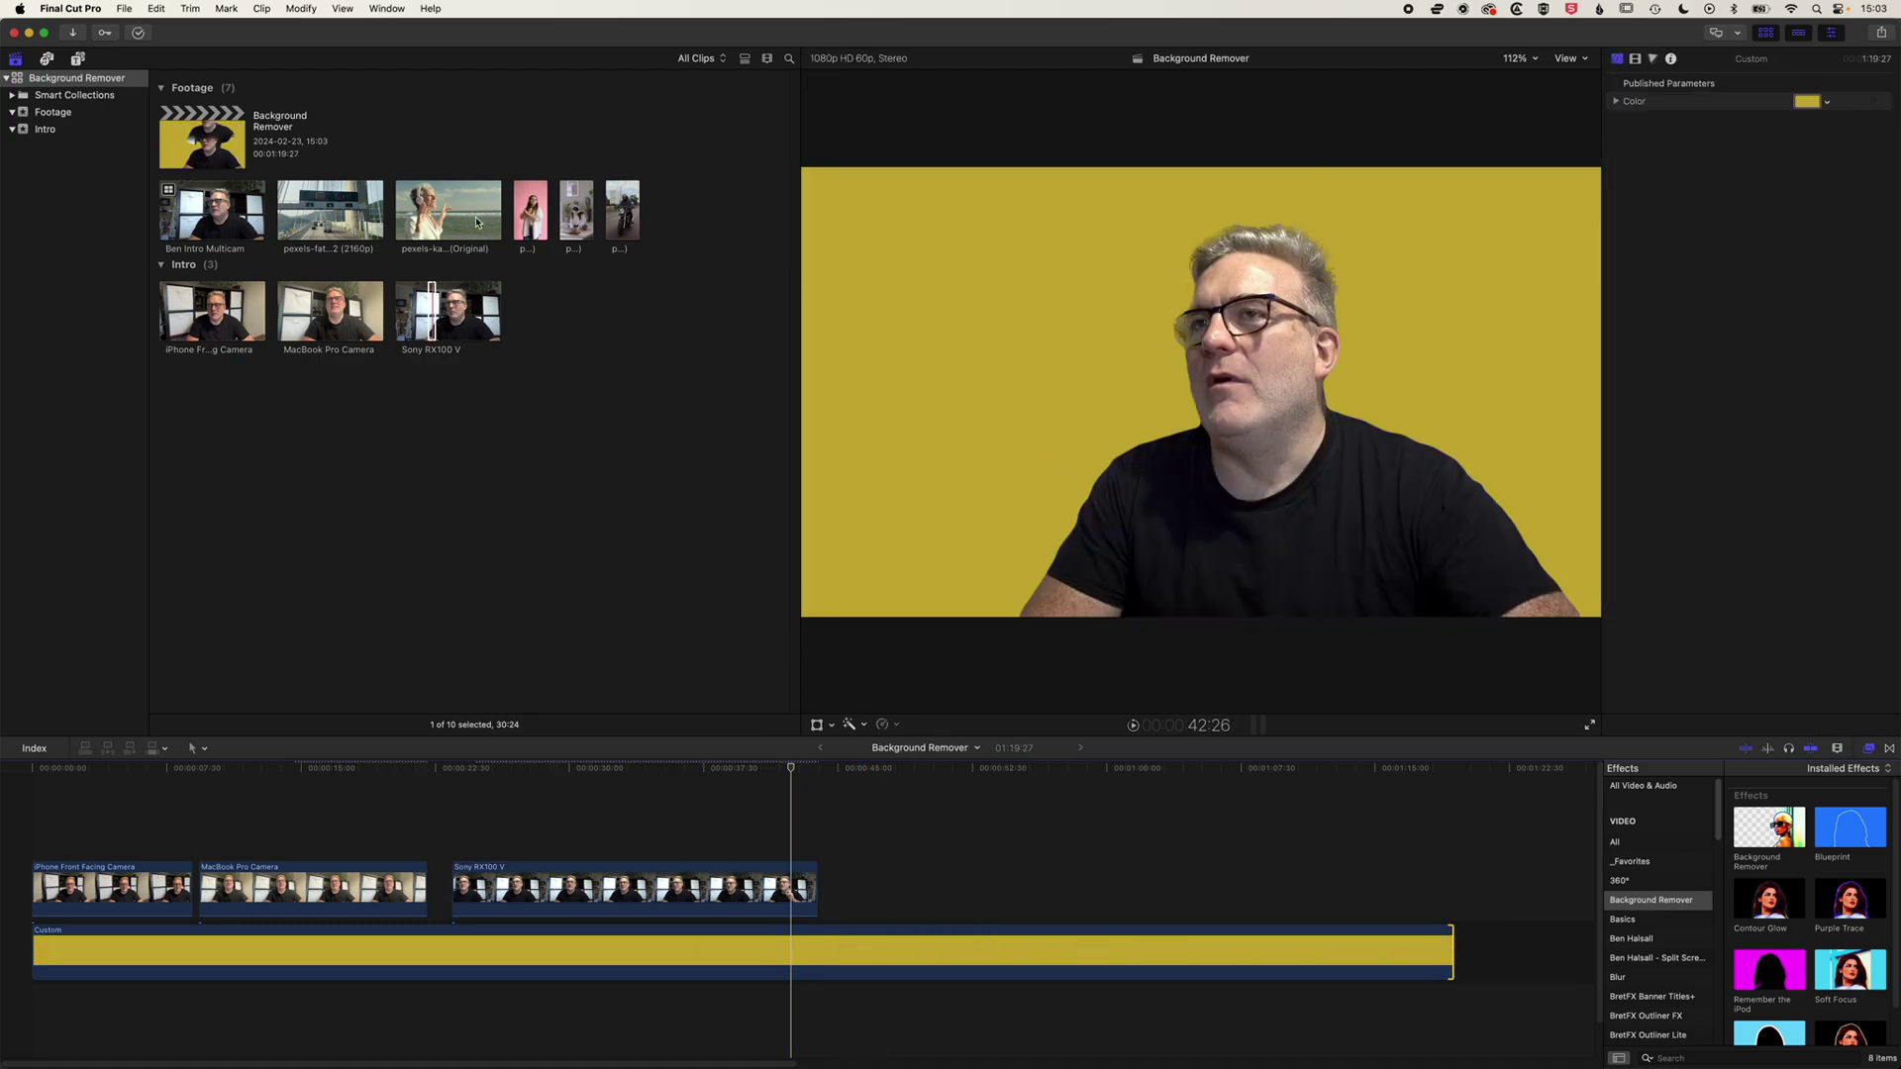
pyautogui.moveTo(476, 222); pyautogui.dragTo(880, 889)
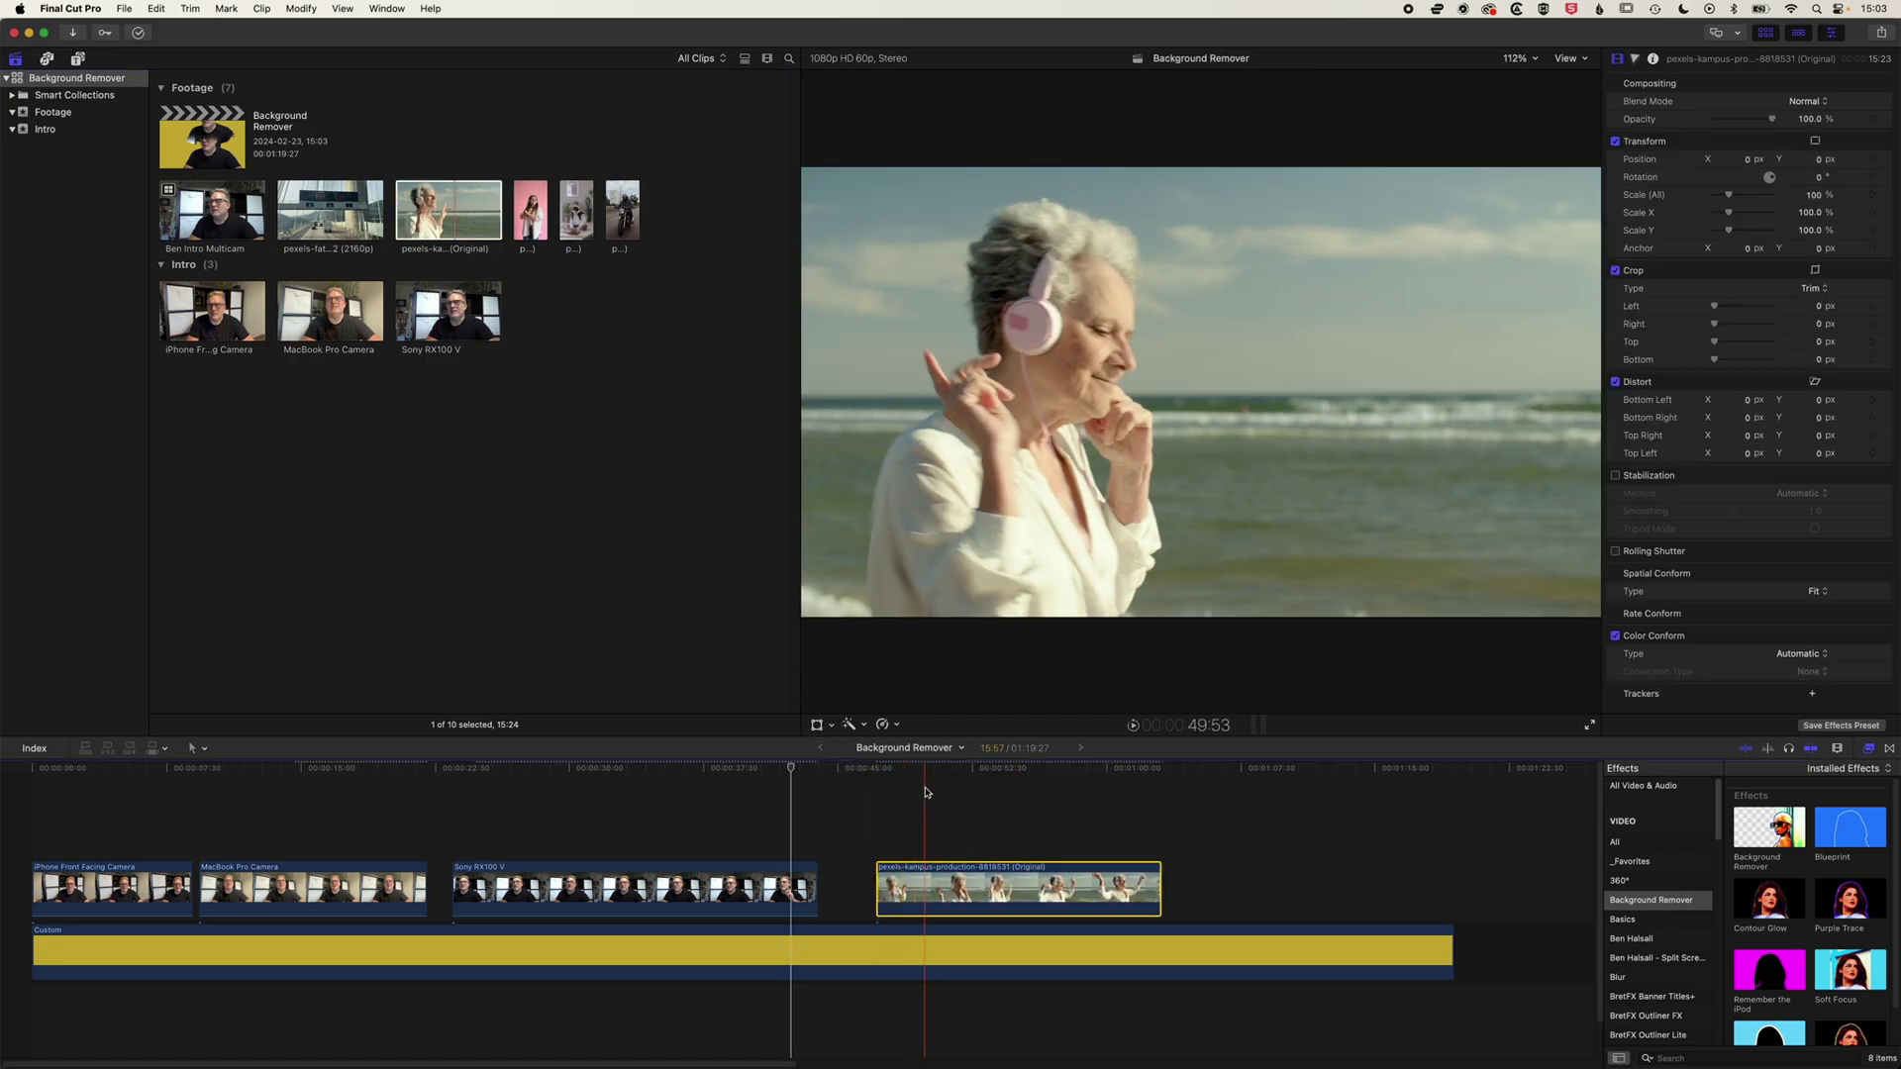
pyautogui.click(992, 769)
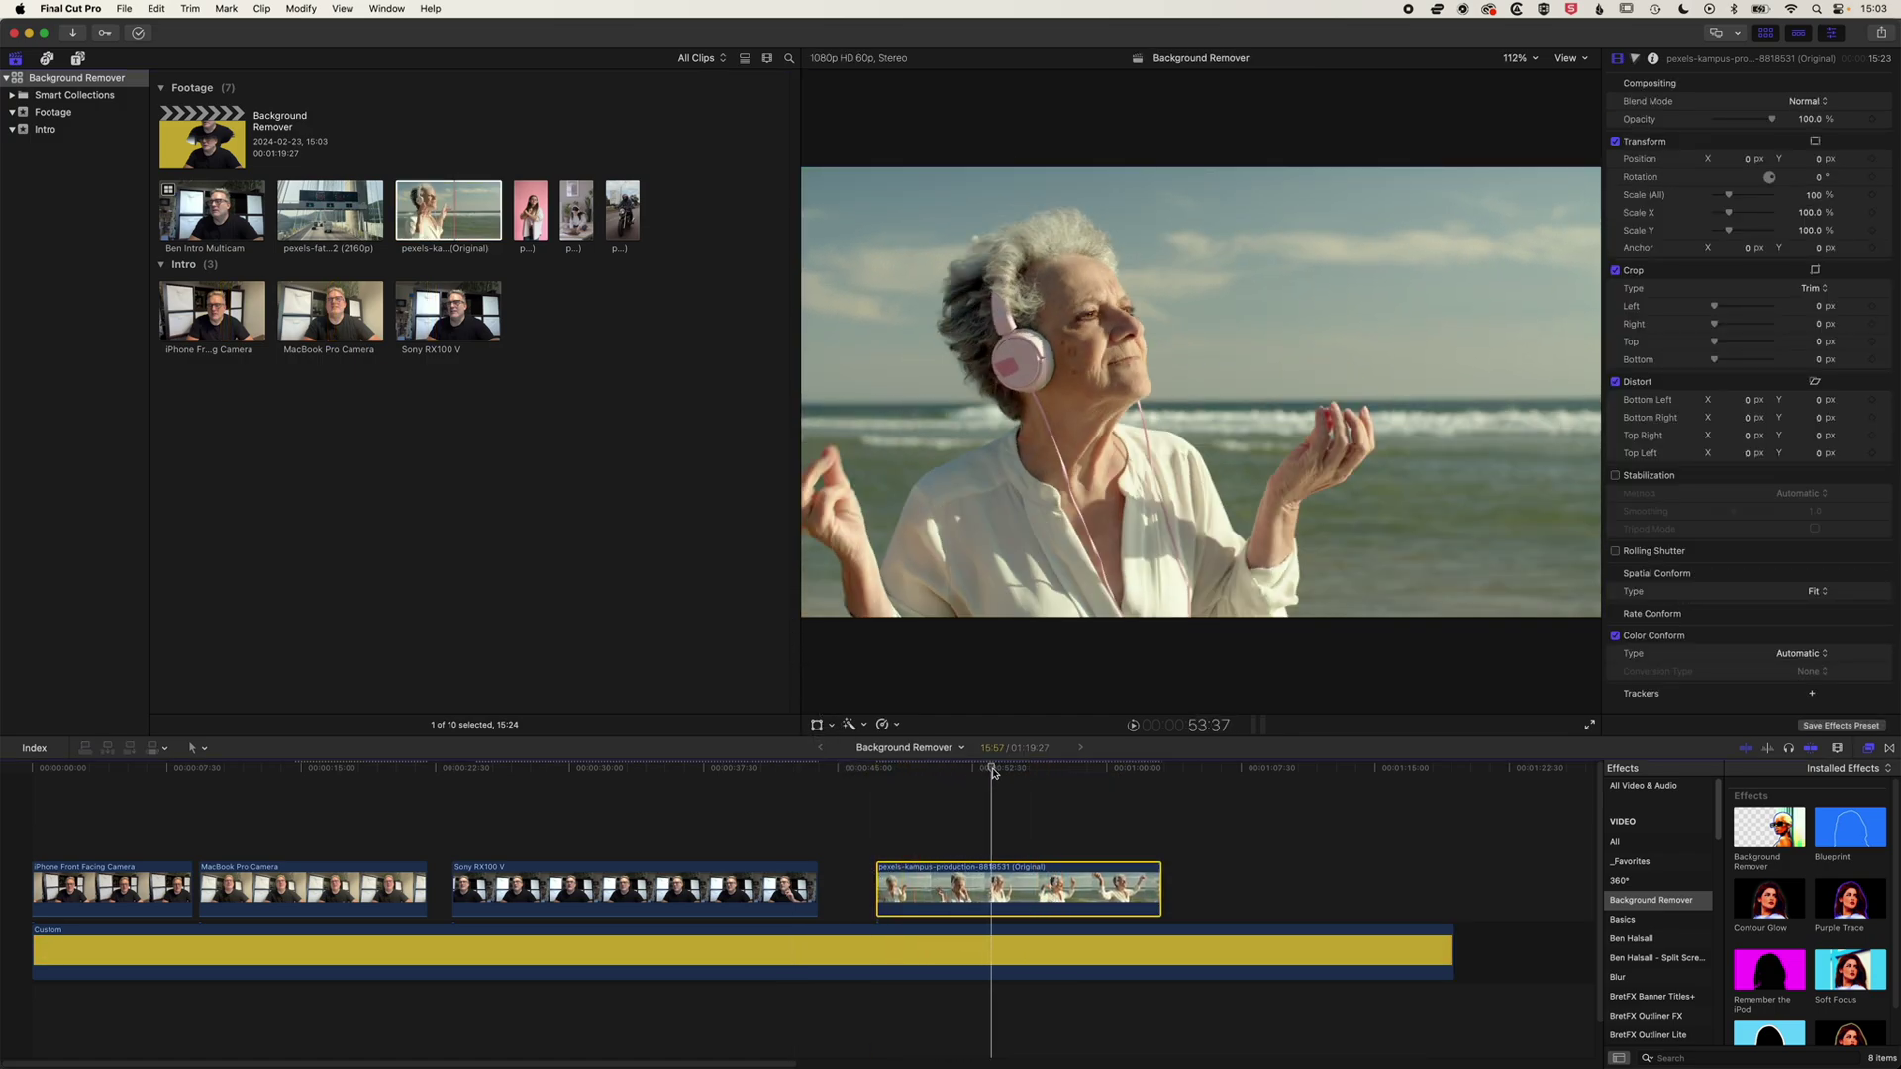
# Step: Apply Background Remover to the dancer clip and lower its Sensitivity to 0%
pyautogui.moveTo(993, 773); pyautogui.dragTo(1019, 769)
pyautogui.moveTo(1767, 830); pyautogui.dragTo(1096, 886)
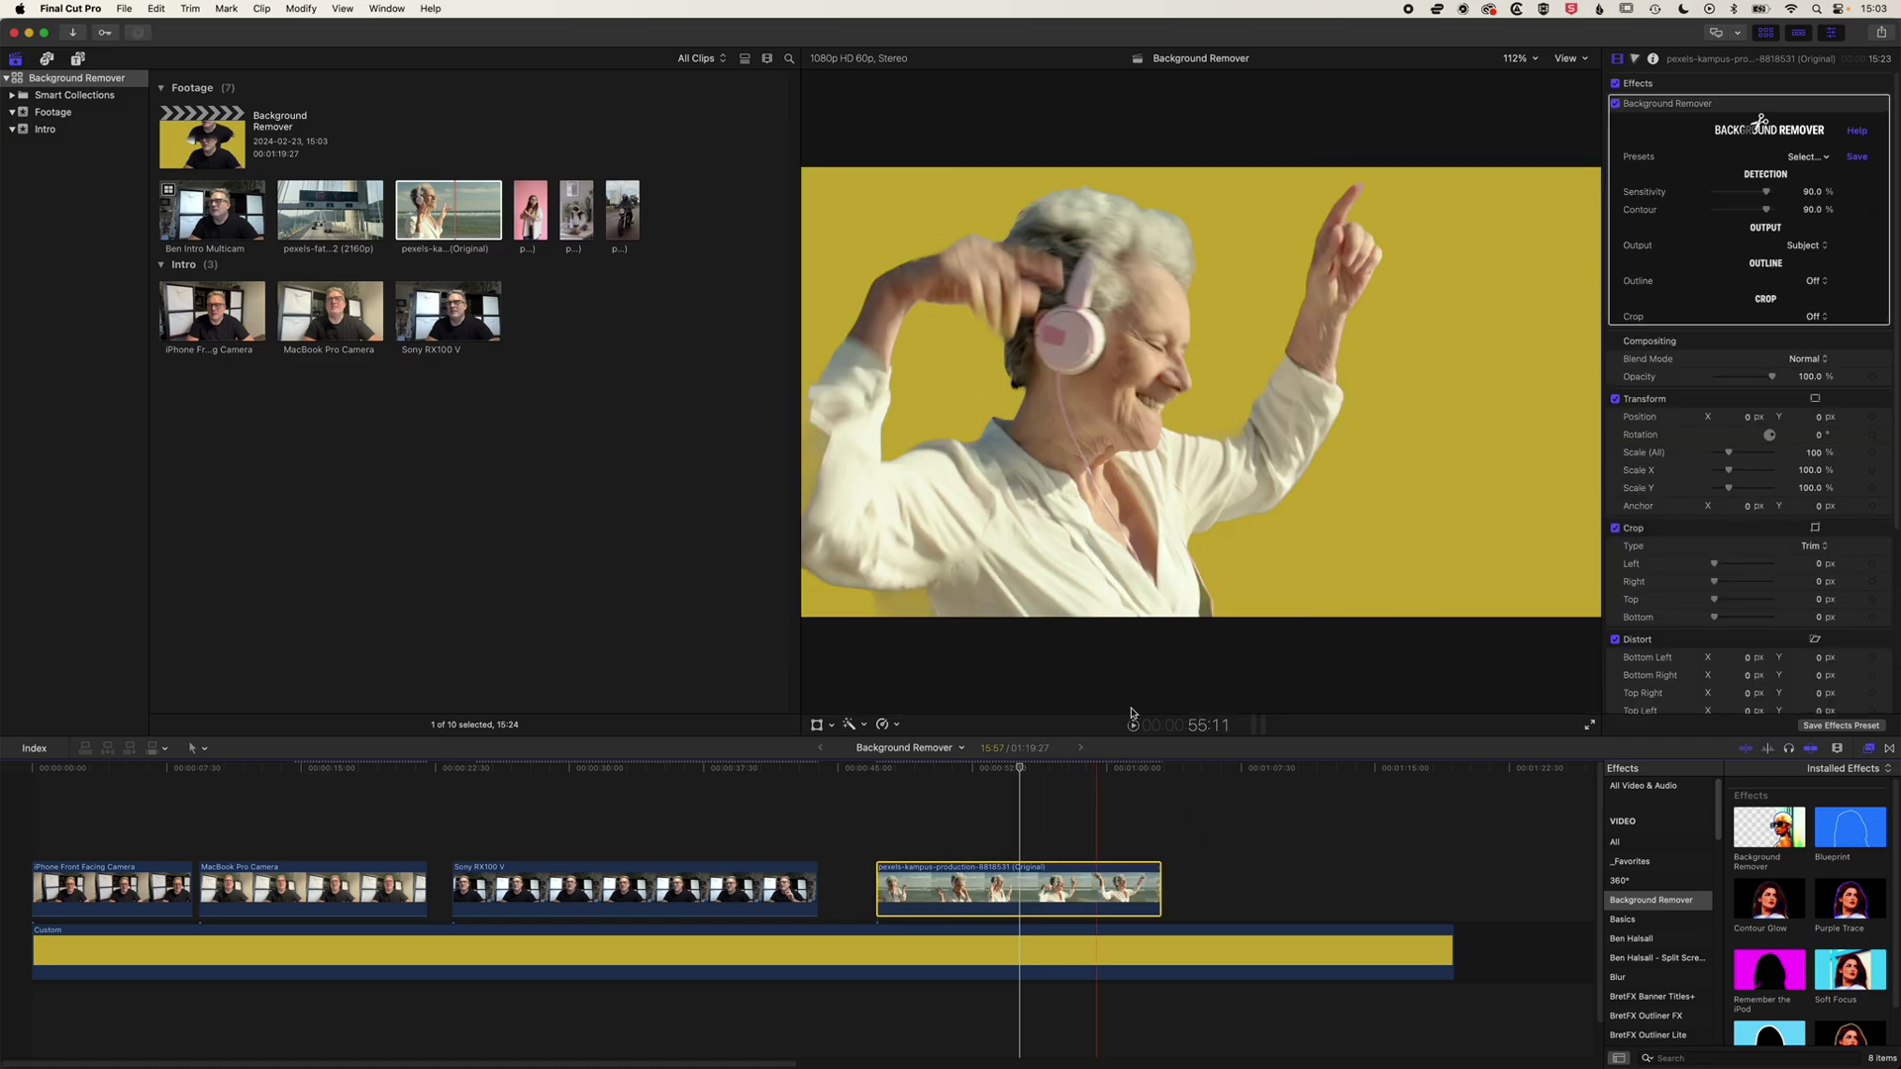
pyautogui.press('space')
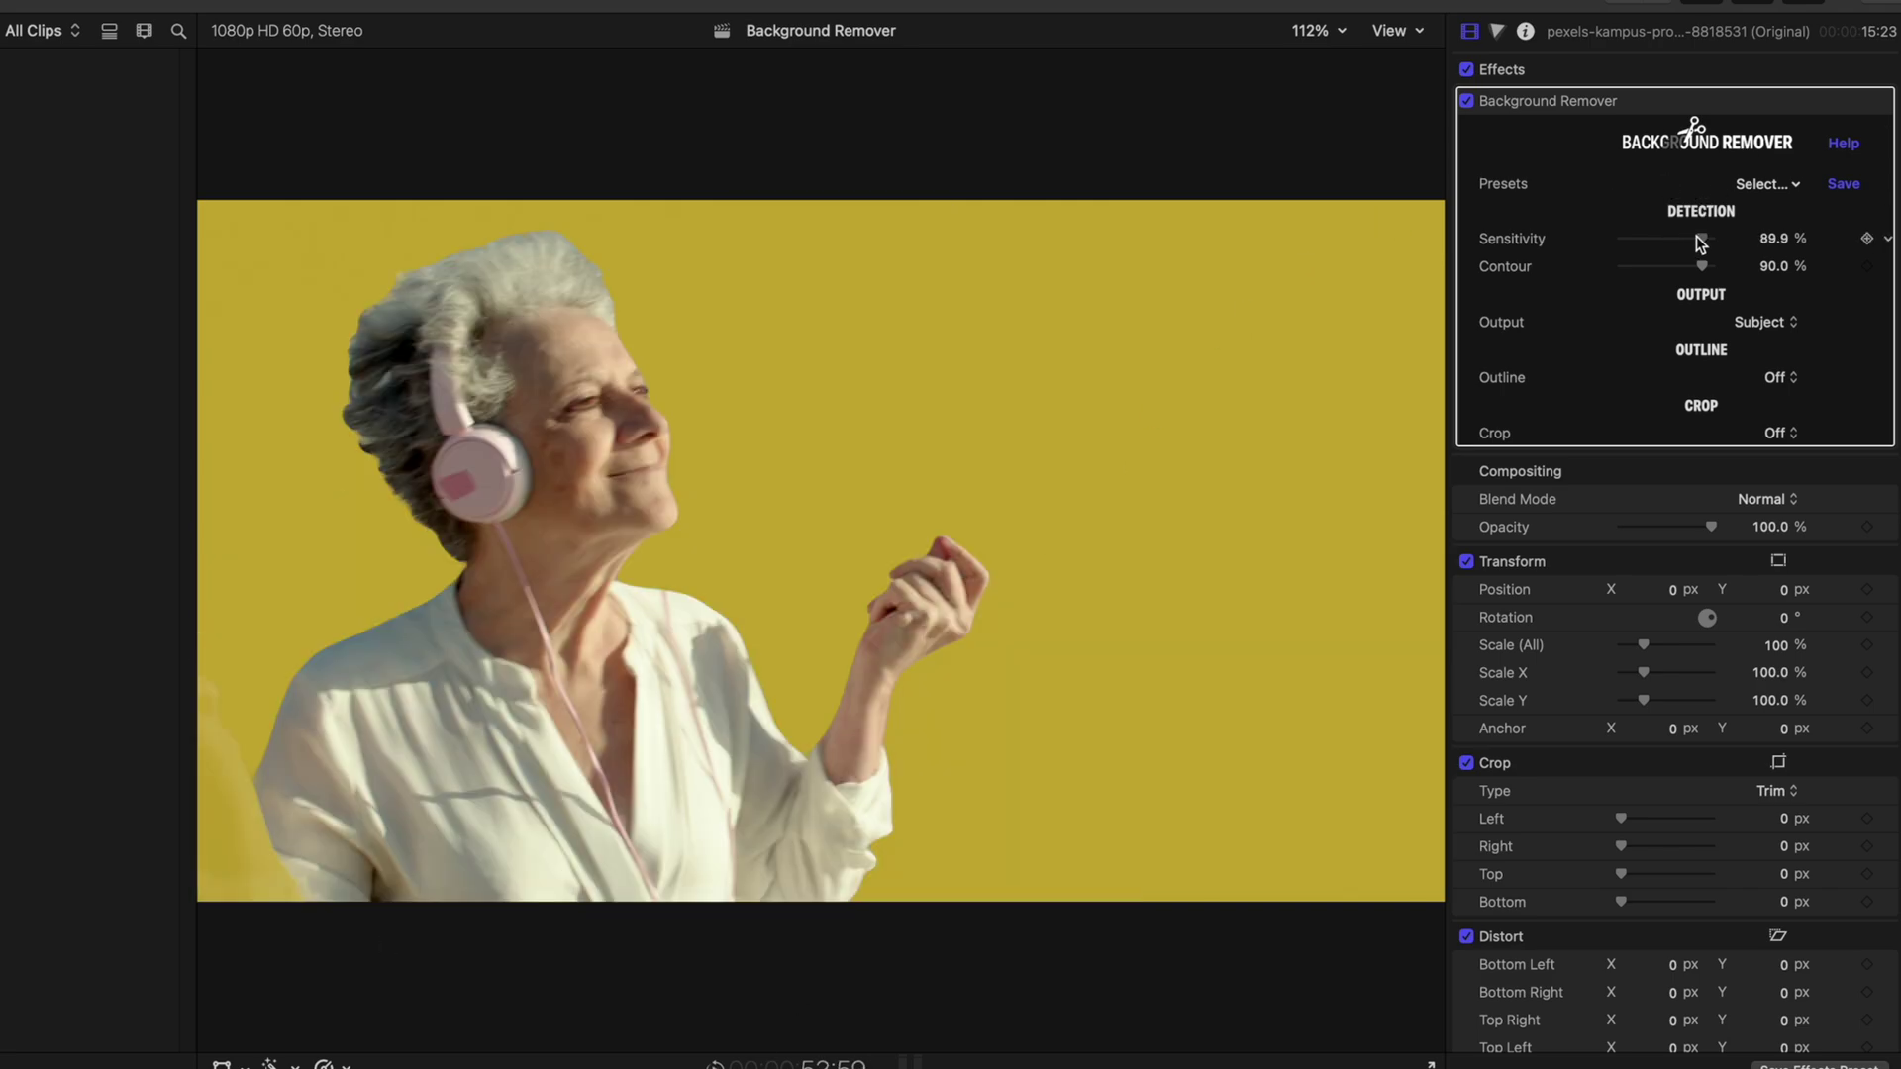
pyautogui.moveTo(1698, 239); pyautogui.dragTo(1604, 238)
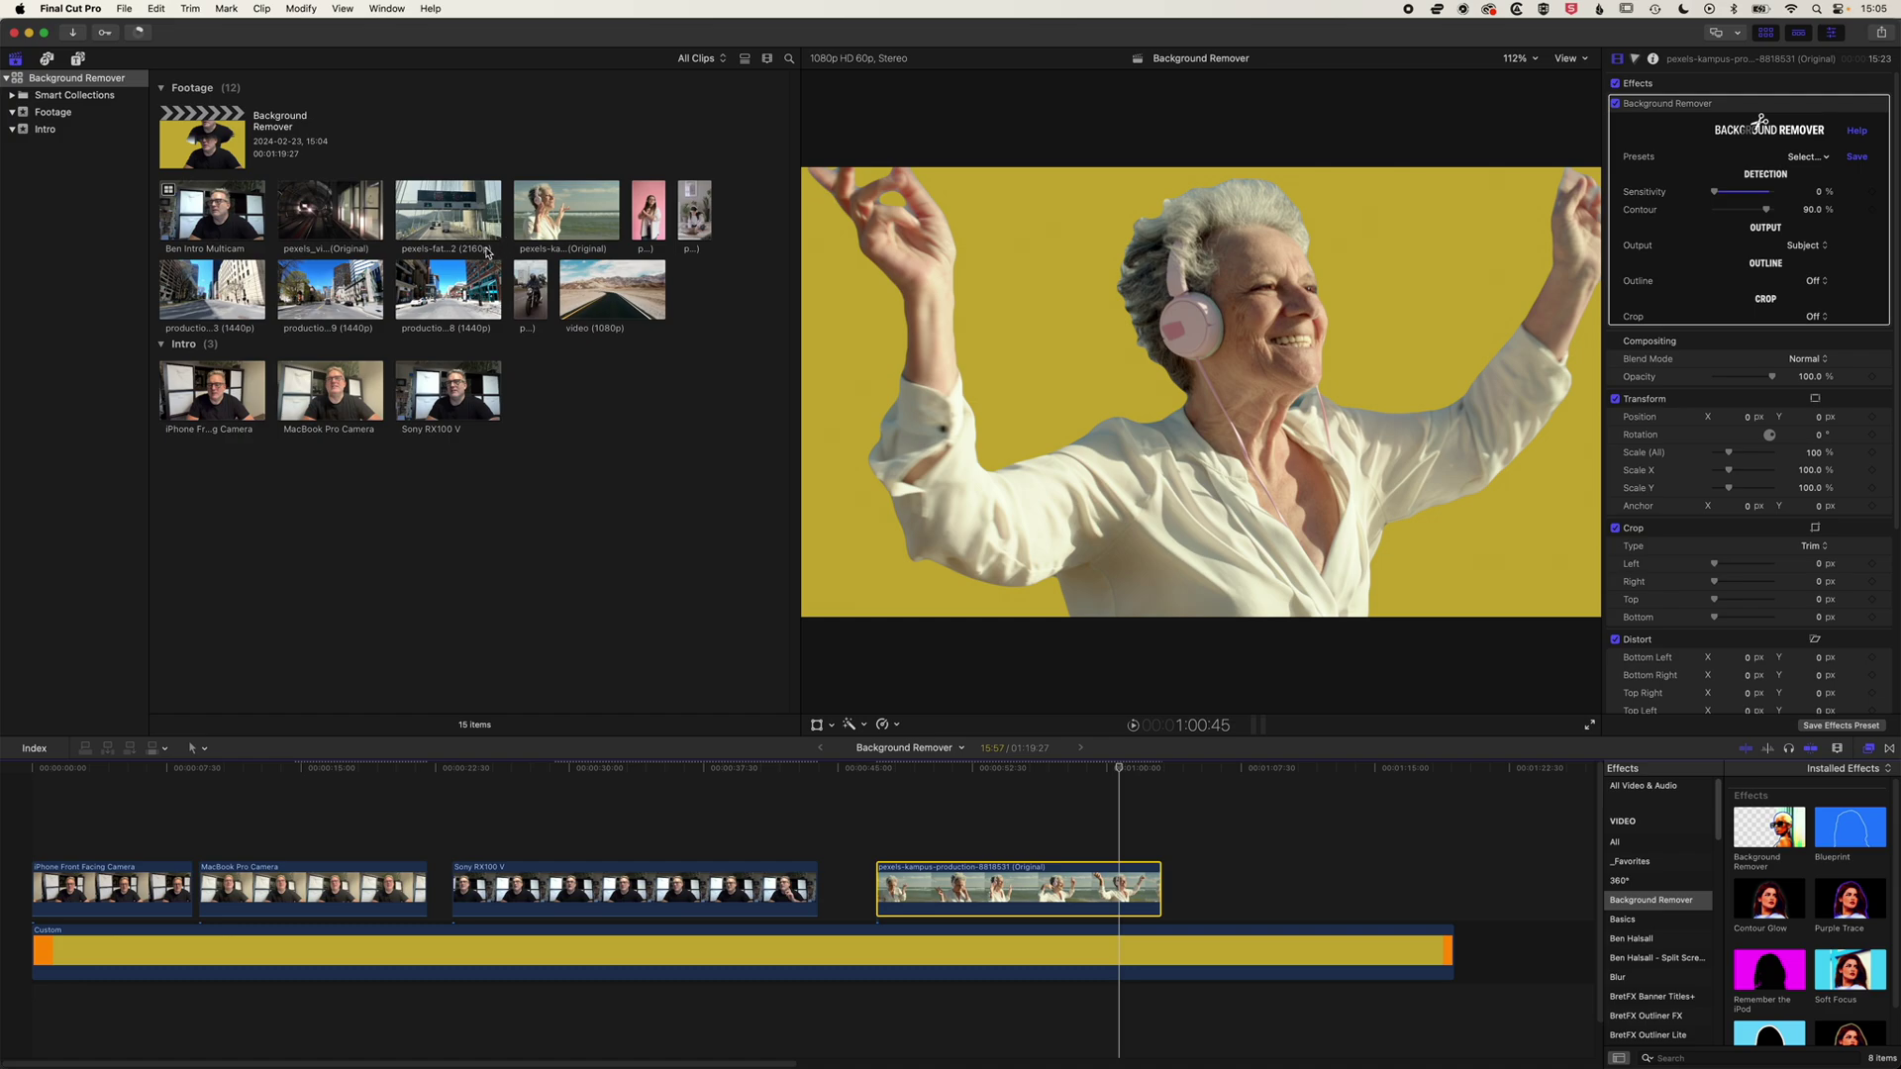
# Step: Place the pexels_videos_3686 tunnel clip beneath the dancer, preview it, and select the dancer clip
pyautogui.moveTo(330, 210); pyautogui.dragTo(881, 891)
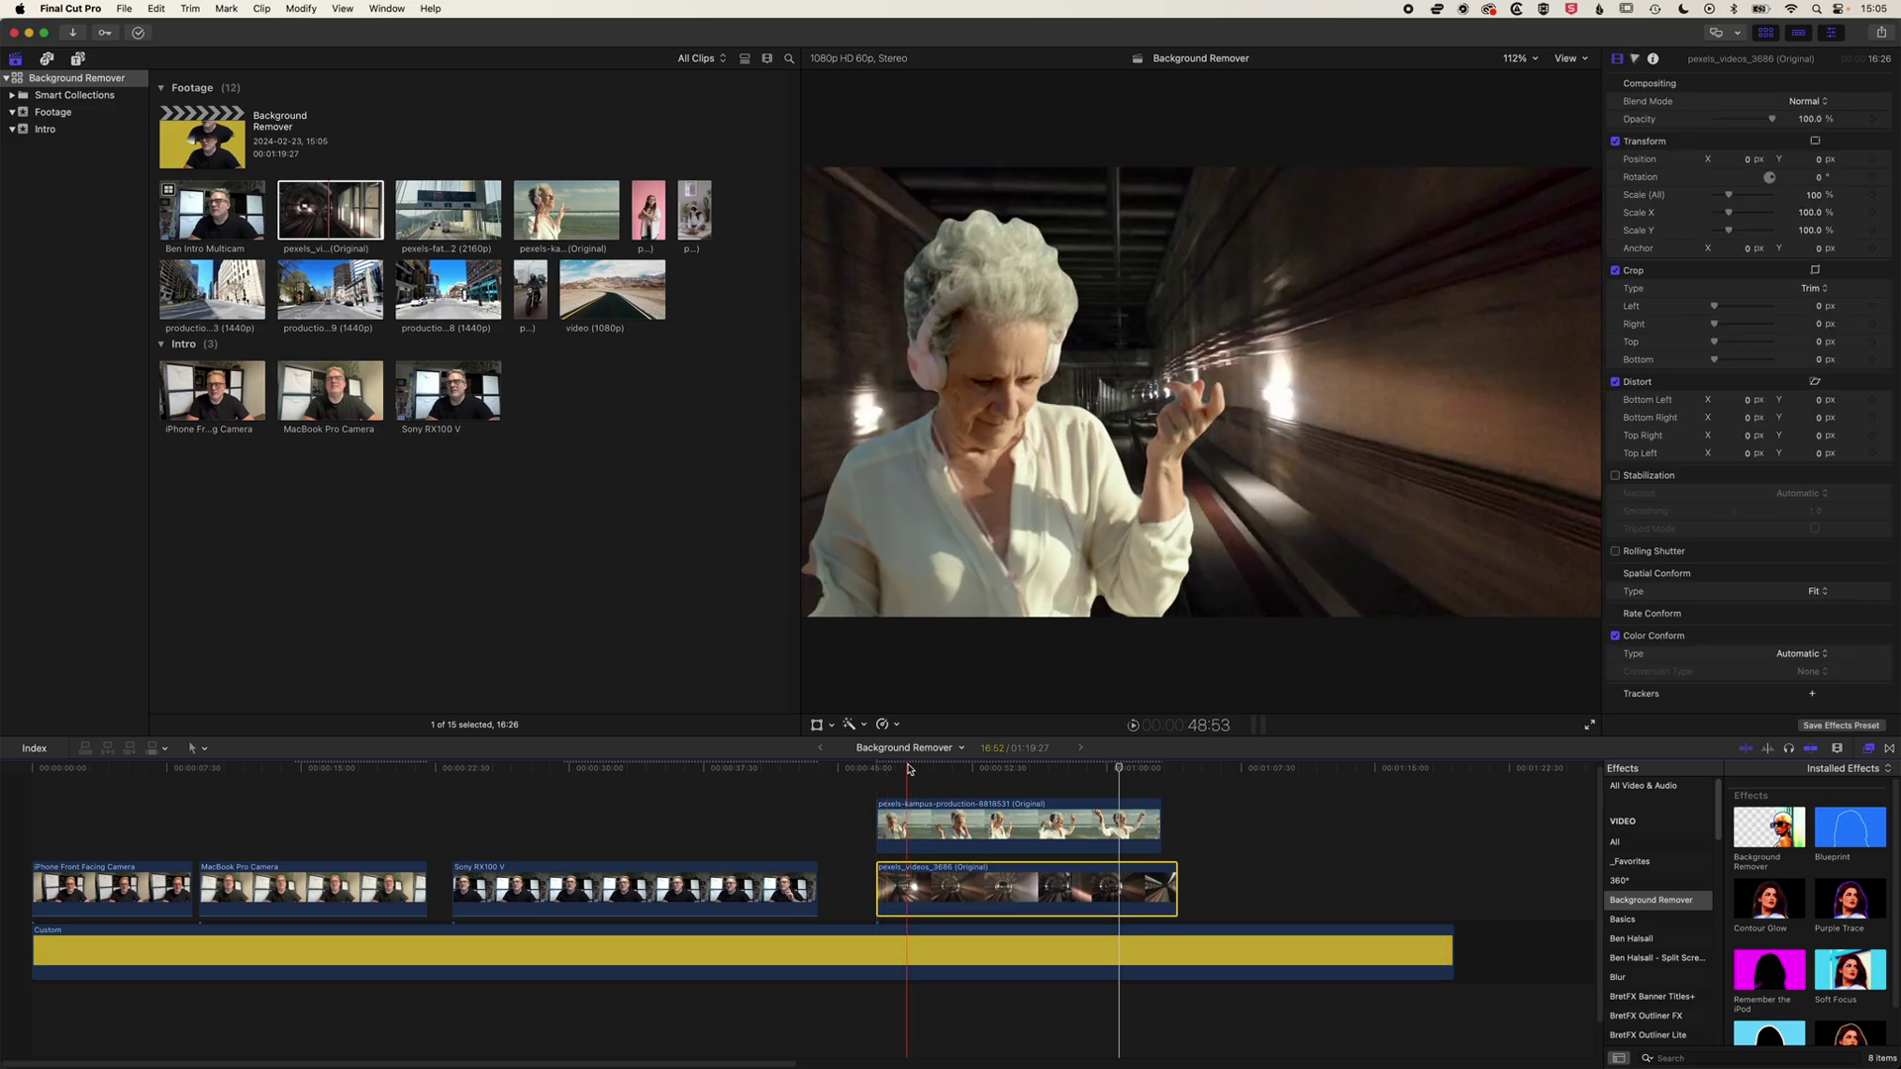
pyautogui.press('space')
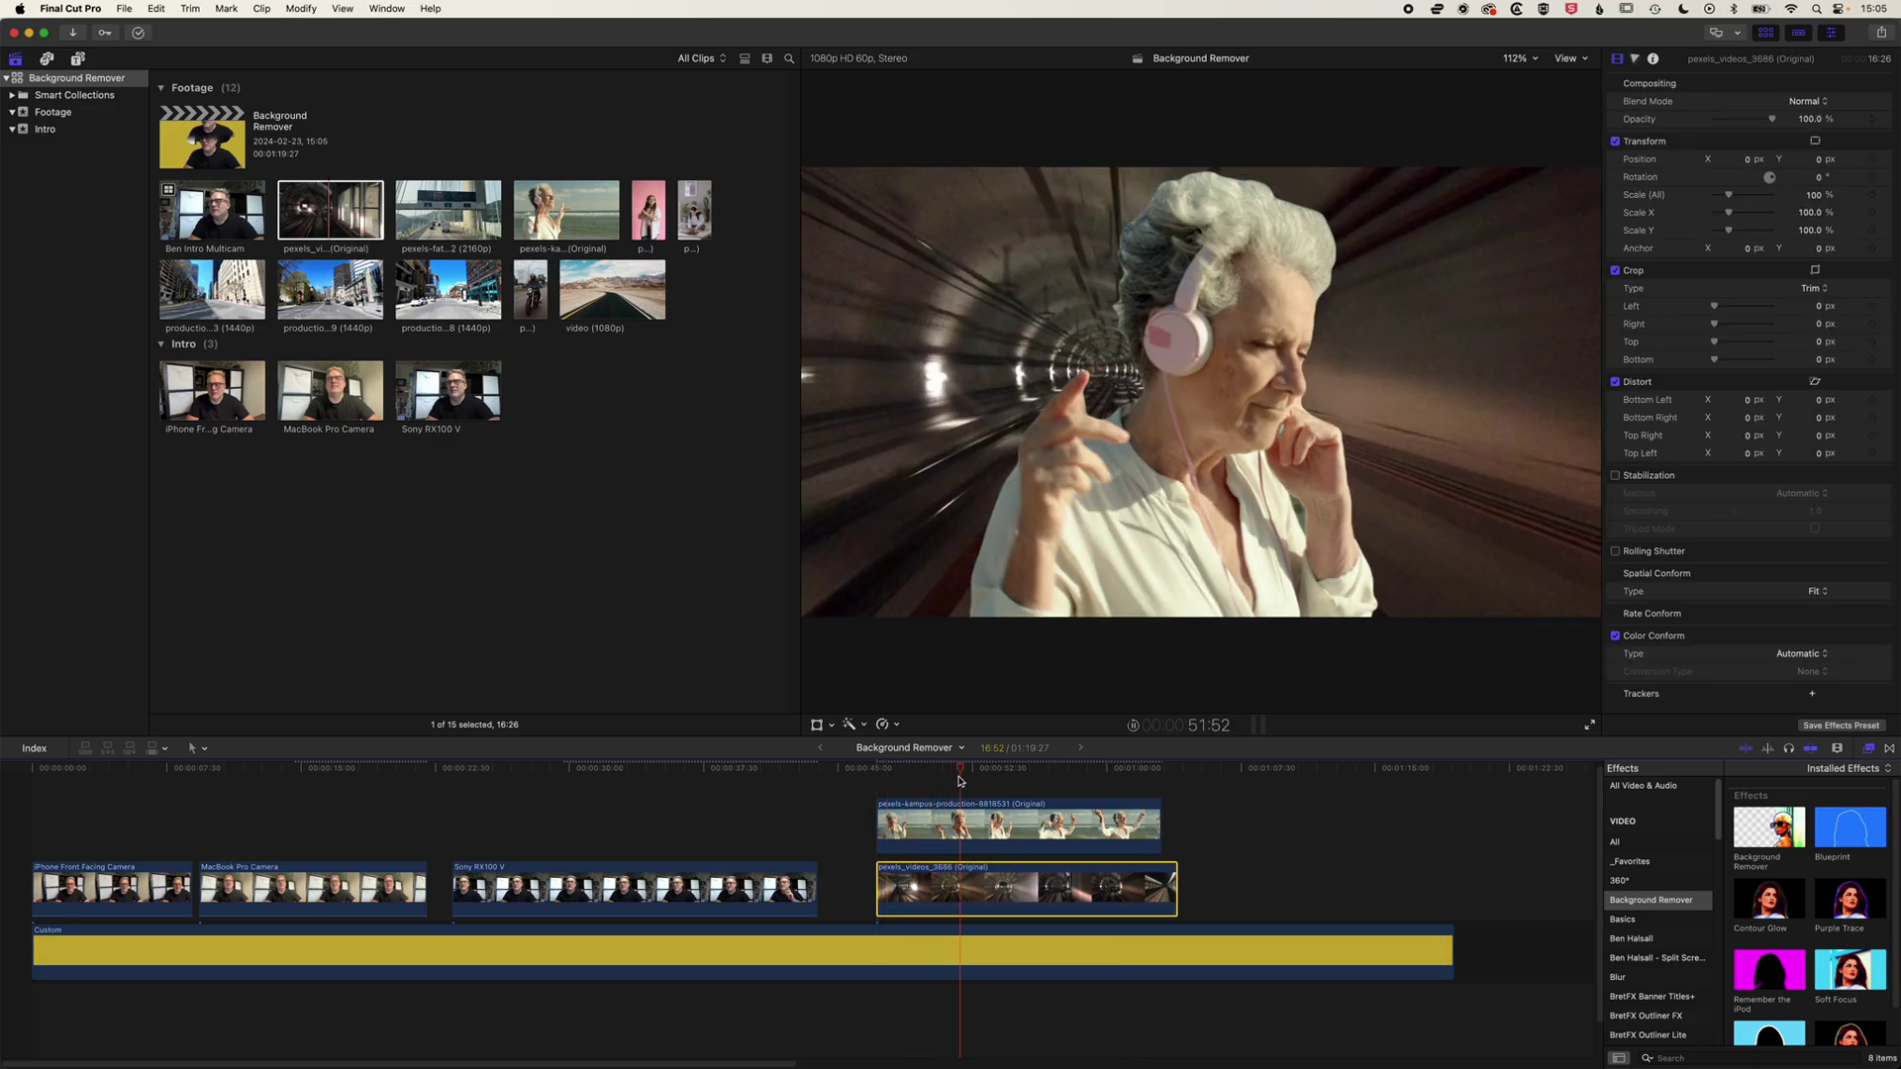
pyautogui.click(998, 815)
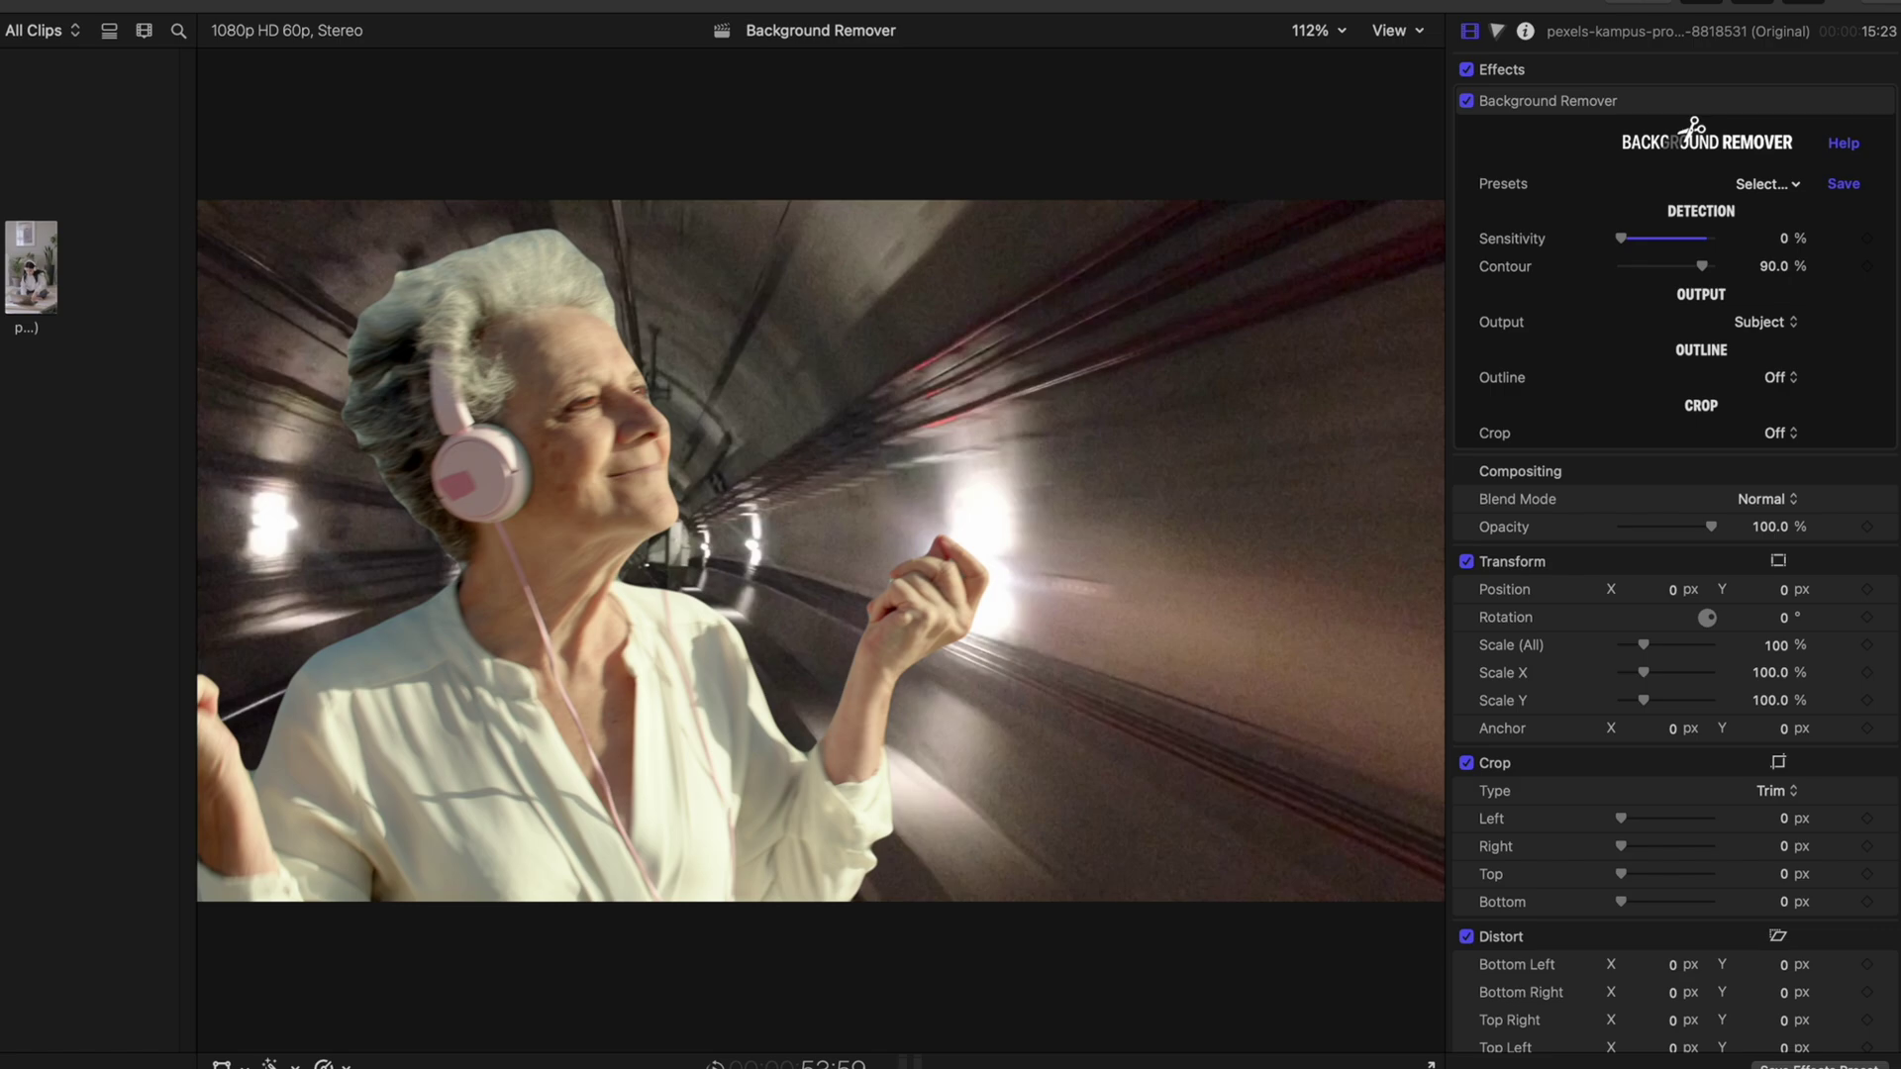
# Step: Switch the dancer's Background Remover Output to Defocus with an Amount of about 39%
pyautogui.click(1537, 103)
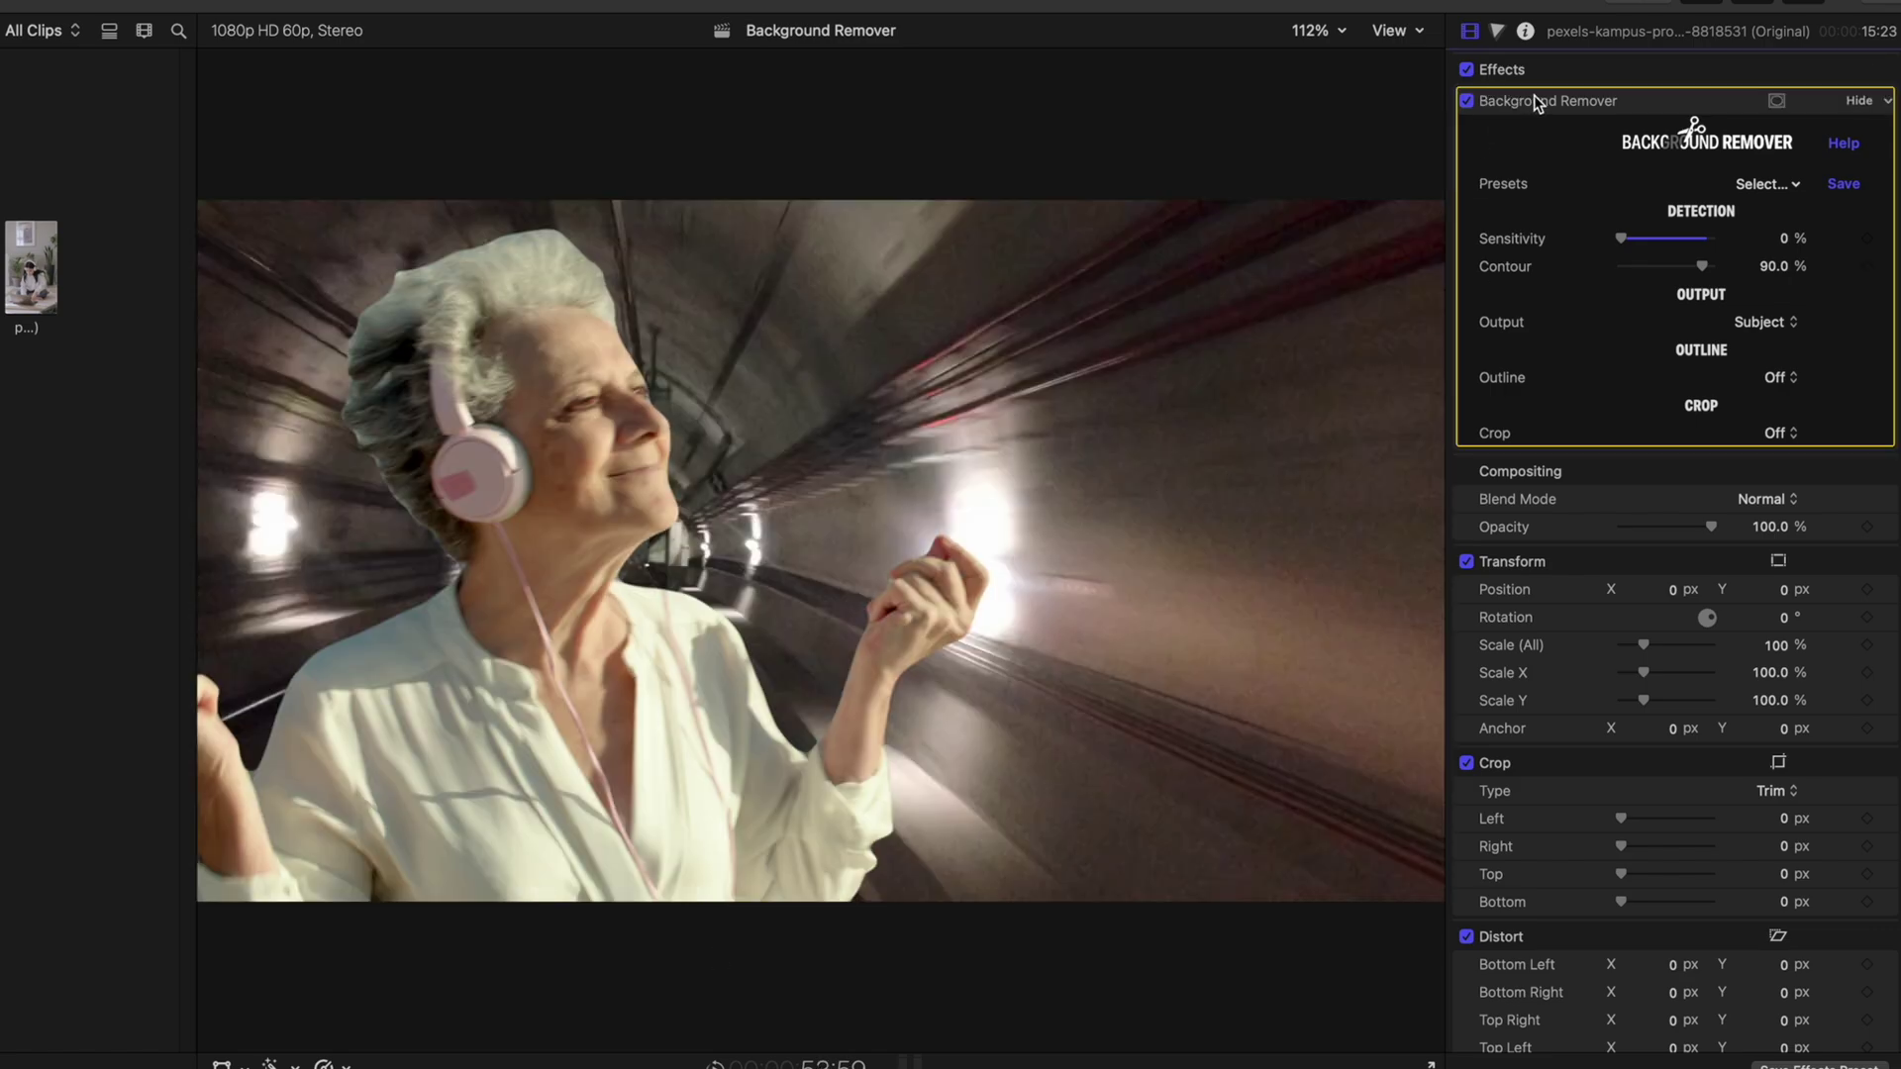
pyautogui.click(1756, 320)
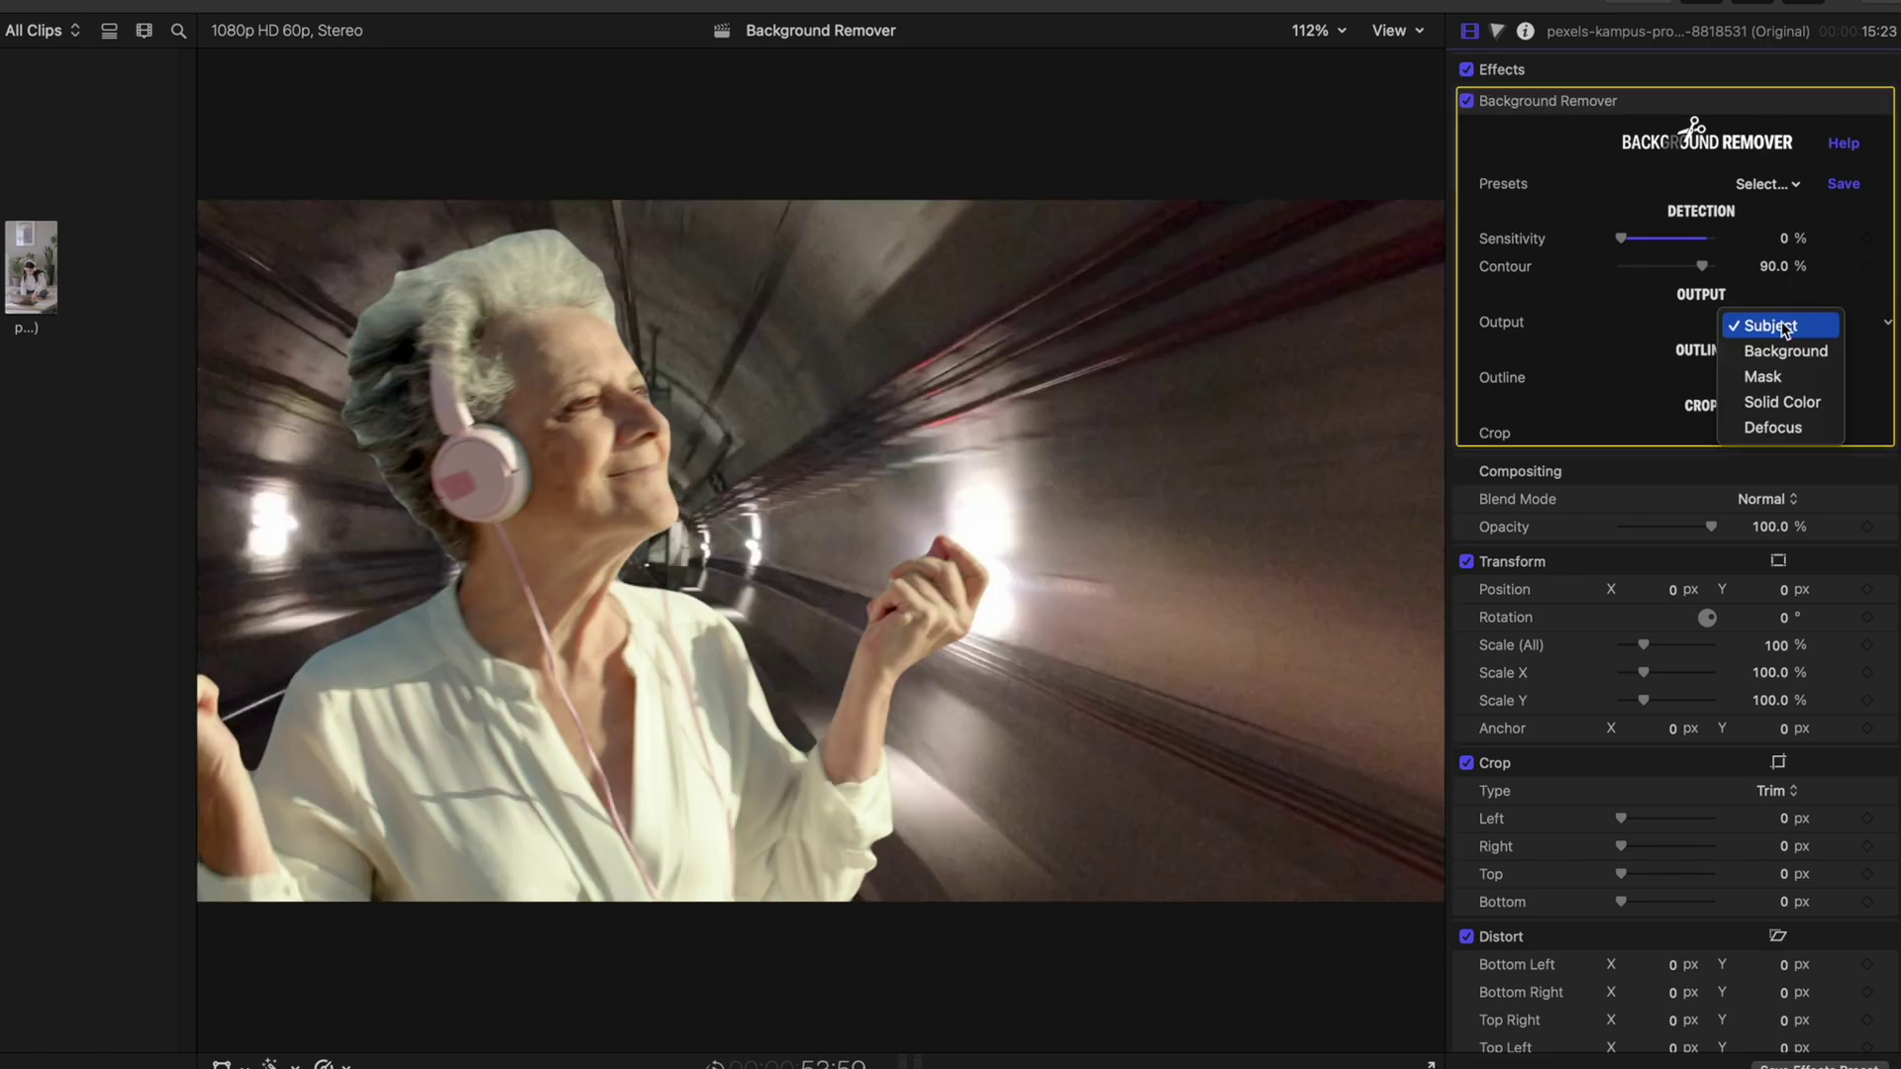
pyautogui.click(1772, 324)
pyautogui.click(1768, 325)
pyautogui.click(1770, 431)
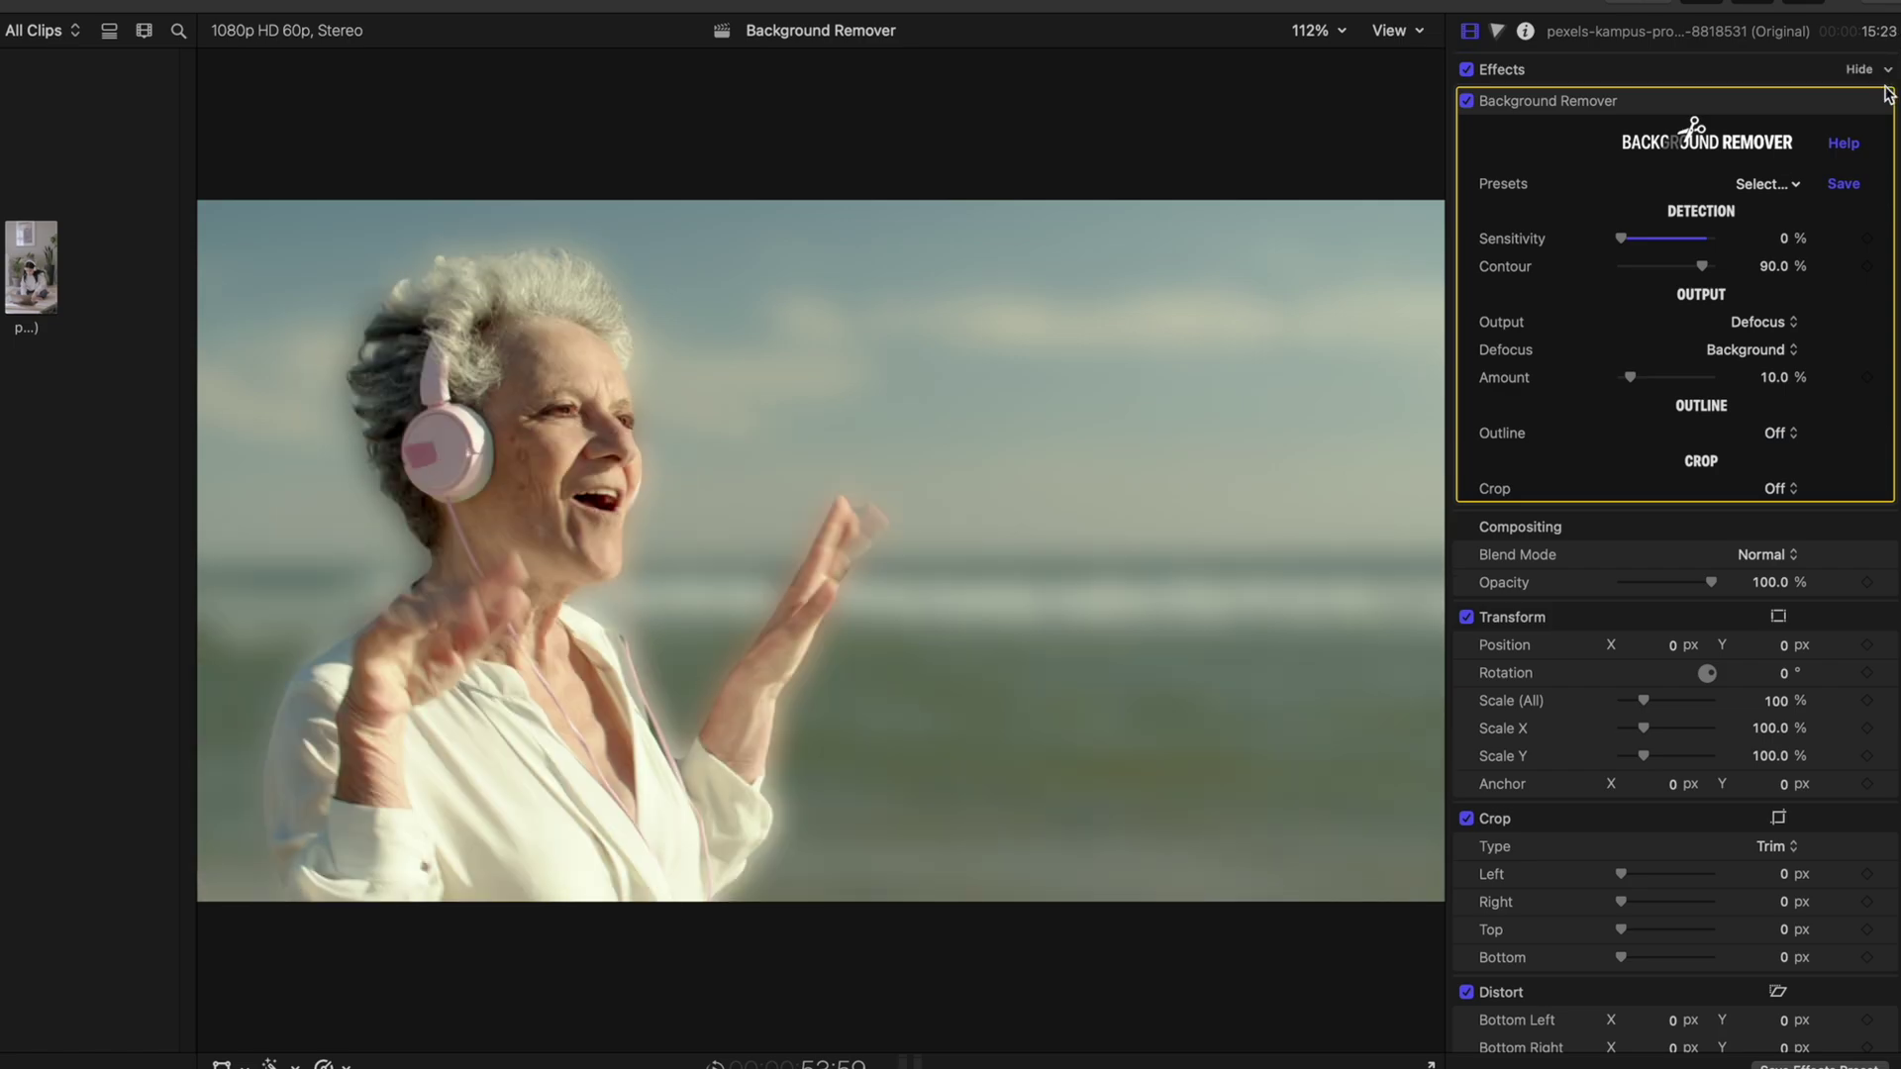
pyautogui.moveTo(1629, 376); pyautogui.dragTo(1660, 382)
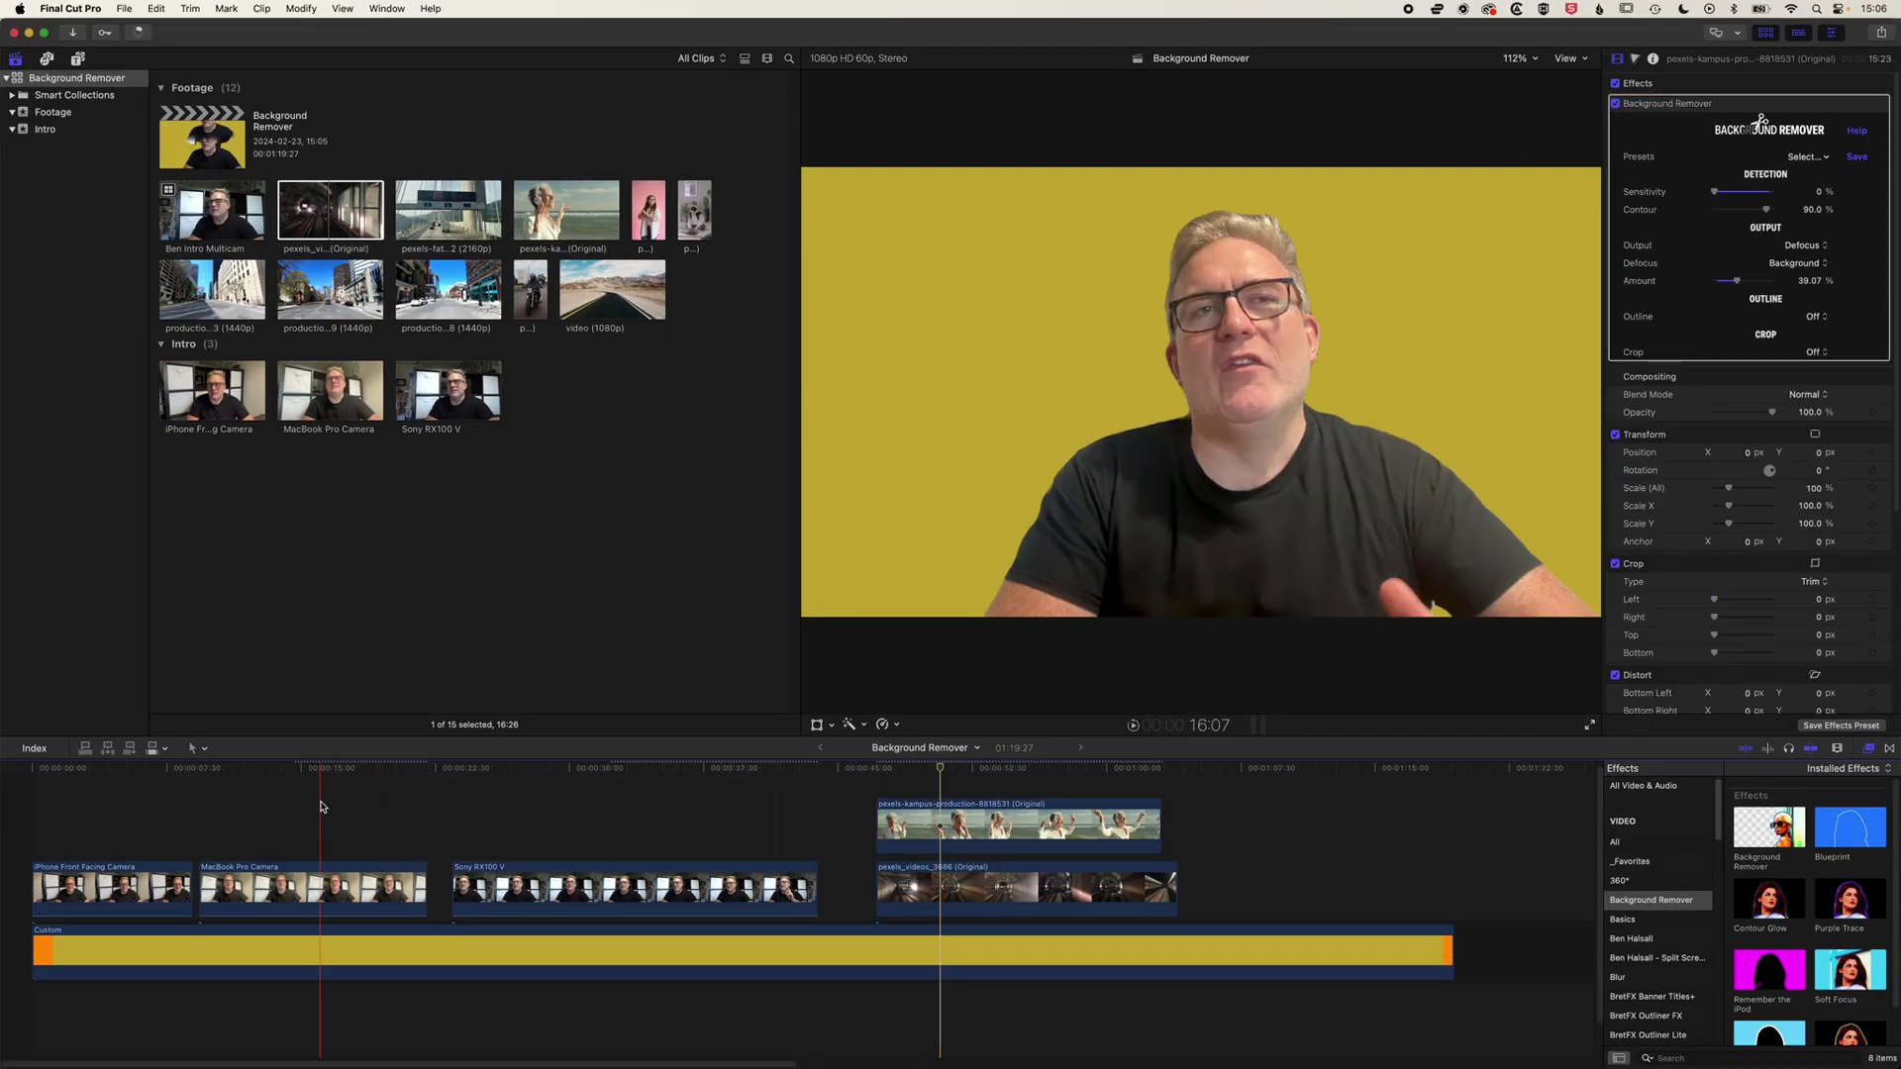
# Step: Set the MacBook Pro Camera clip's Background Remover to Defocus at about 41% Amount
pyautogui.click(314, 888)
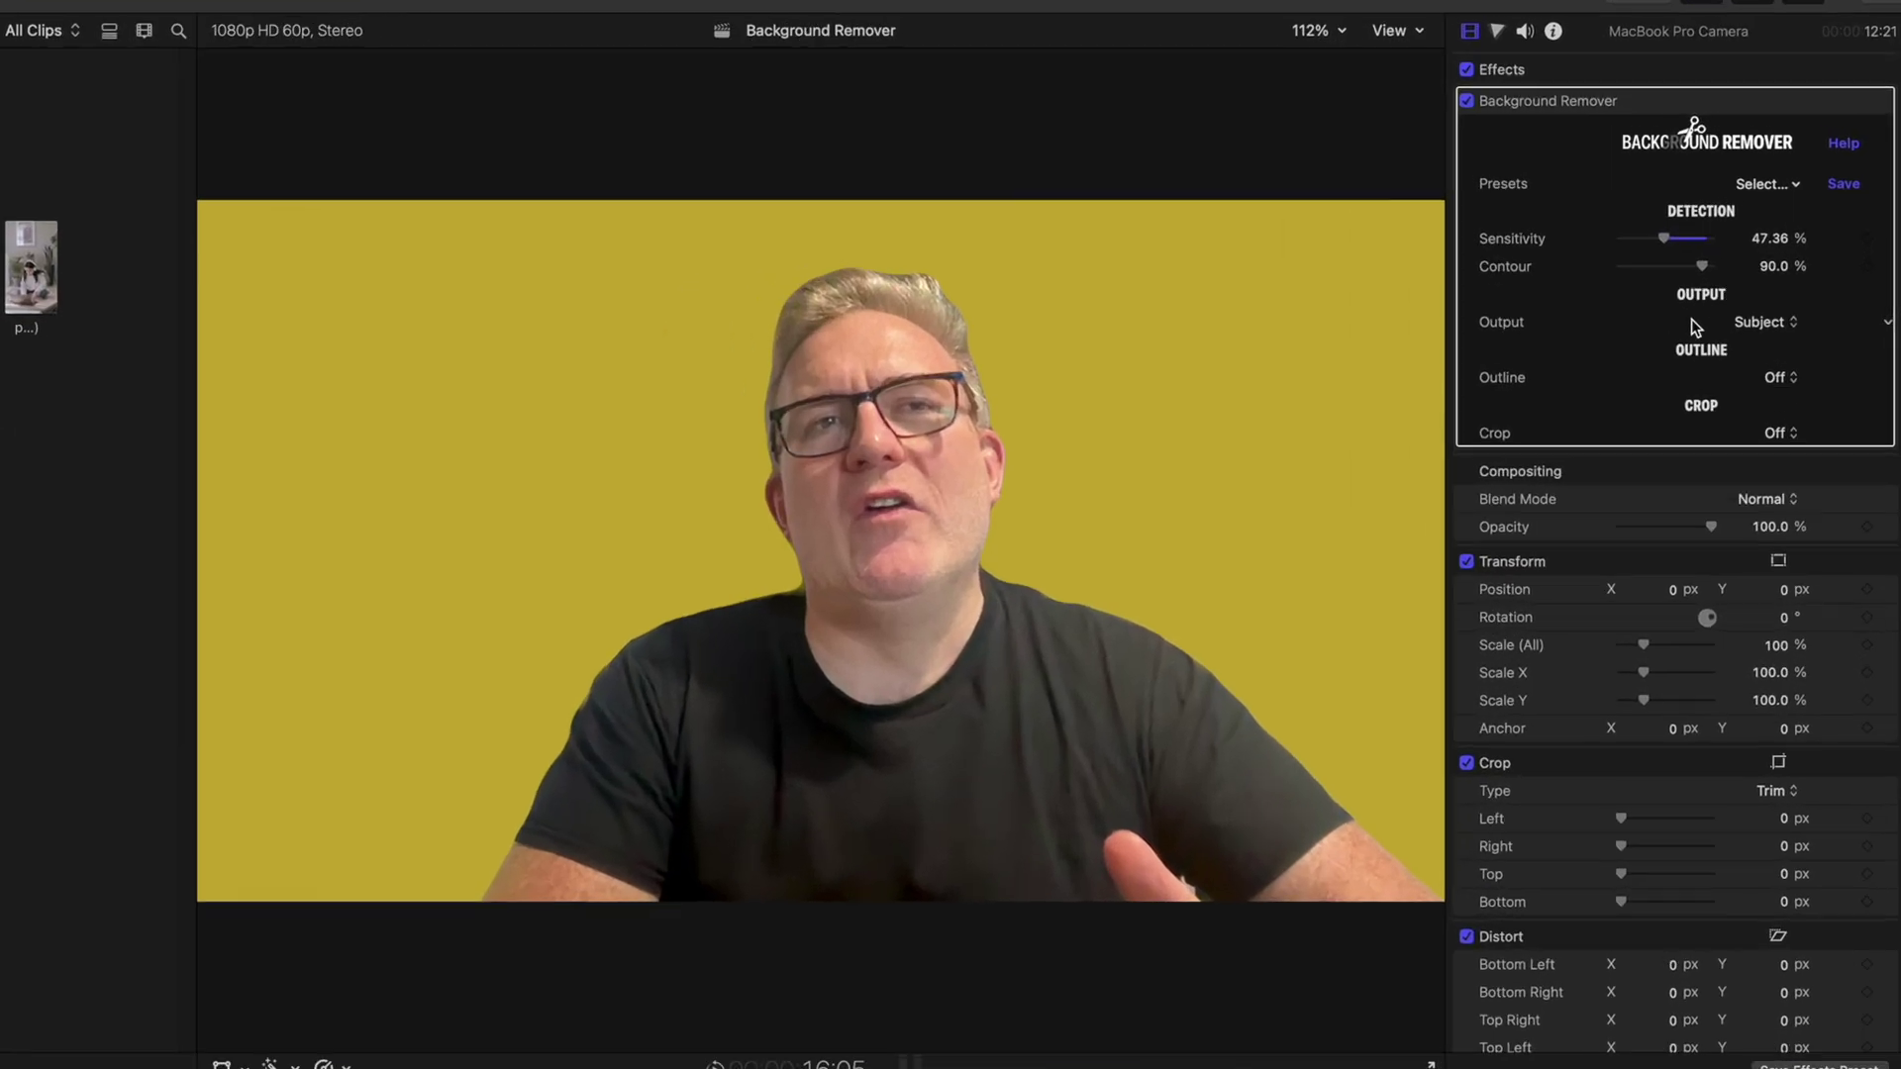
pyautogui.click(1762, 317)
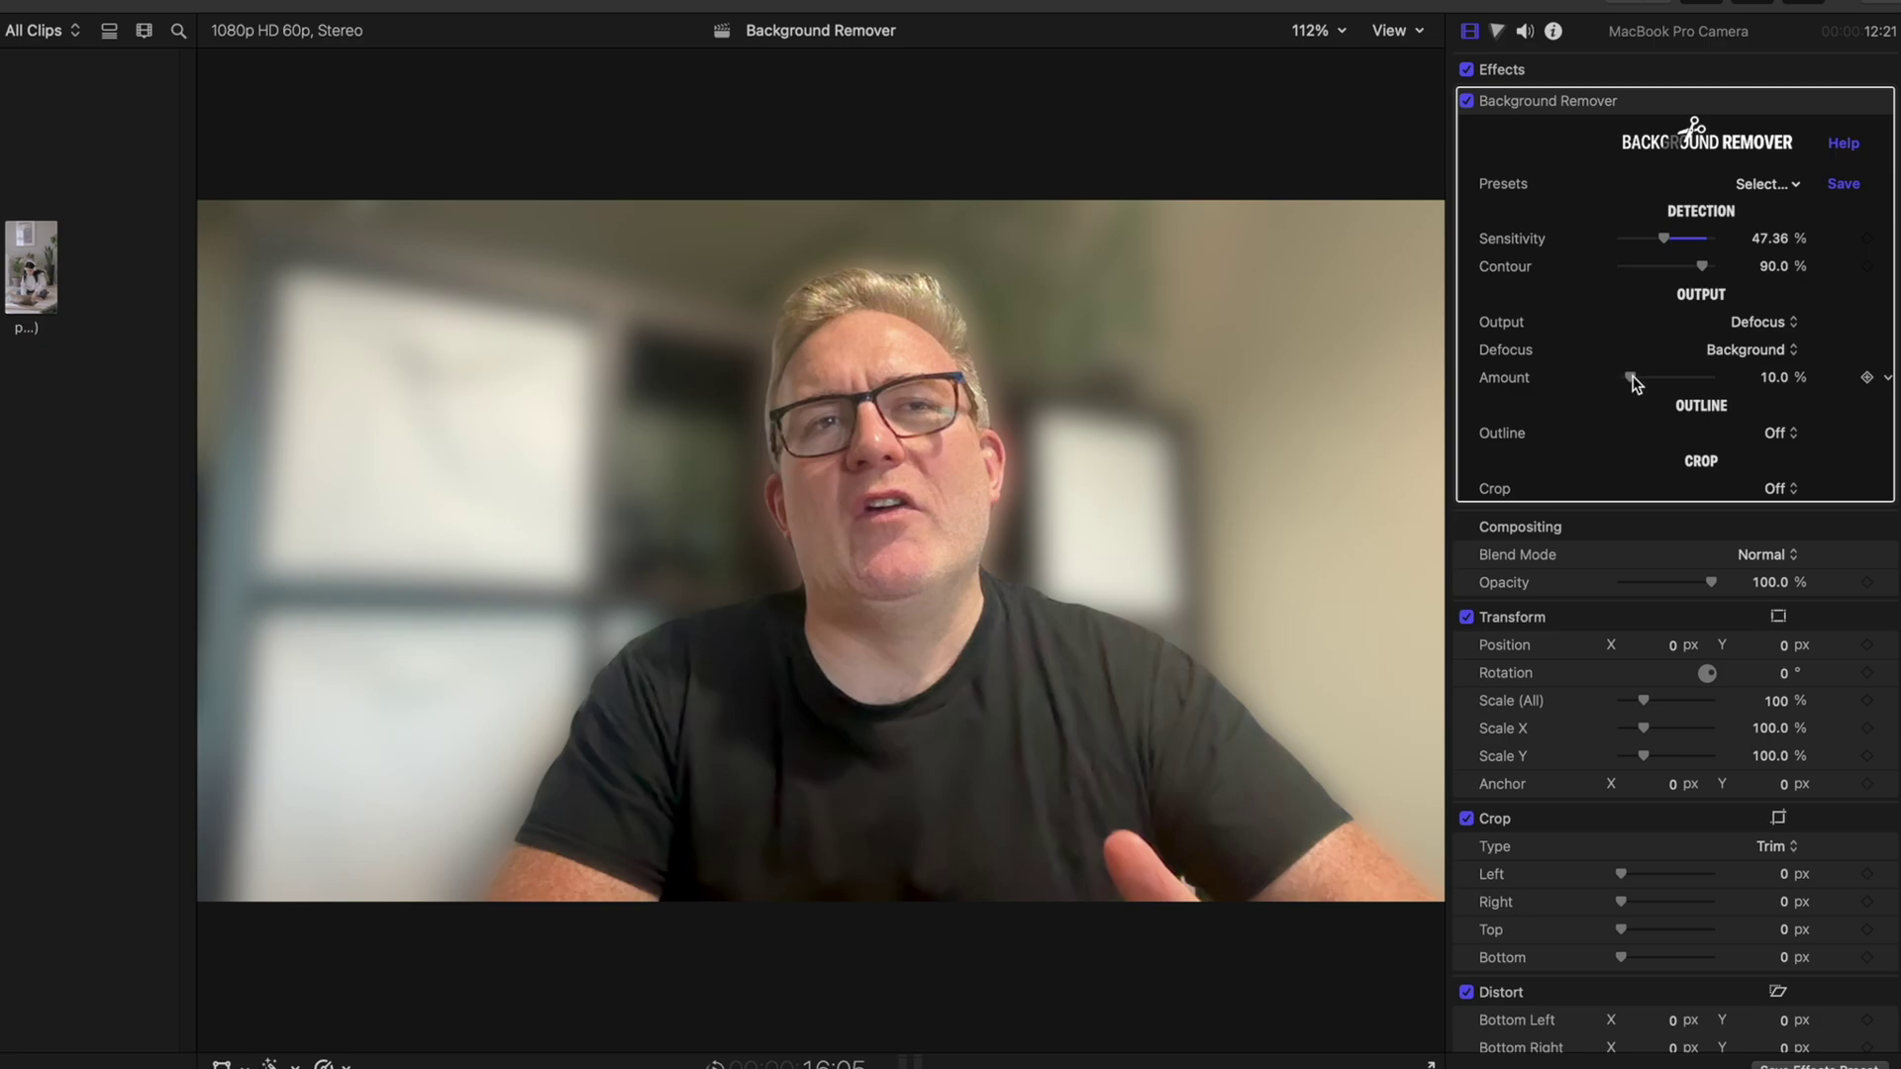
pyautogui.moveTo(1643, 379); pyautogui.dragTo(1664, 380)
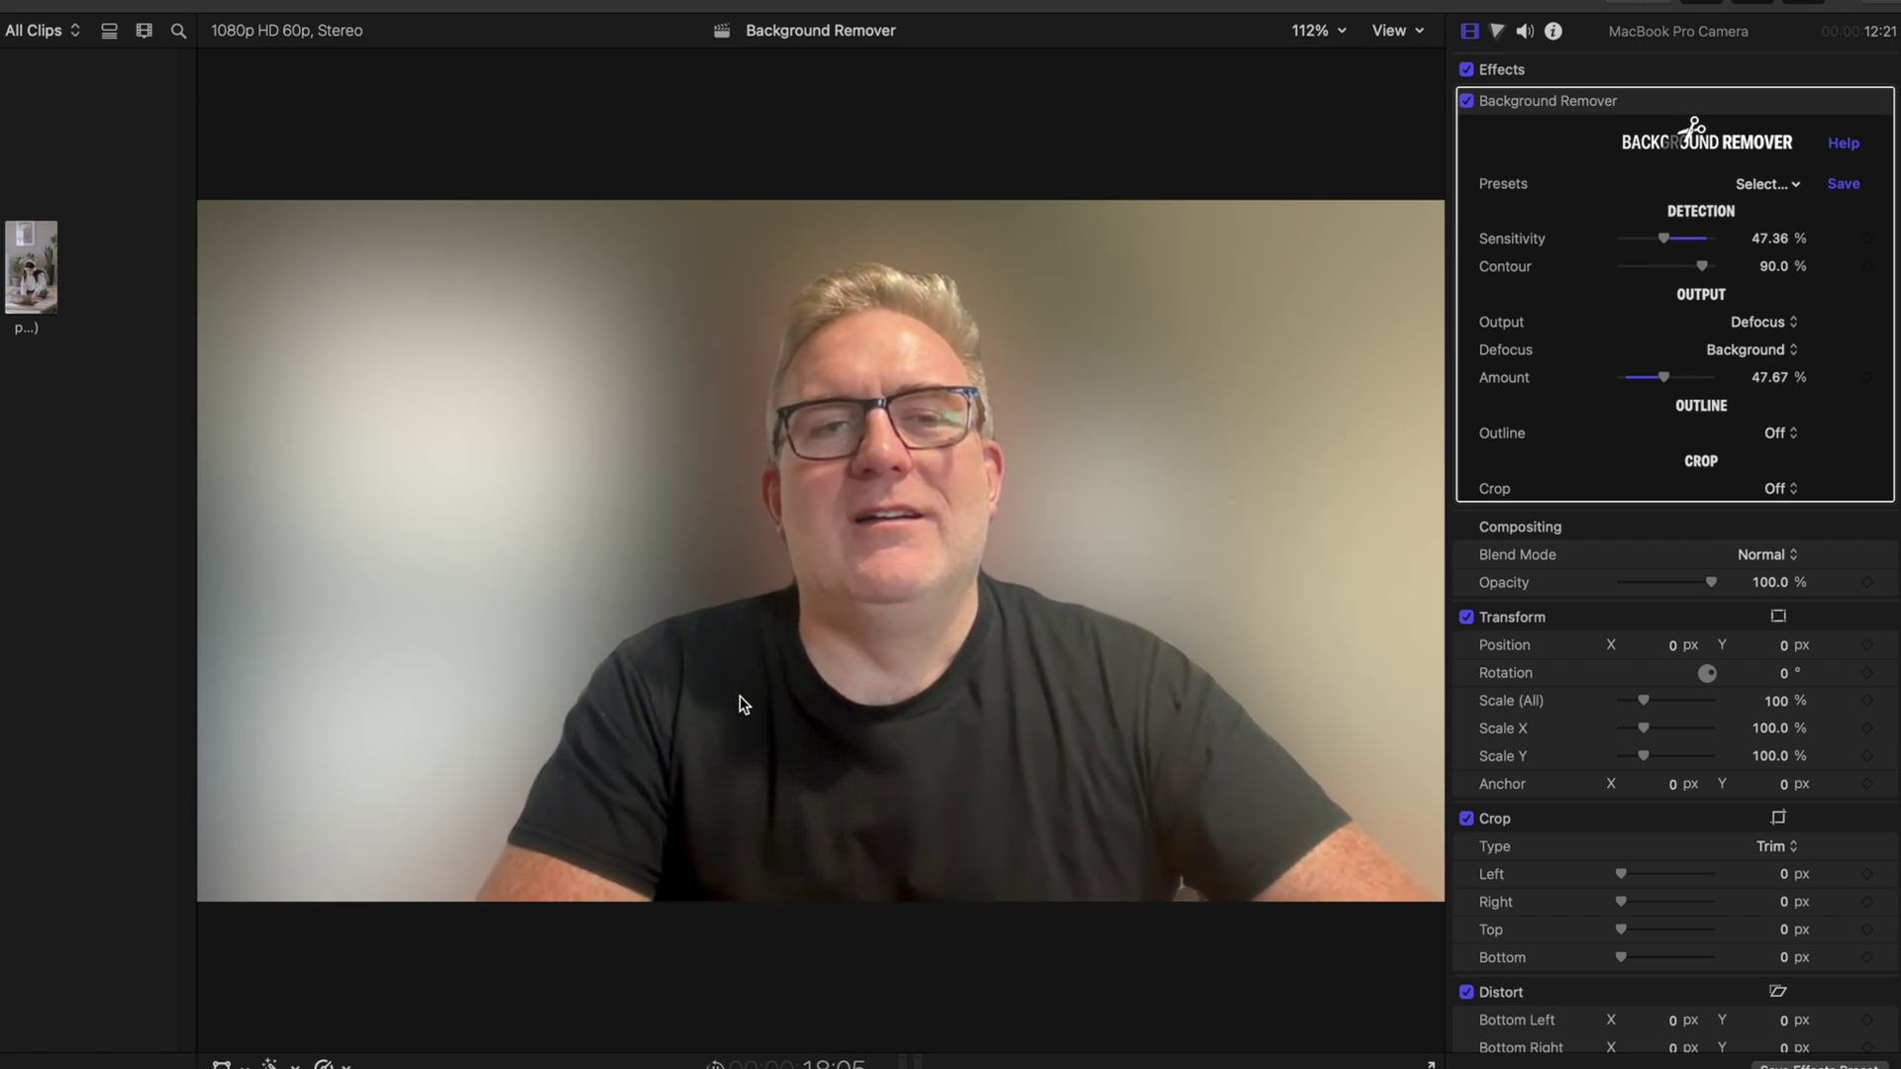
pyautogui.moveTo(1668, 377); pyautogui.dragTo(1671, 382)
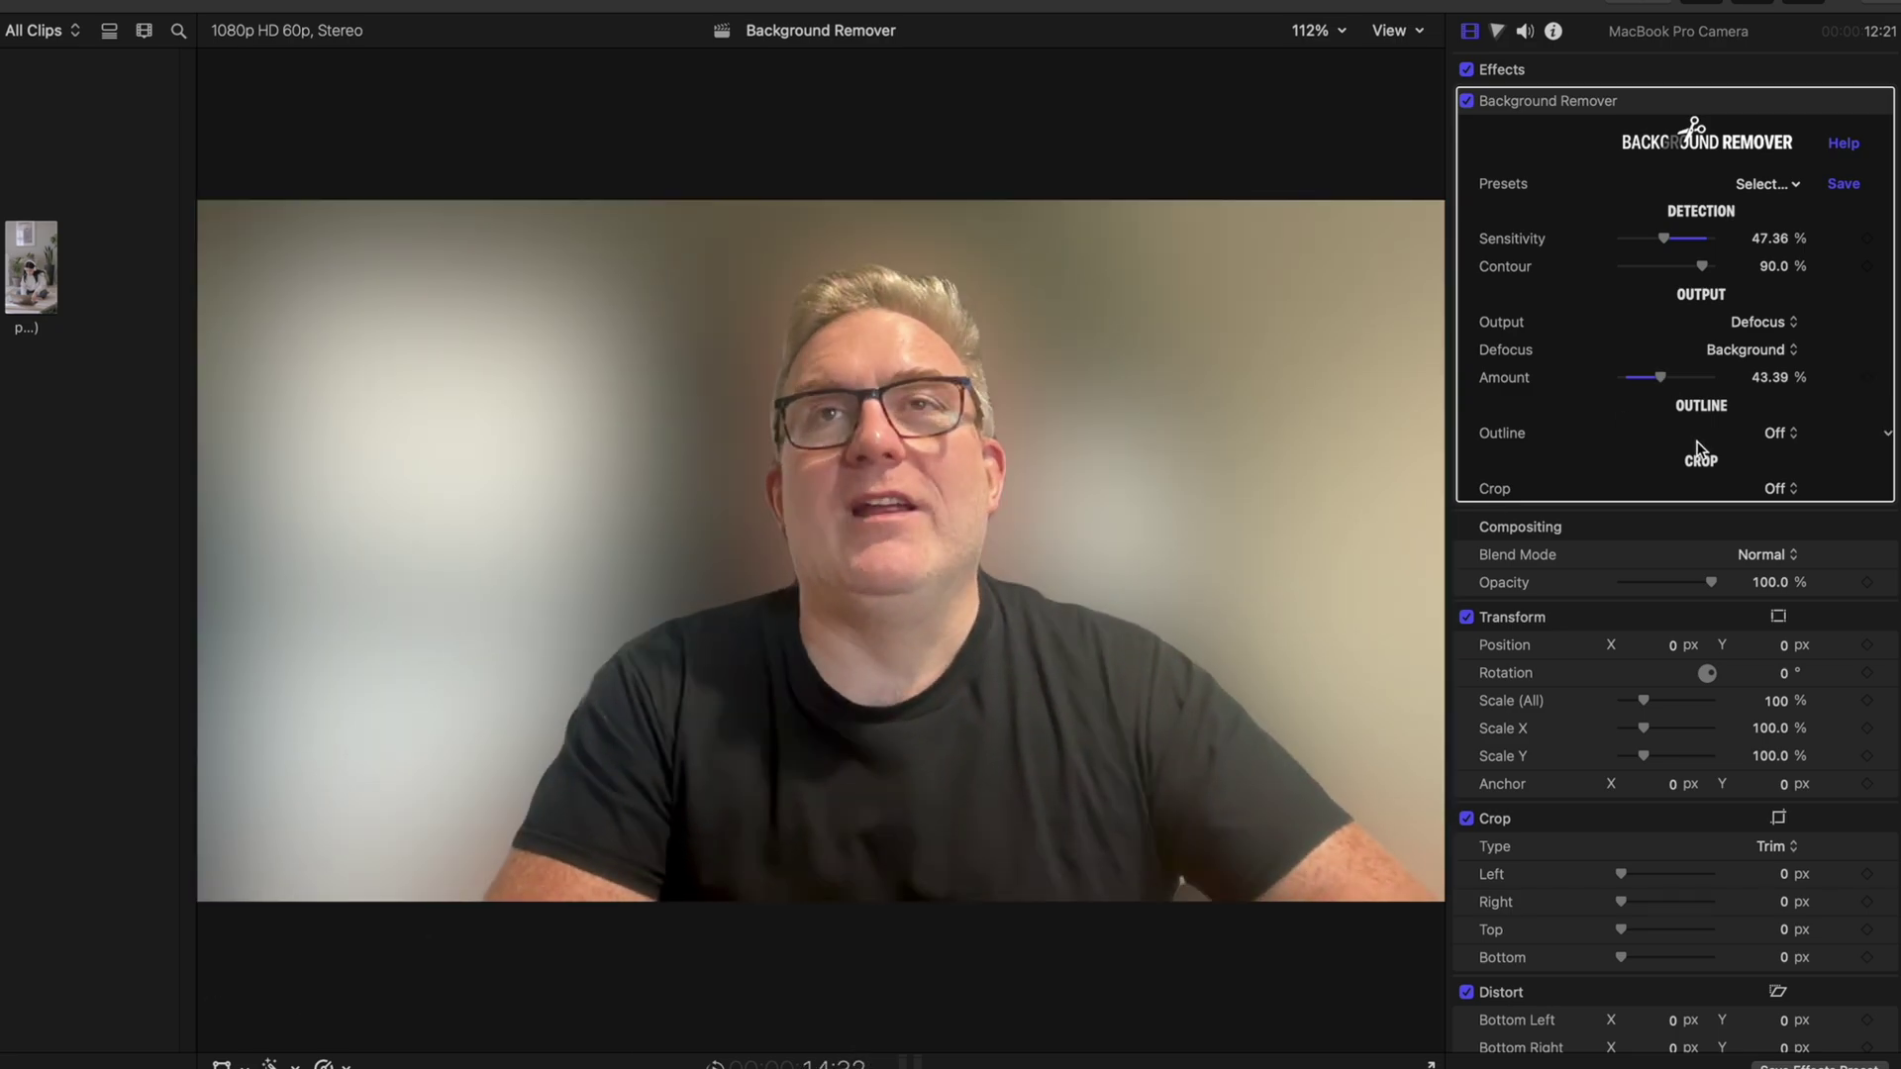
# Step: Set the MacBook Pro Camera clip's Output to Solid Color with a Below outline
pyautogui.click(1789, 325)
pyautogui.click(1782, 299)
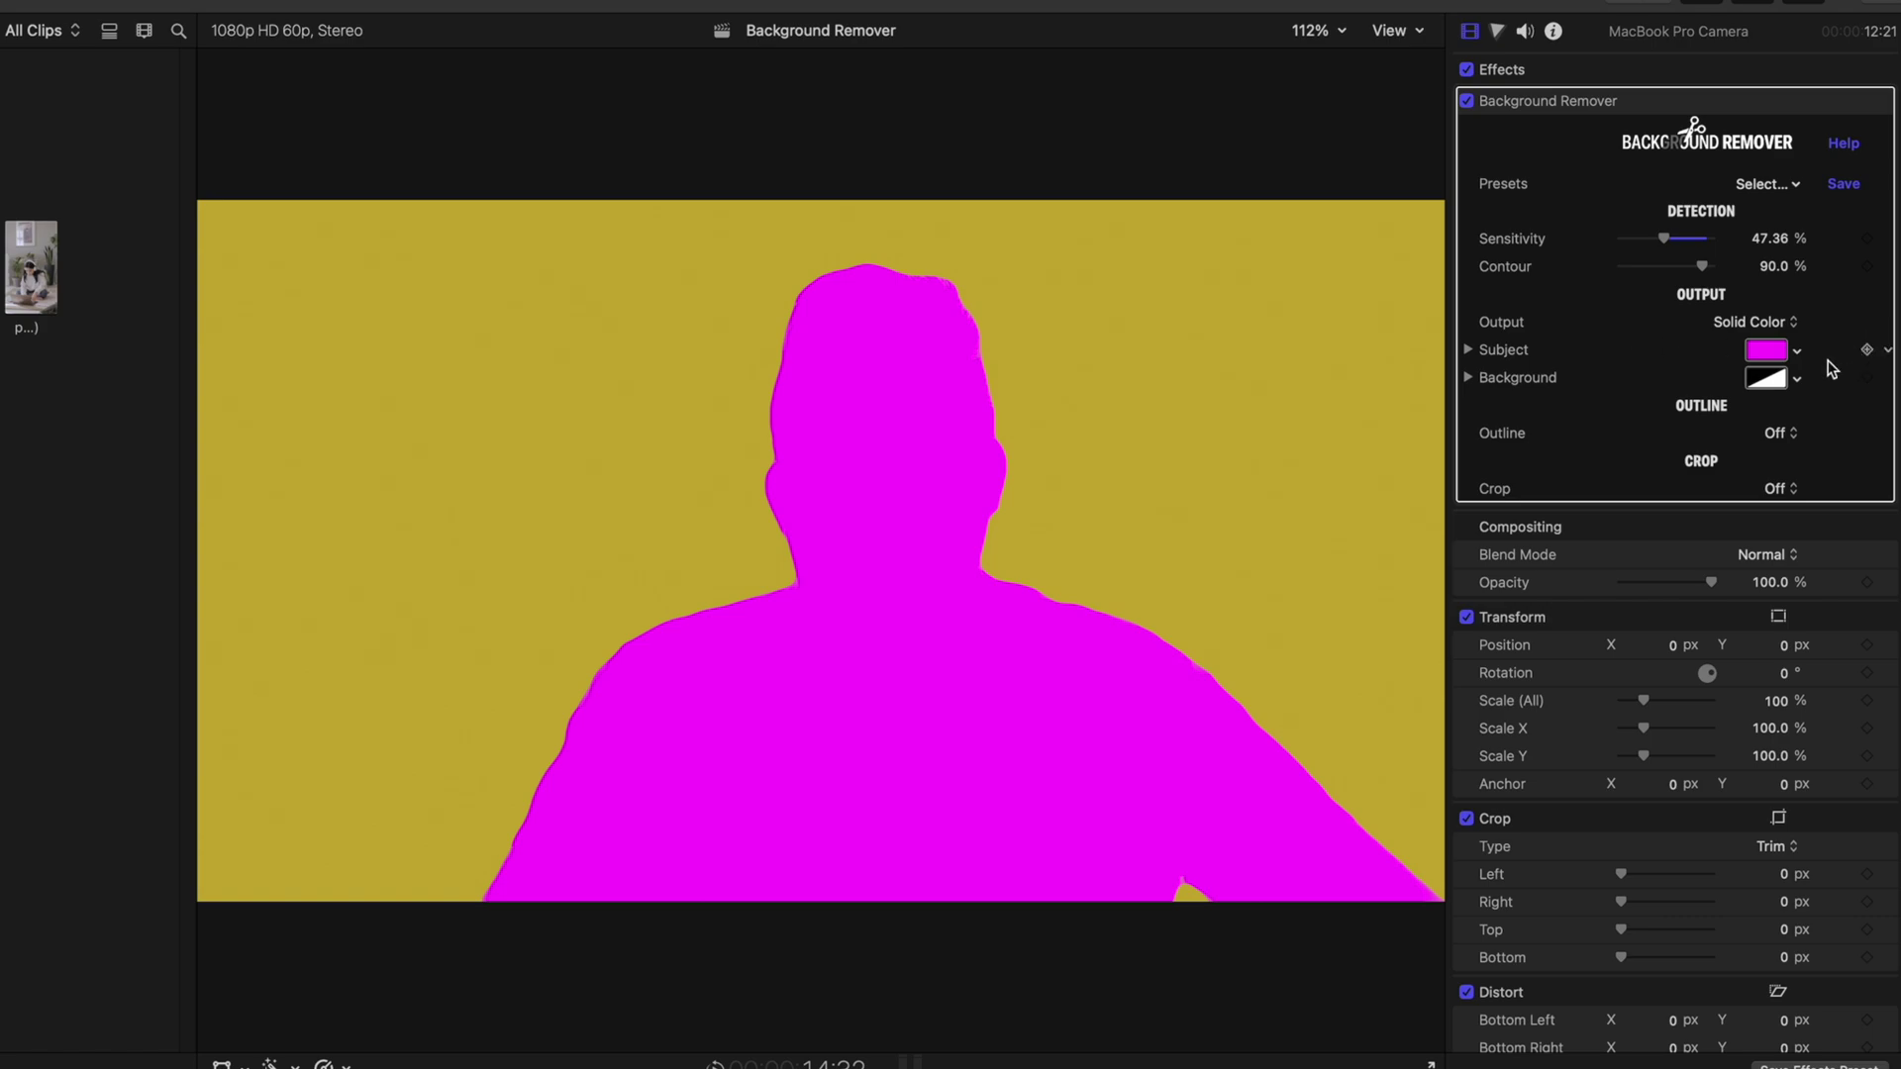
pyautogui.click(1782, 435)
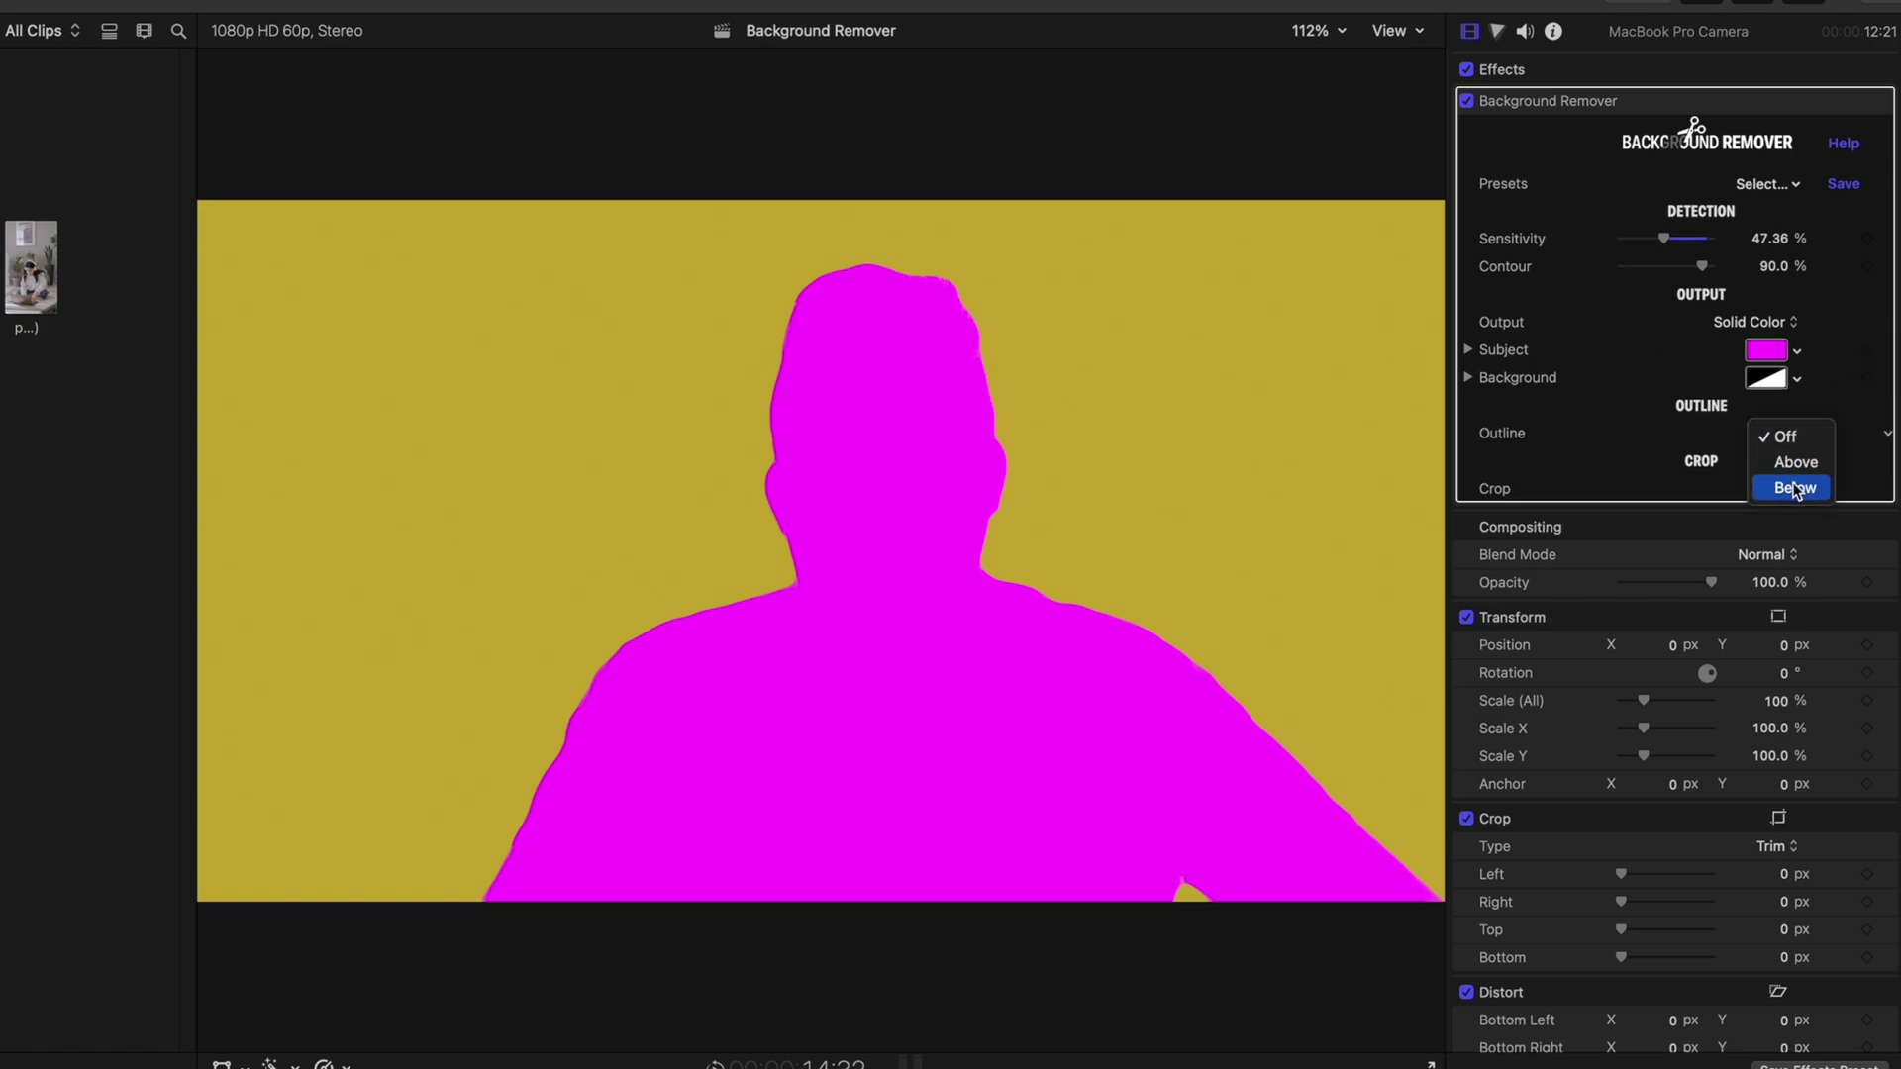
pyautogui.click(1795, 489)
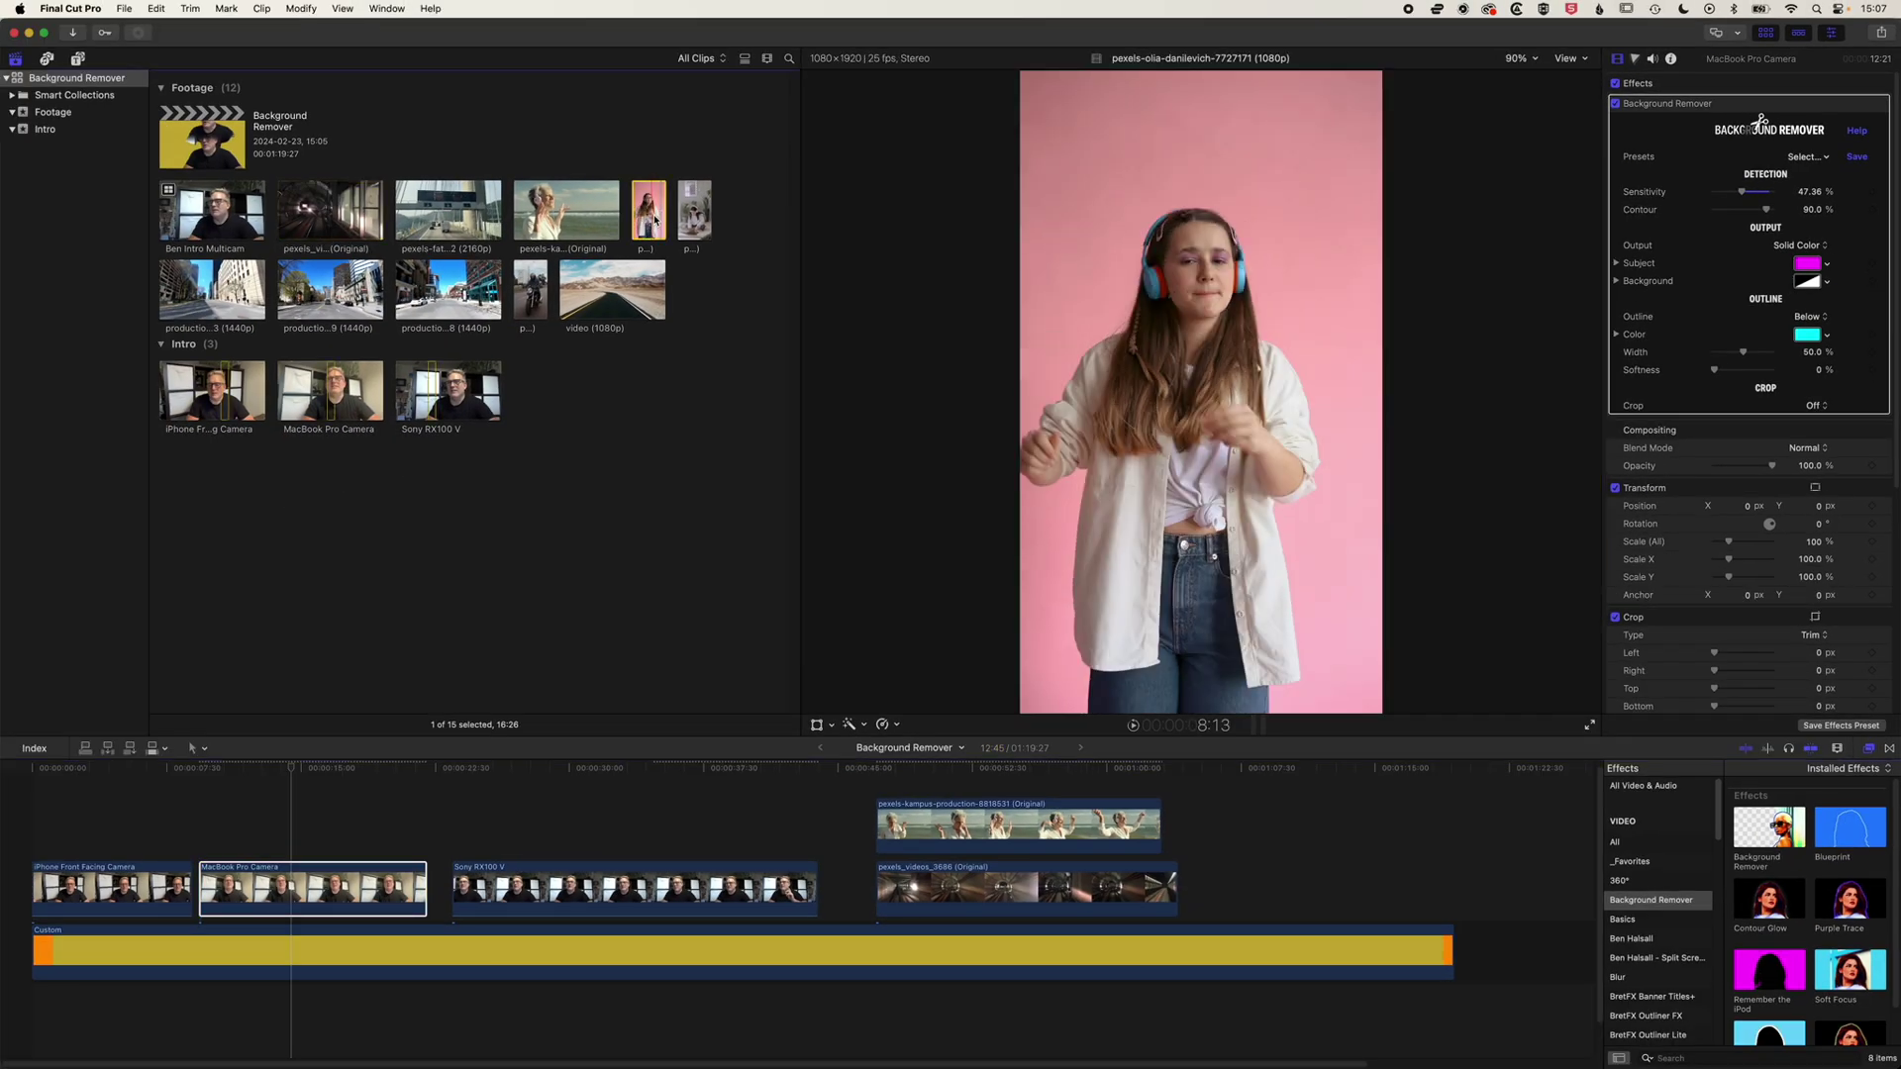
# Step: Add the pink dancer clip after the tunnel clip and apply Background Remover to it
pyautogui.click(651, 210)
pyautogui.moveTo(1332, 729); pyautogui.dragTo(1331, 888)
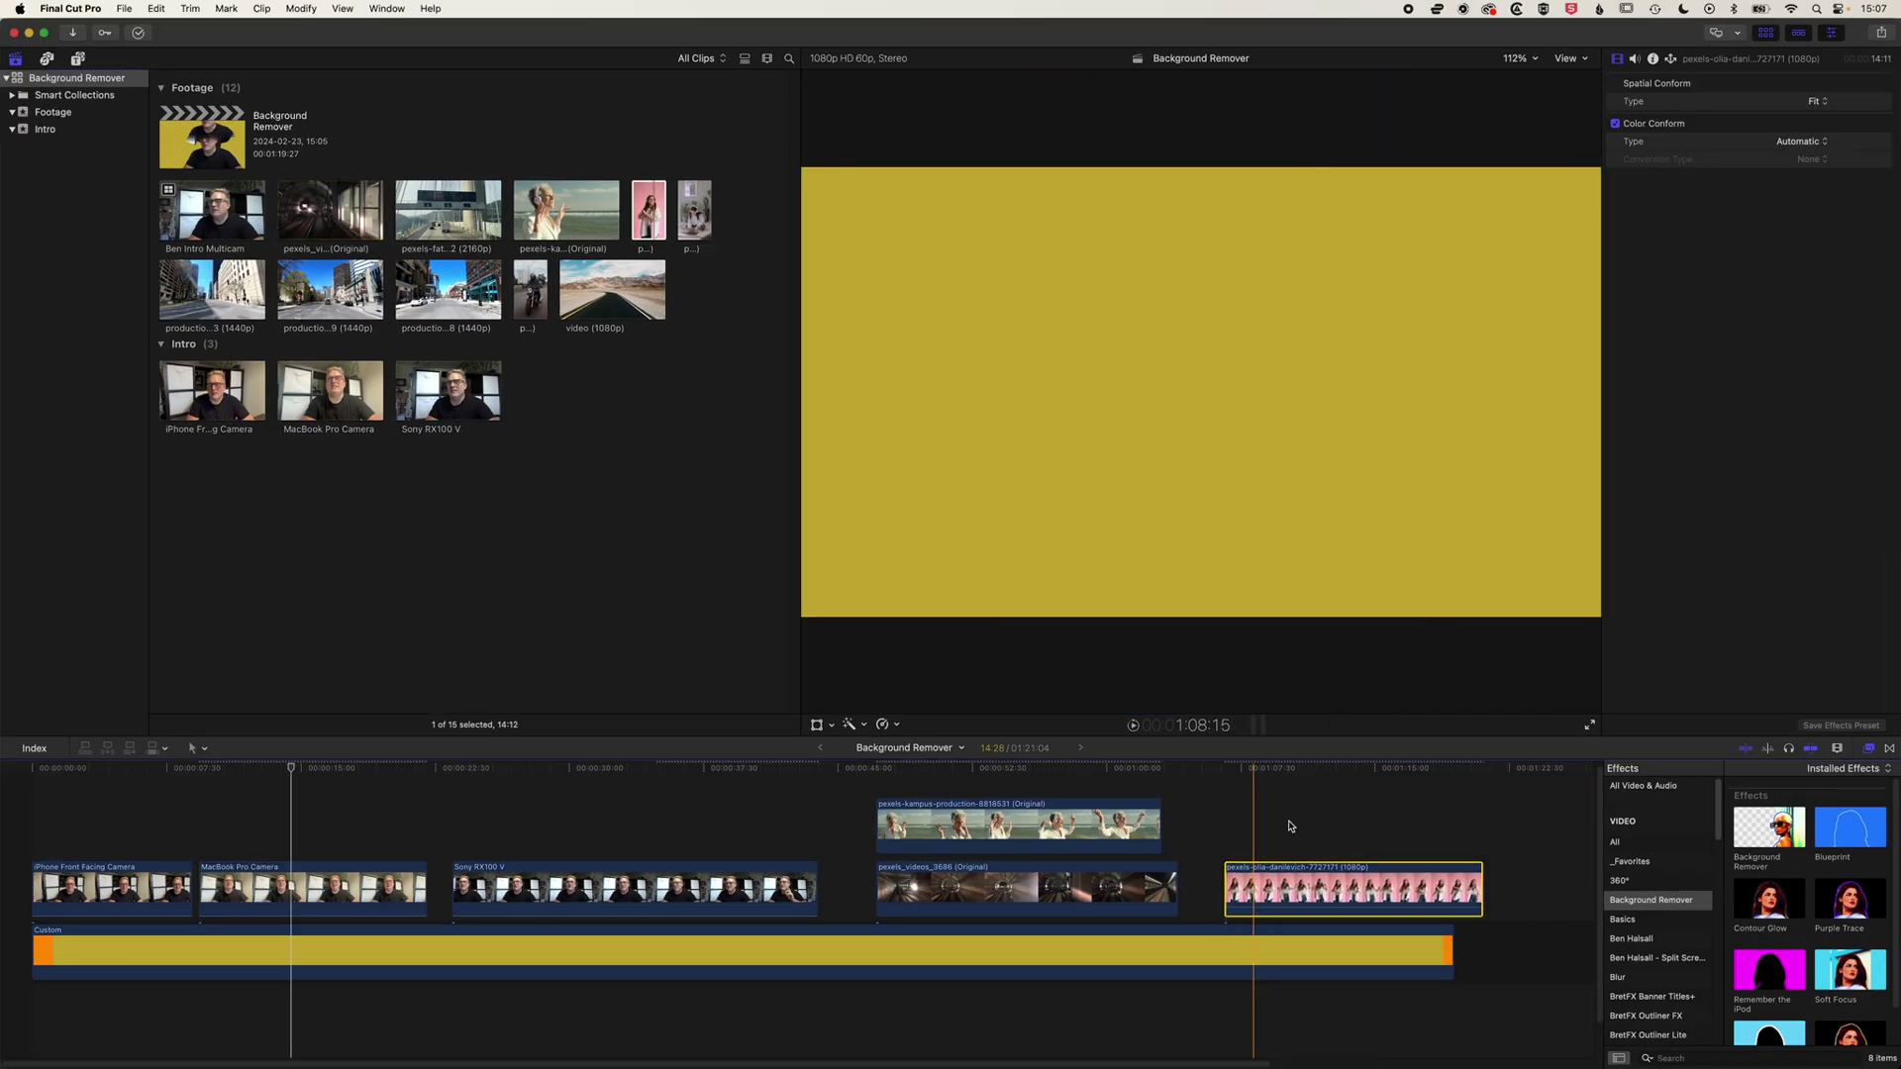
pyautogui.click(1314, 770)
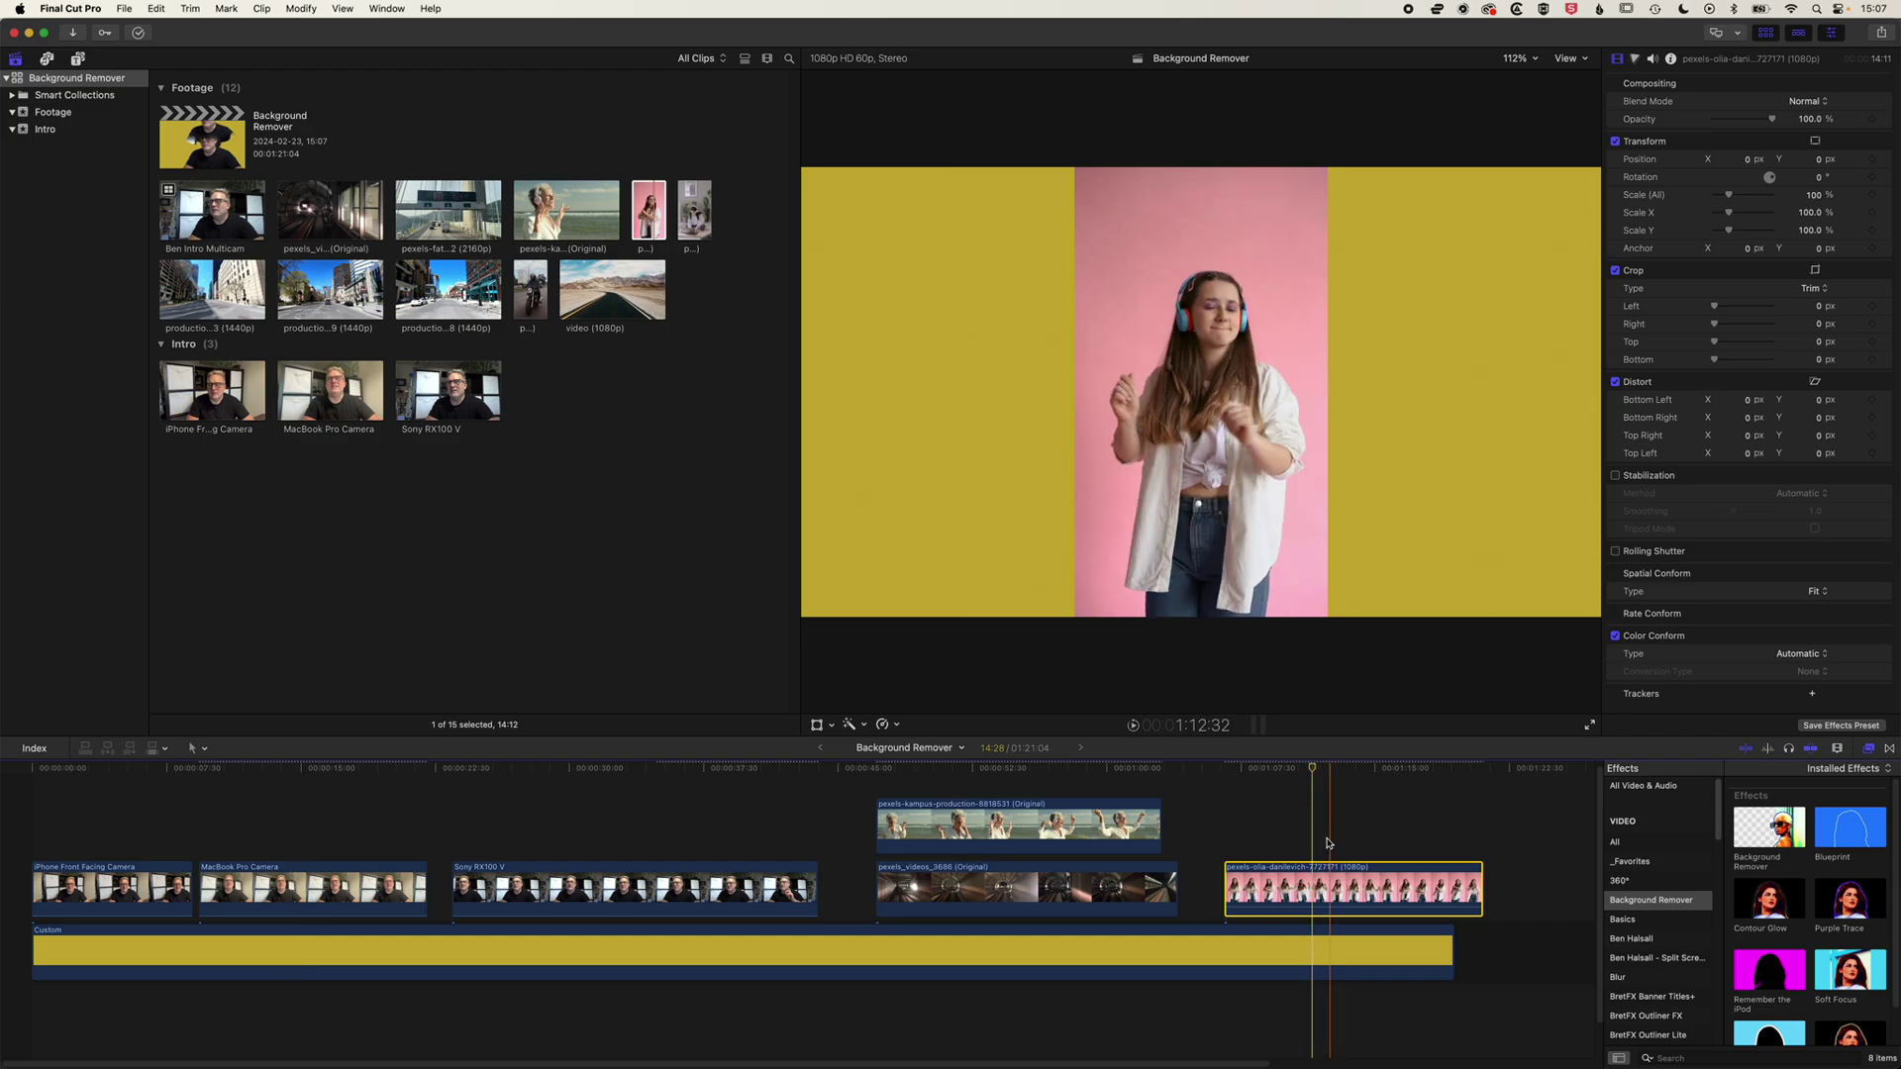
pyautogui.moveTo(1344, 888); pyautogui.dragTo(1323, 888)
pyautogui.moveTo(1745, 845); pyautogui.dragTo(1368, 888)
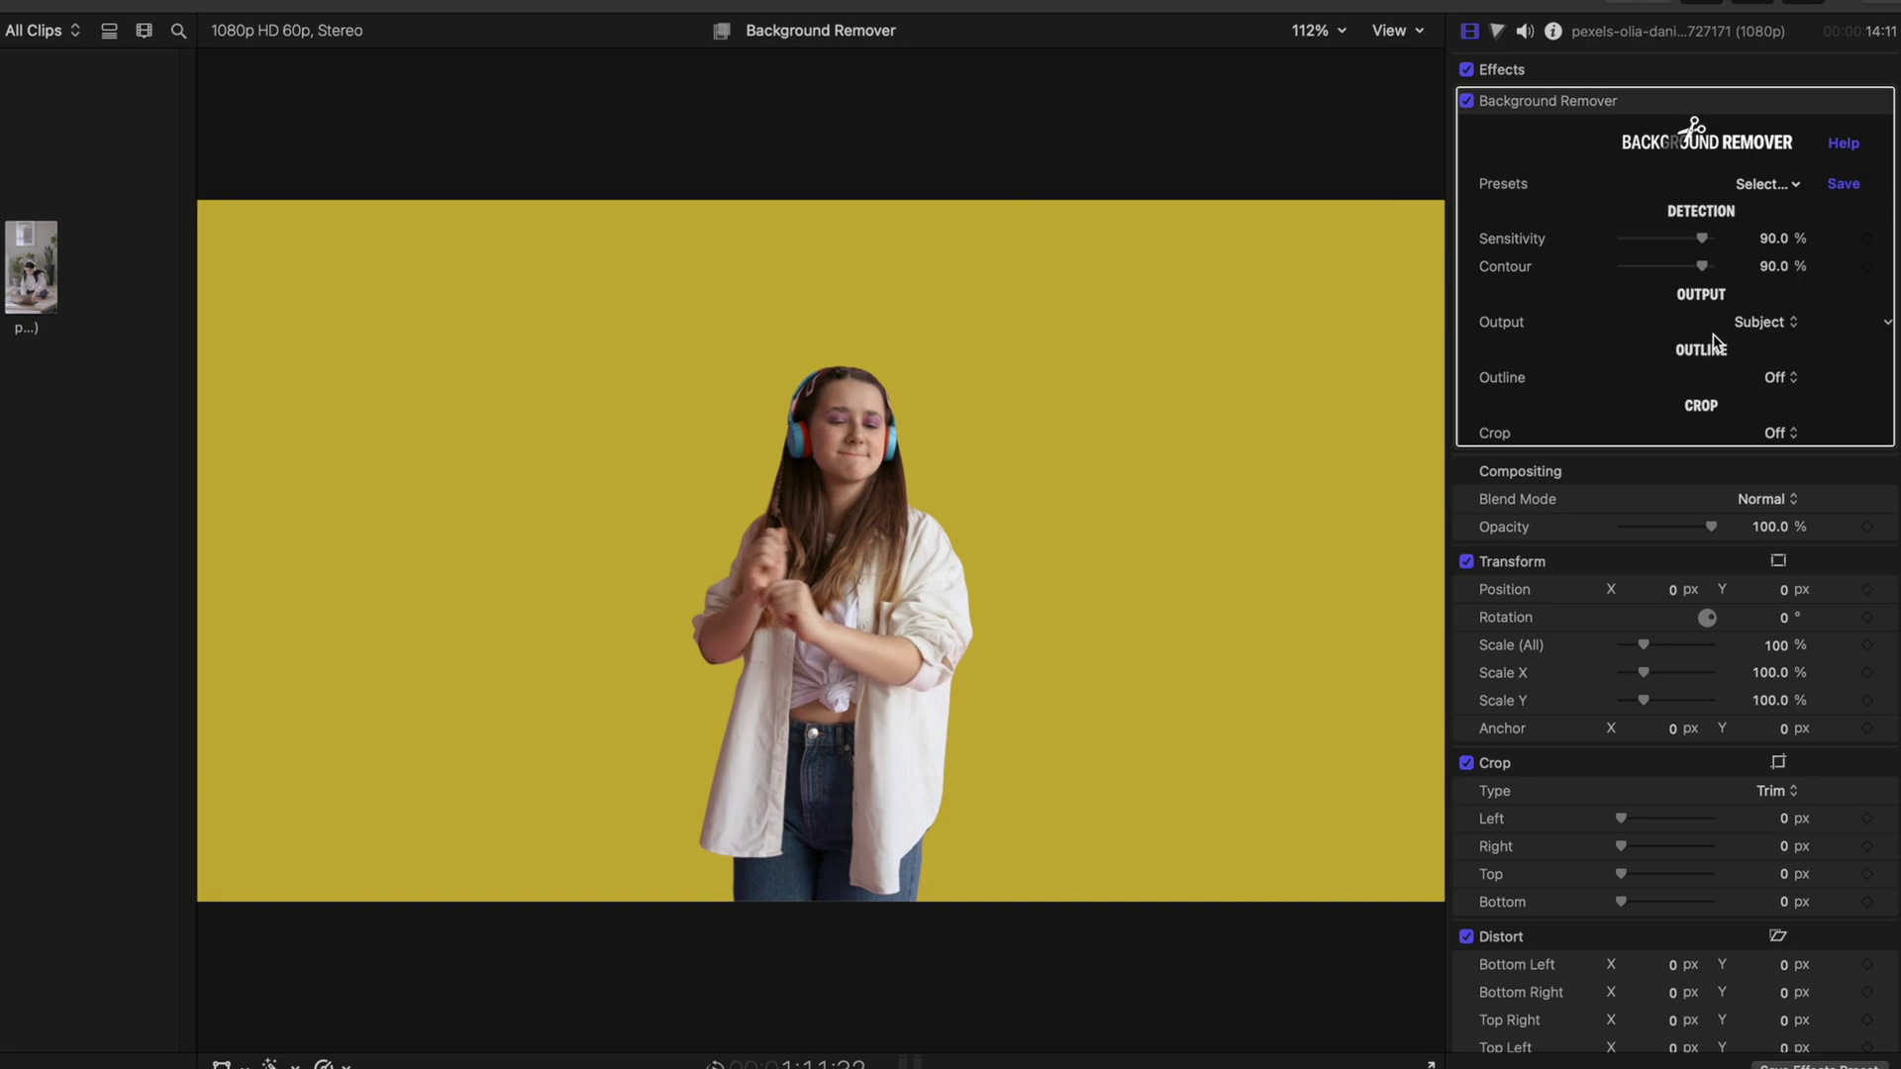
# Step: Set Output to Solid Color, widen the outline to about 68%, and make it red
pyautogui.click(1763, 323)
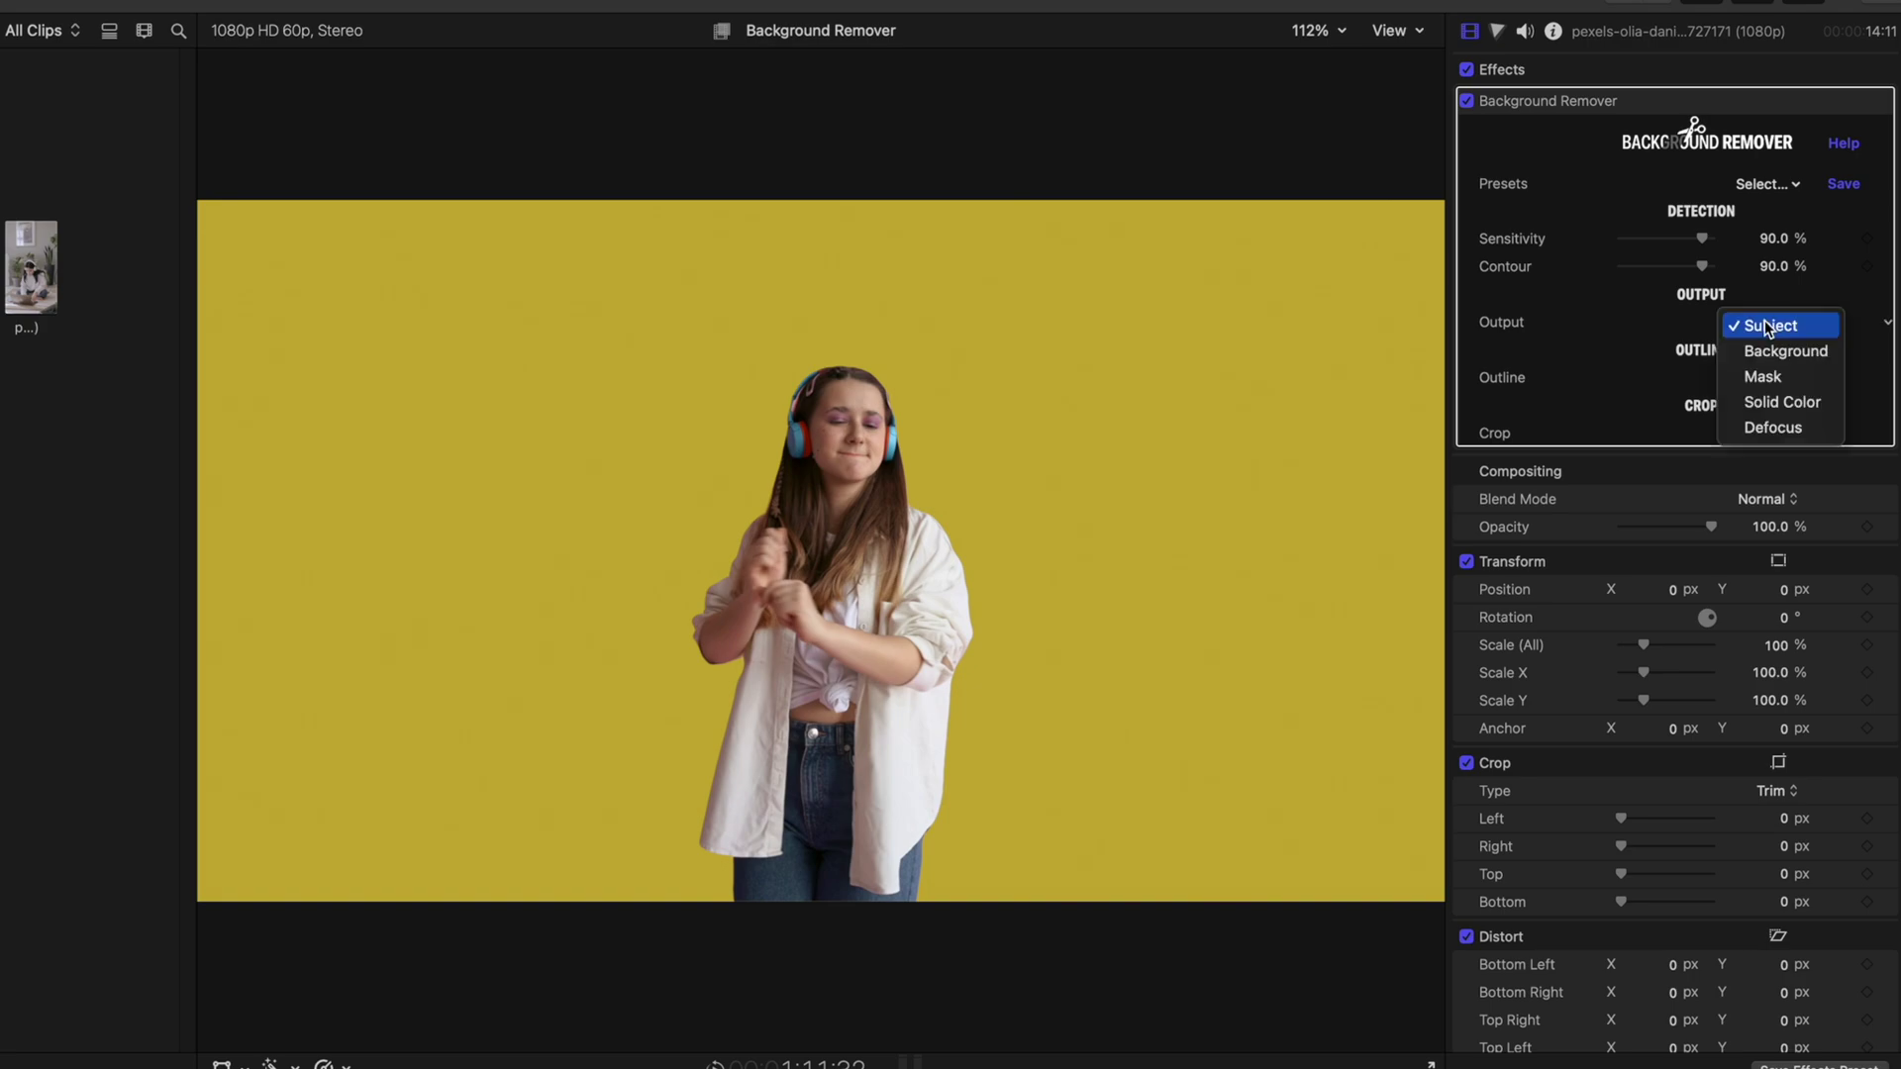
pyautogui.click(1774, 397)
pyautogui.click(1780, 434)
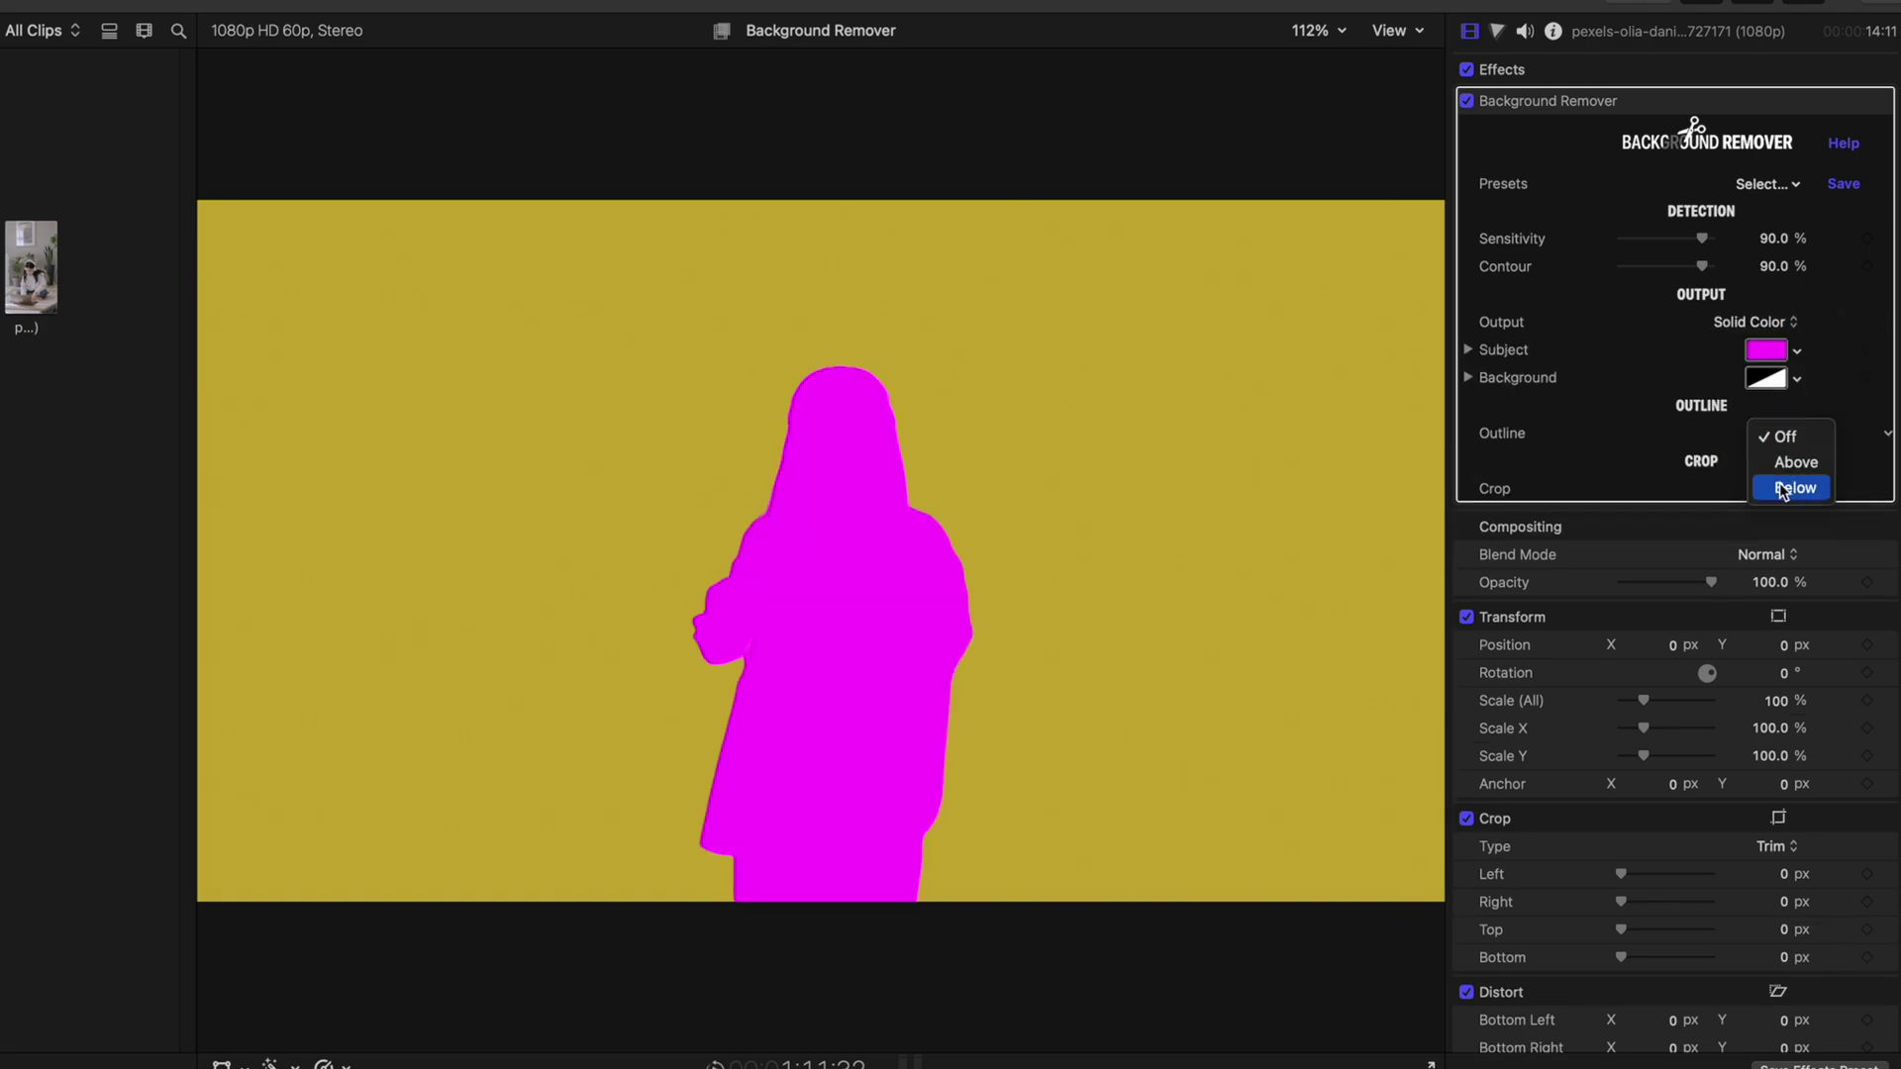
pyautogui.moveTo(1667, 487); pyautogui.dragTo(1674, 486)
pyautogui.click(1797, 463)
pyautogui.click(1756, 499)
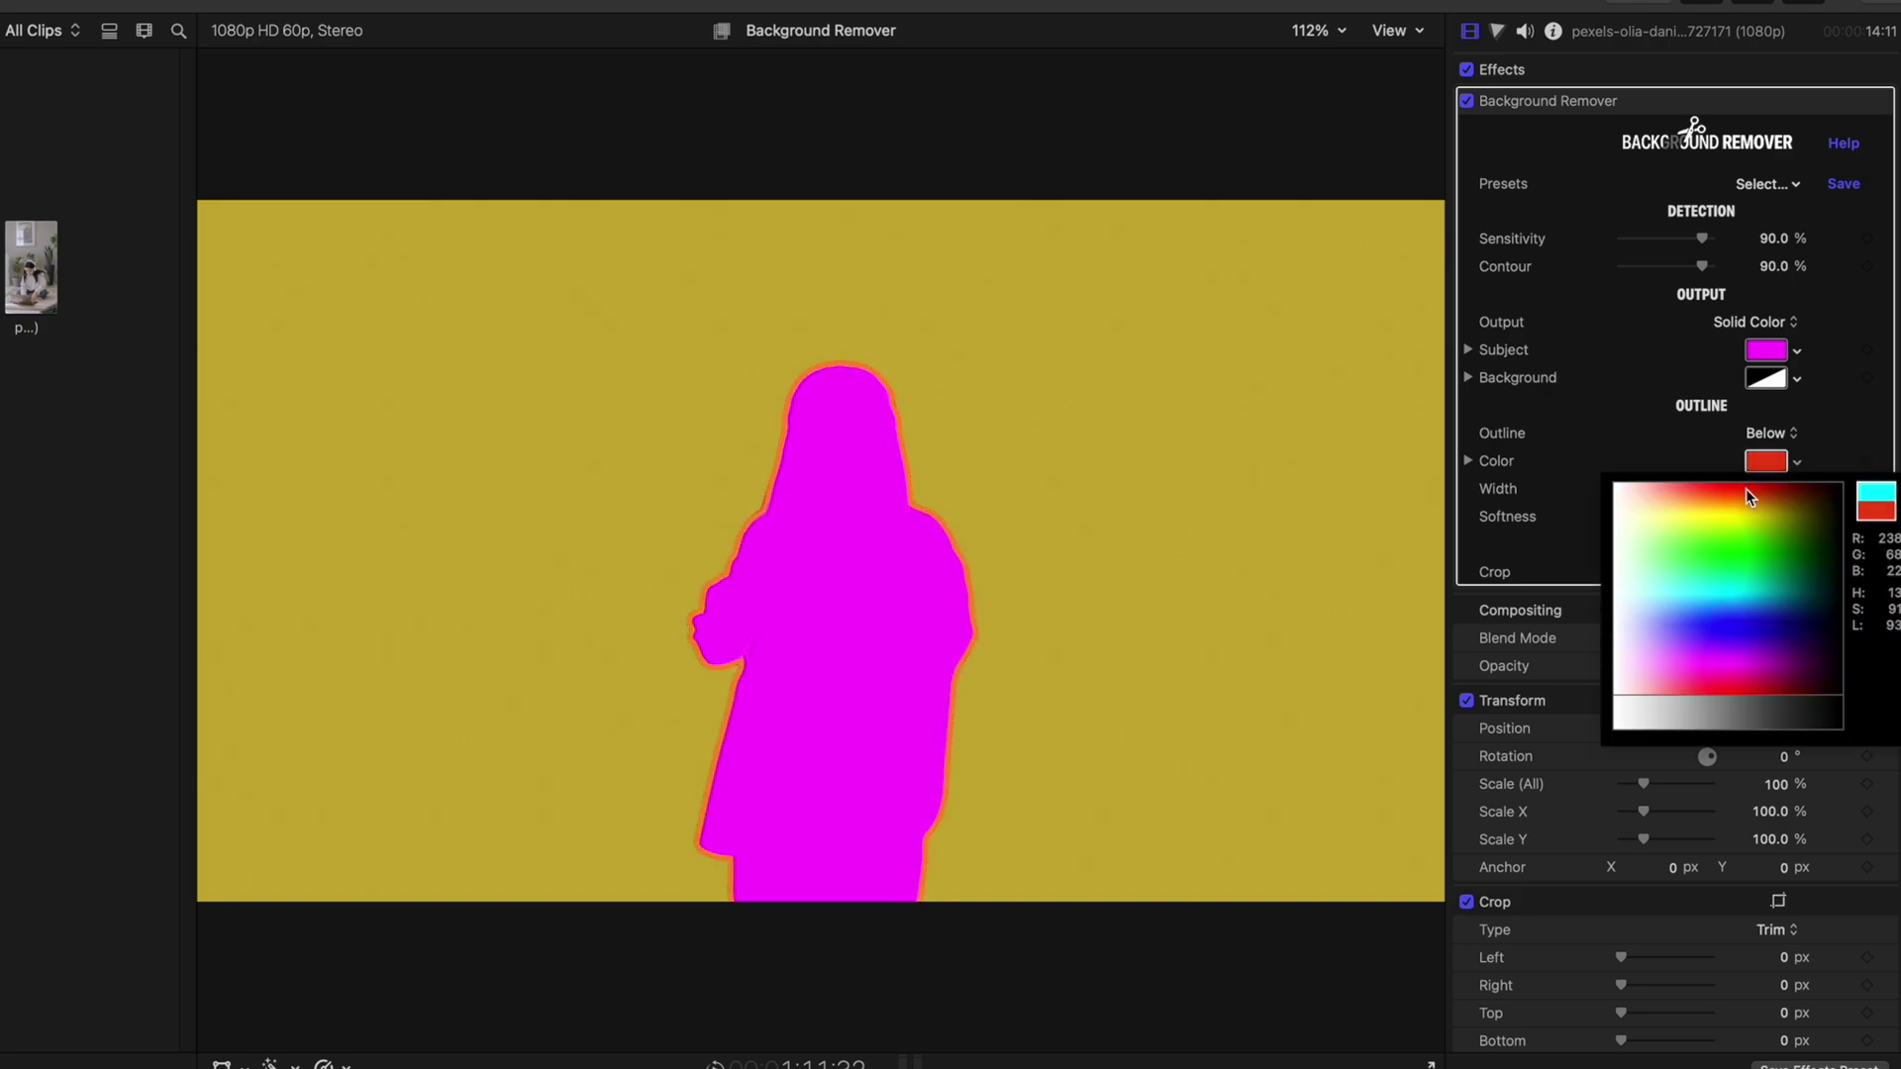
pyautogui.click(1750, 467)
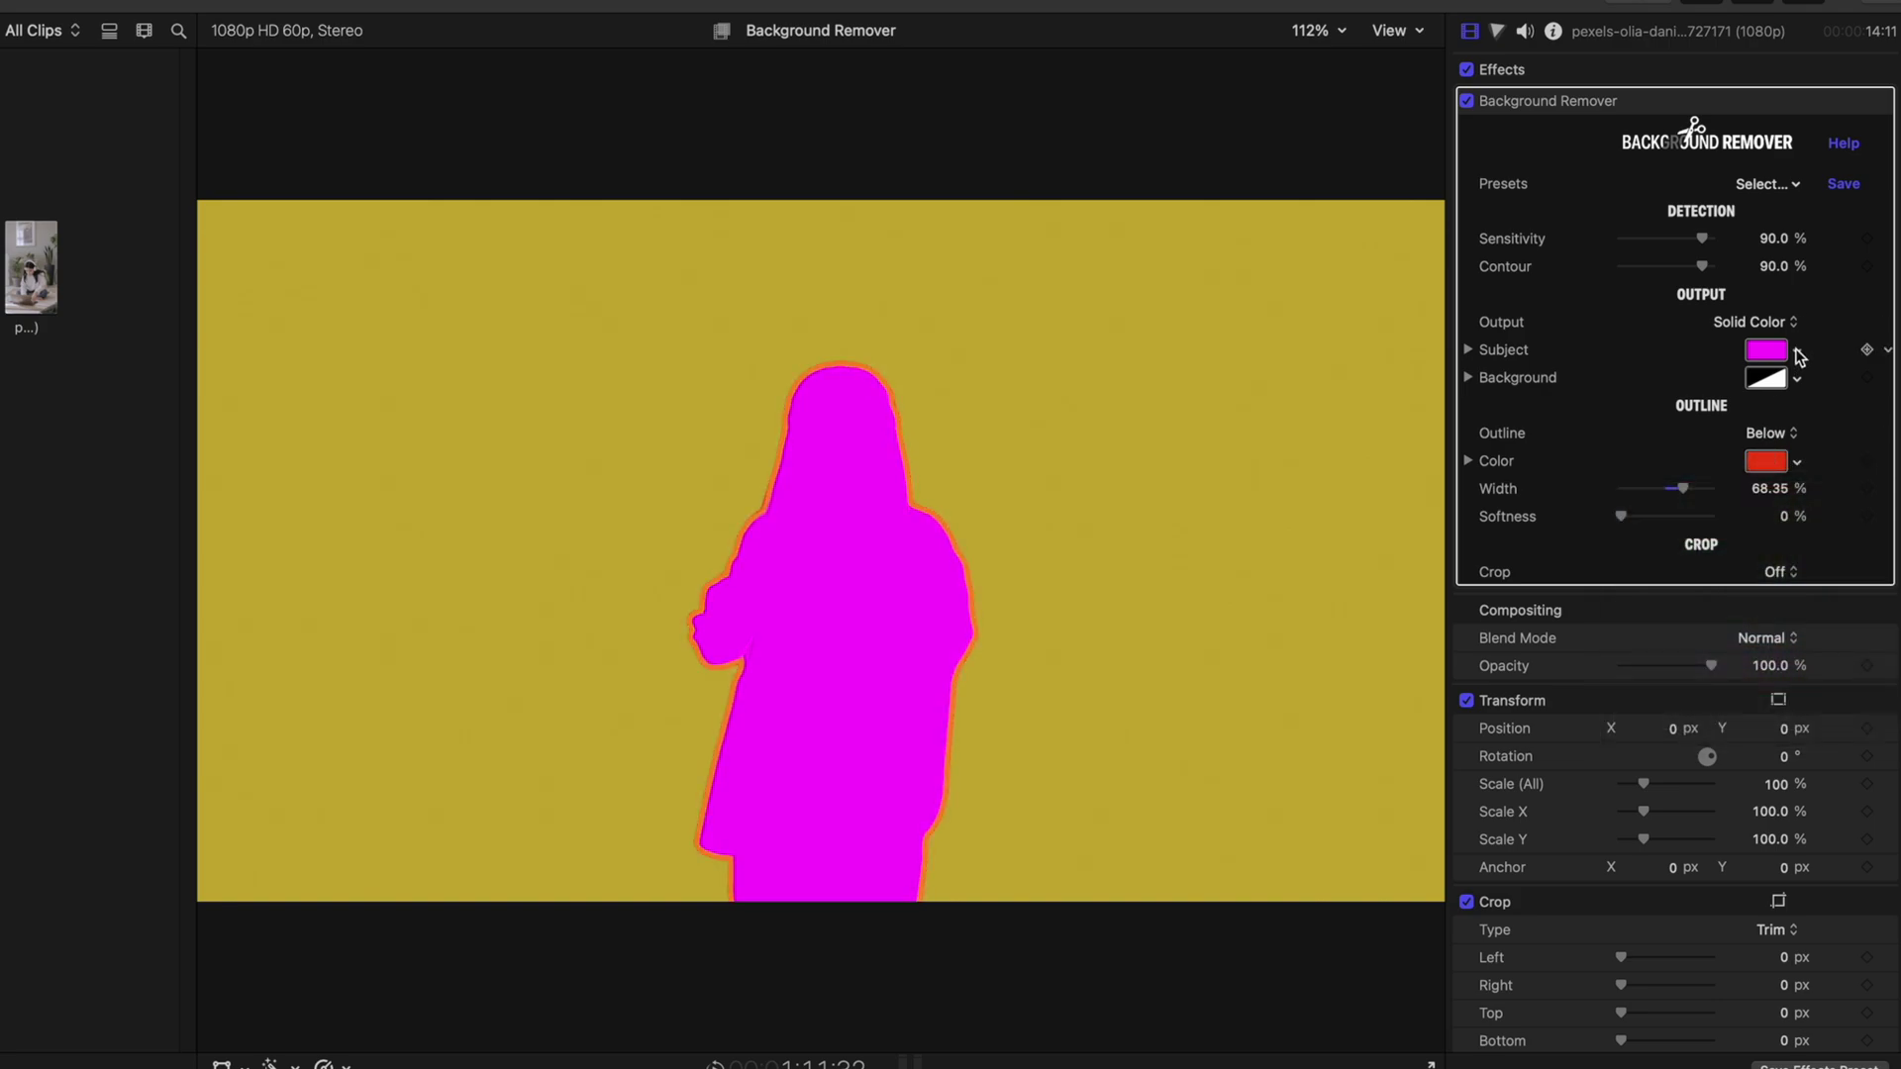
# Step: Change the silhouette's Subject fill colour to a pale mint green
pyautogui.click(1798, 353)
pyautogui.click(1724, 396)
pyautogui.click(1760, 422)
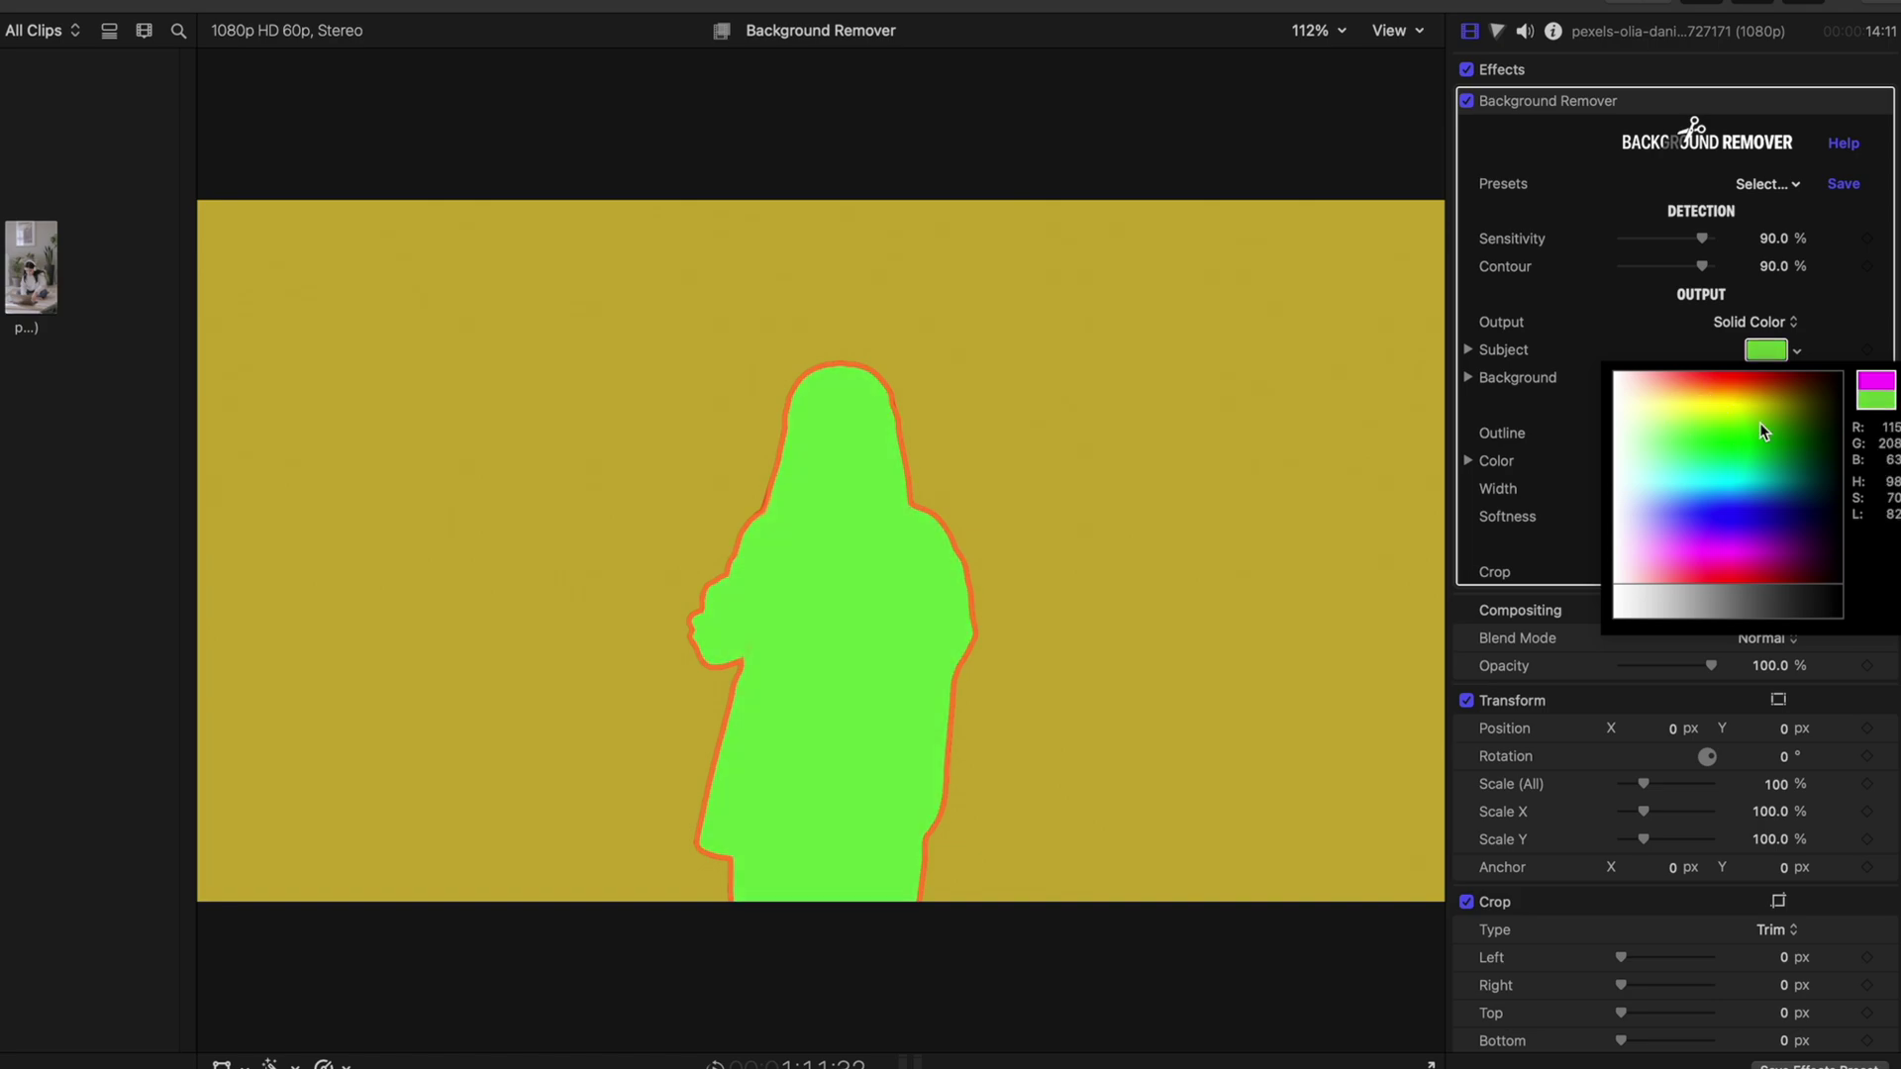
pyautogui.click(1647, 492)
pyautogui.click(1654, 458)
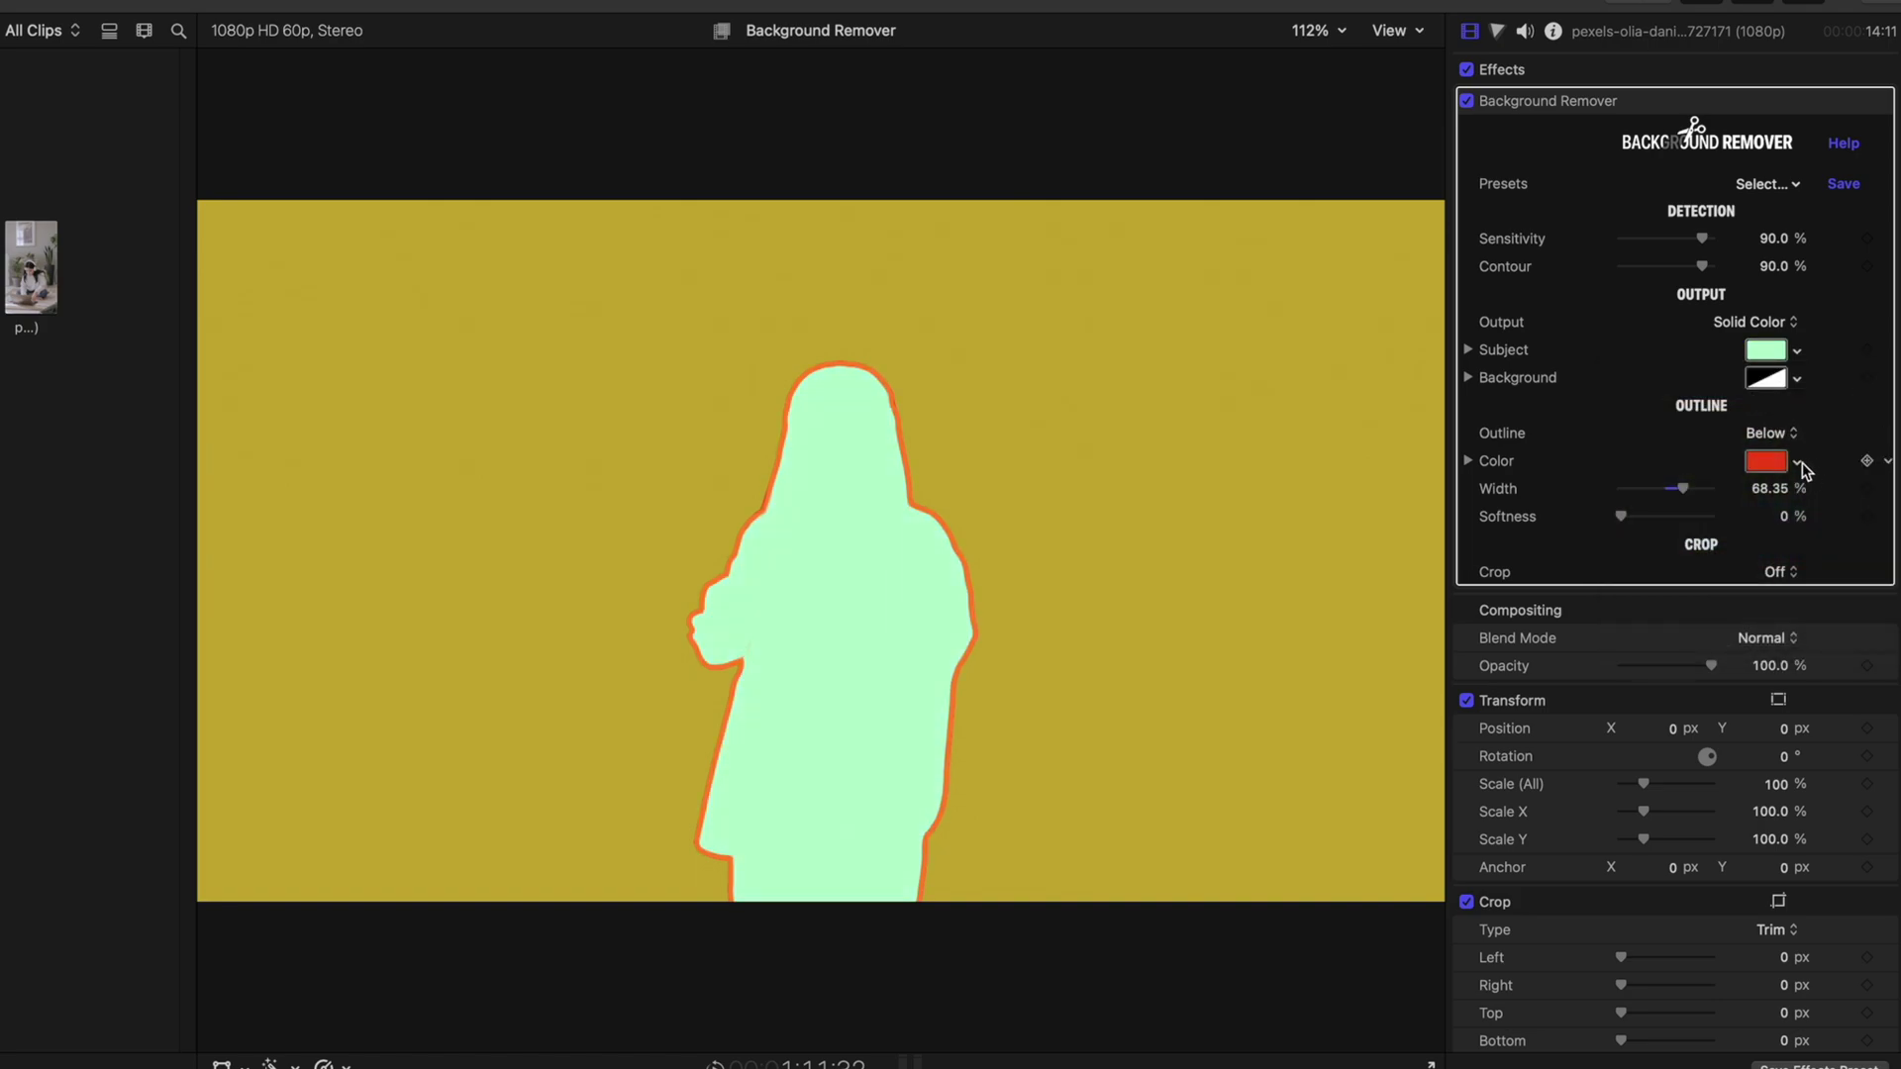
# Step: Change the Outline Color to a dark purple
pyautogui.click(1797, 464)
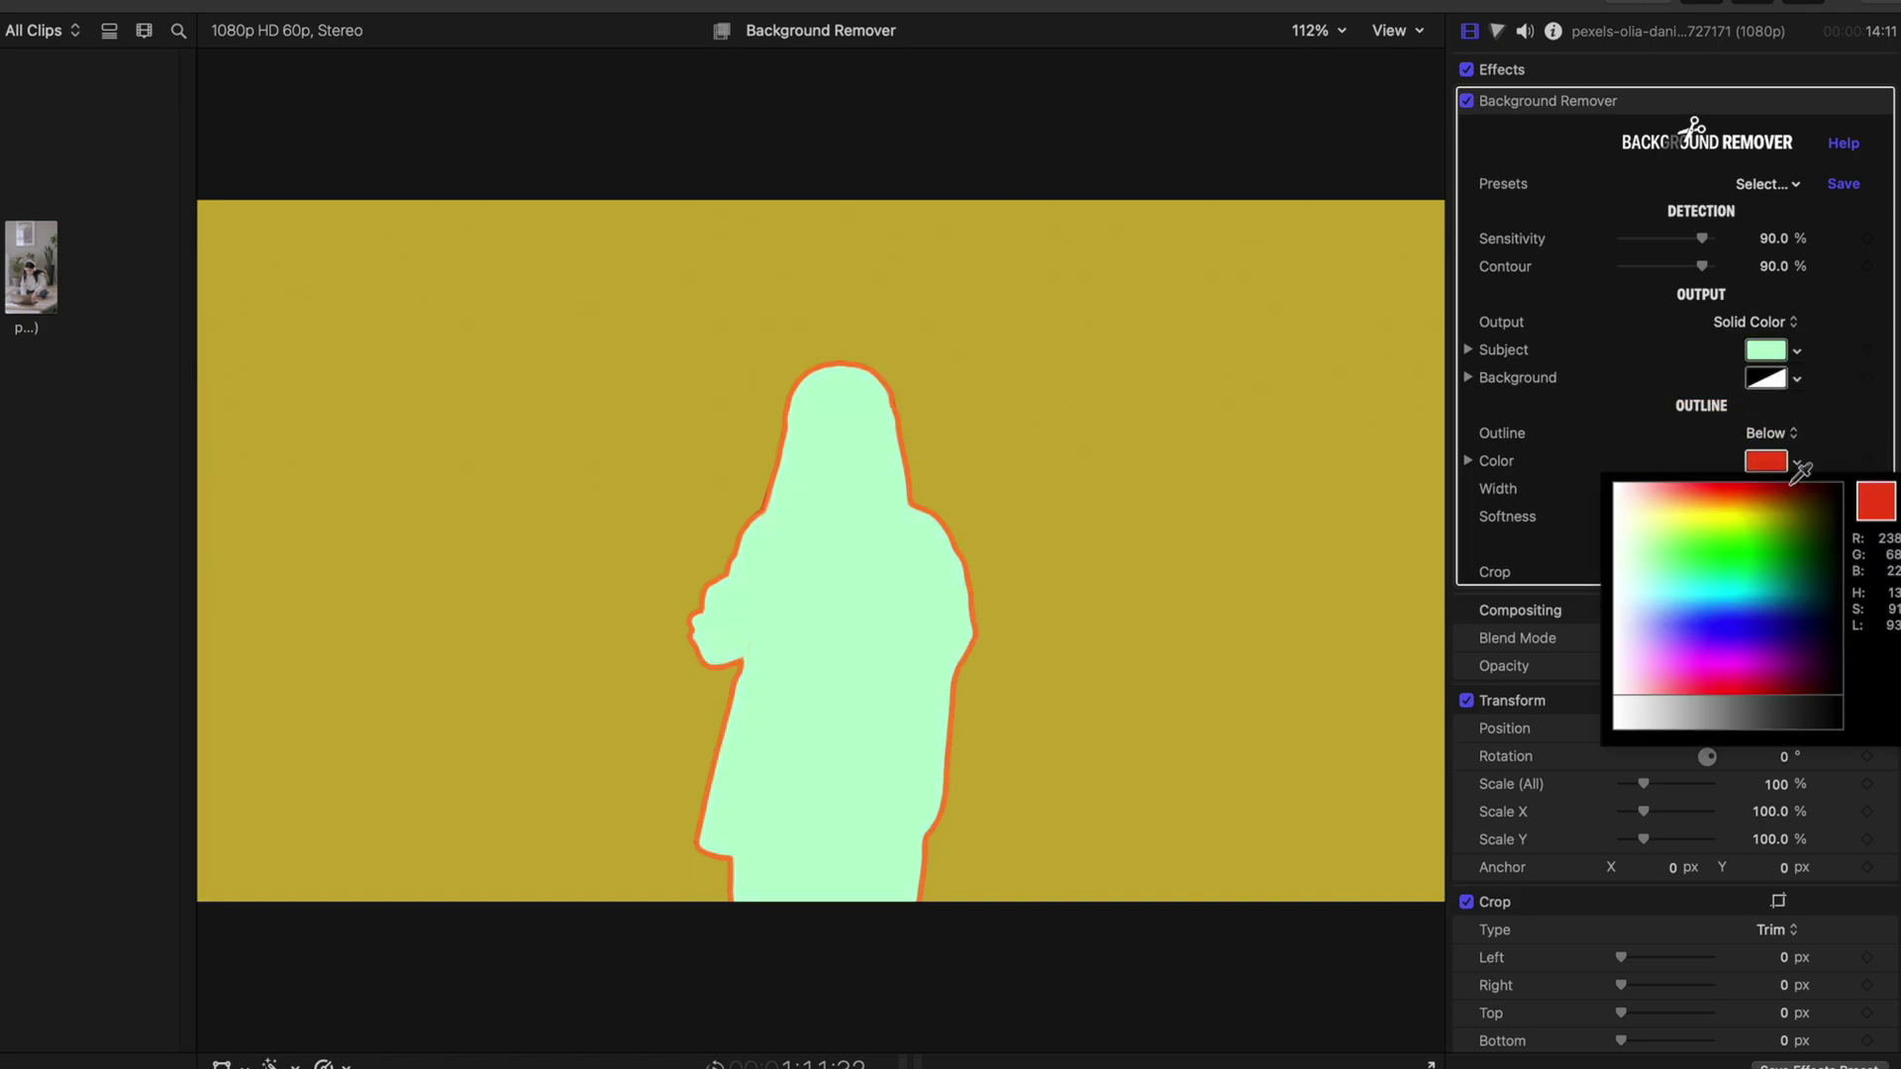
pyautogui.click(1776, 490)
pyautogui.click(1690, 595)
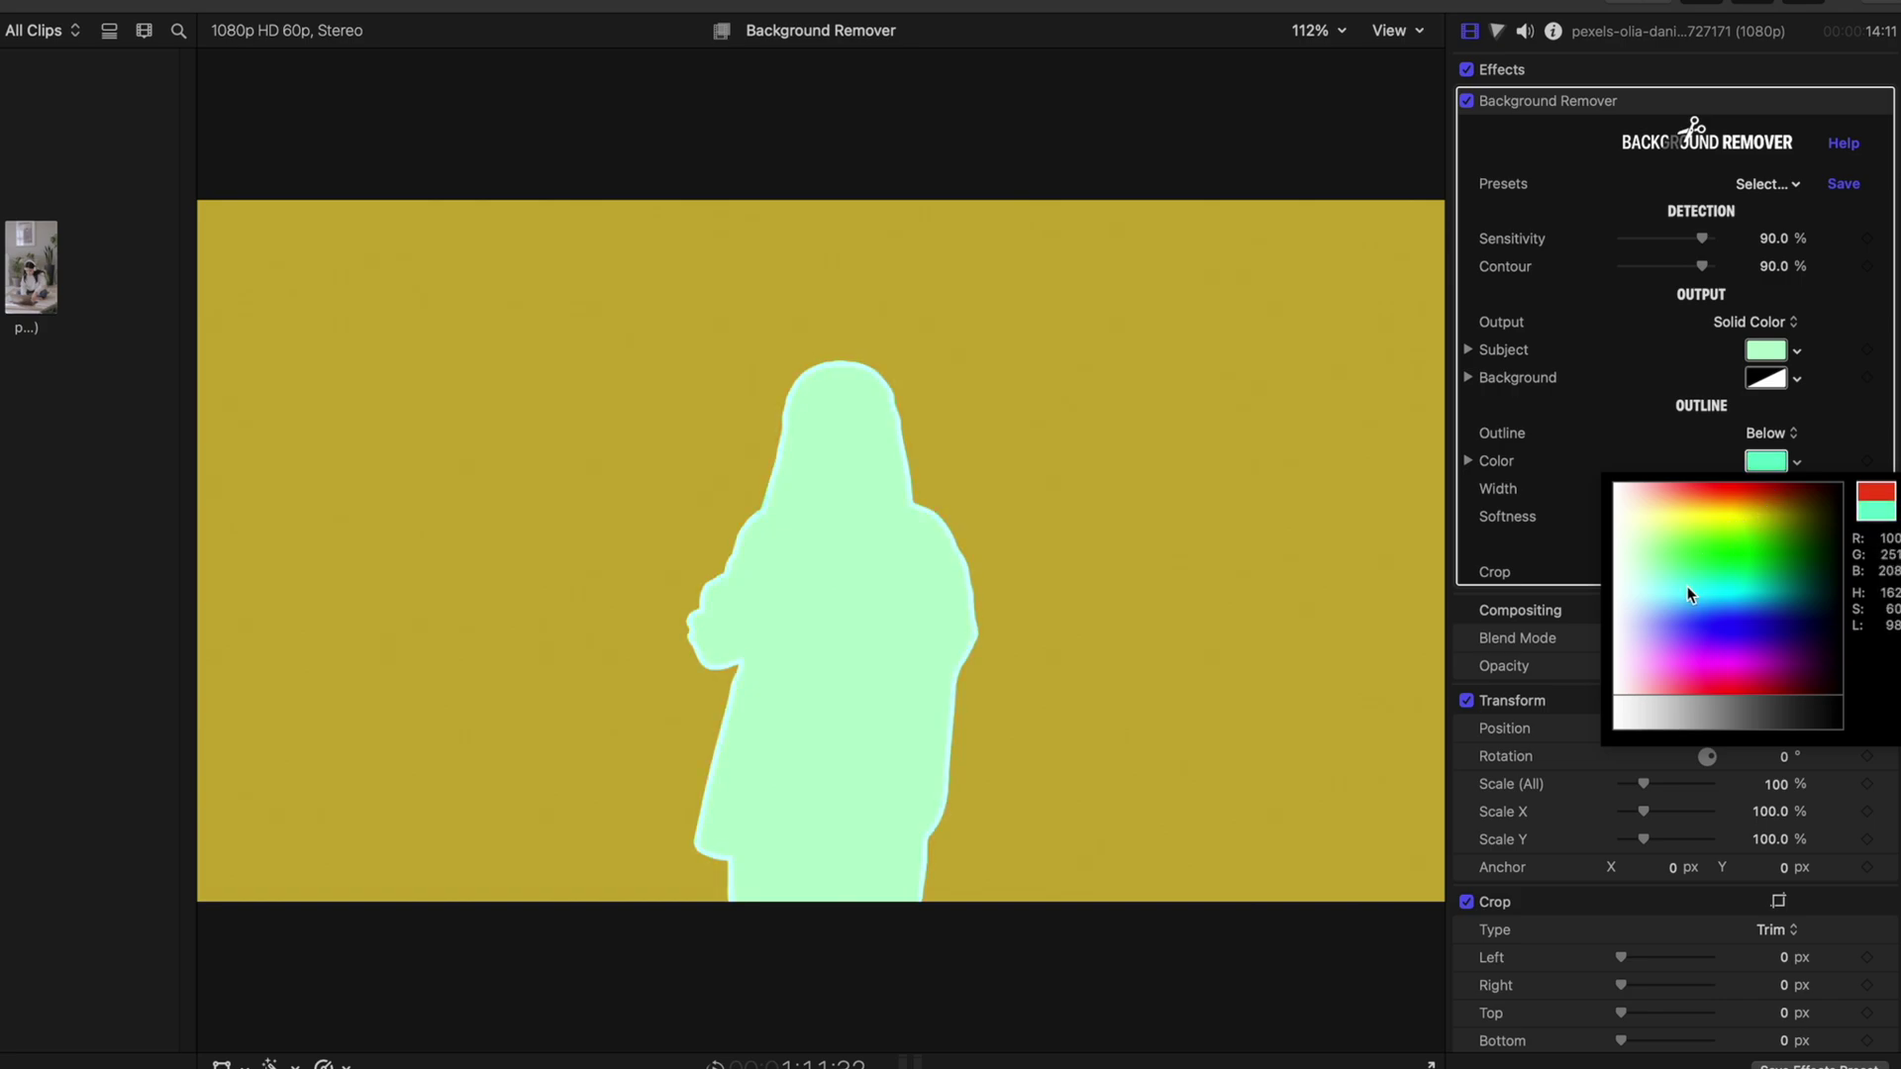
pyautogui.moveTo(1690, 595); pyautogui.dragTo(1830, 665)
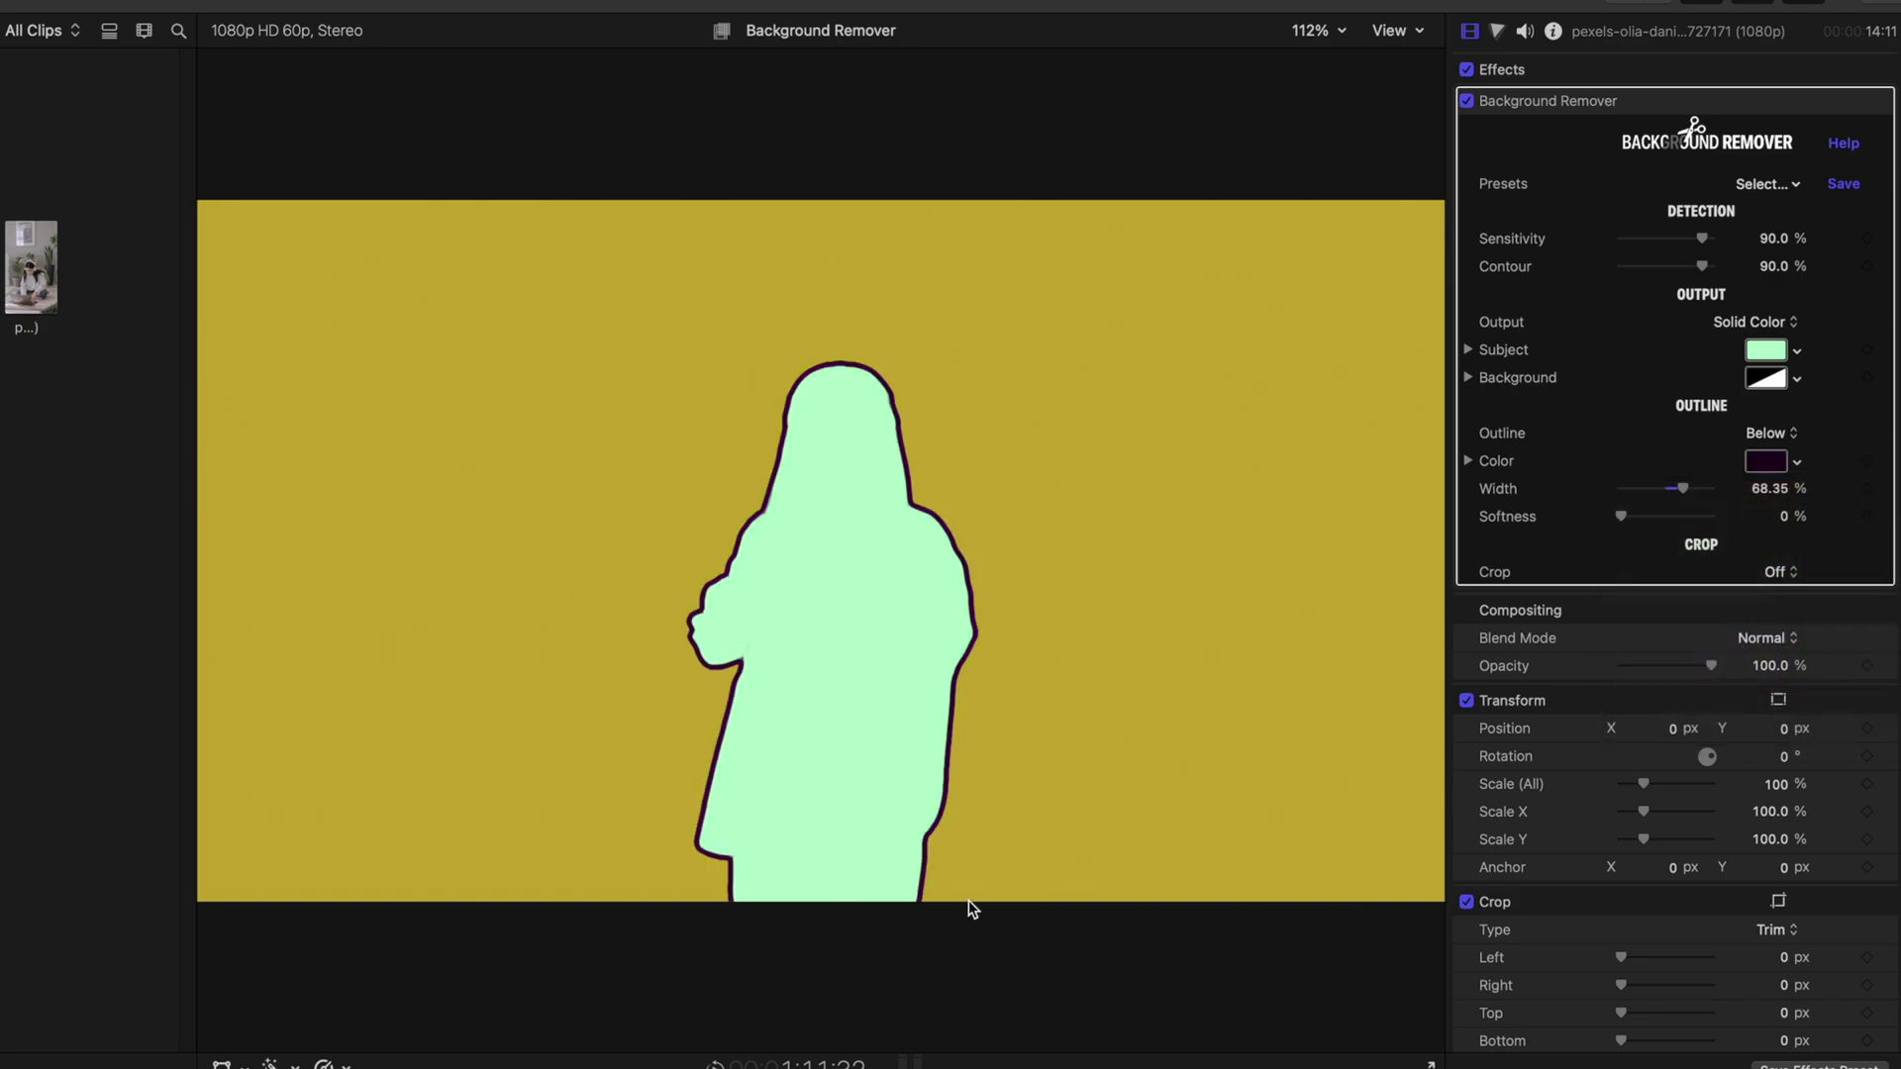
# Step: Play the dancer clip and lower Background Remover Sensitivity to about 47%
pyautogui.press('space')
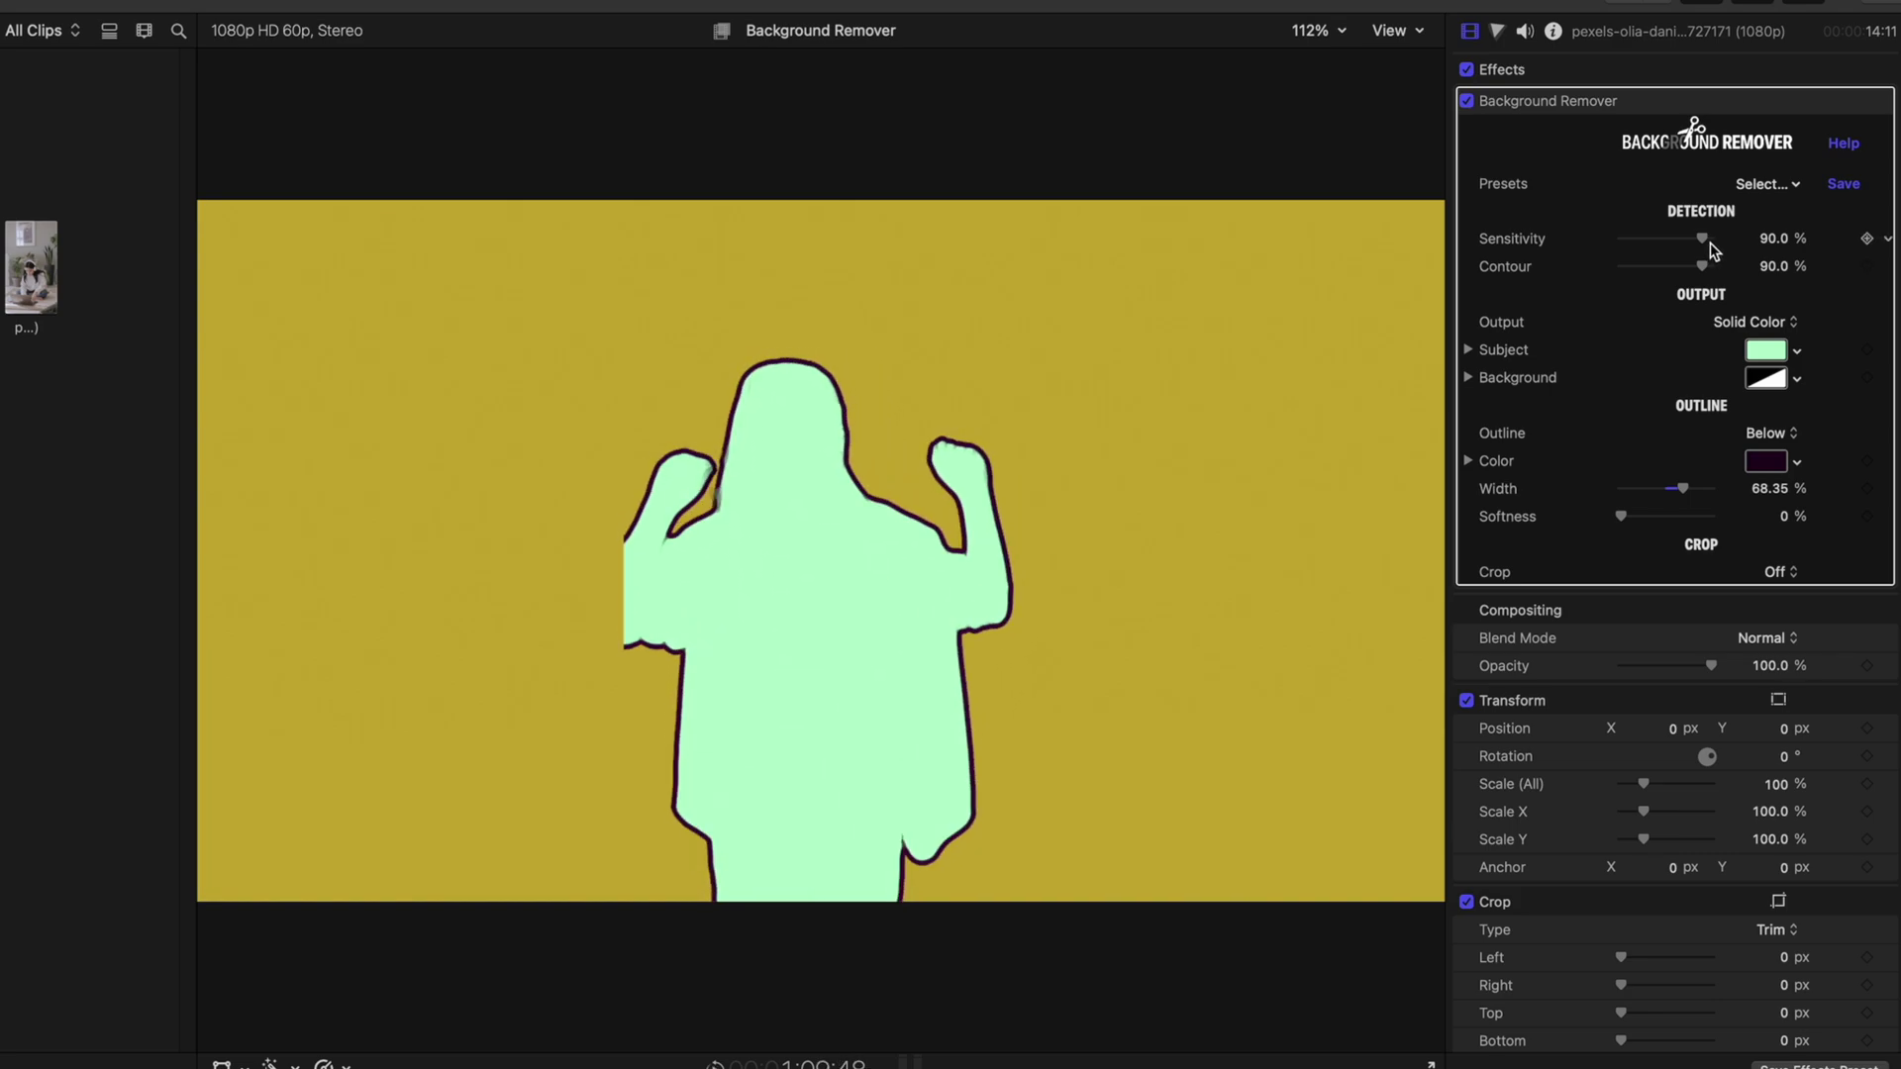
pyautogui.moveTo(1697, 240); pyautogui.dragTo(1664, 240)
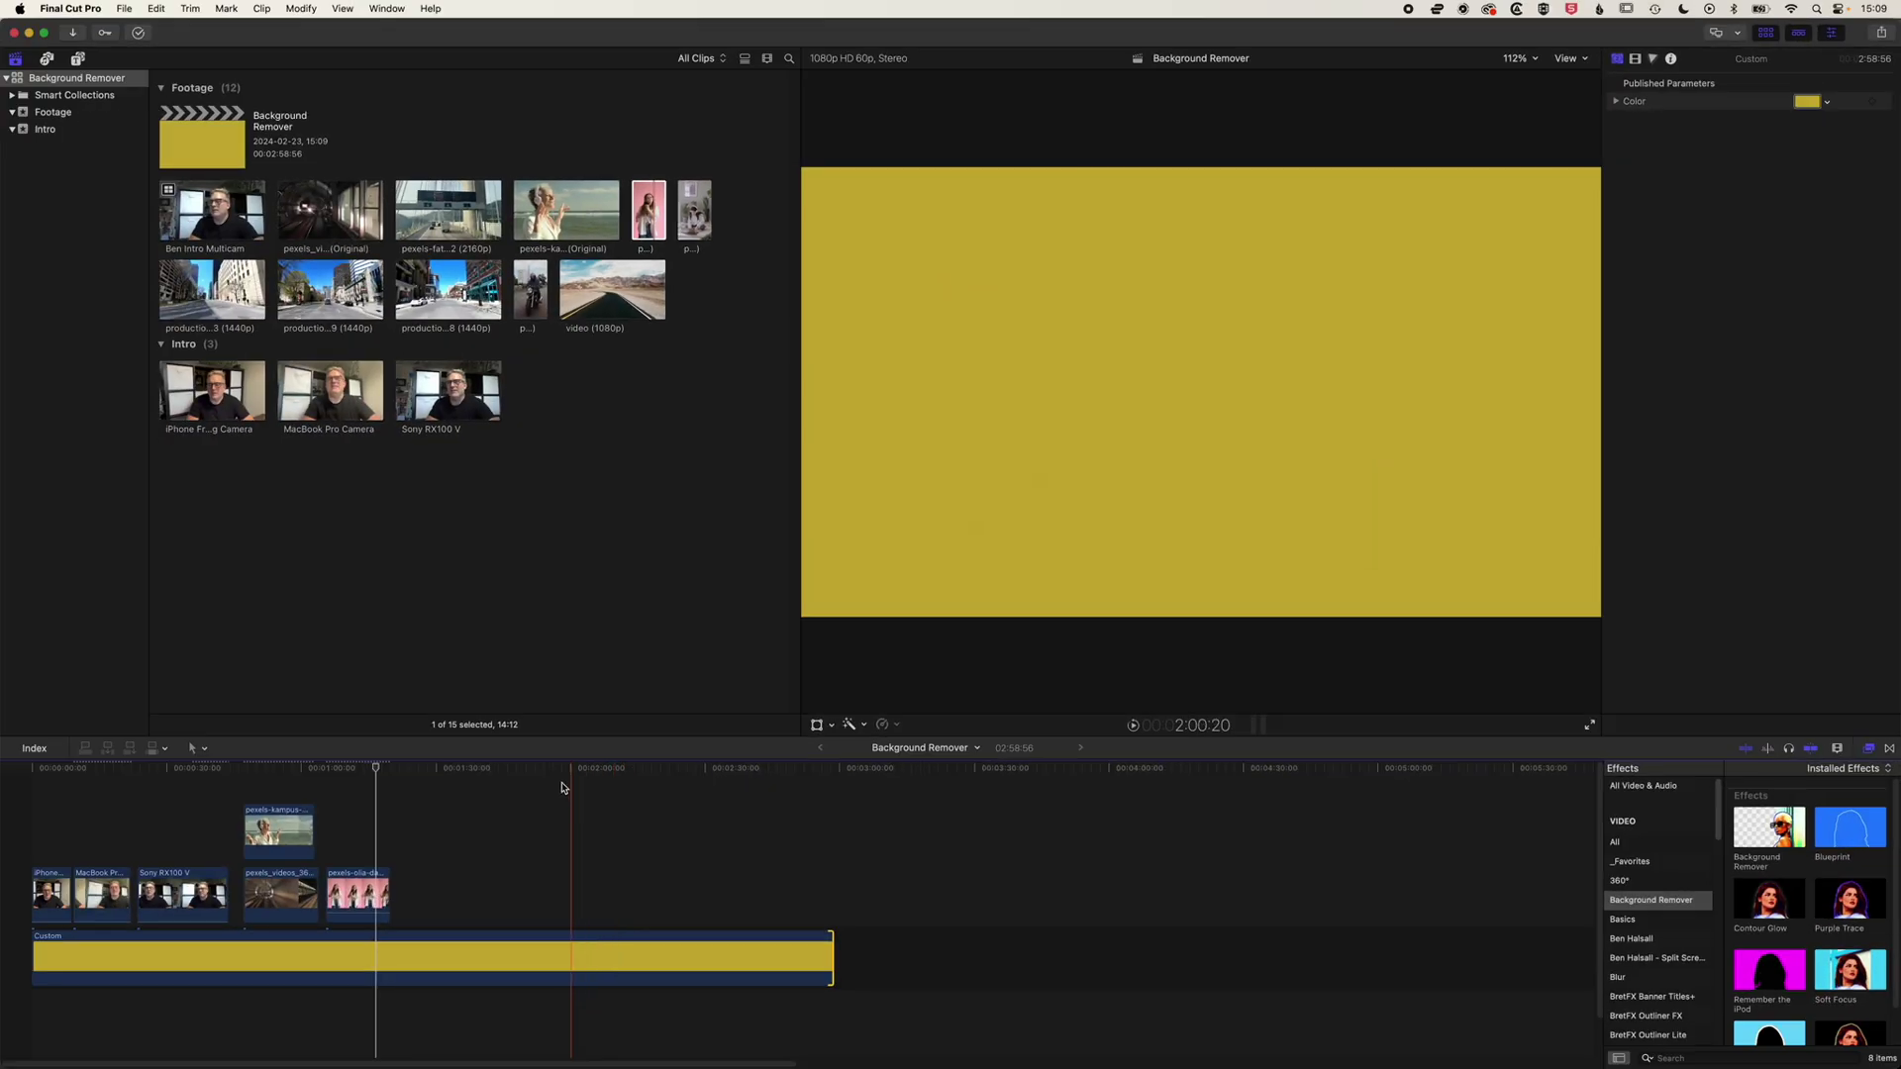
# Step: Add the headphones woman clip with the Purple Trace look, removing the Contour Glow effect
pyautogui.moveTo(568, 214); pyautogui.dragTo(468, 896)
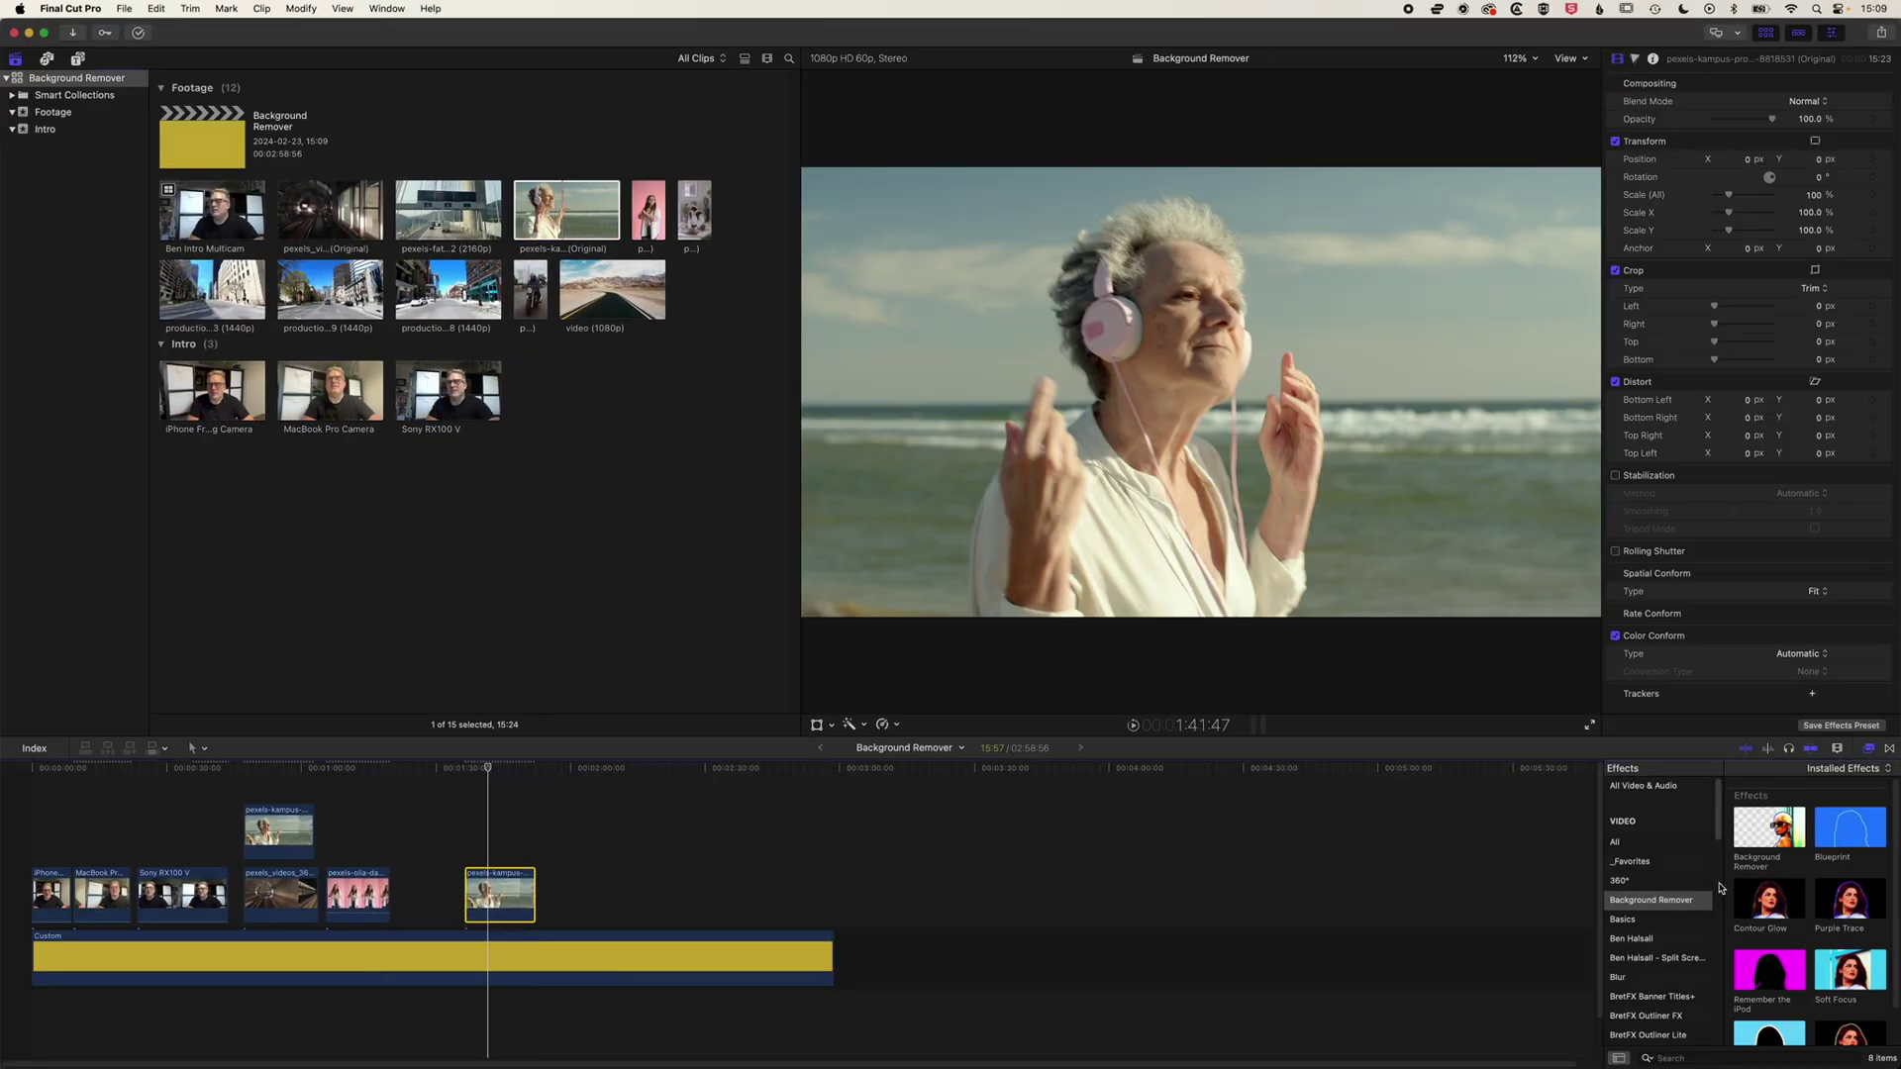
pyautogui.moveTo(1769, 901); pyautogui.dragTo(499, 902)
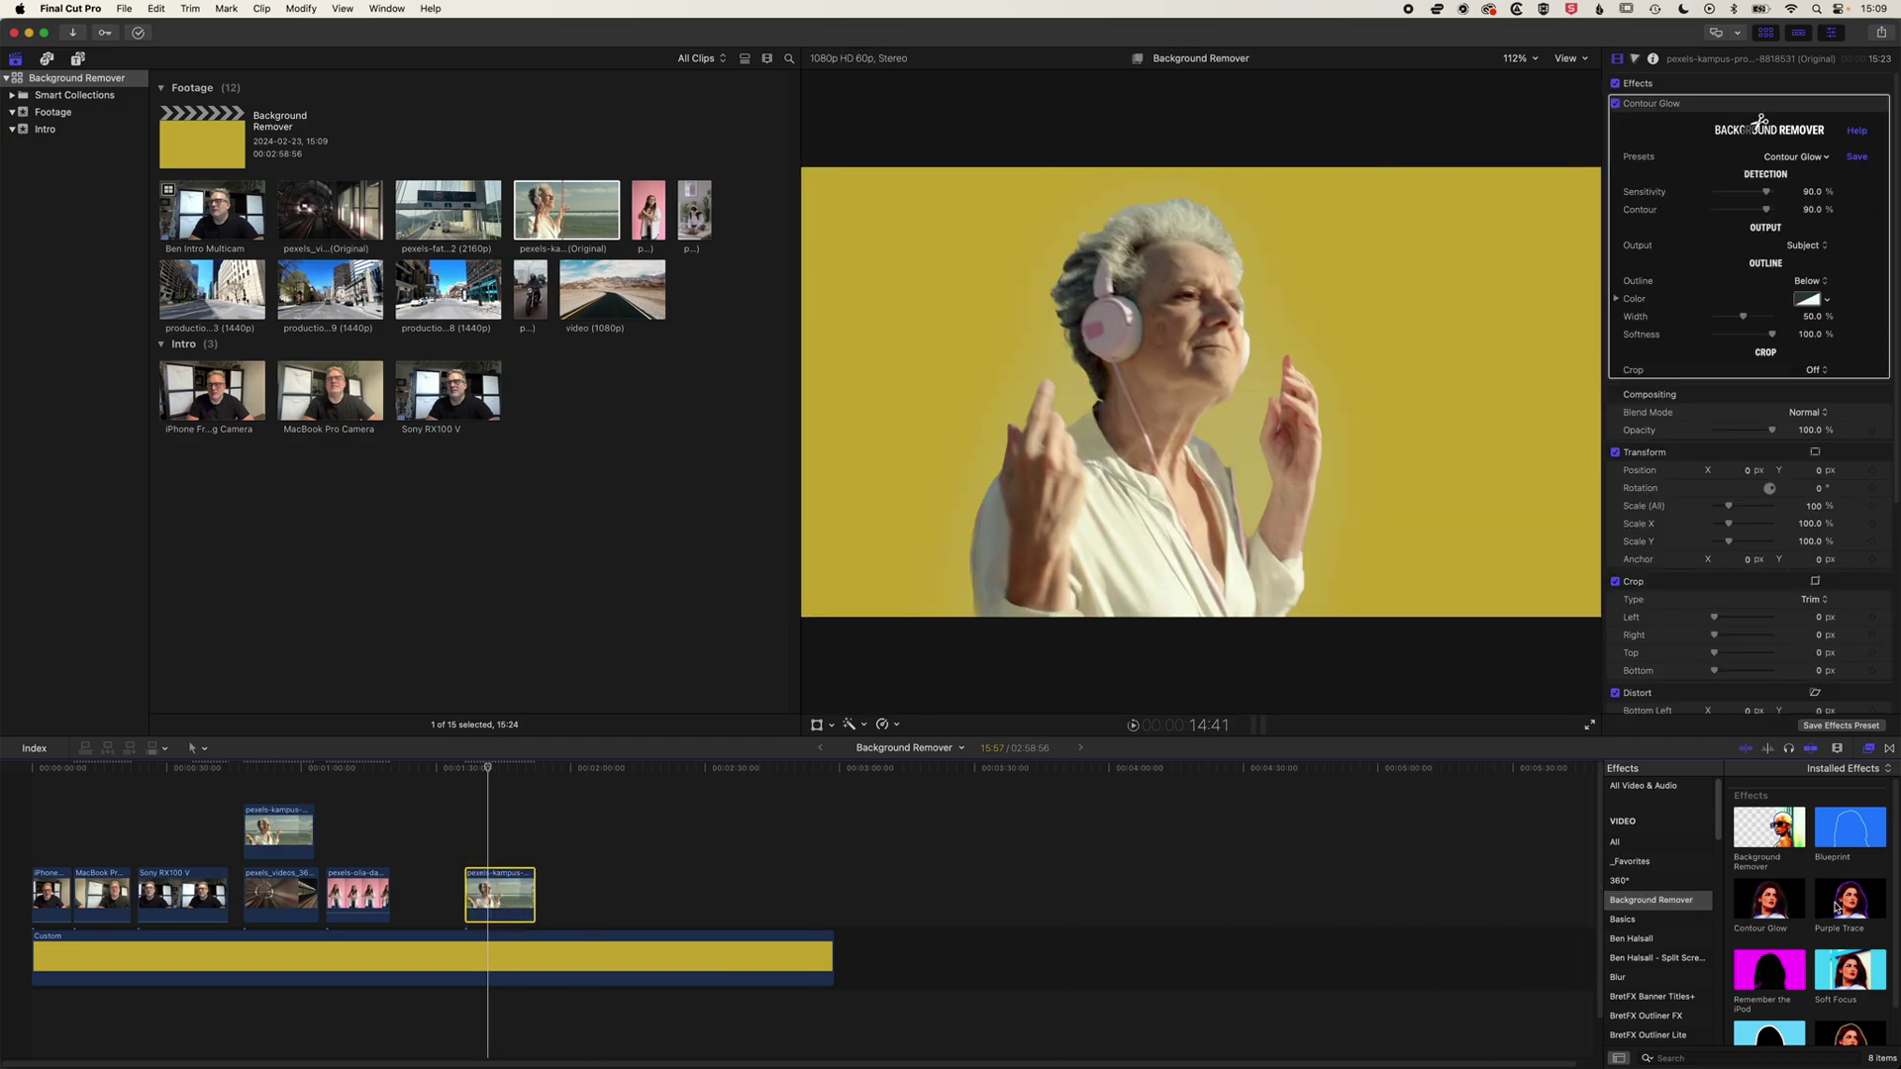
pyautogui.moveTo(1843, 901)
pyautogui.mouseDown()
pyautogui.moveTo(1467, 879)
pyautogui.moveTo(500, 901)
pyautogui.mouseUp()
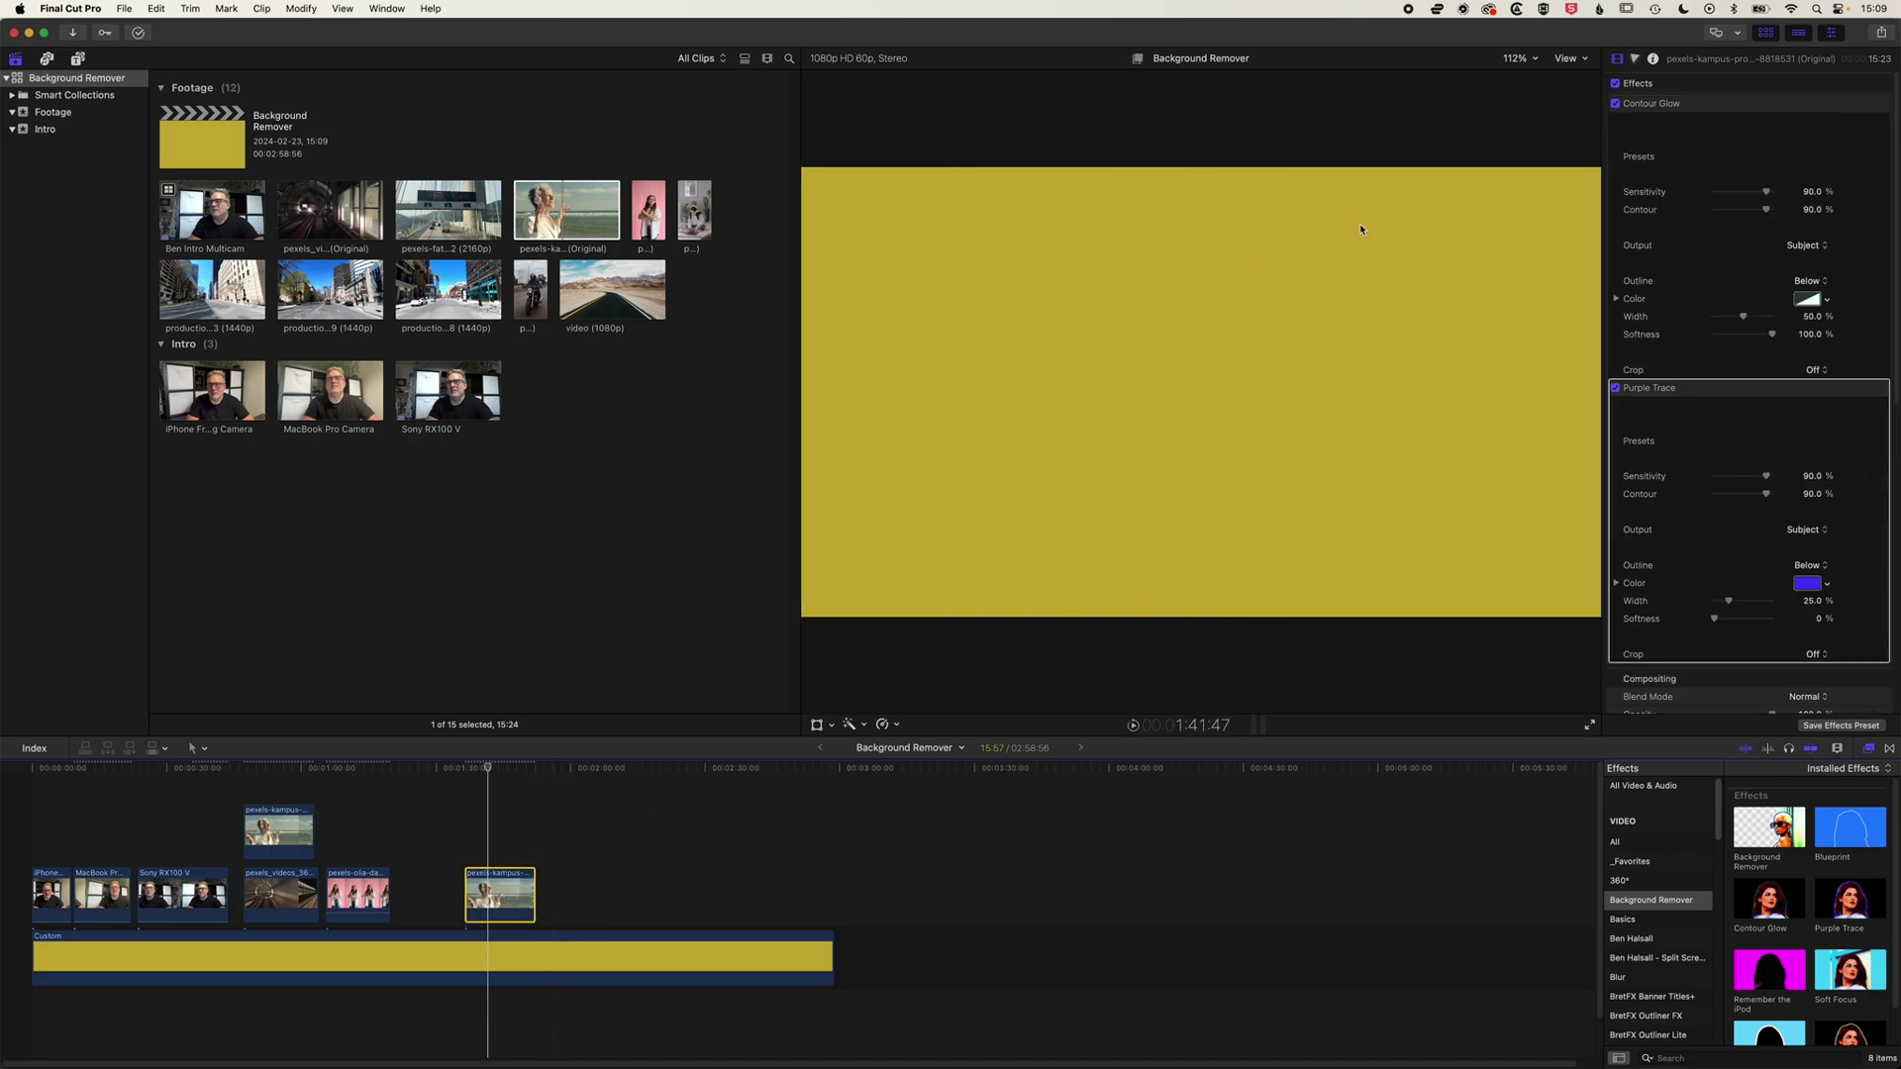
pyautogui.click(1666, 105)
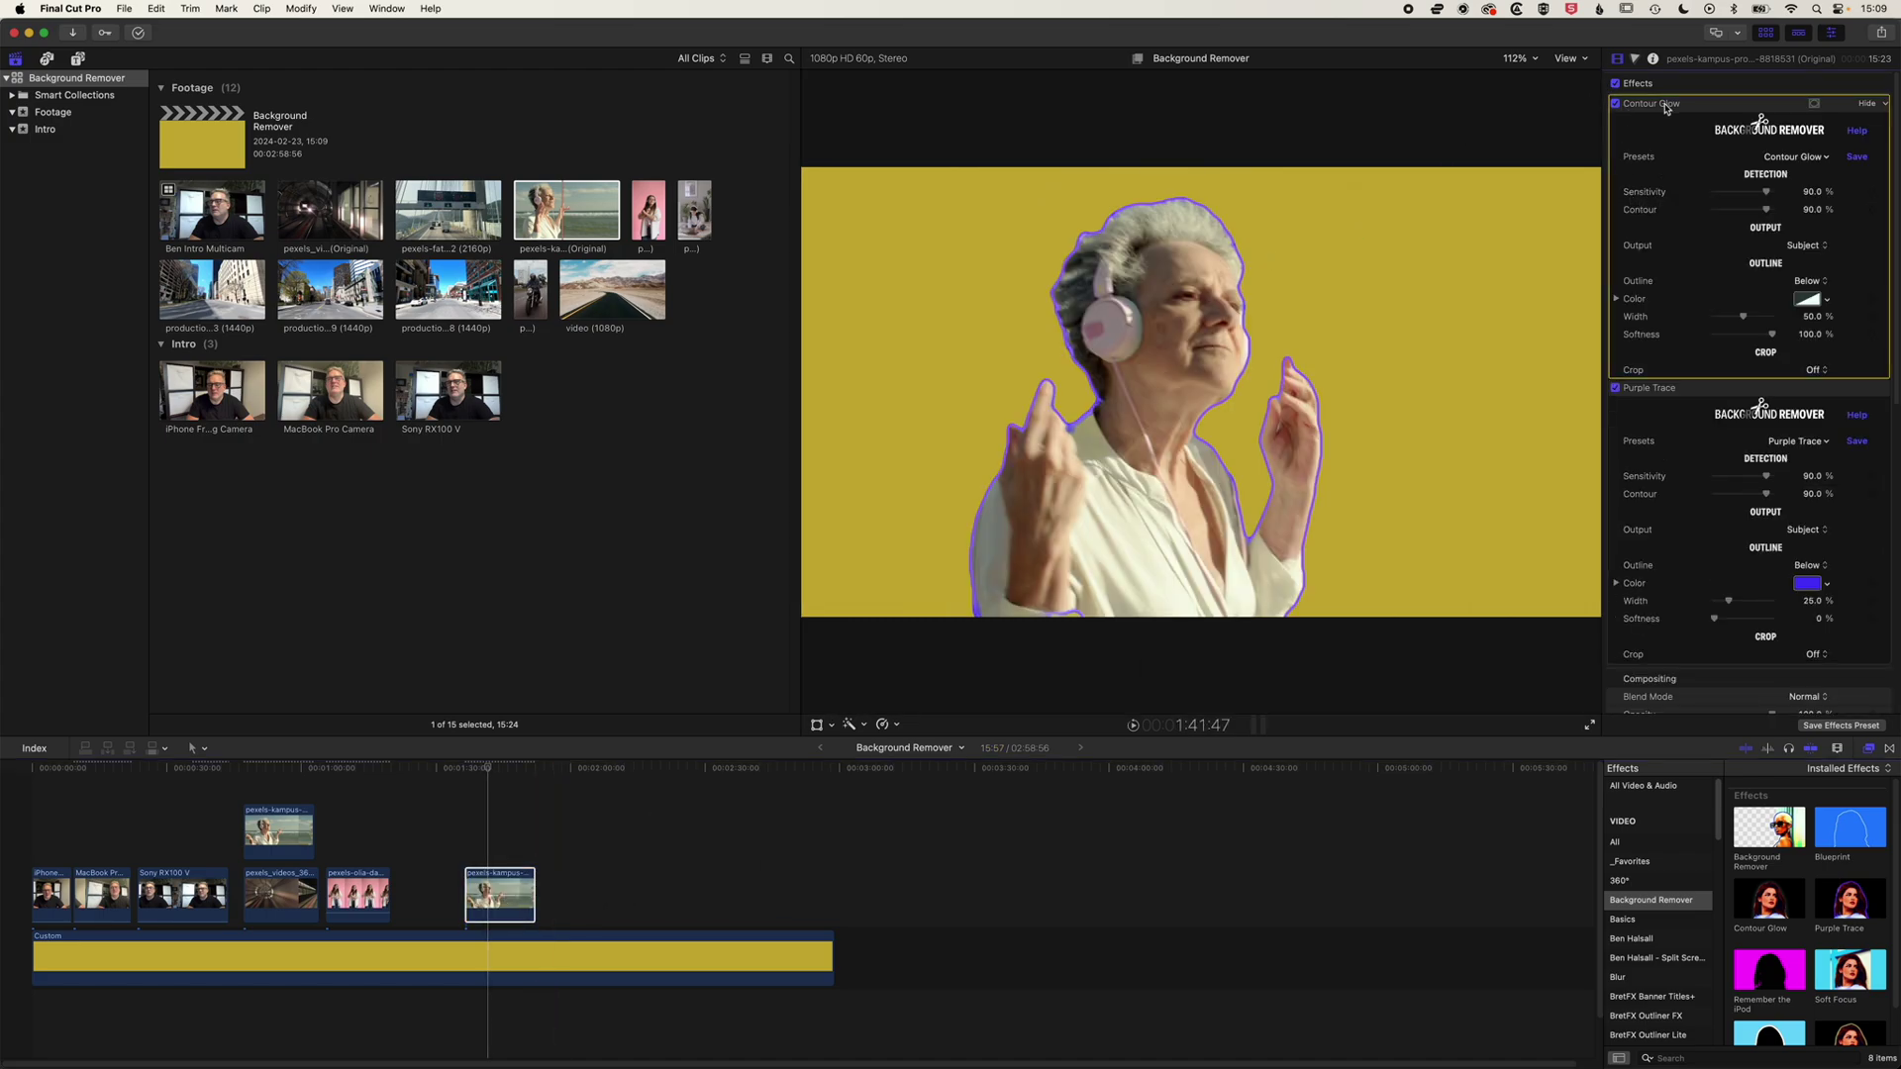
pyautogui.press('Delete')
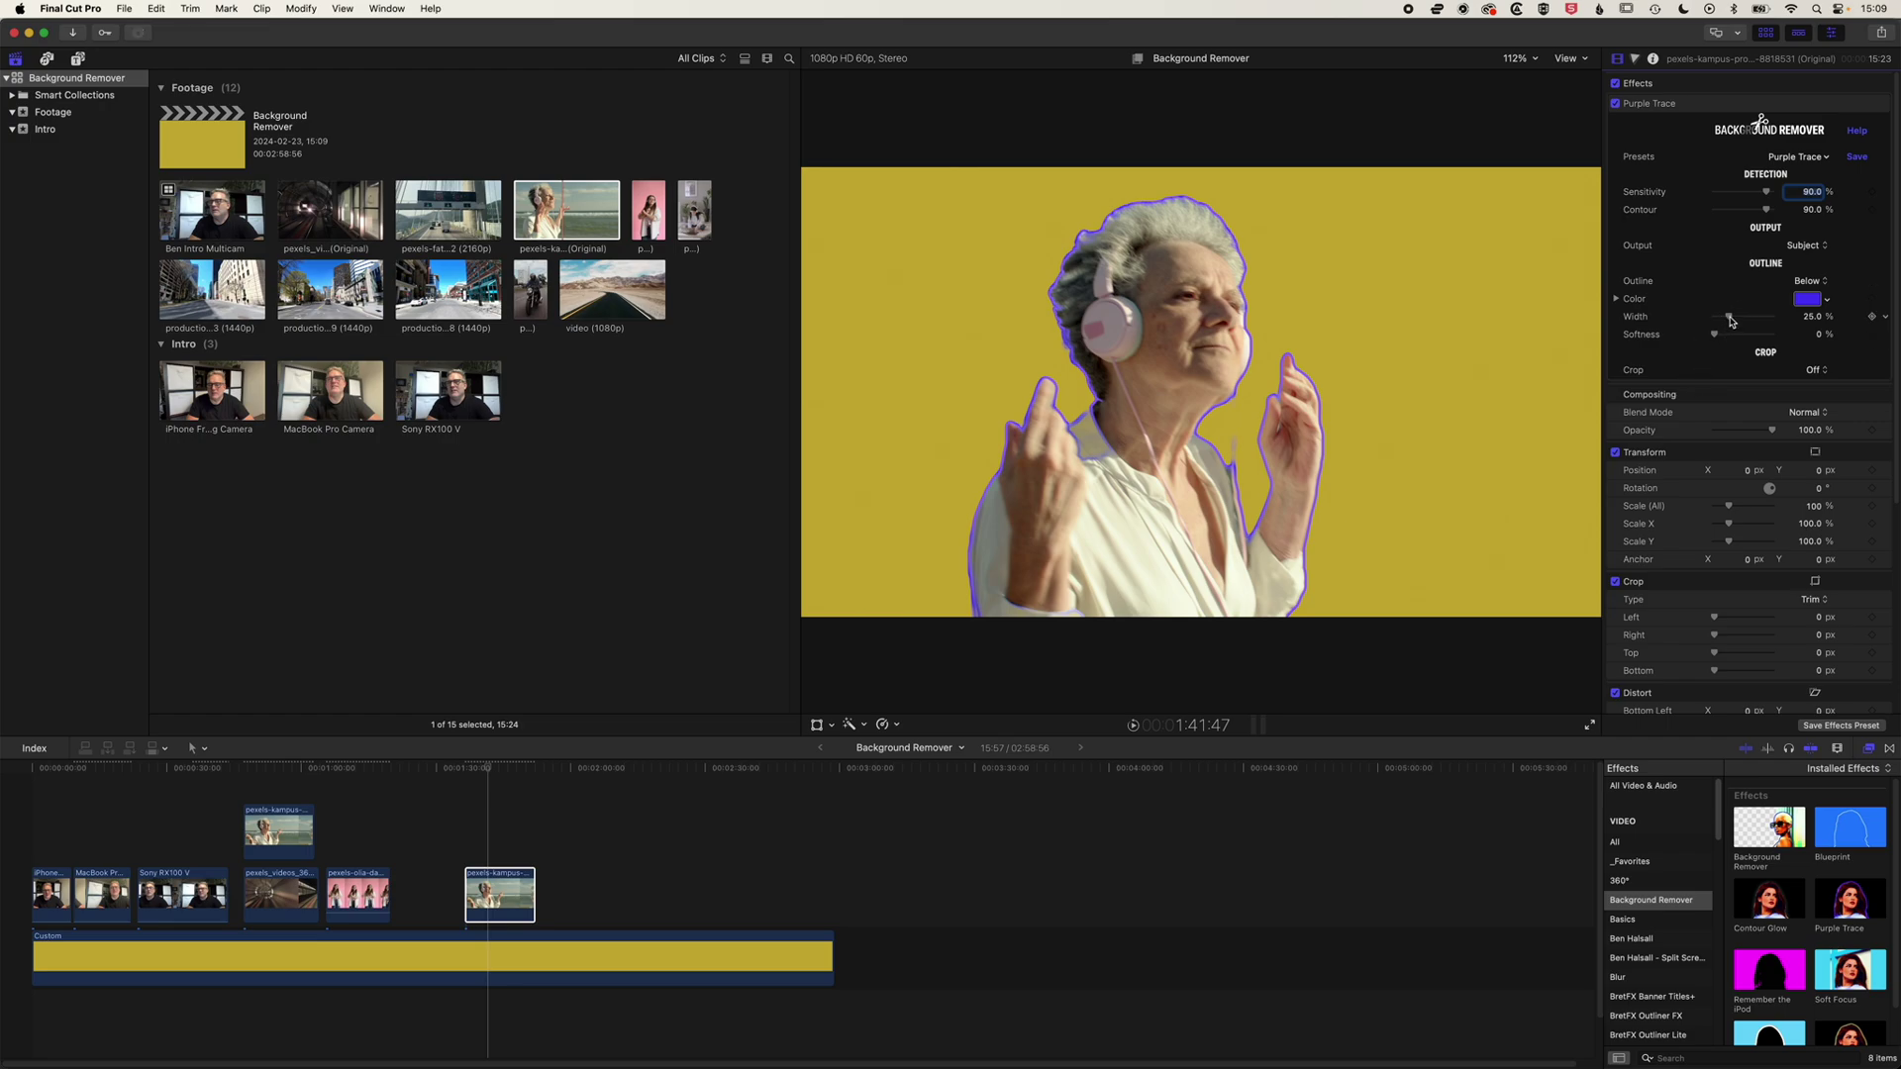
# Step: Raise the Purple Trace Outline Width to 74.5% and preview the headphones clip
pyautogui.moveTo(1741, 319); pyautogui.dragTo(1758, 317)
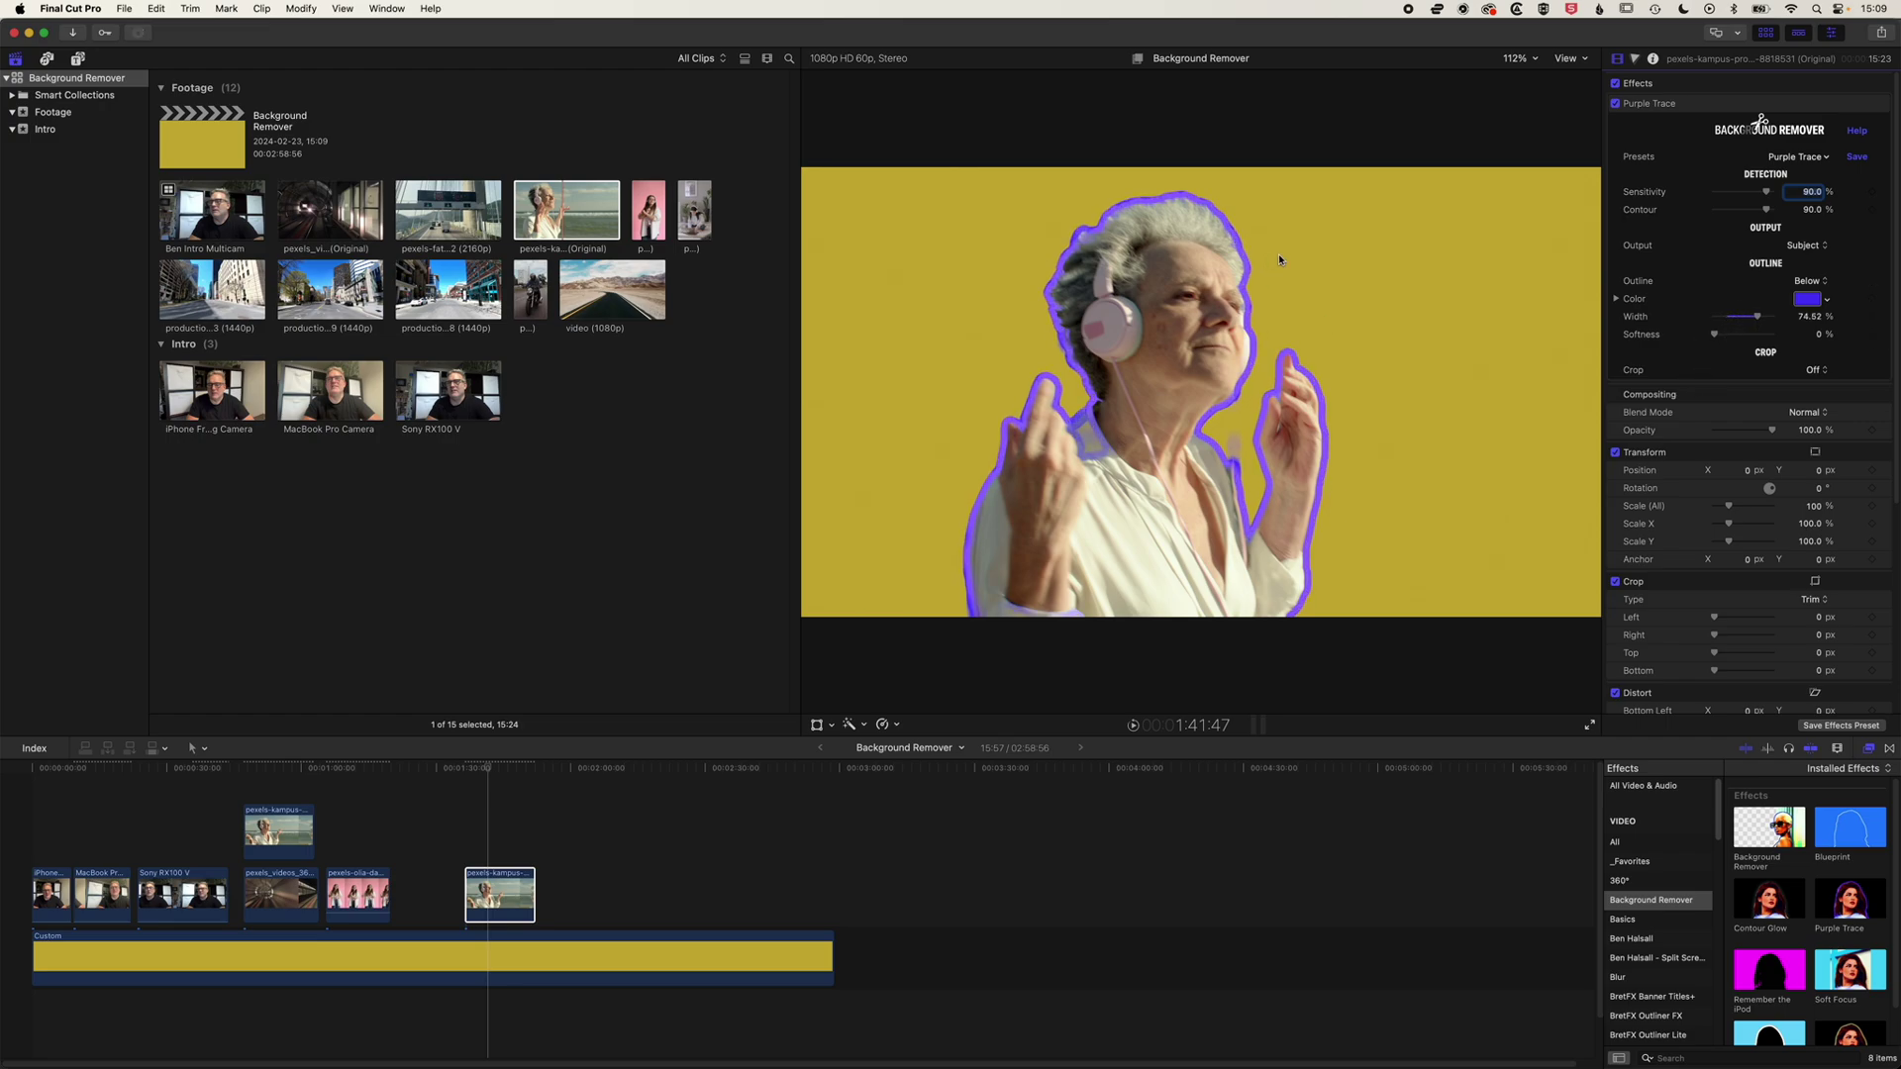
pyautogui.click(494, 745)
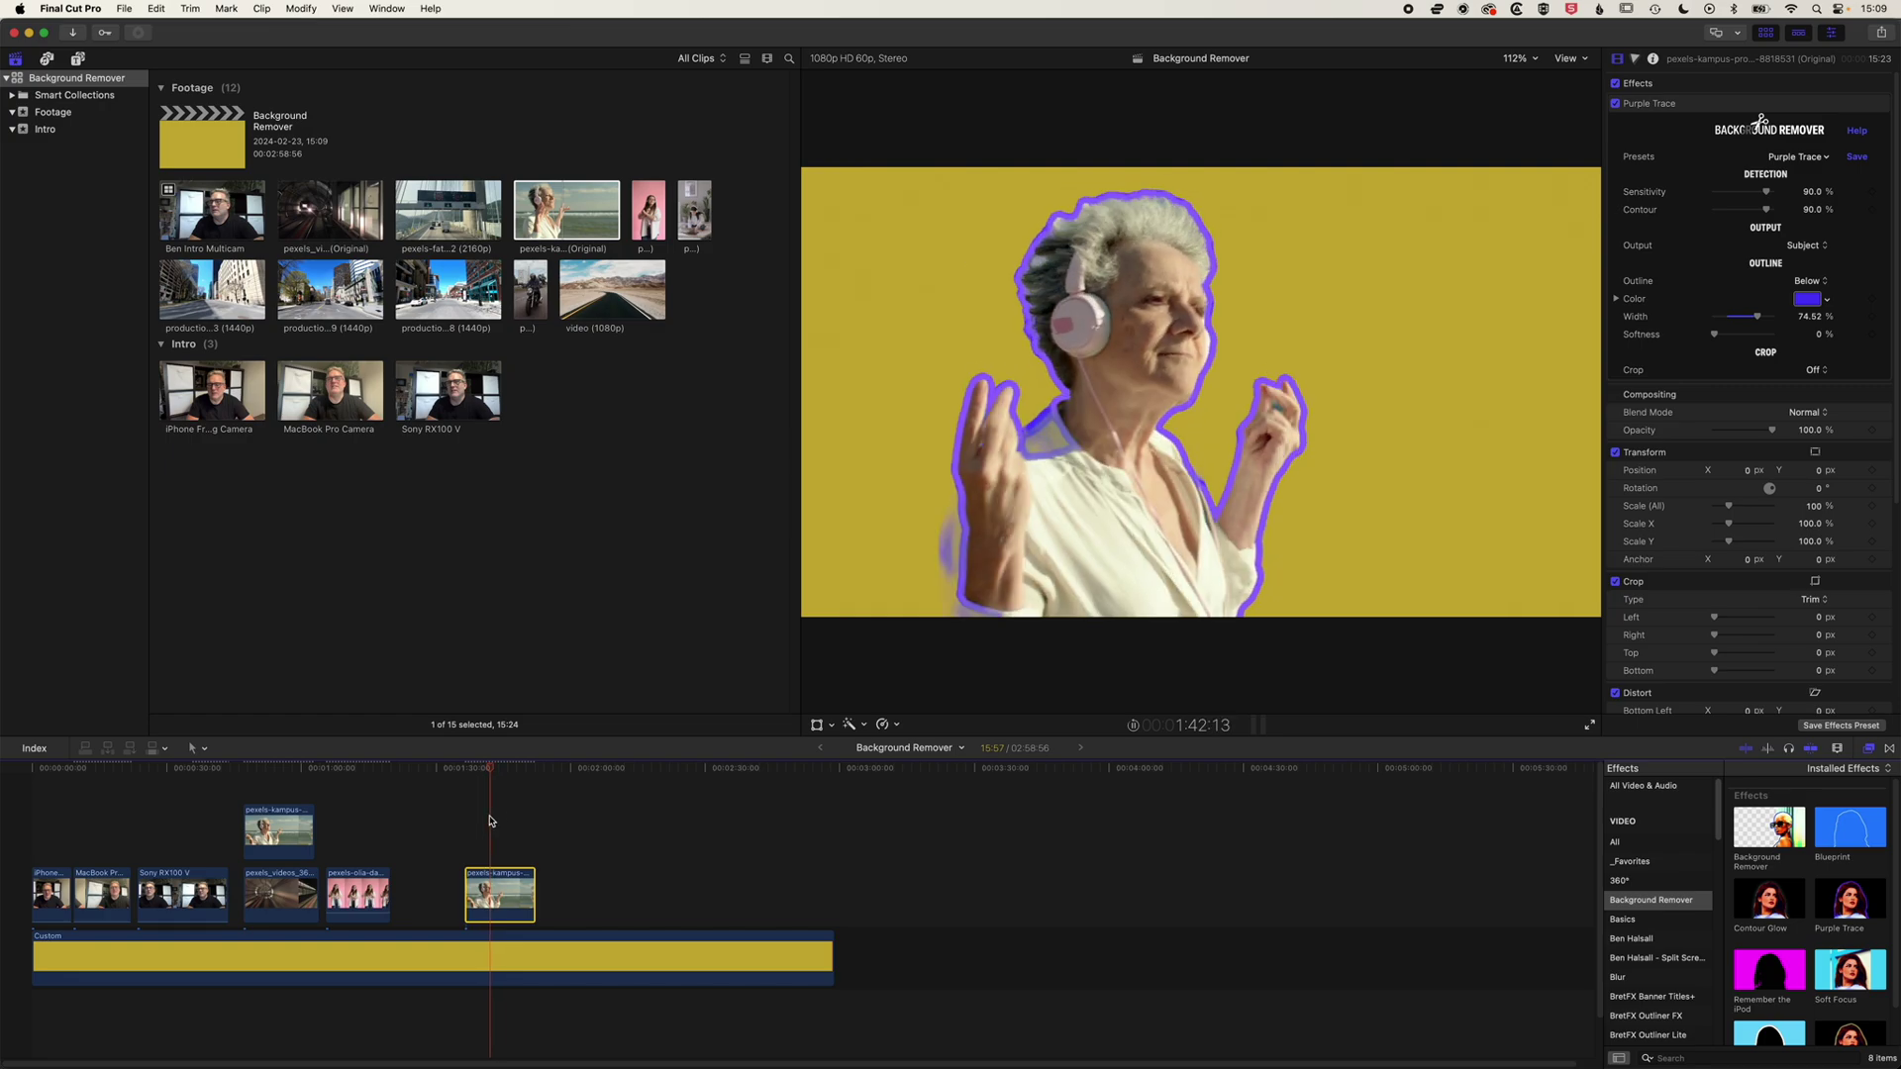
pyautogui.press('space')
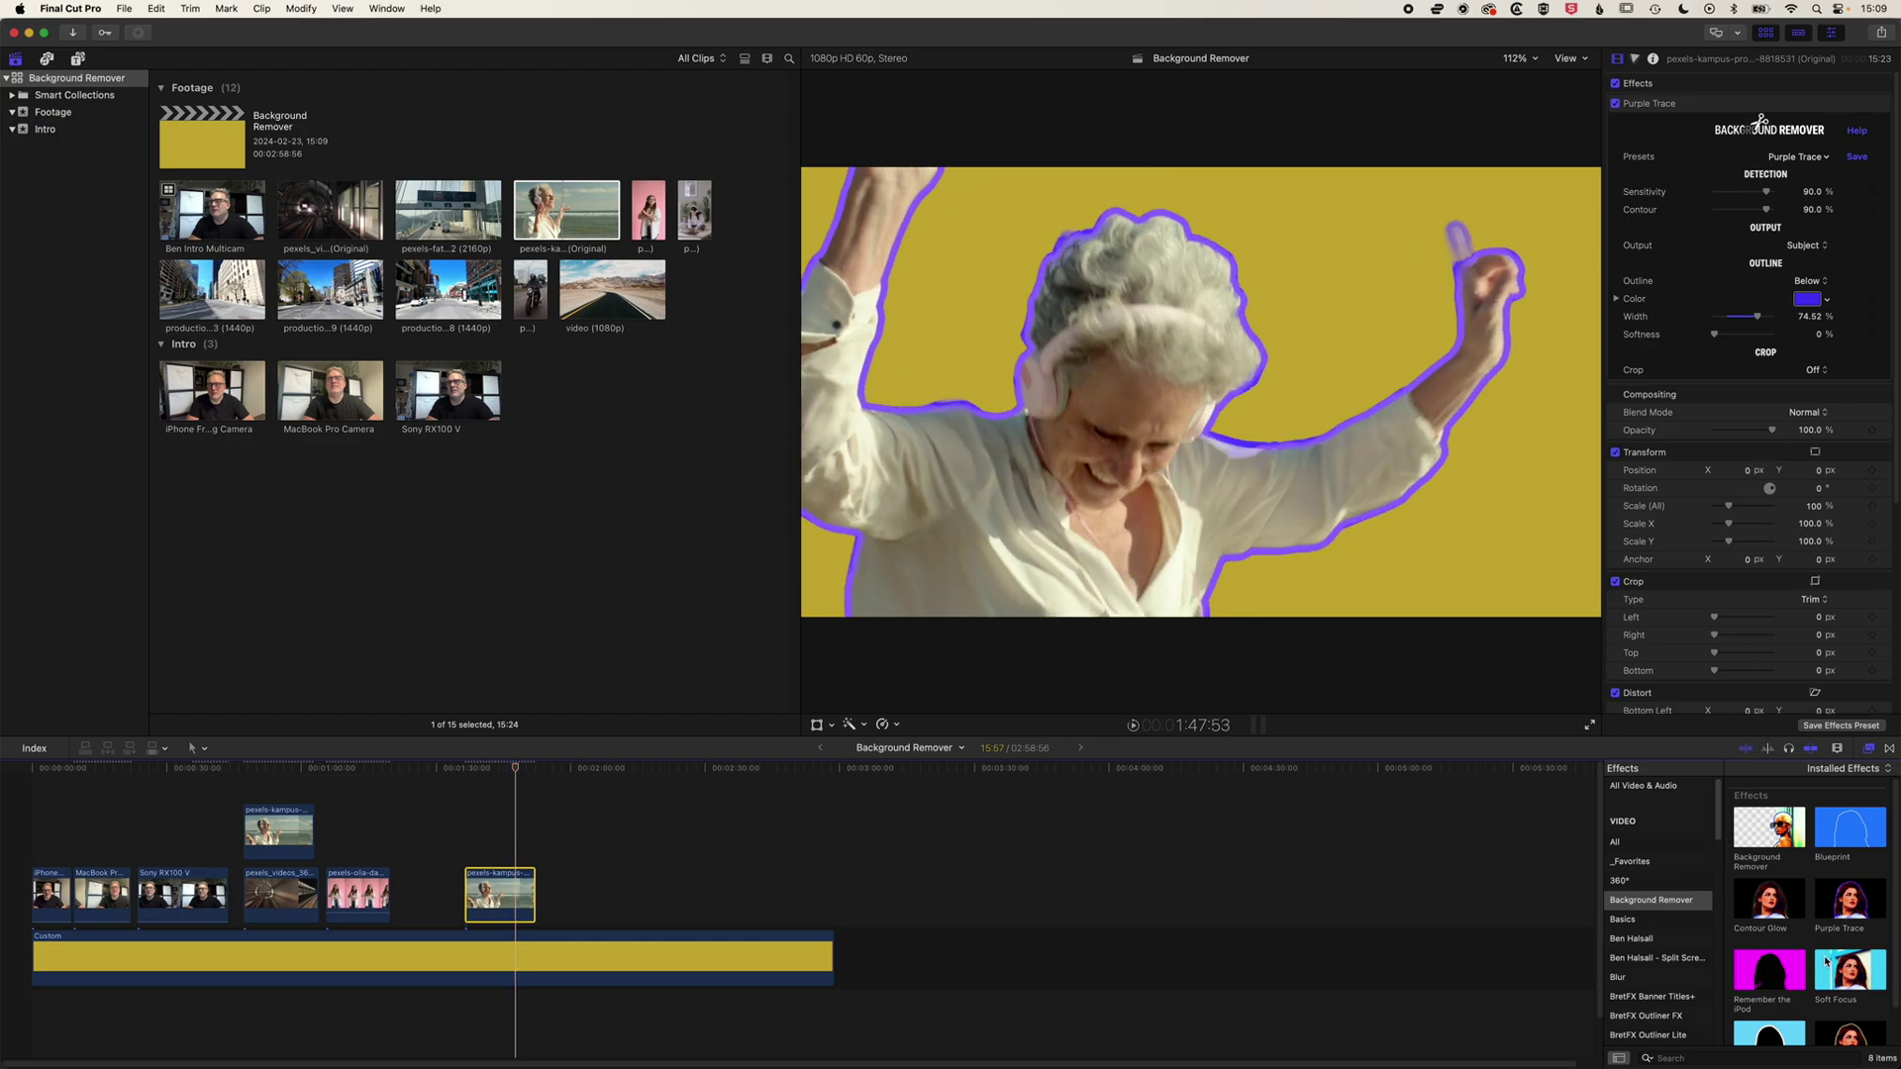
pyautogui.scroll(-1, 1827, 961)
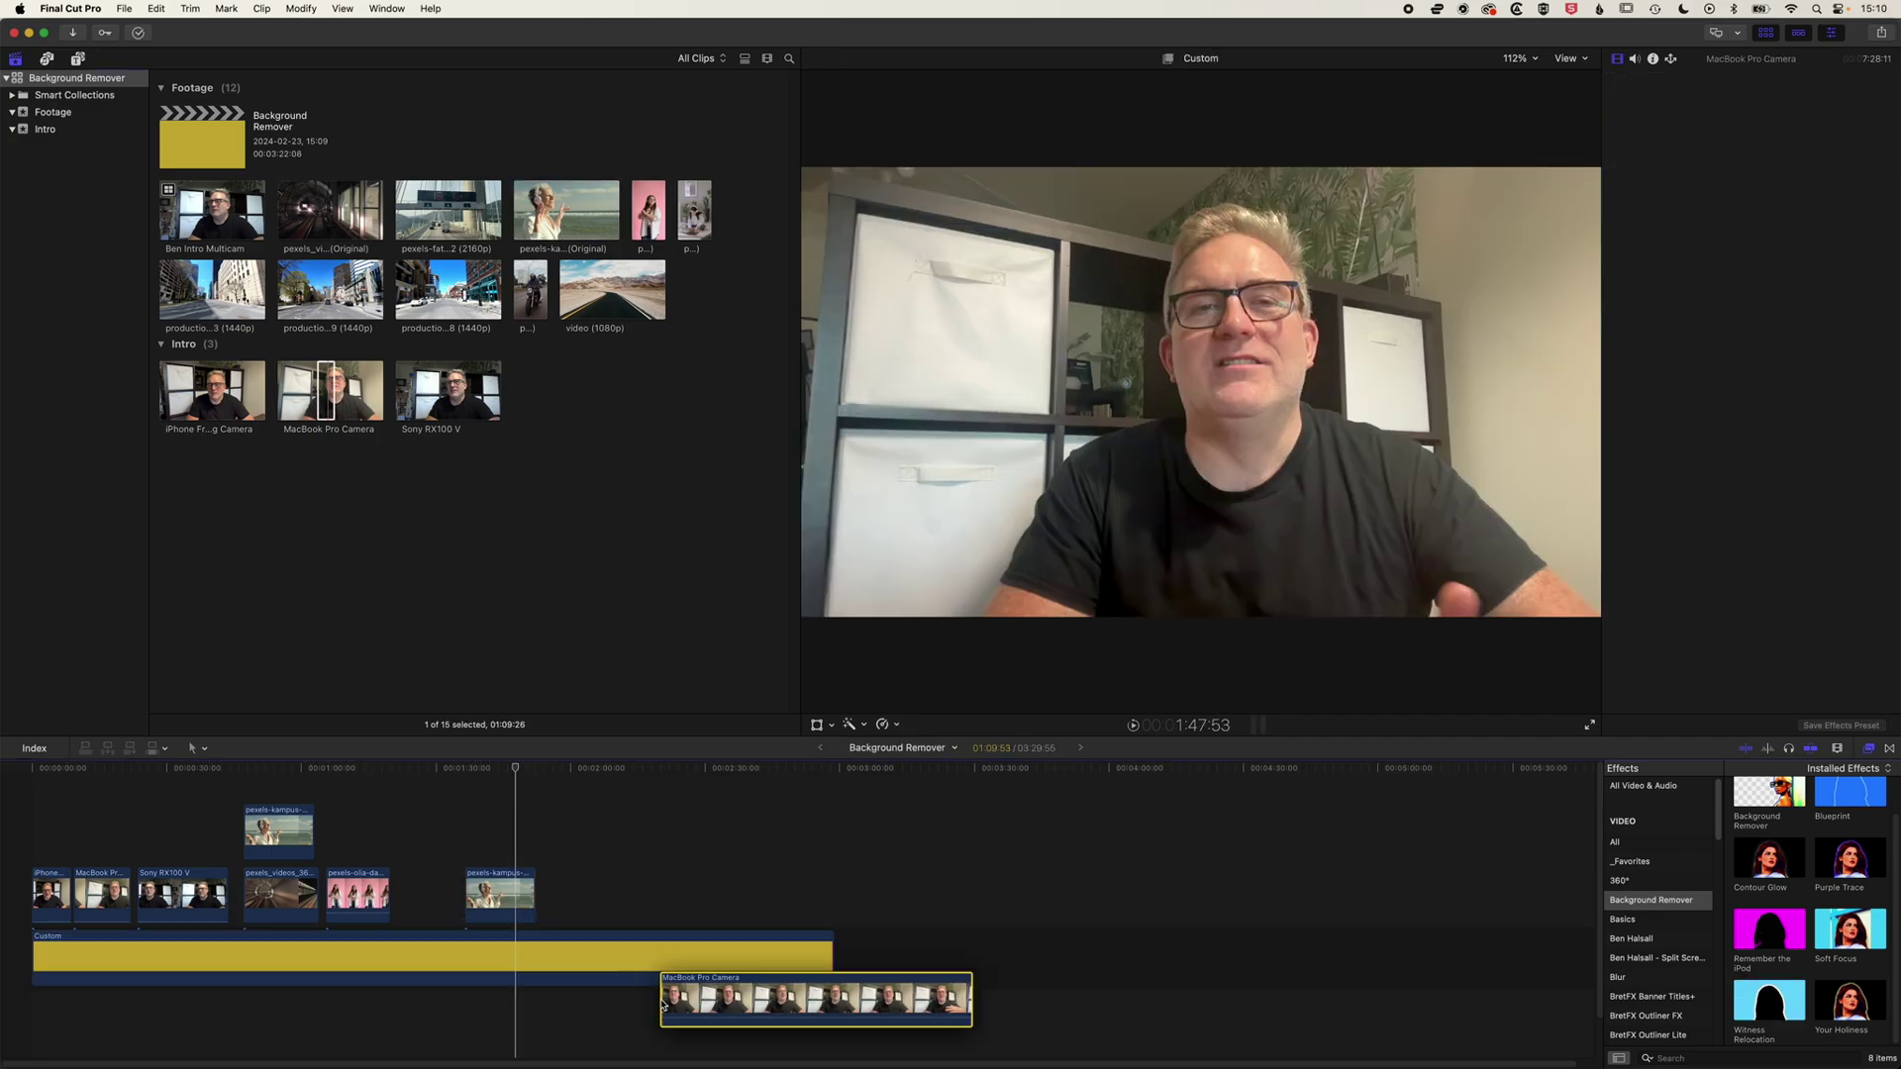
# Step: Add the MacBook Pro Camera clip after the headphones clip, trim its end, and apply Witness Relocation
pyautogui.moveTo(662, 1005); pyautogui.dragTo(604, 908)
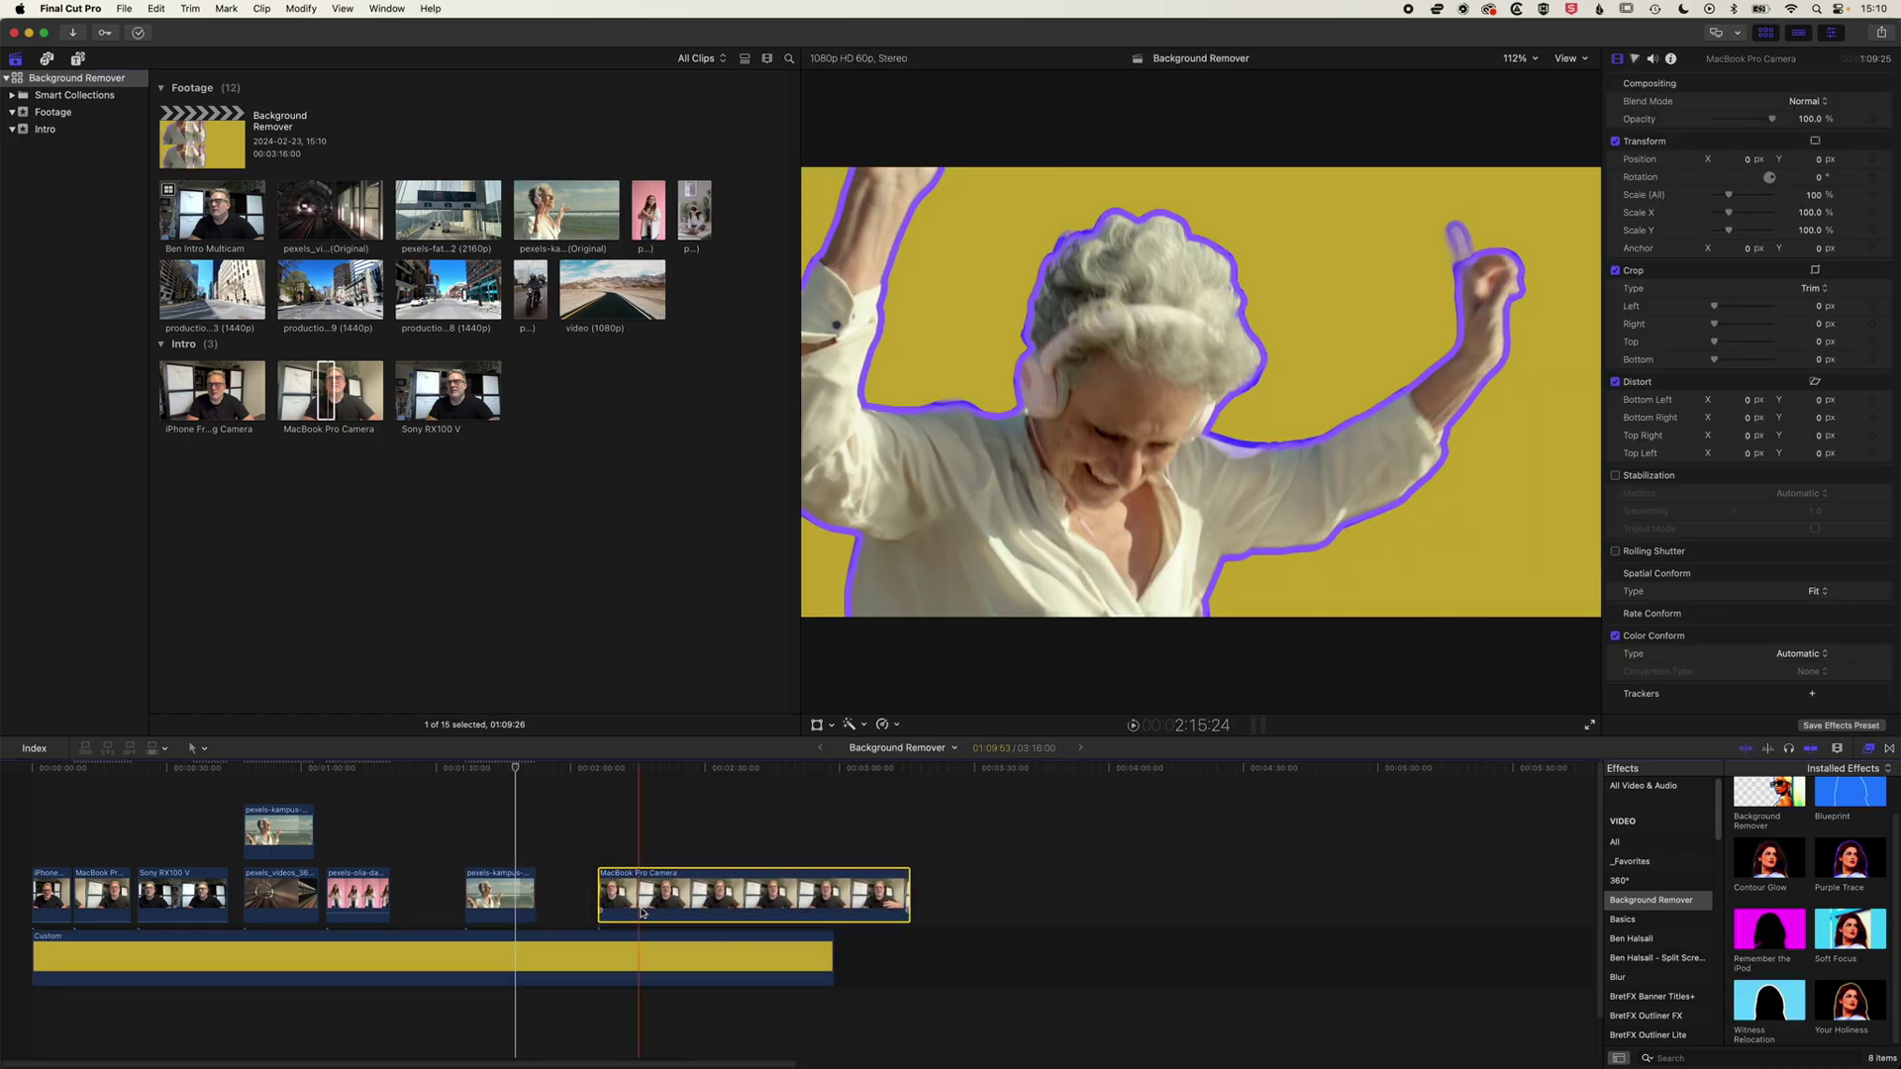
pyautogui.moveTo(908, 895); pyautogui.dragTo(788, 891)
pyautogui.click(704, 841)
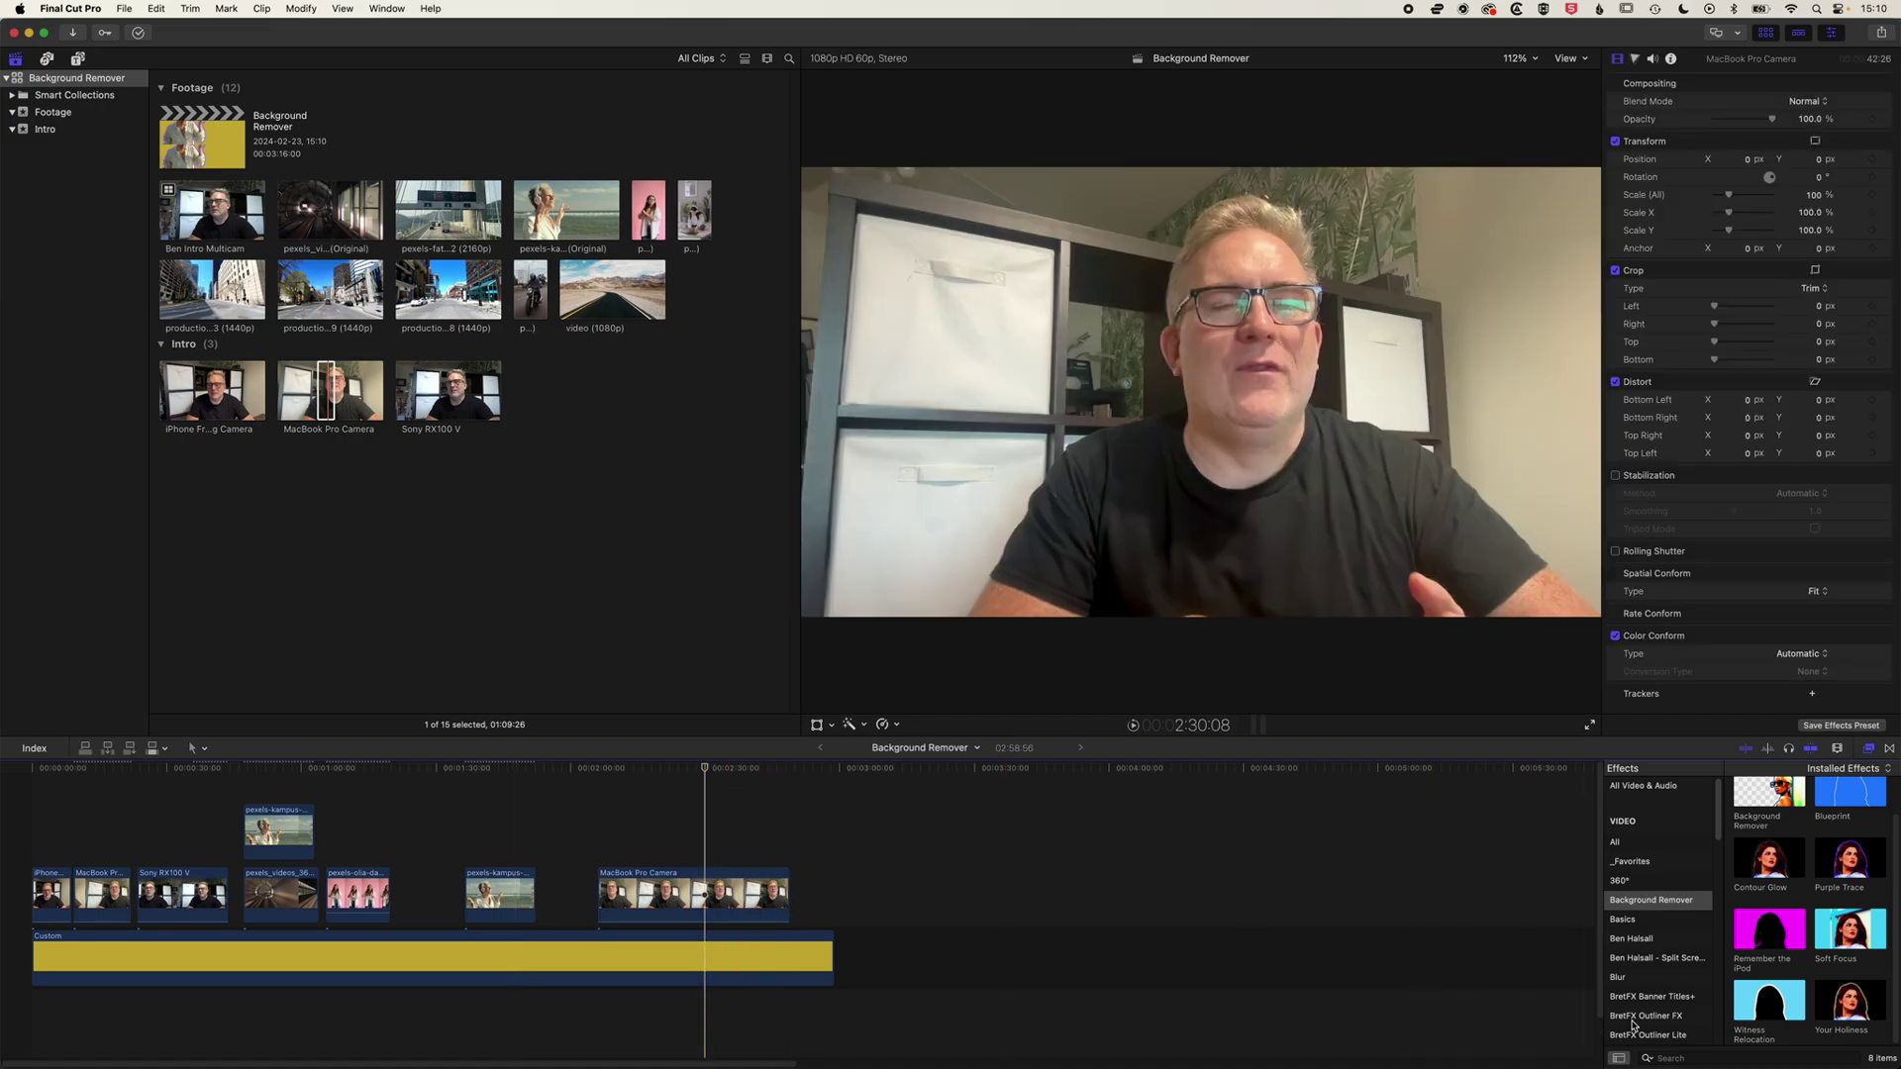
pyautogui.moveTo(1752, 1005); pyautogui.dragTo(698, 893)
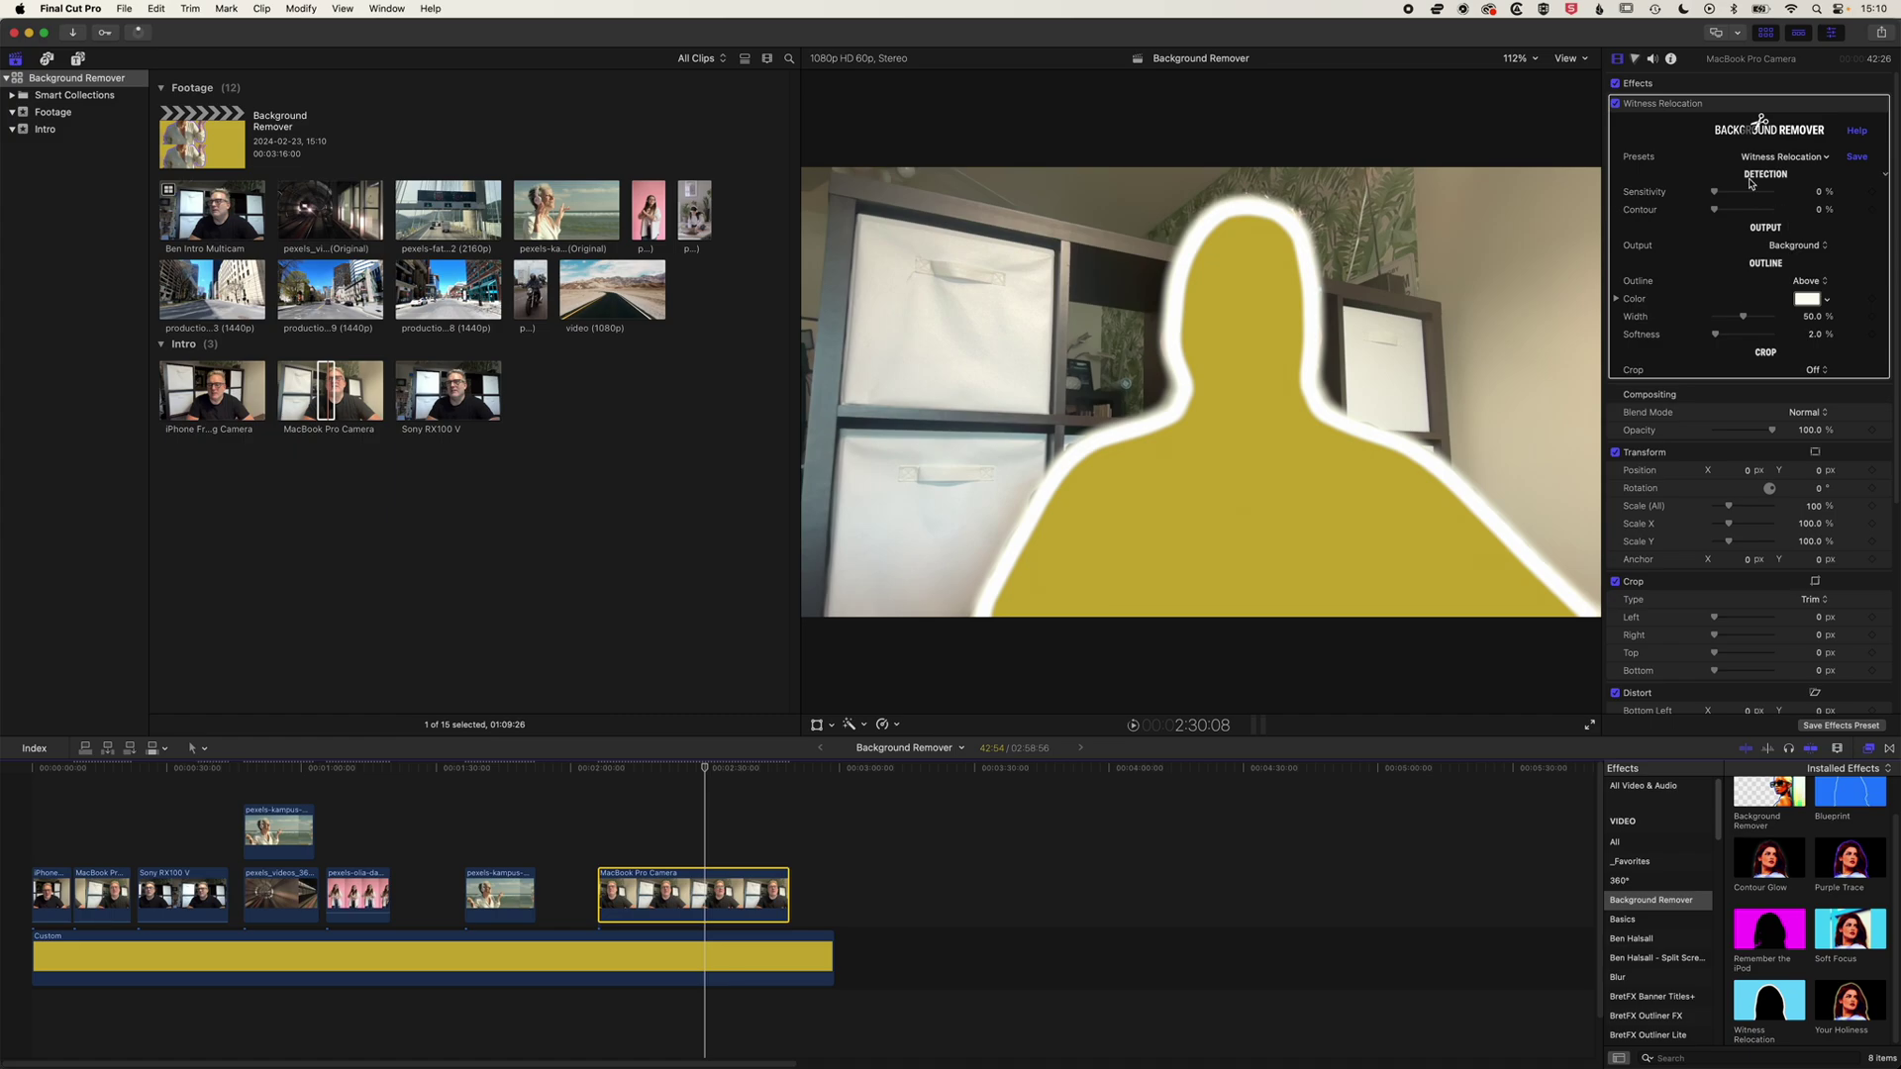
# Step: Set Background Remover output to Defocus, outline Off, and defocus the Subject instead of the background
pyautogui.click(1787, 246)
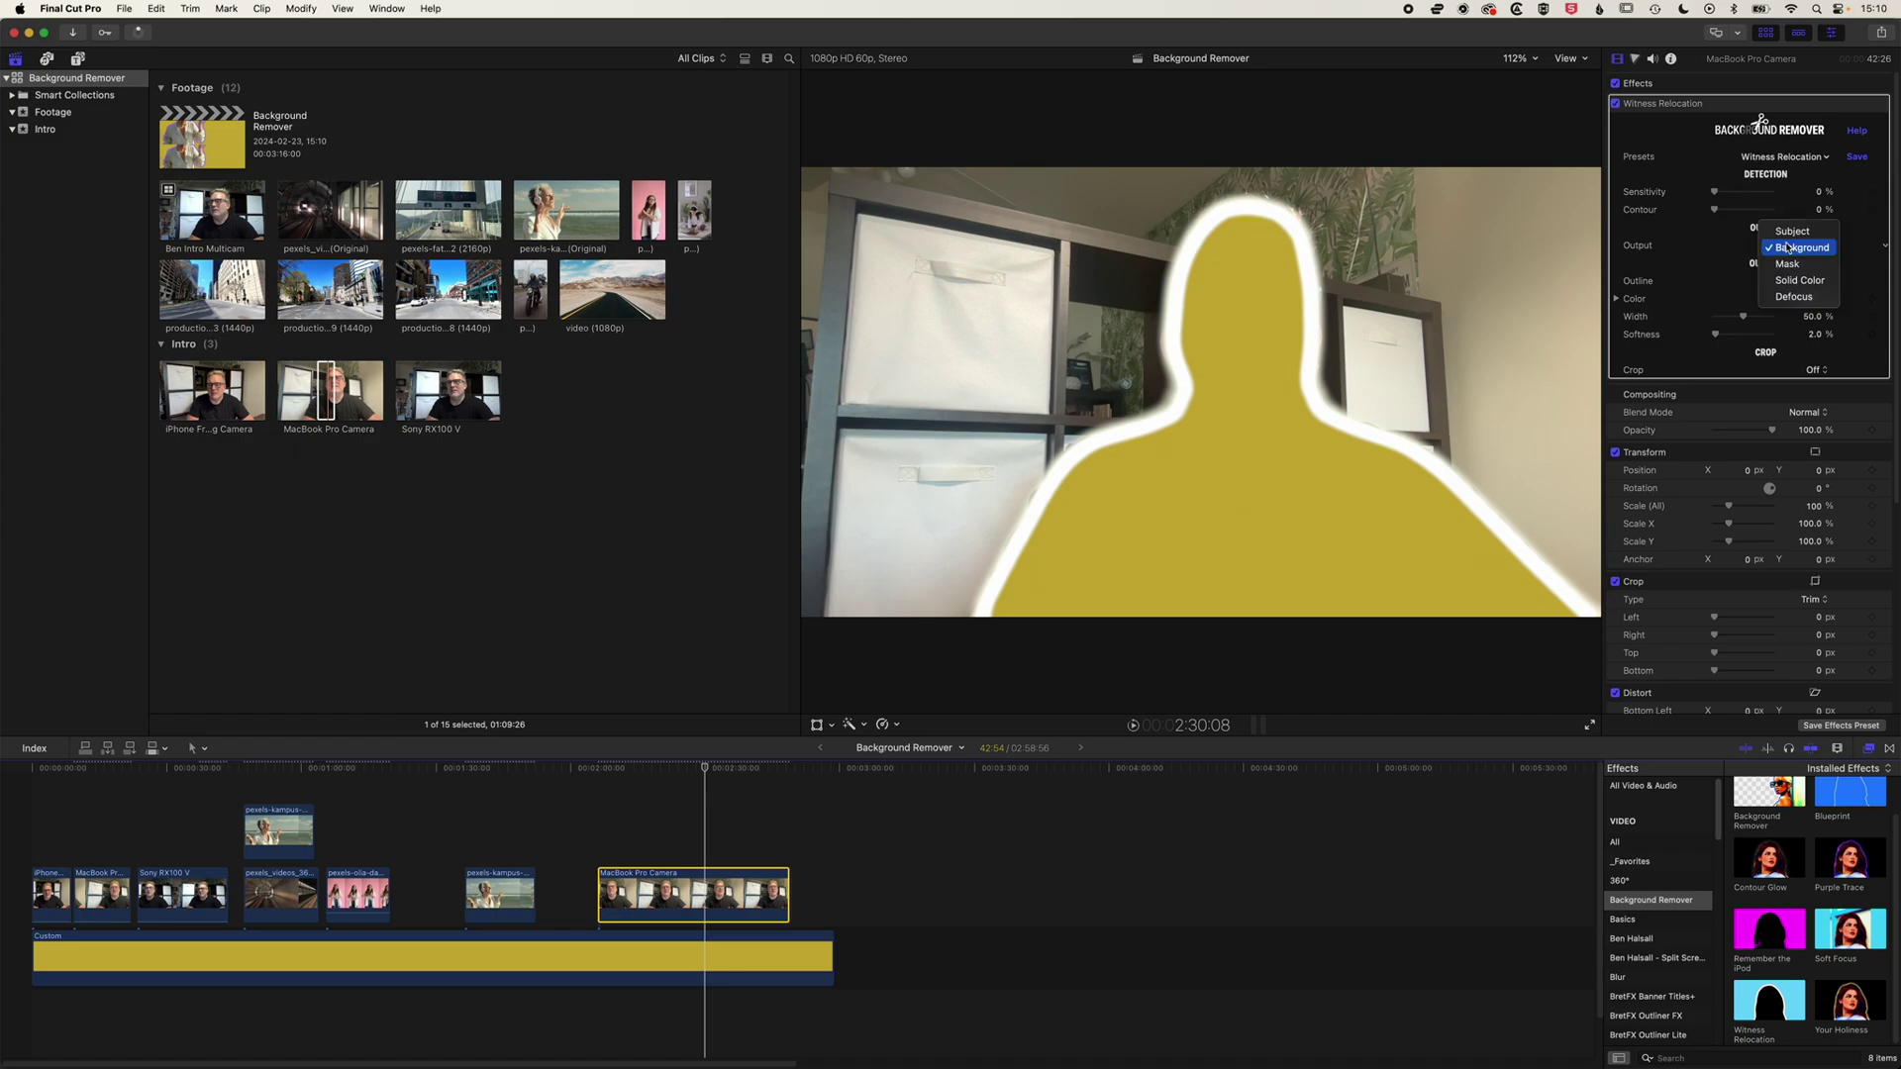
pyautogui.click(1789, 297)
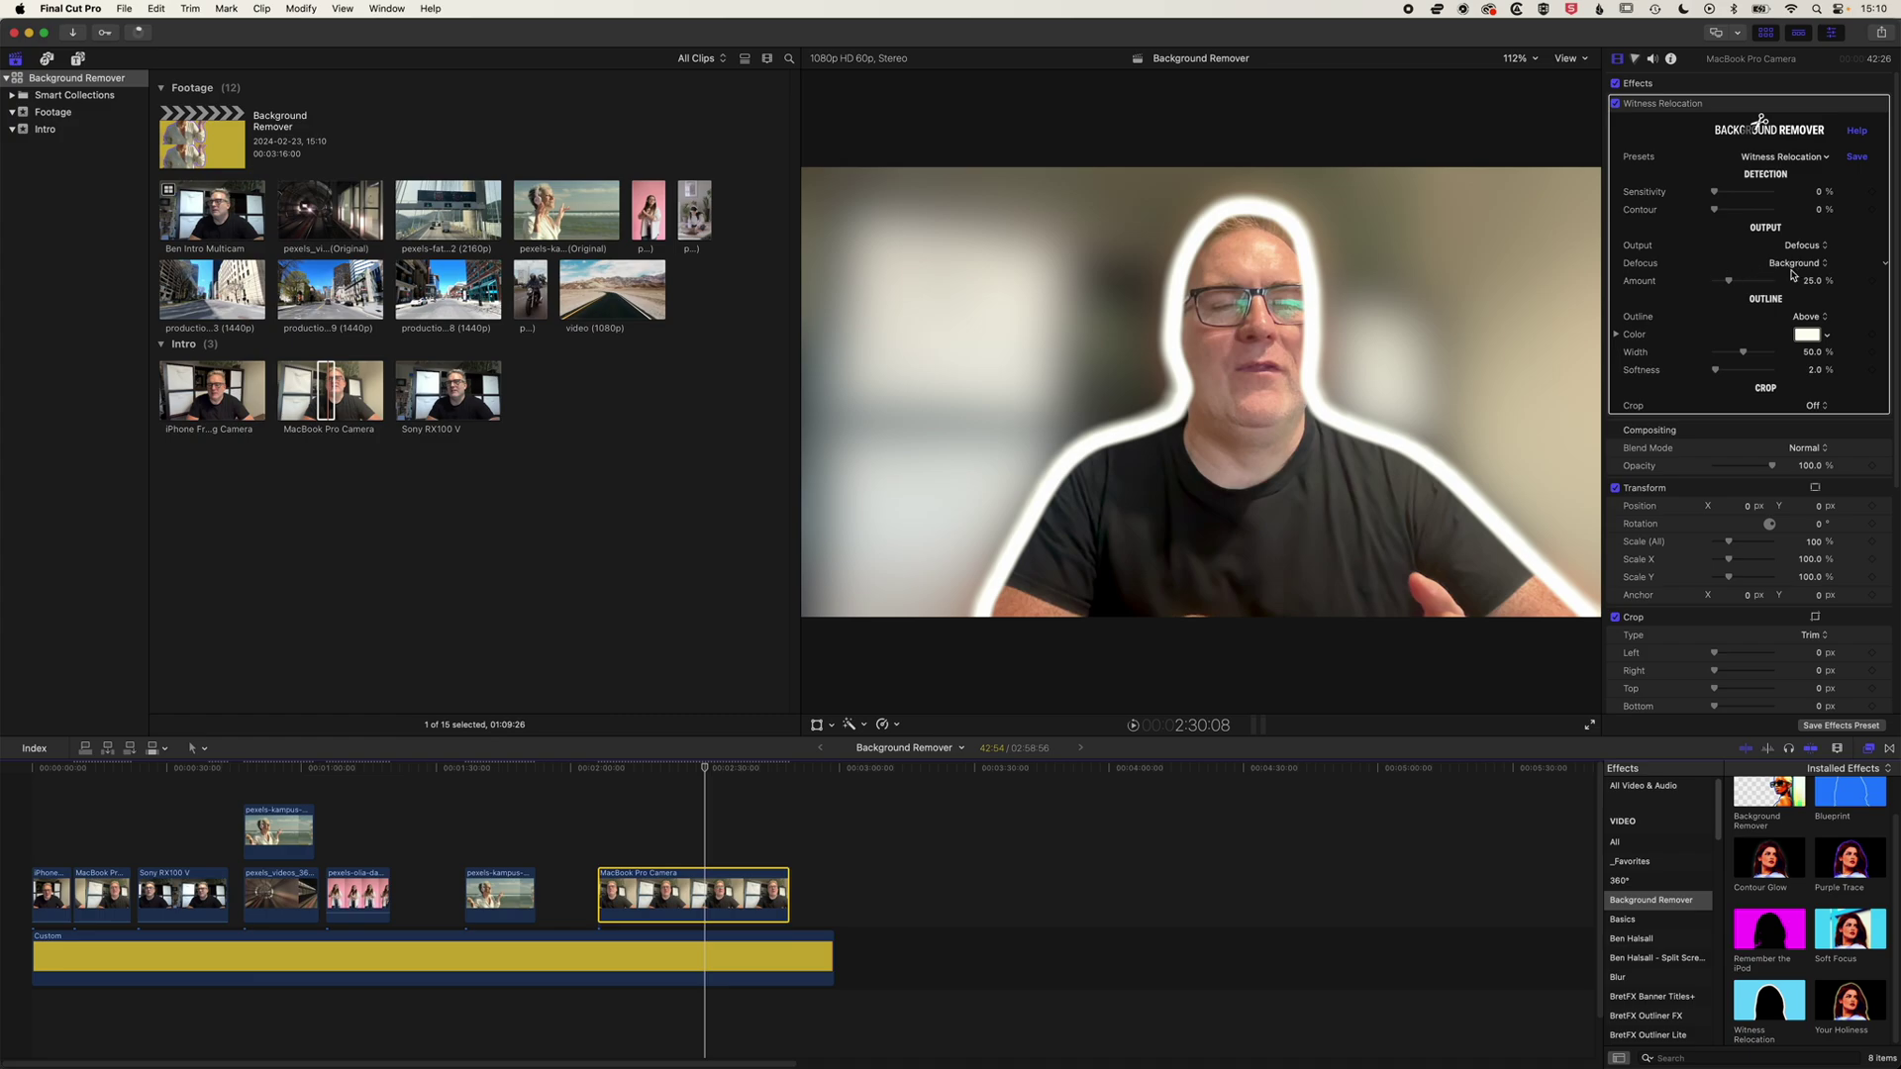
pyautogui.click(1808, 319)
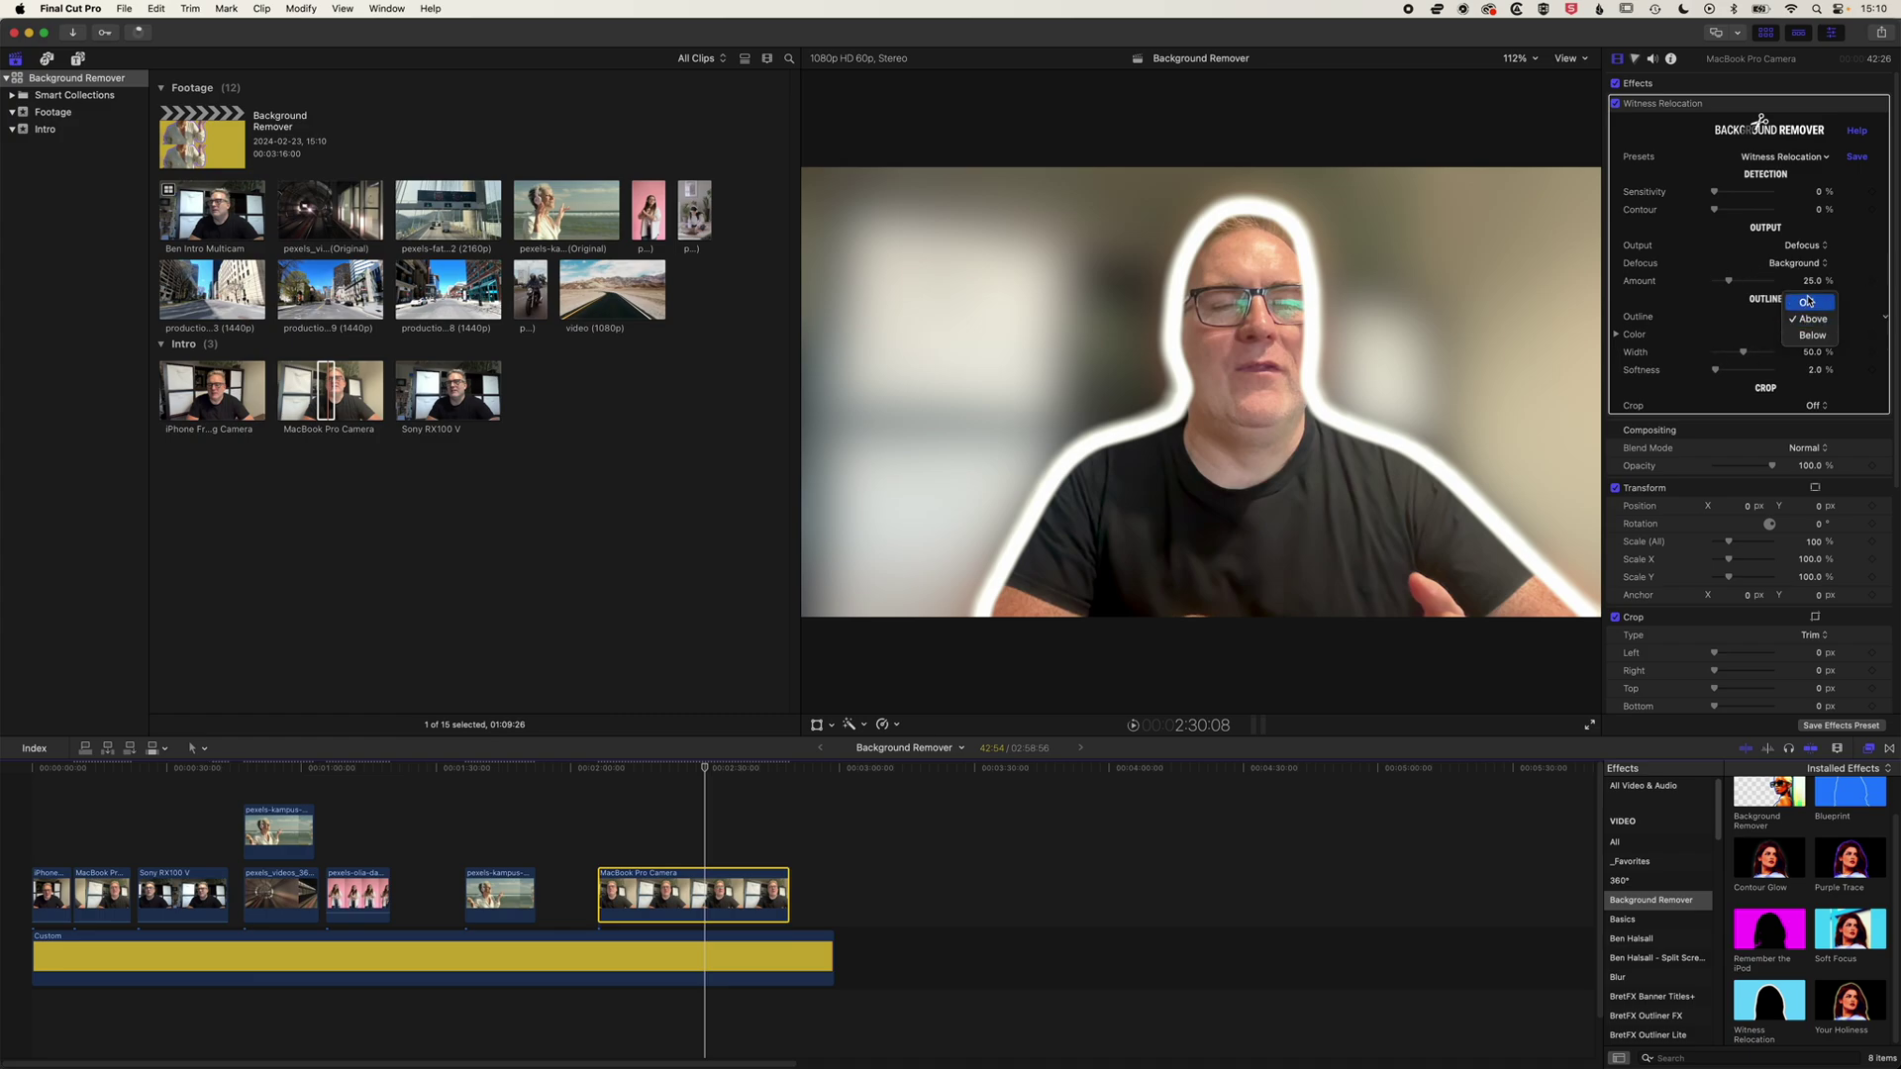
pyautogui.click(1808, 301)
pyautogui.click(1802, 262)
pyautogui.click(1802, 281)
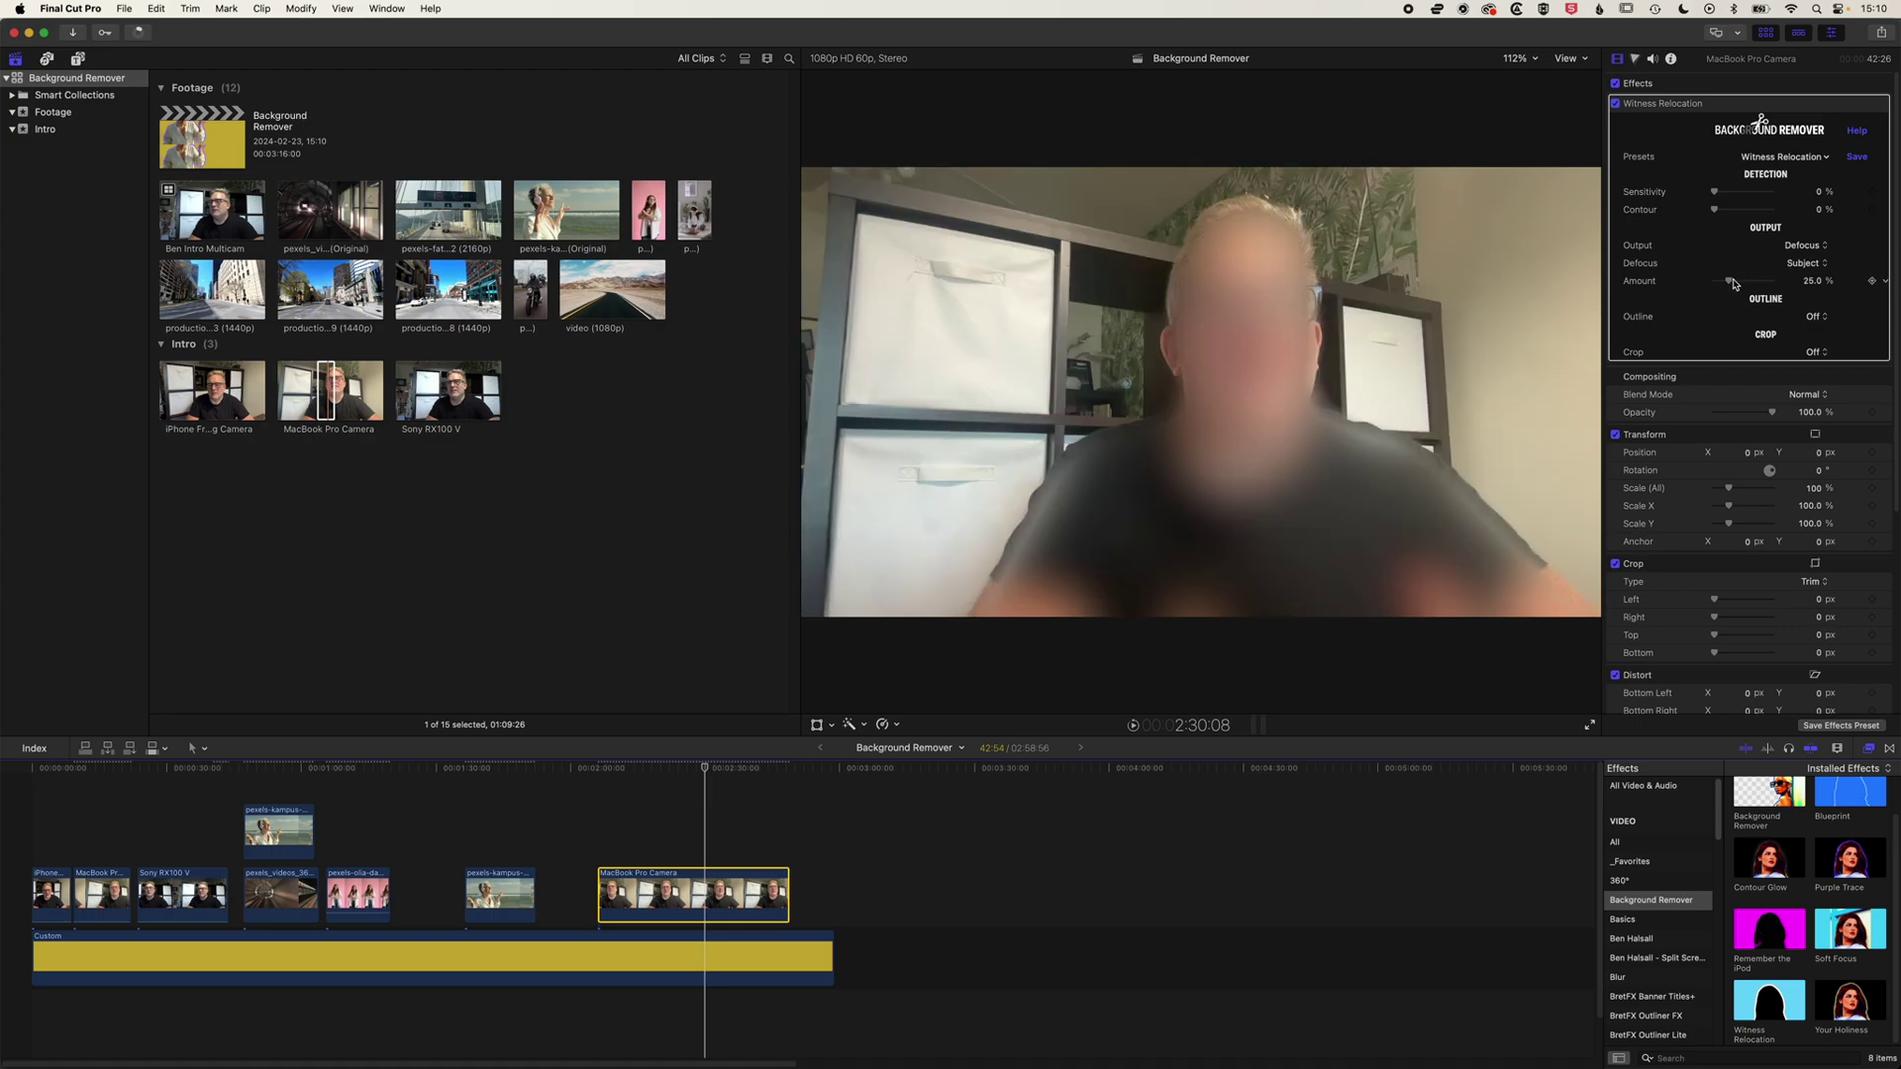
# Step: Raise the defocus Amount to about 64%, then return to the dancer clip
pyautogui.moveTo(1731, 284); pyautogui.dragTo(1746, 286)
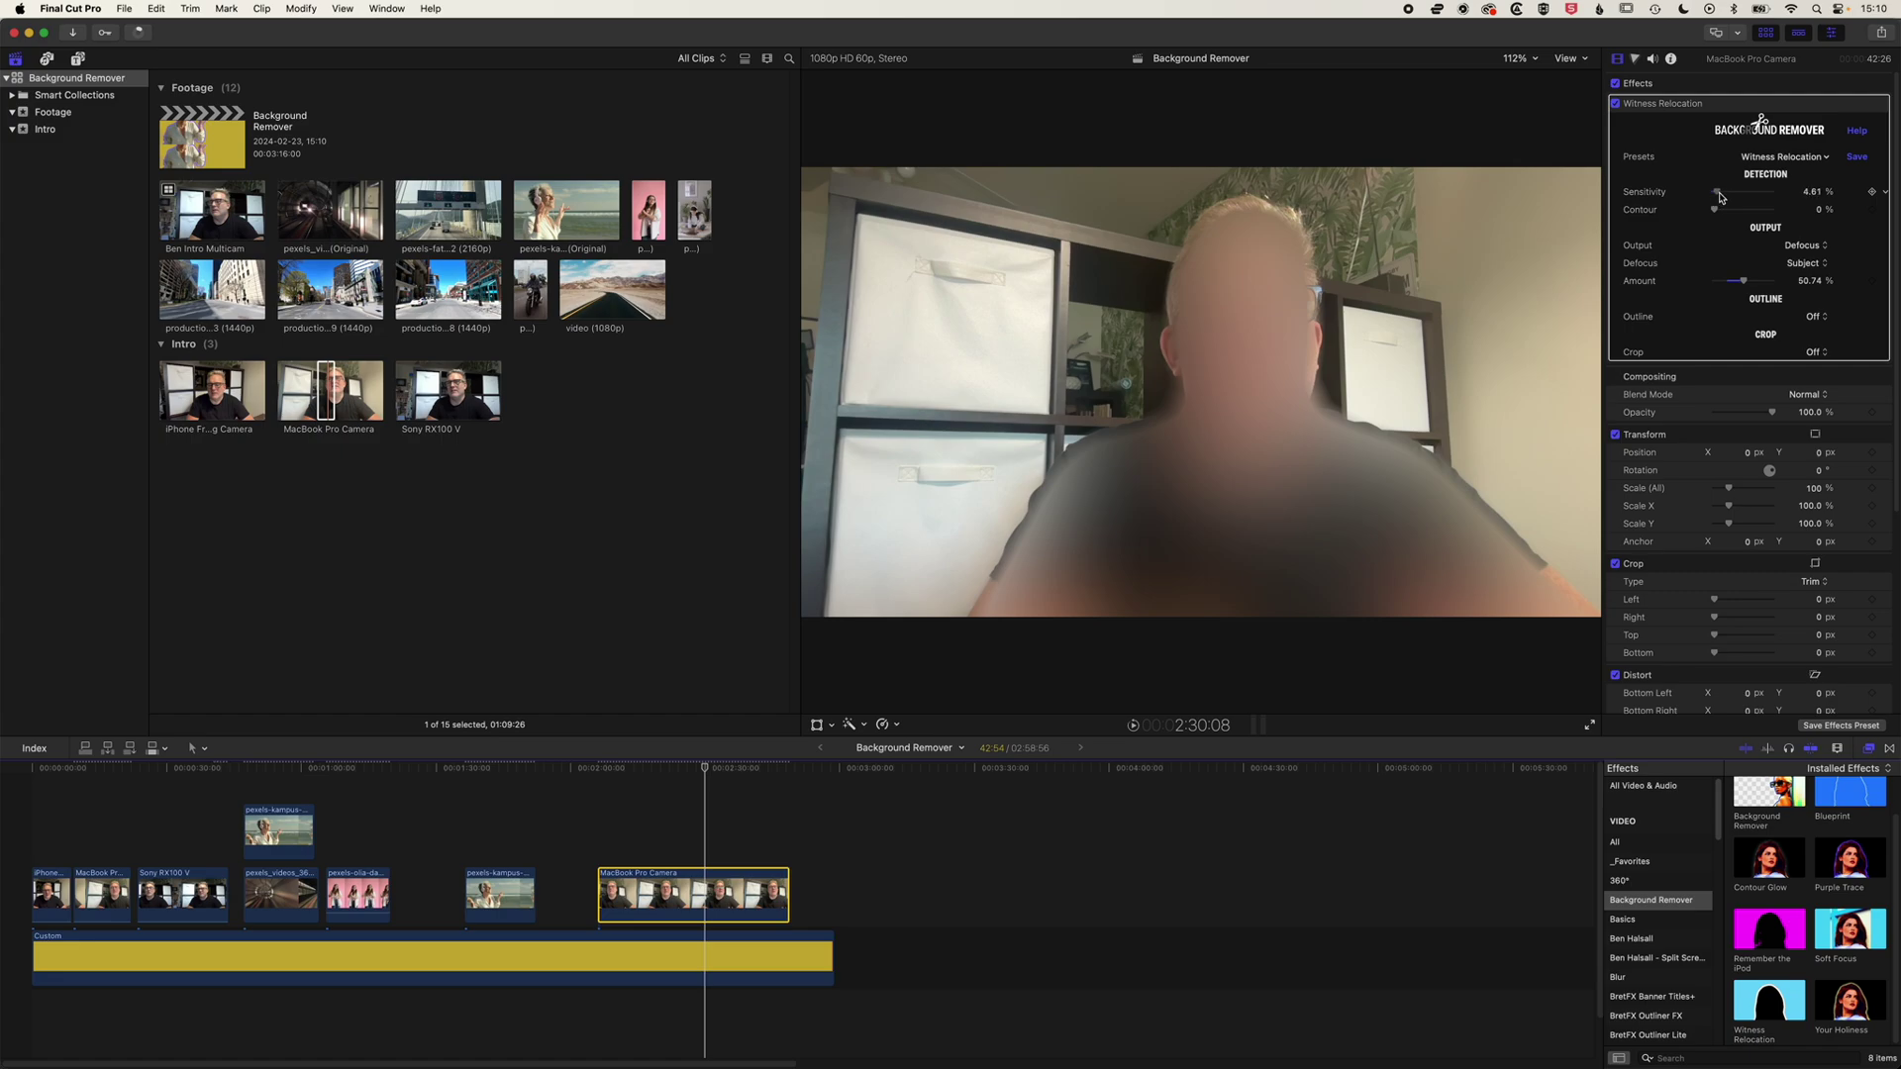
pyautogui.moveTo(1742, 282); pyautogui.dragTo(1750, 284)
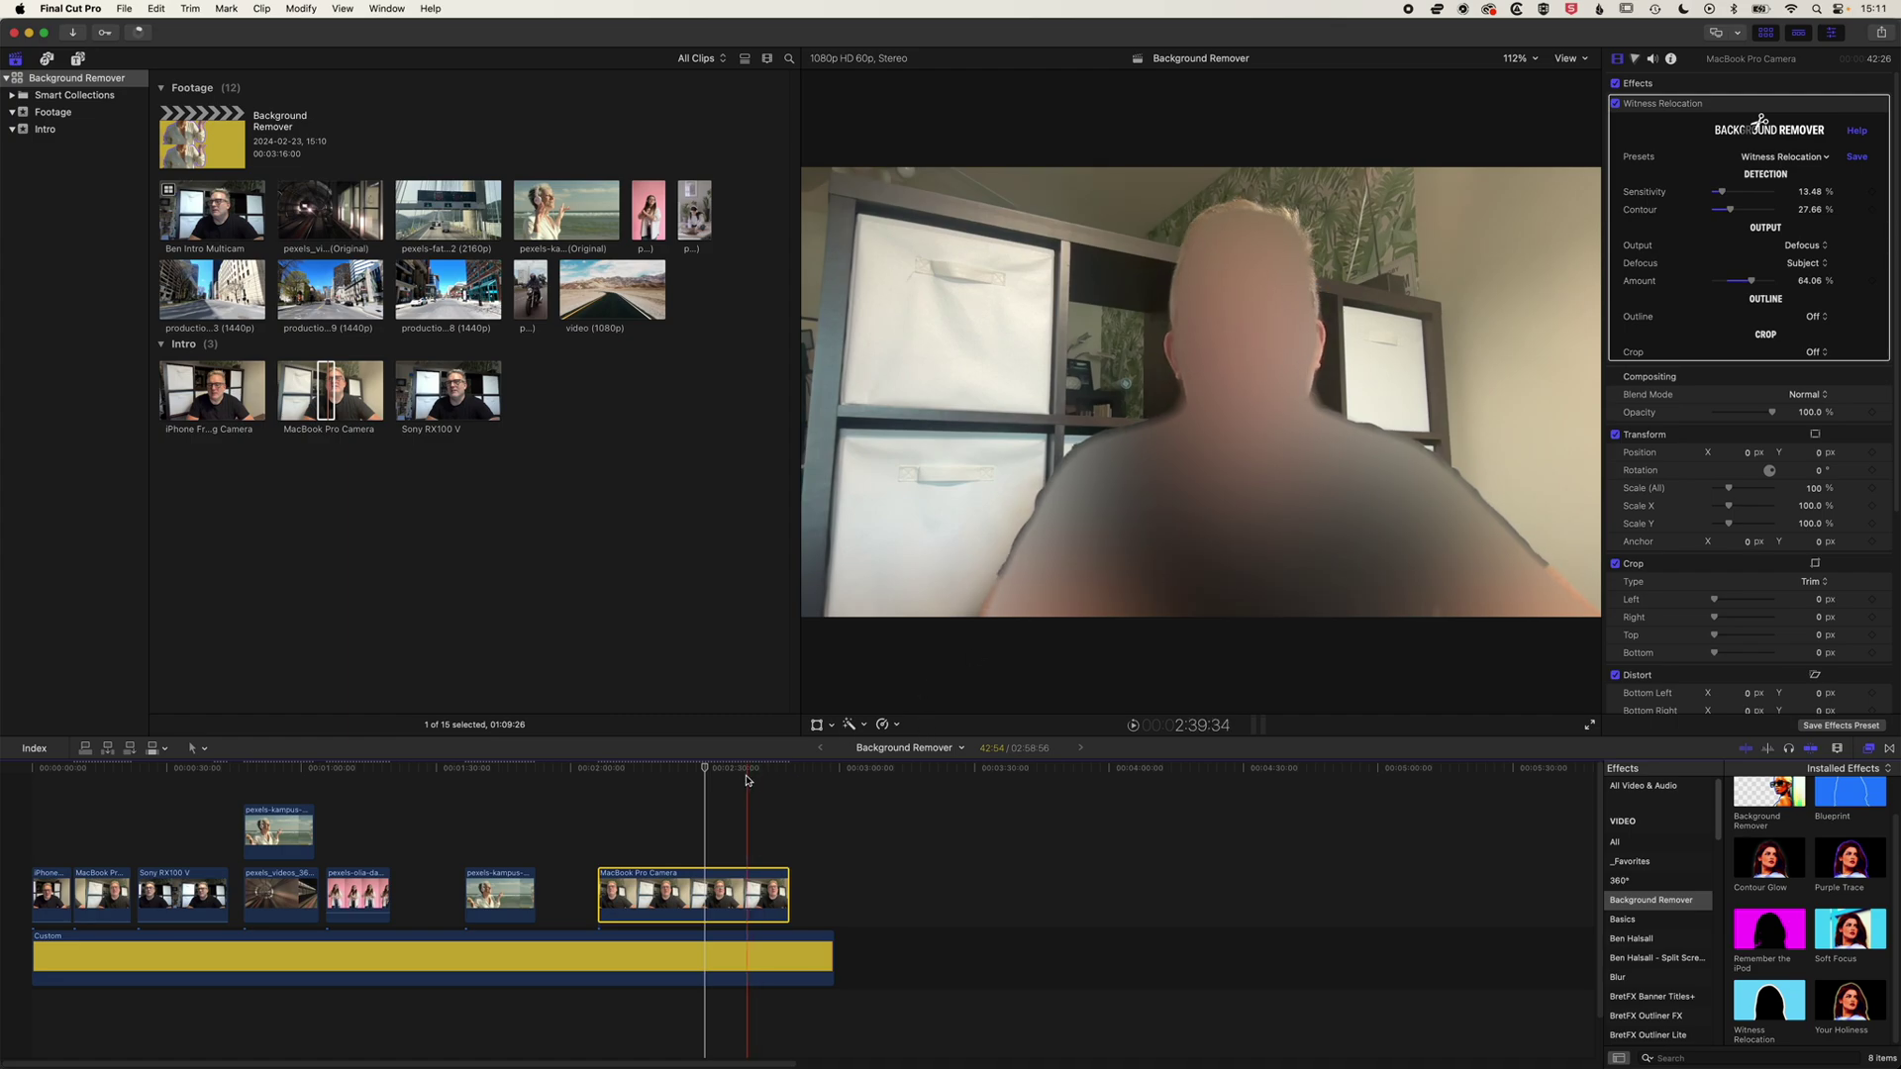
pyautogui.click(365, 768)
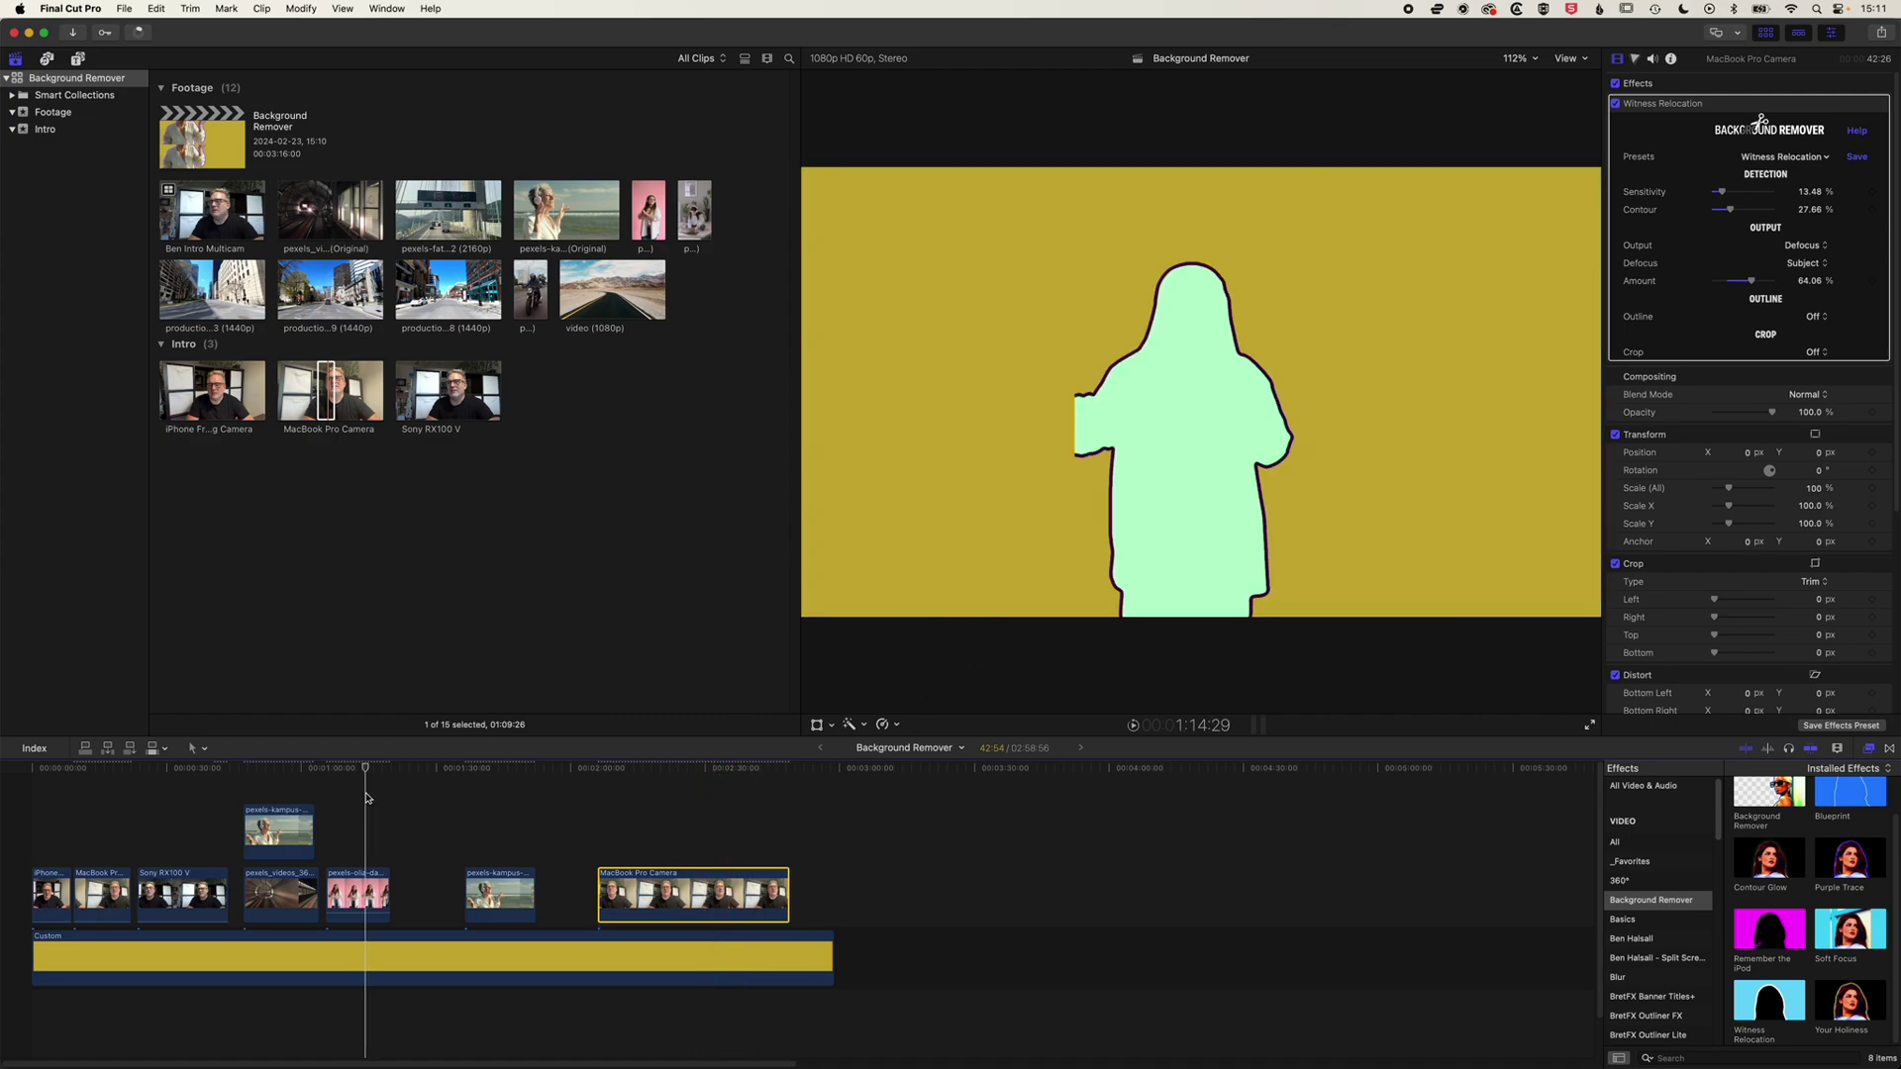
# Step: Move the playhead to the headphones woman clip with its Solid Color silhouette
pyautogui.click(263, 778)
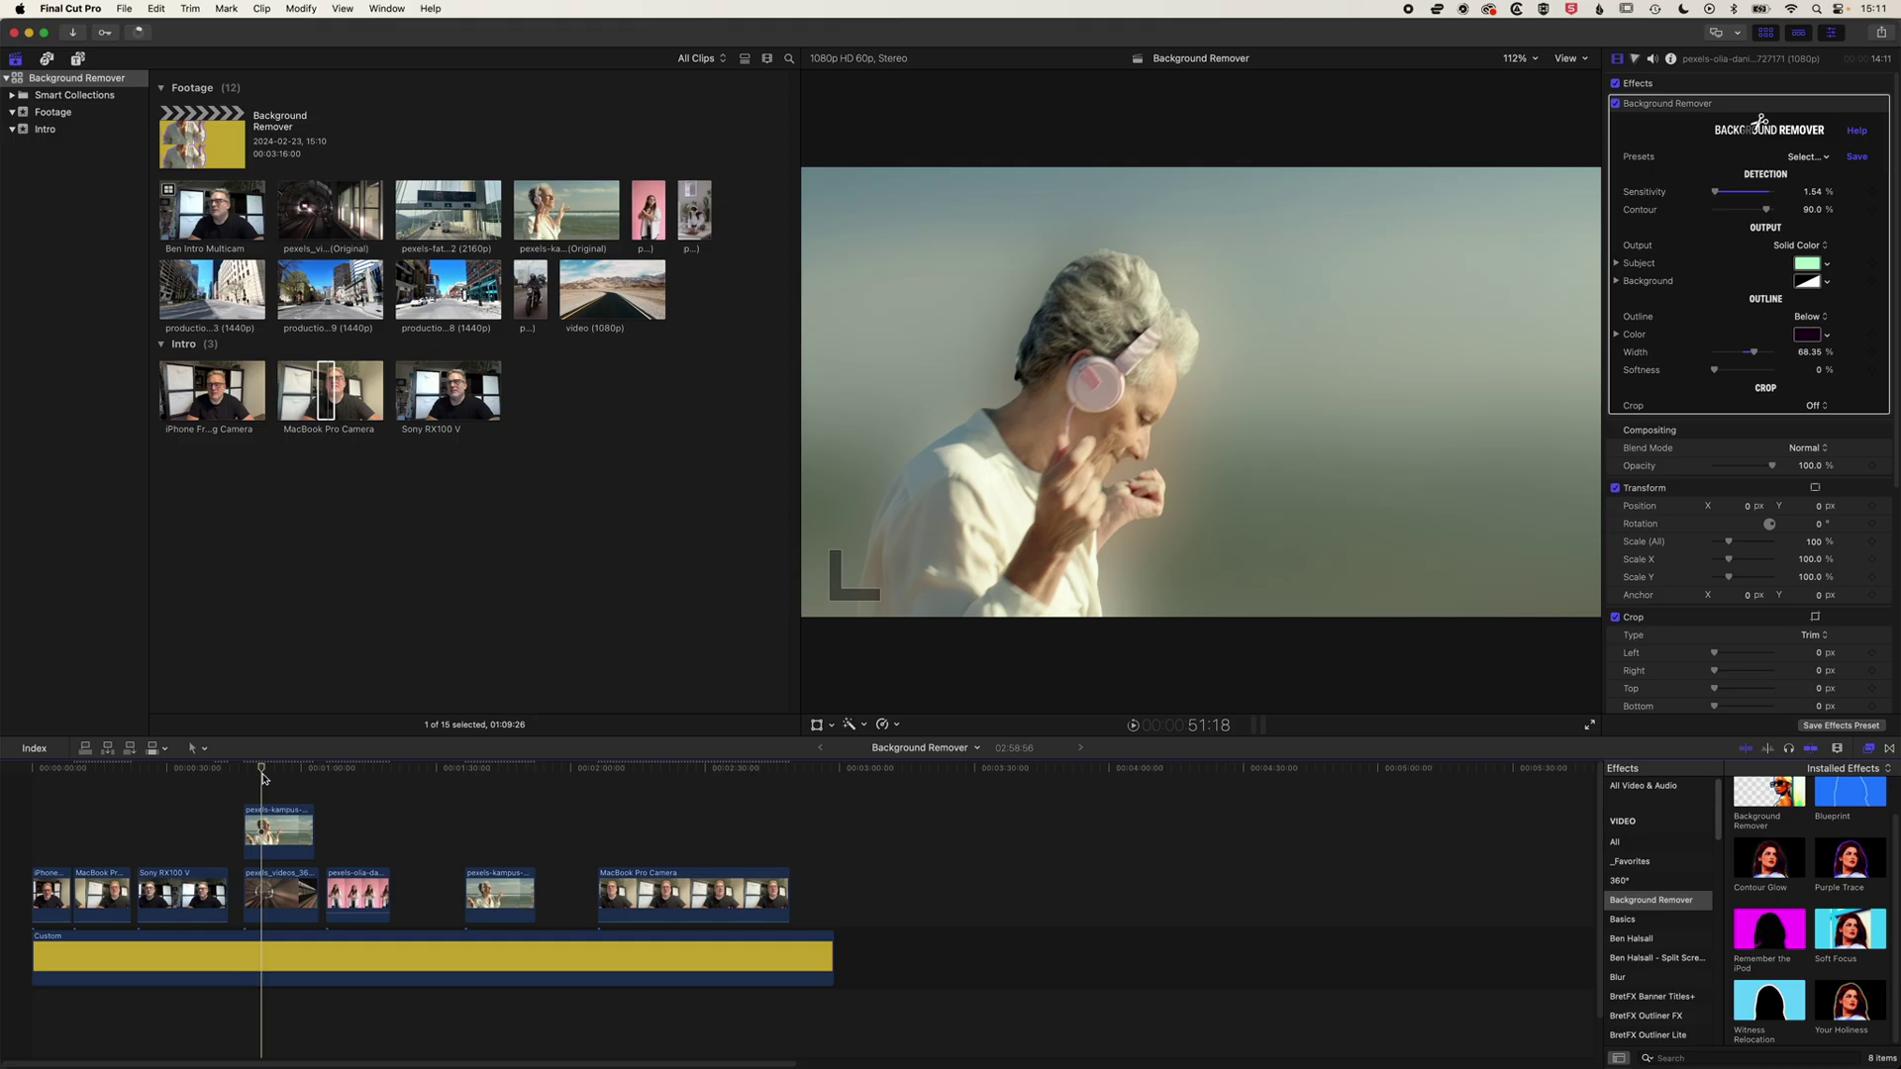